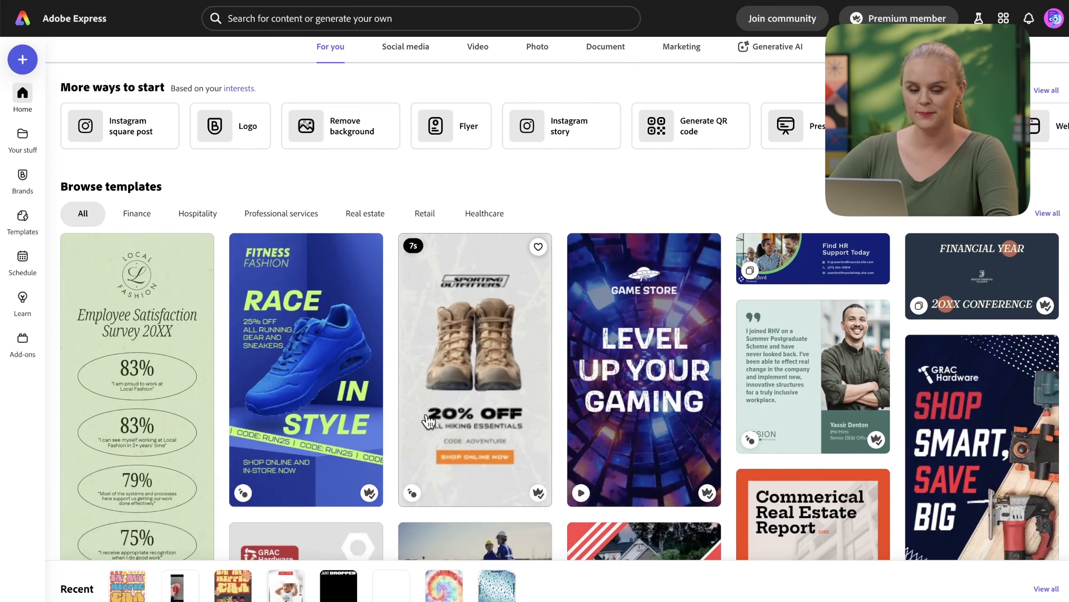
Open the template gallery and expand its Style and Mood filters to examine the options.
mouse_move(26, 225)
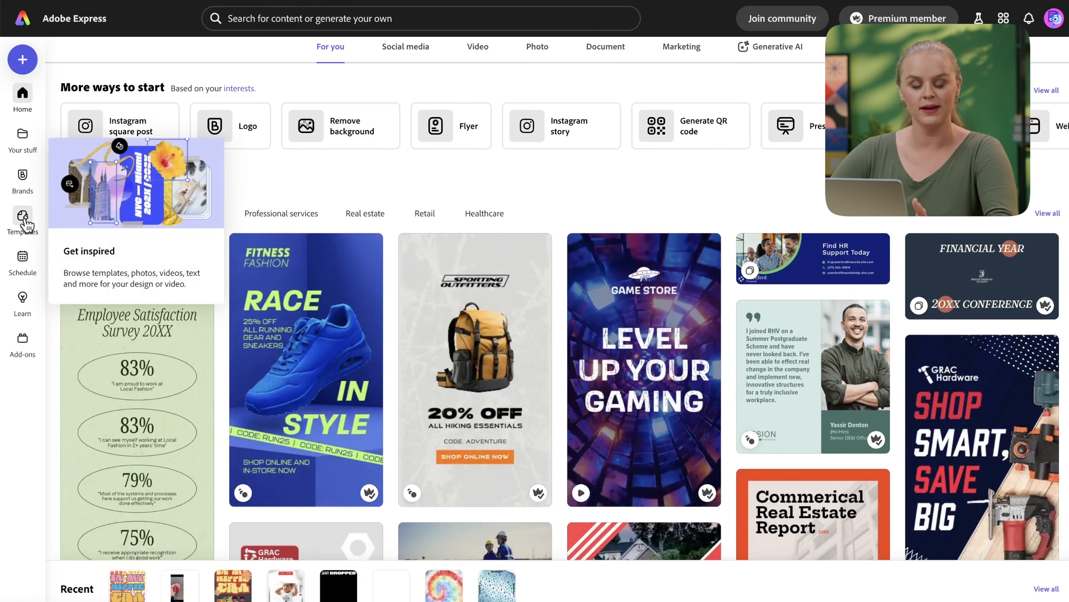
left_click(25, 219)
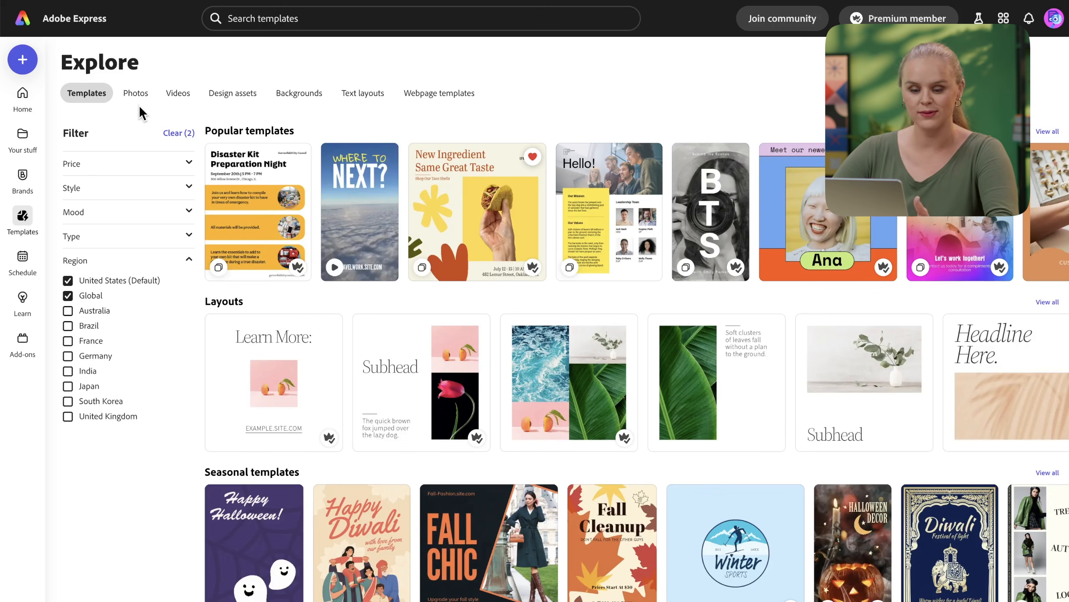
left_click(185, 189)
left_click(191, 312)
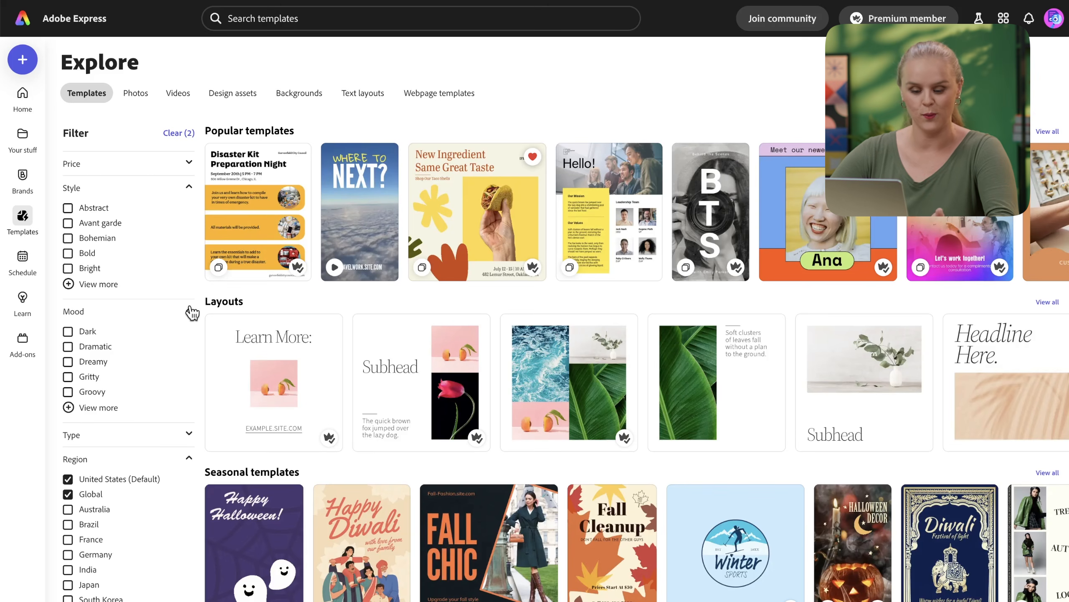
scroll(191, 312, "down", 1)
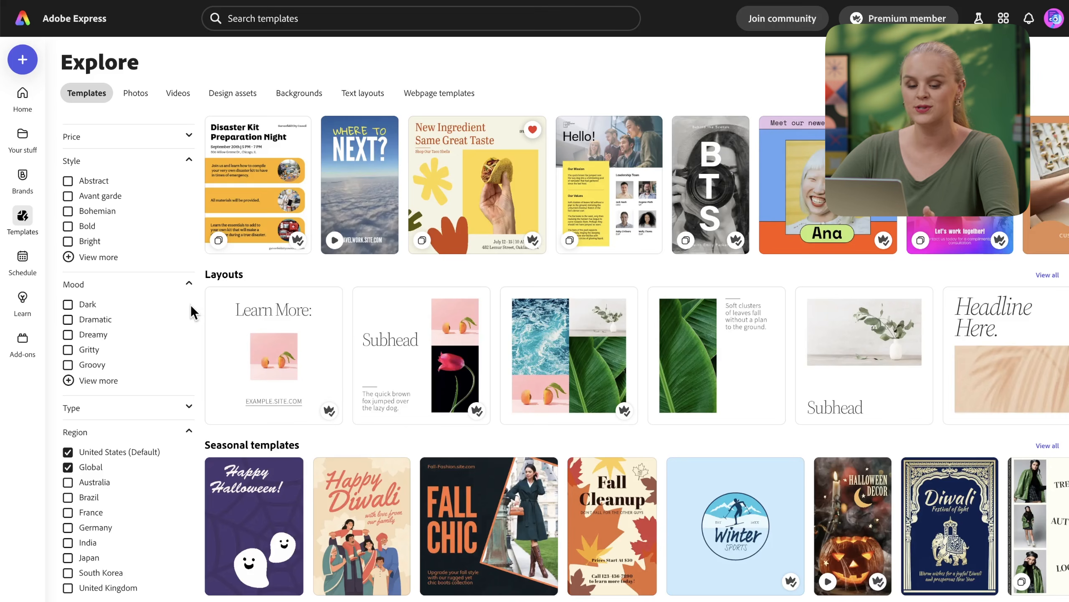
Create a new brand named My Brand in Personal Storage.
mouse_move(28, 188)
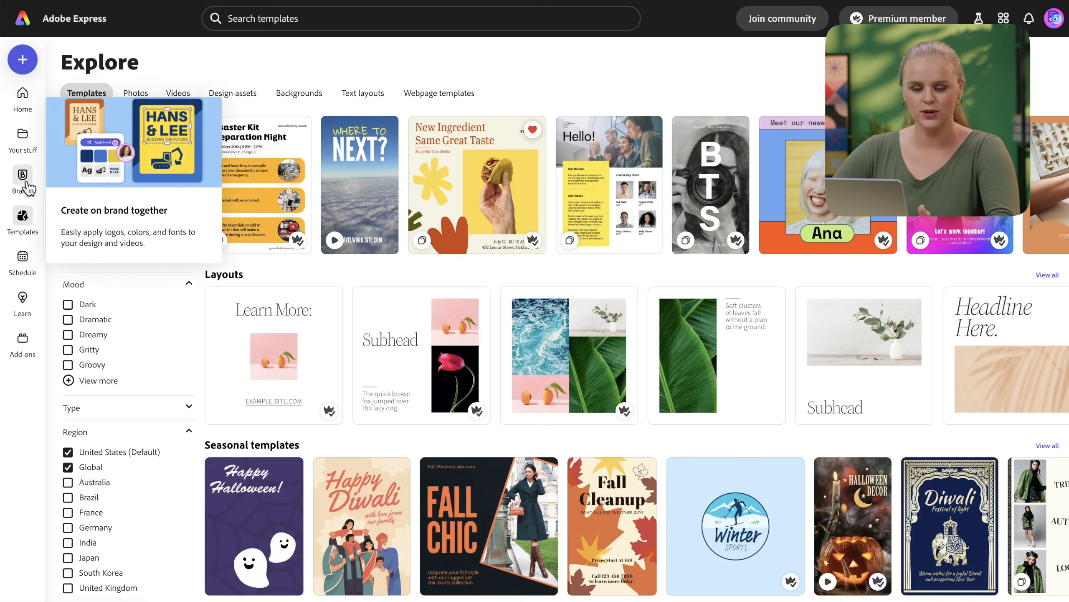
left_click(28, 188)
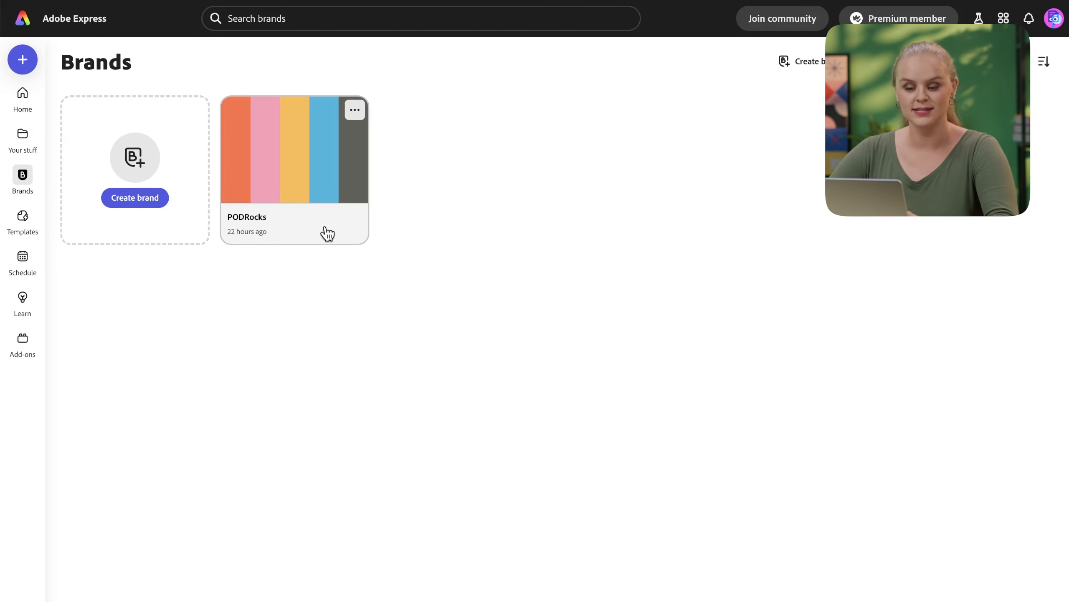
left_click(134, 198)
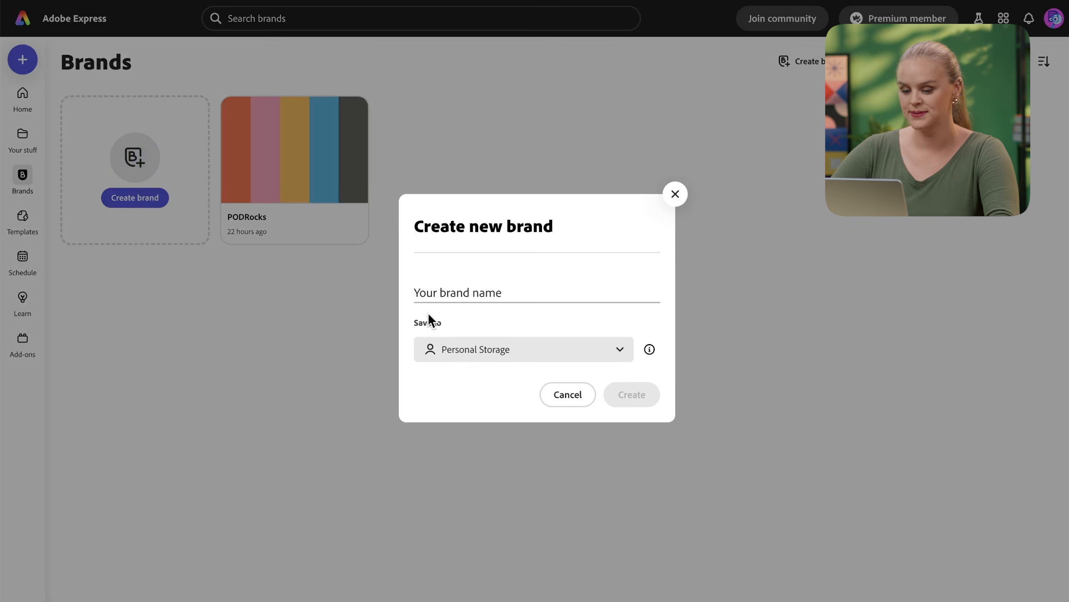
left_click(441, 300)
type("My Brand")
left_click(637, 394)
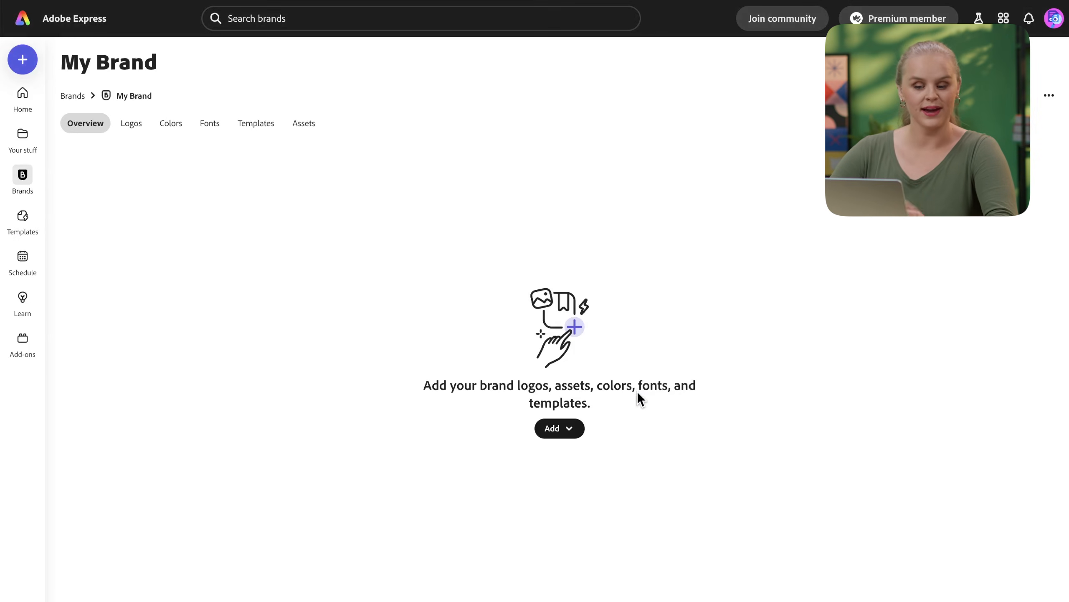
Look through the new brand's Logos, Colors, Fonts, Templates and Assets sections.
left_click(136, 127)
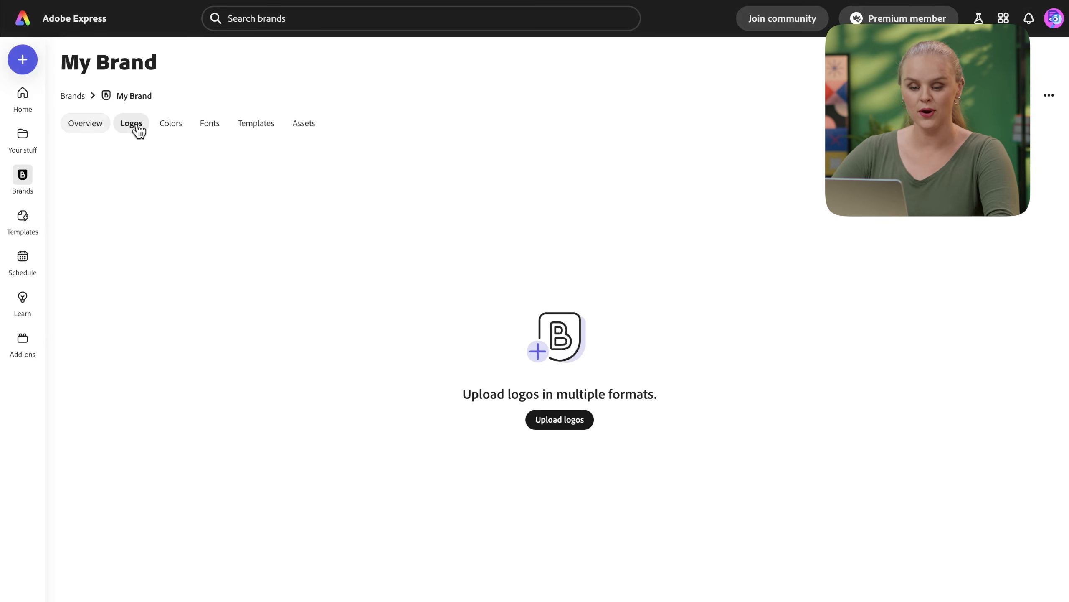
left_click(172, 128)
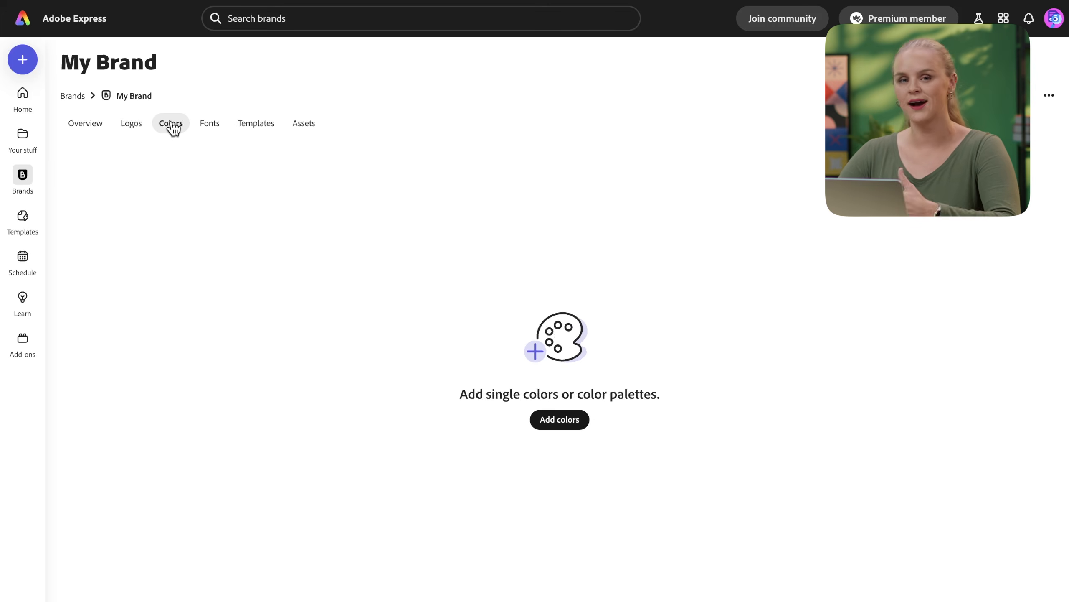
left_click(208, 131)
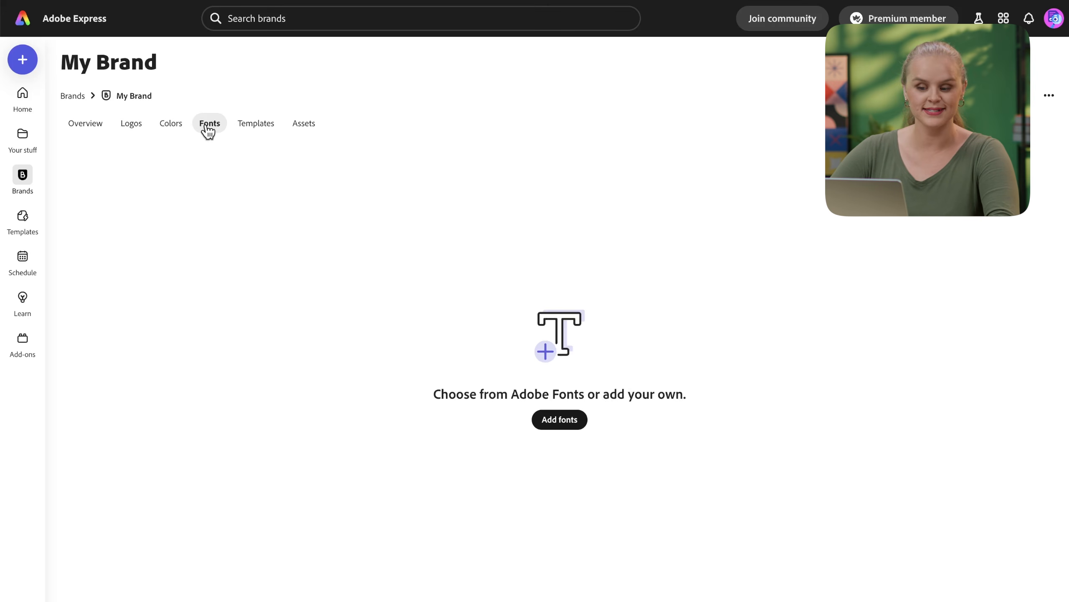
left_click(261, 129)
left_click(311, 131)
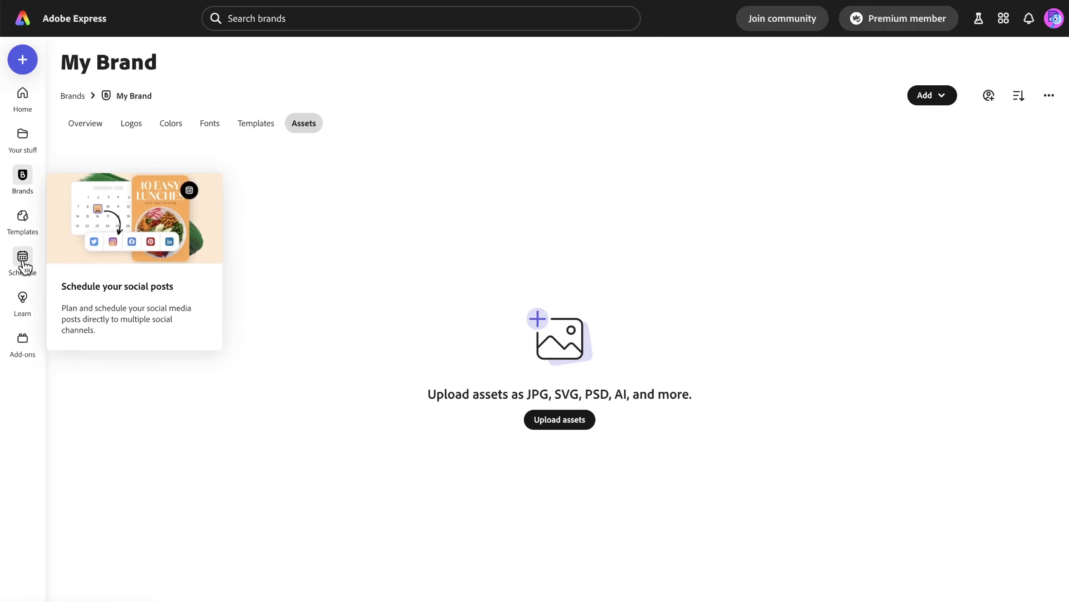
Open the personal scheduling calendar and show it by month.
left_click(24, 265)
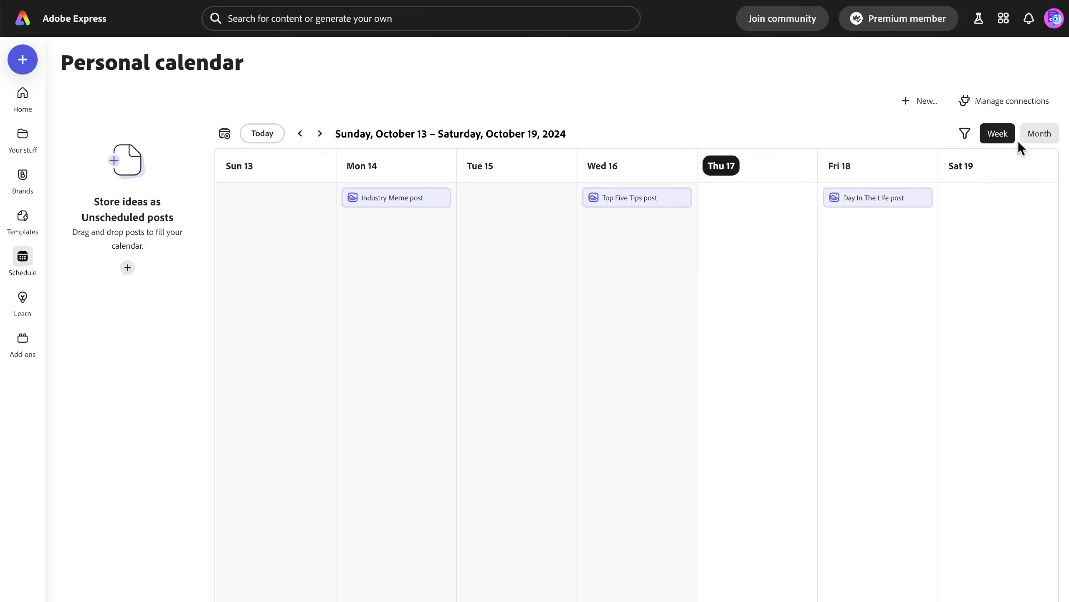
left_click(1034, 141)
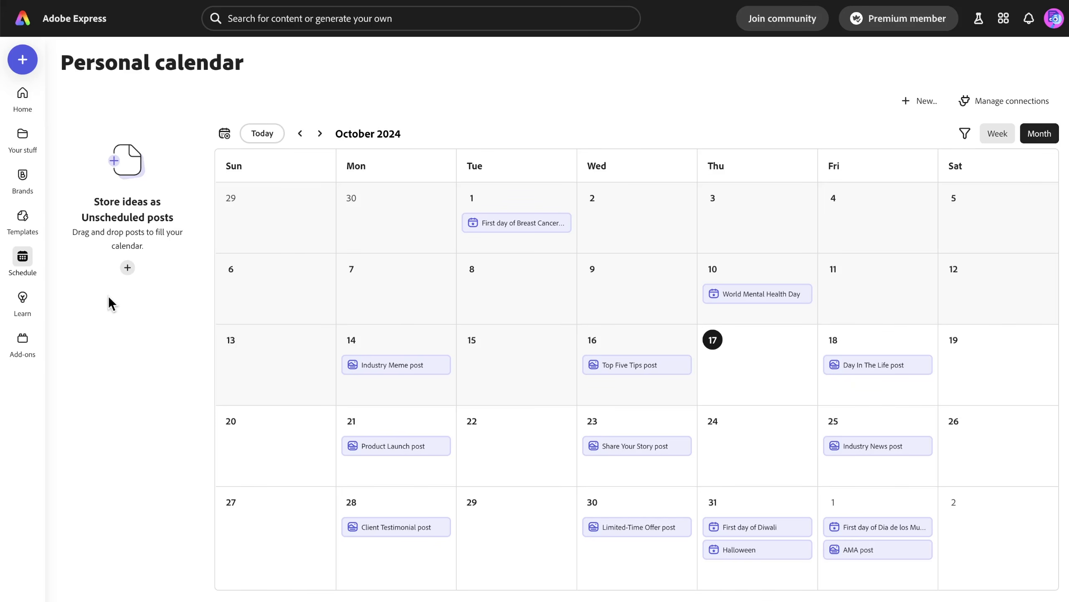
Browse the Learn tutorials and the add-ons collection.
mouse_move(23, 299)
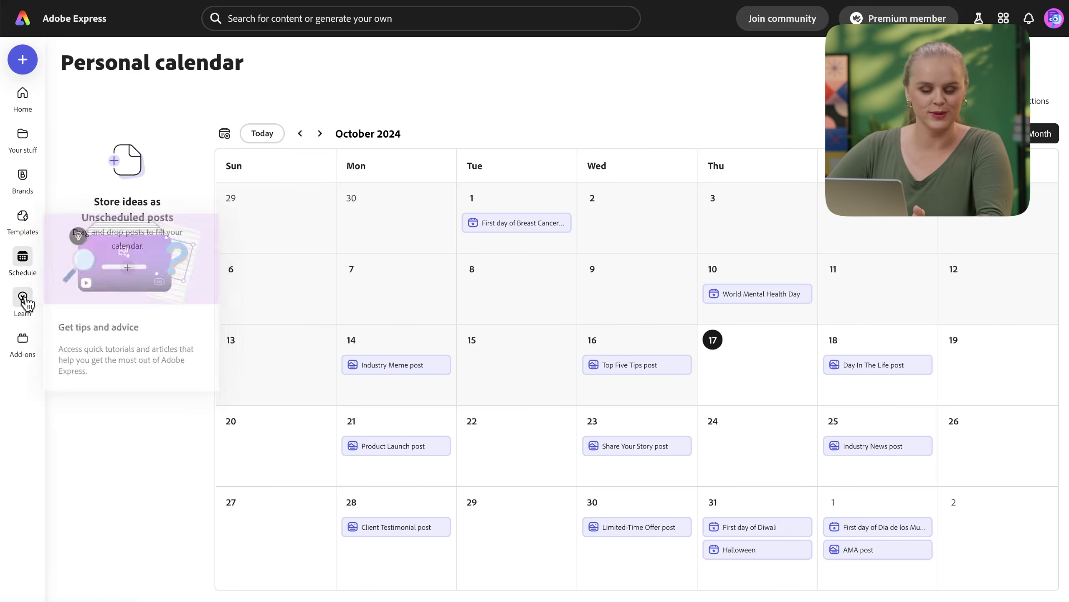
left_click(24, 299)
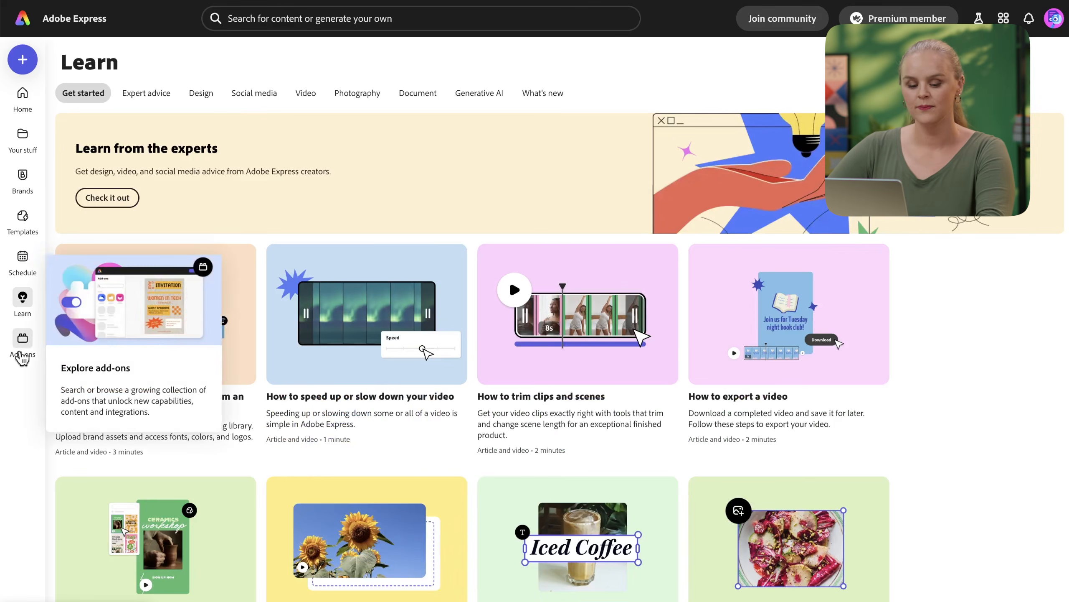
left_click(22, 358)
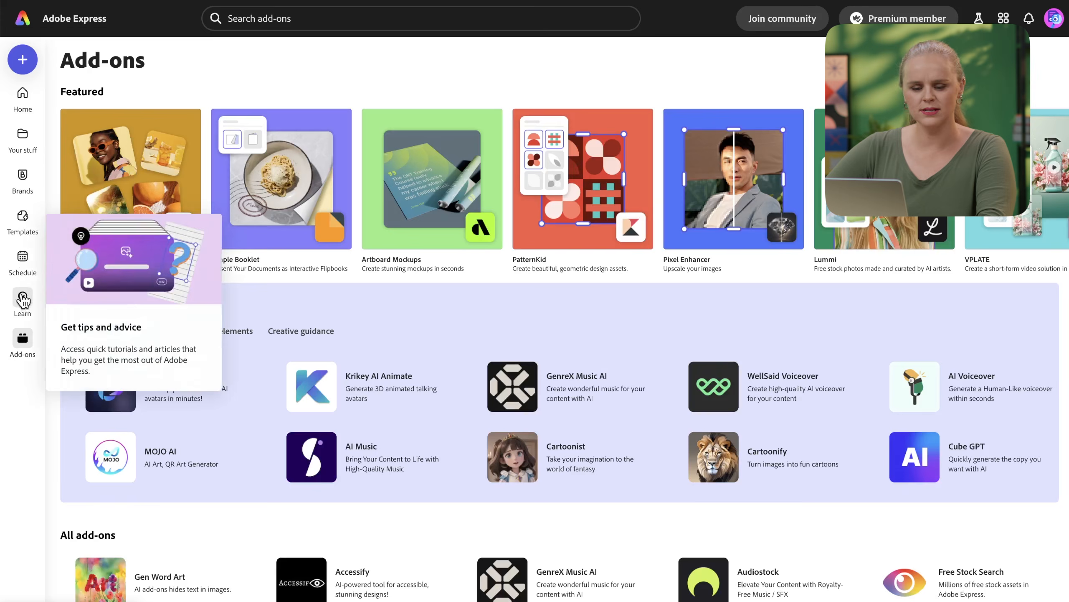
Look through the stored files, the libraries and the favorites in Your stuff.
left_click(25, 145)
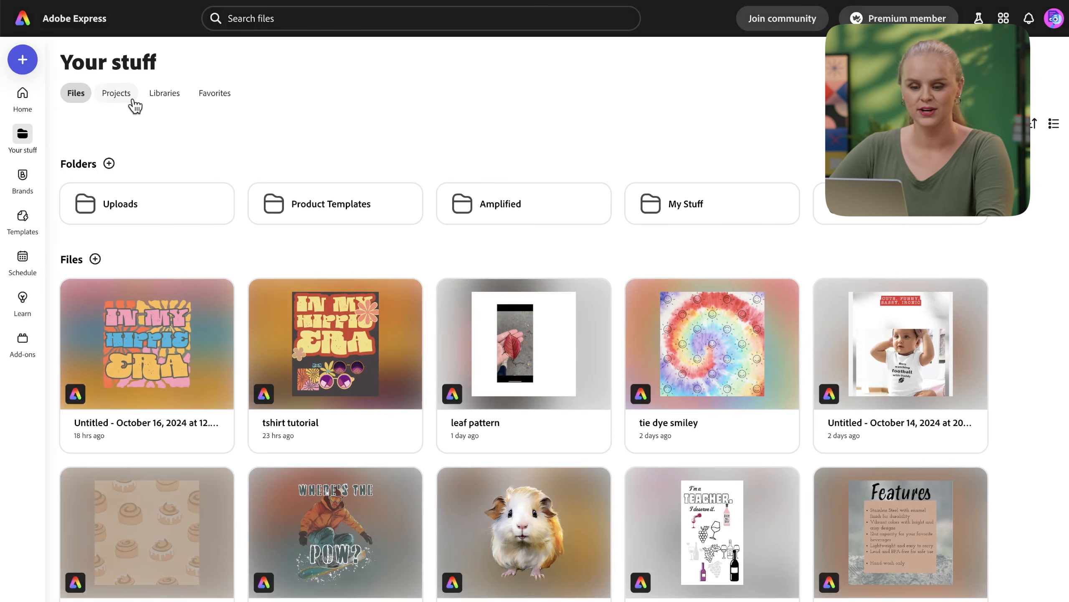
left_click(164, 102)
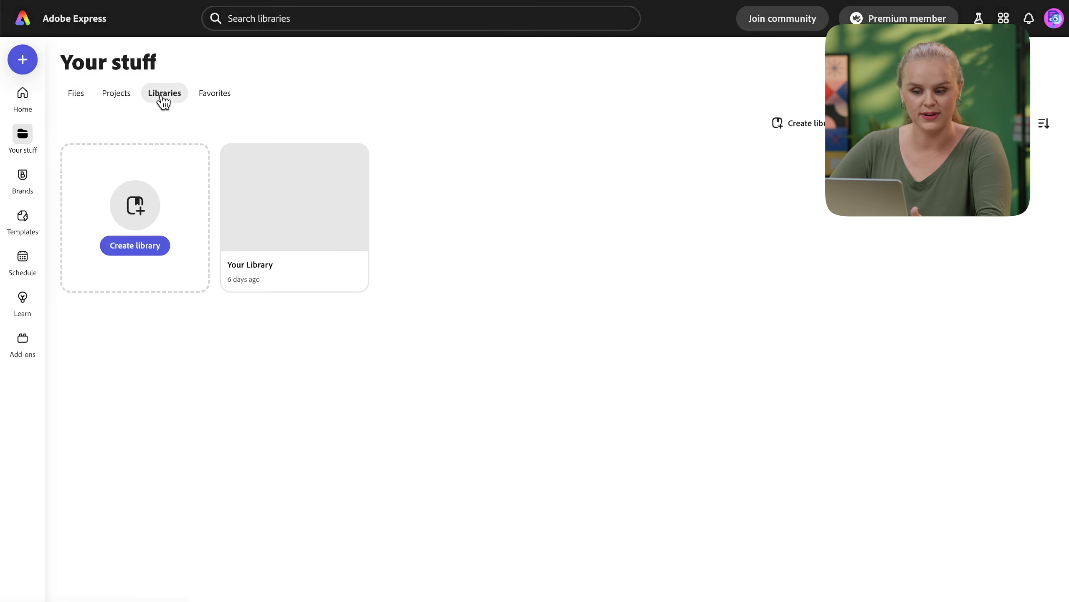
left_click(214, 100)
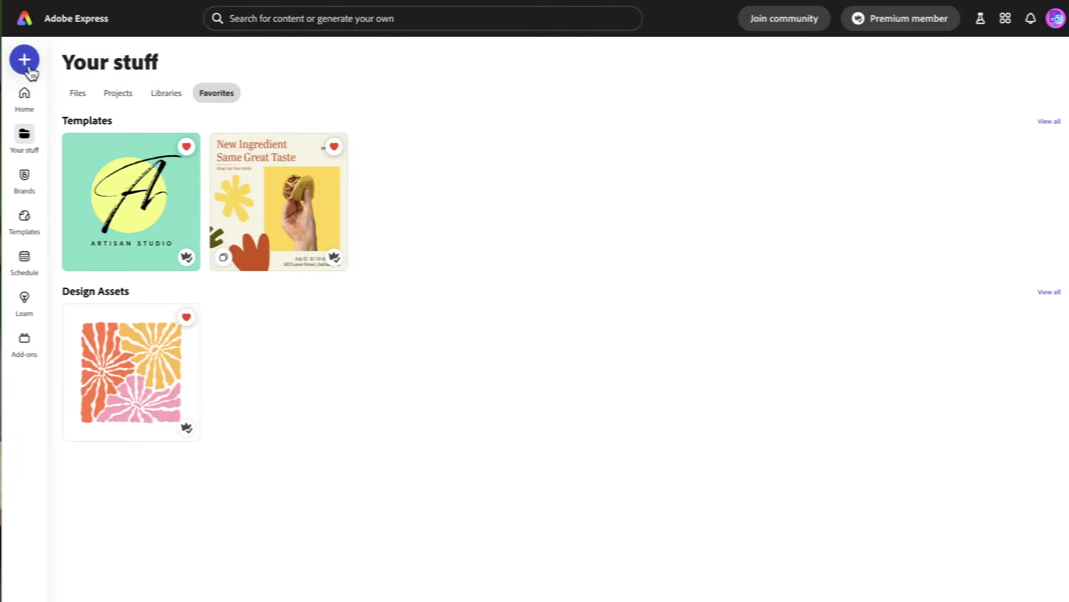
Begin a new file with a custom size and open its width for editing.
left_click(29, 70)
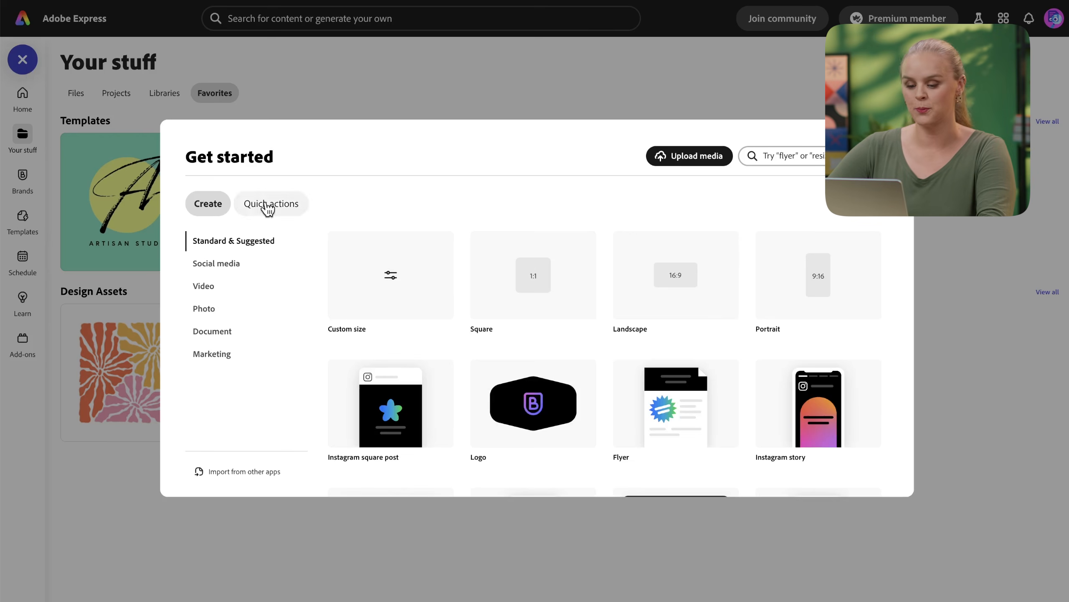
scroll(540, 320, "down", 3)
scroll(541, 322, "up", 3)
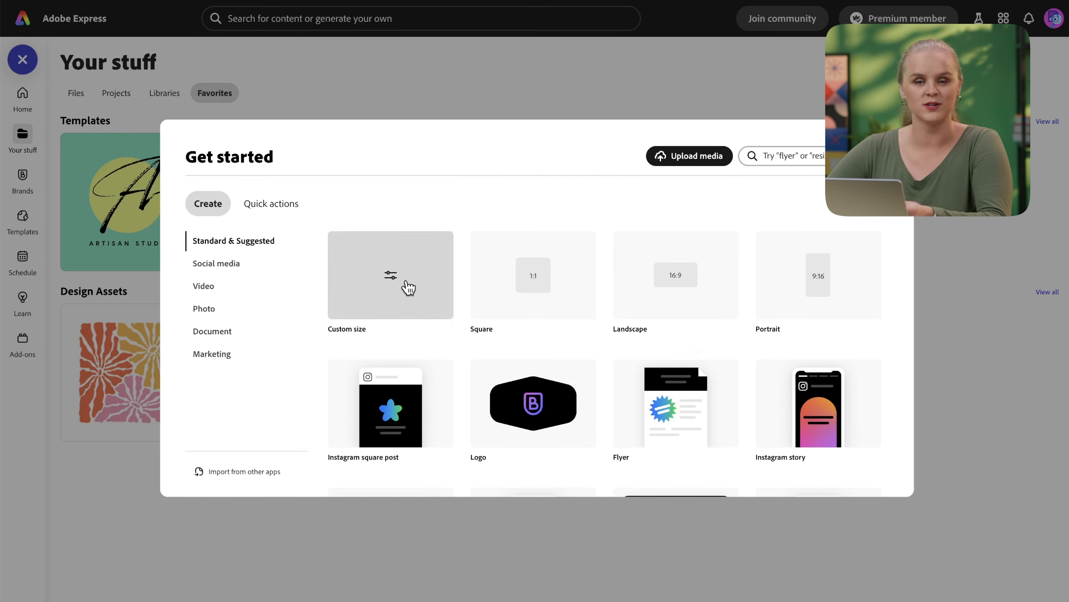
left_click(408, 288)
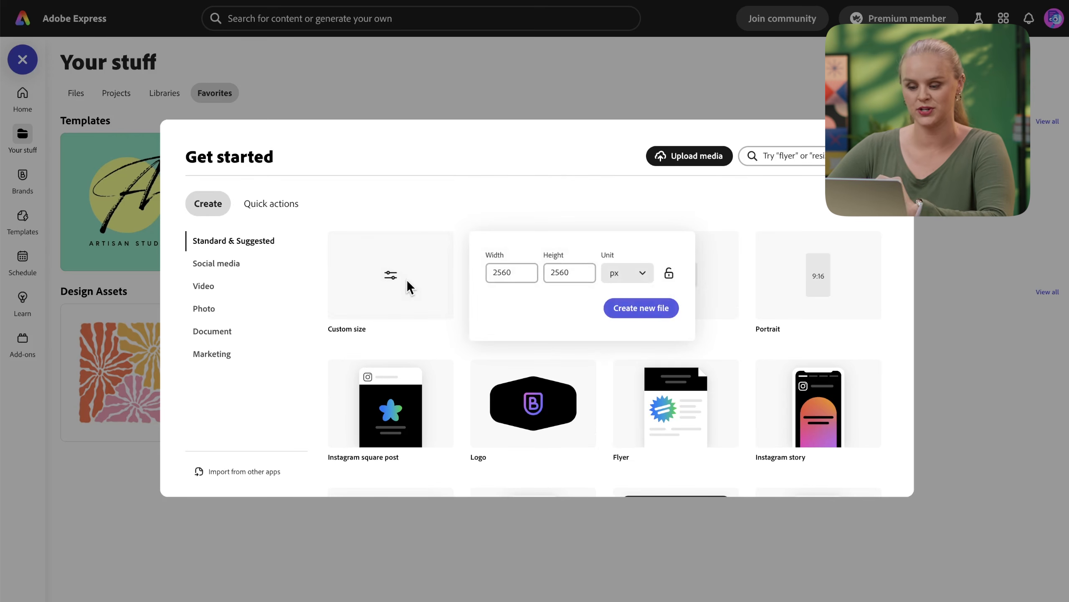
left_click(524, 272)
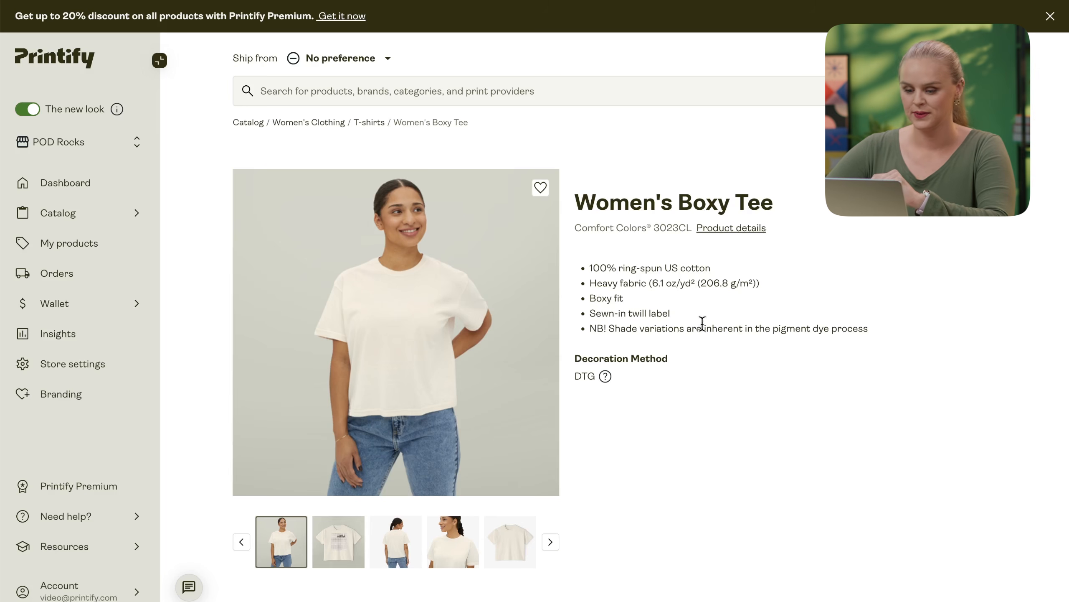
Switch to Printify and start designing the Women's Boxy Tee with the provider SwiftPOD.
scroll(702, 323, "down", 4)
scroll(702, 324, "down", 3)
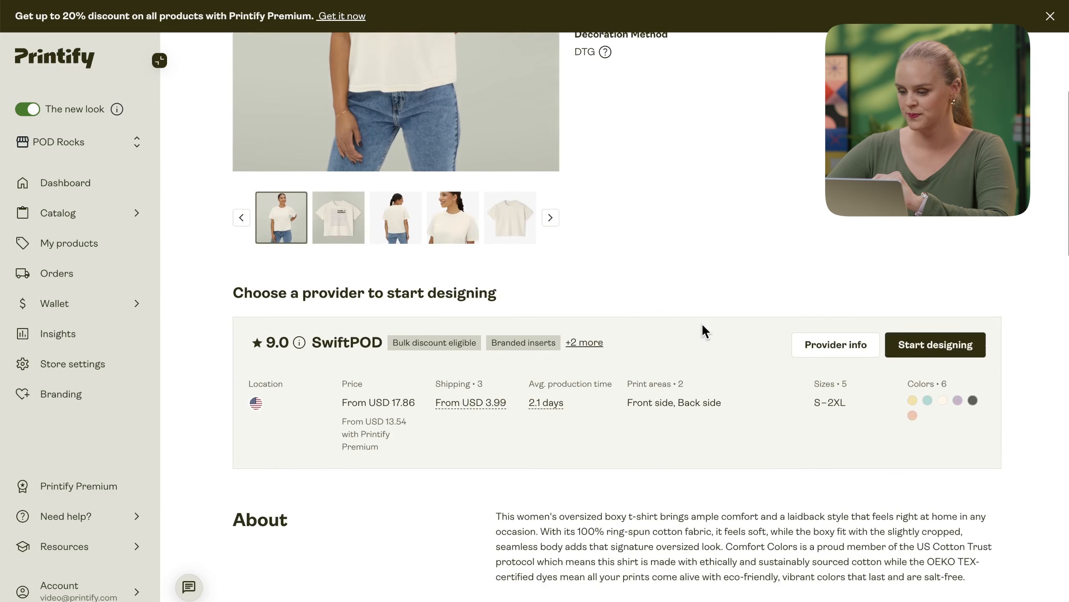
left_click(939, 346)
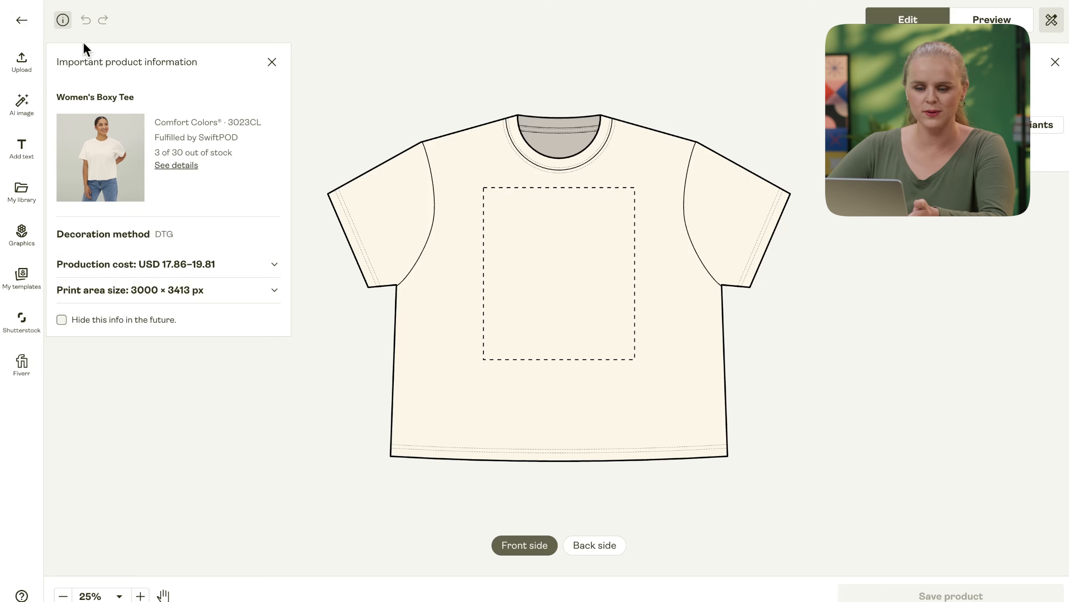
Reopen the tee's product information and check its print area size.
left_click(65, 23)
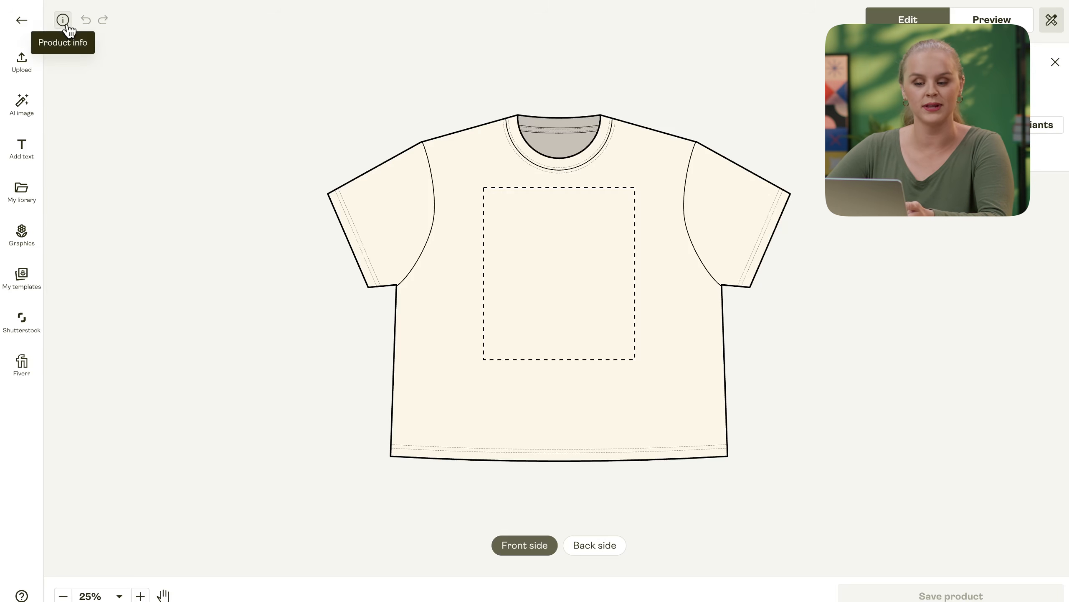
left_click(64, 21)
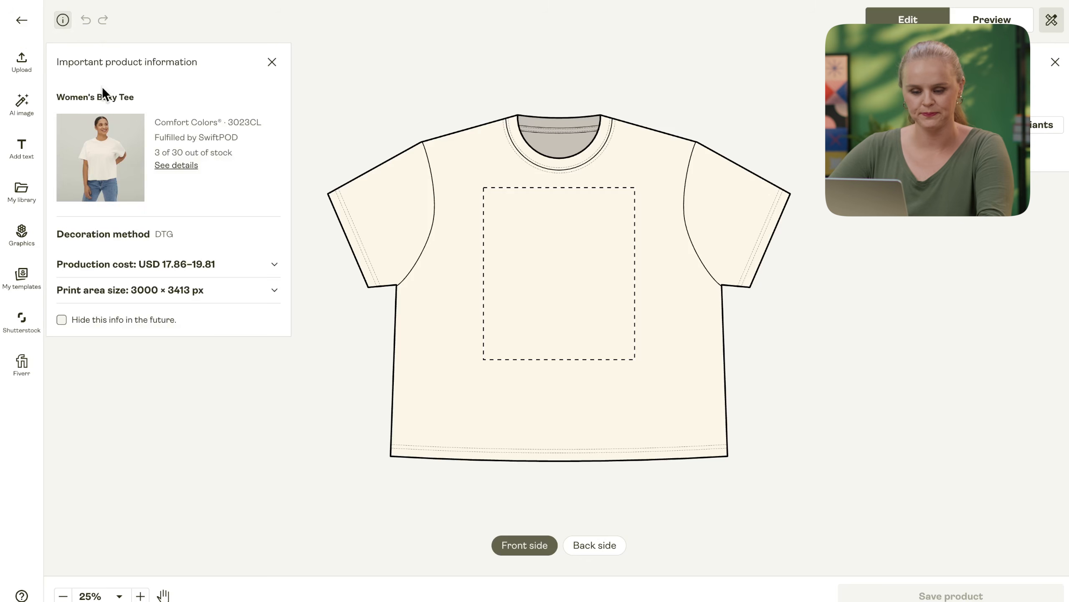
left_click(225, 300)
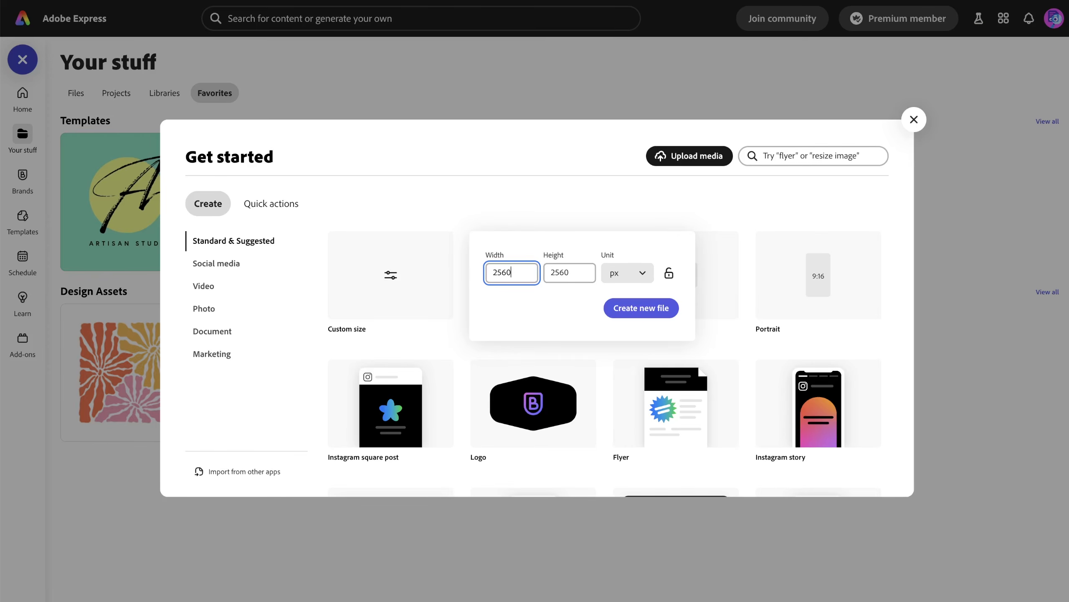
Switch back to Adobe Express and create the custom file 3000 px wide and 3413 px high.
left_click_drag(534, 272, 475, 270)
type("3000")
key("Tab")
type("3413")
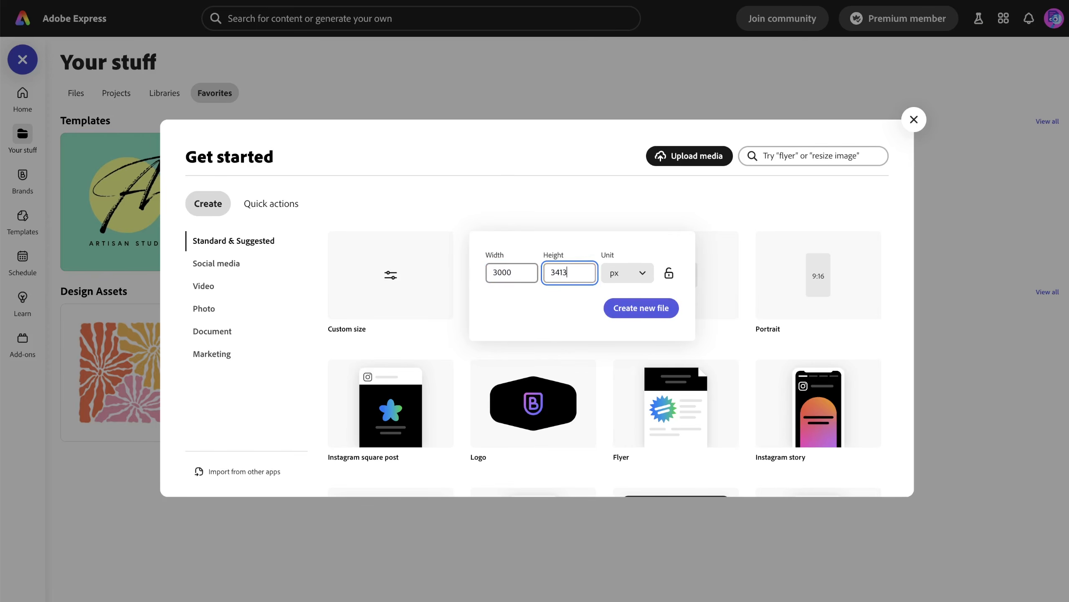
left_click(632, 318)
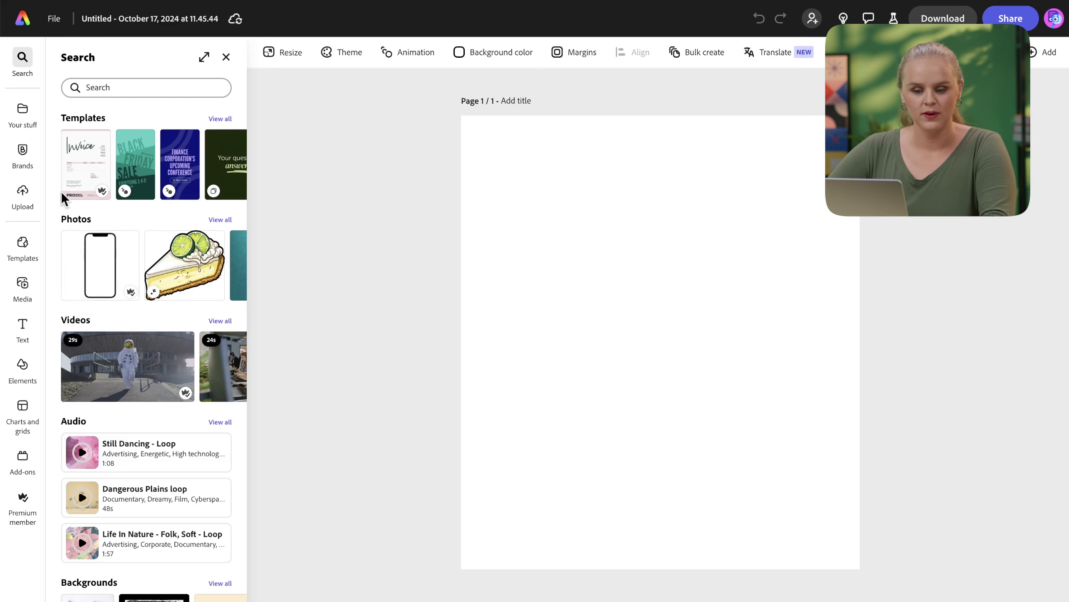
Examine the editor's stored files and brands, and view the device upload dialog without choosing a file.
left_click(22, 112)
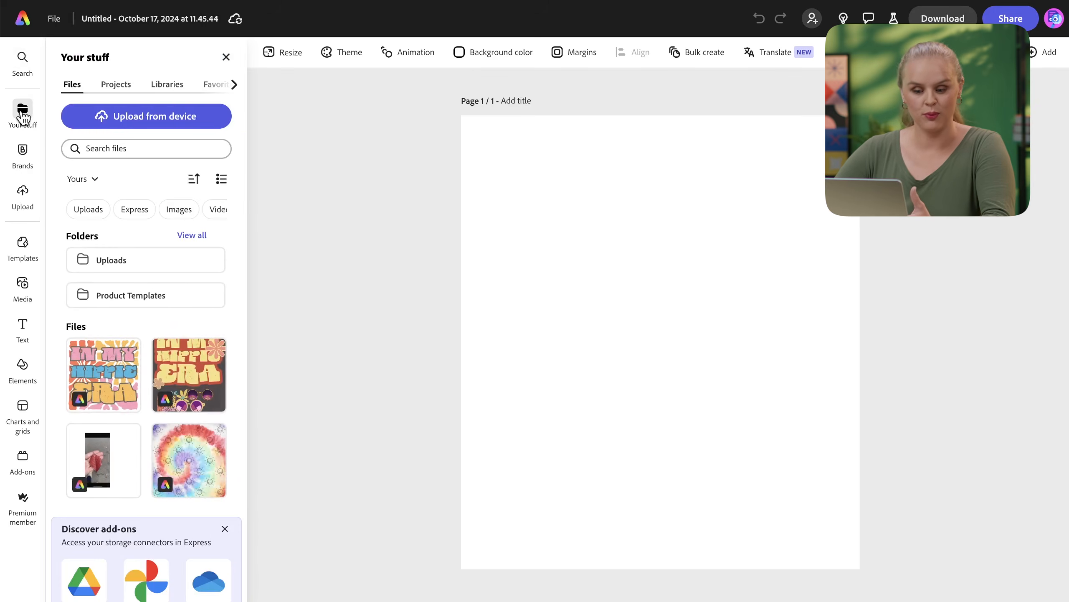
left_click(23, 152)
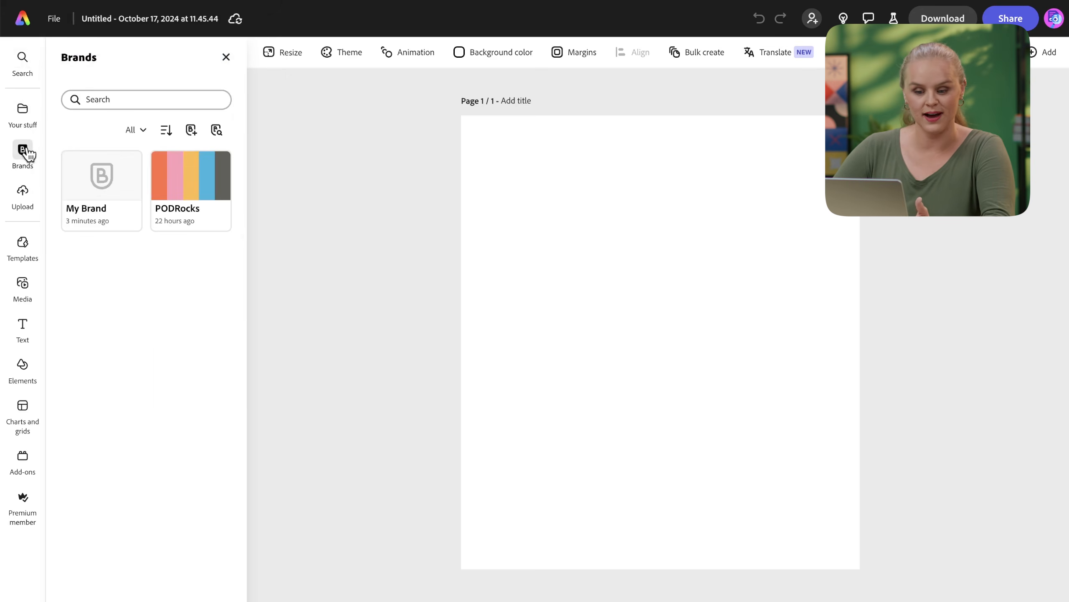
left_click(27, 197)
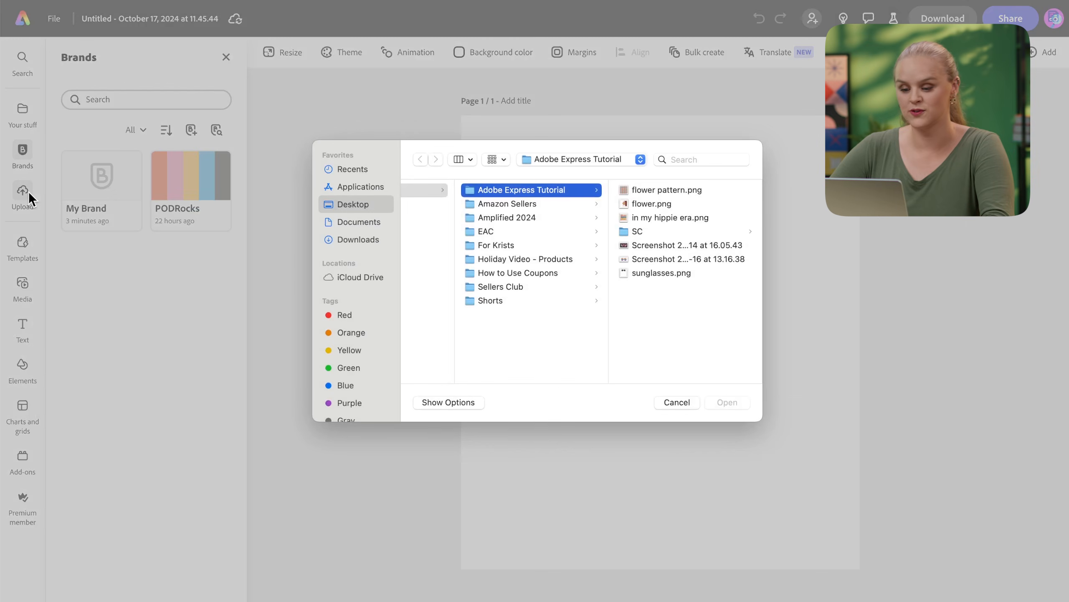
left_click(674, 401)
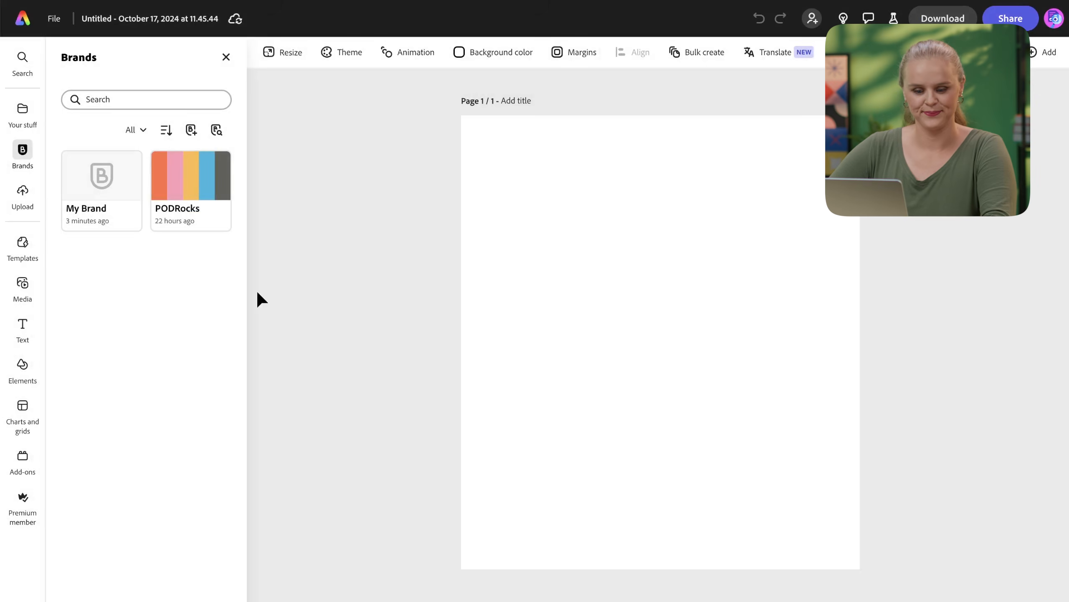
Look through the editor's media, text, elements, and charts and grids libraries.
left_click(23, 291)
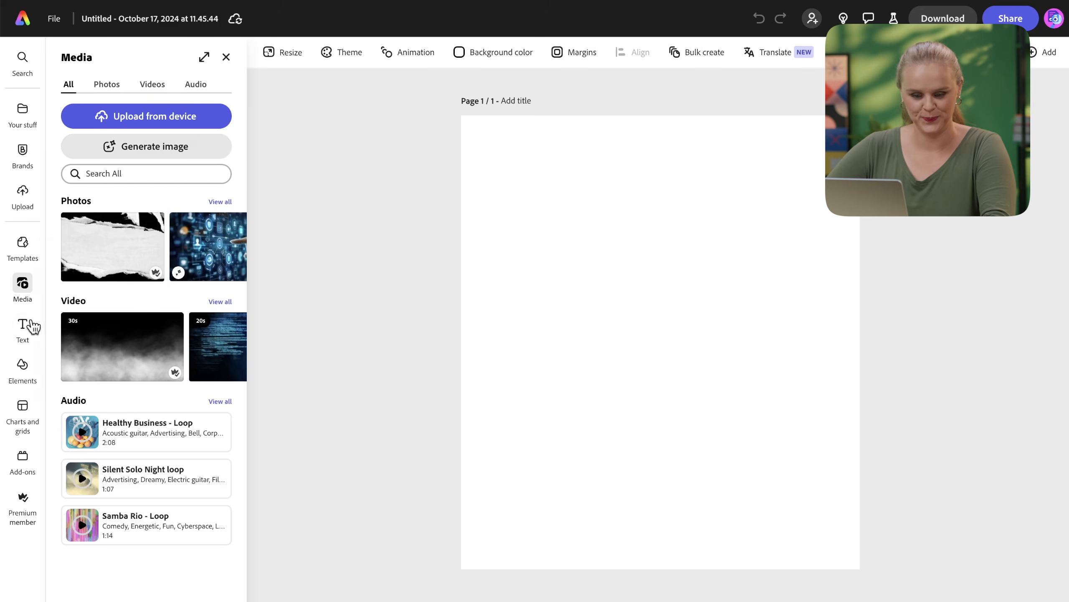
left_click(24, 330)
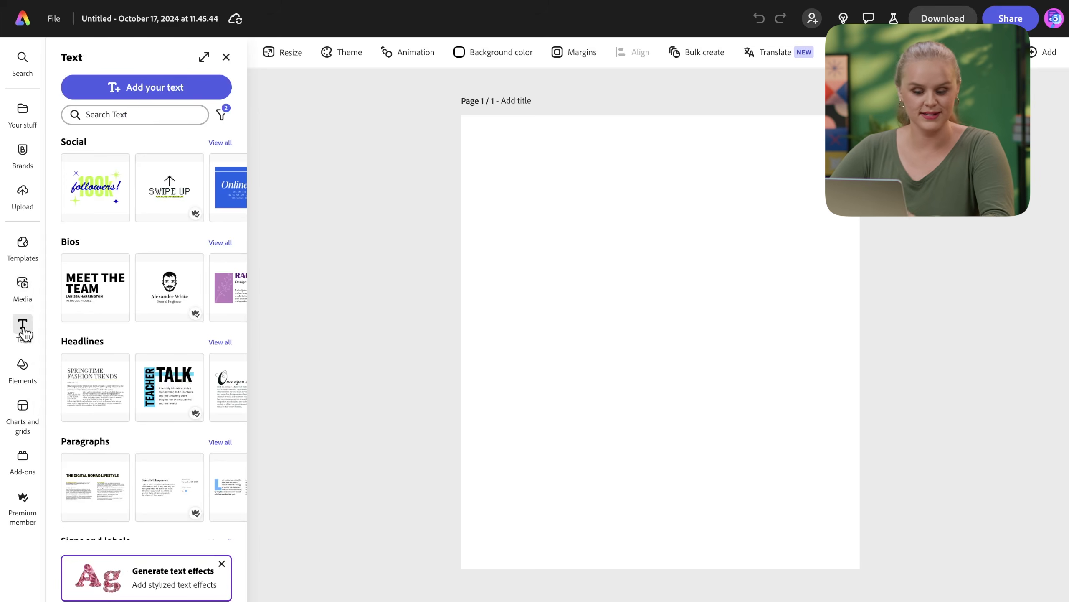
left_click(22, 366)
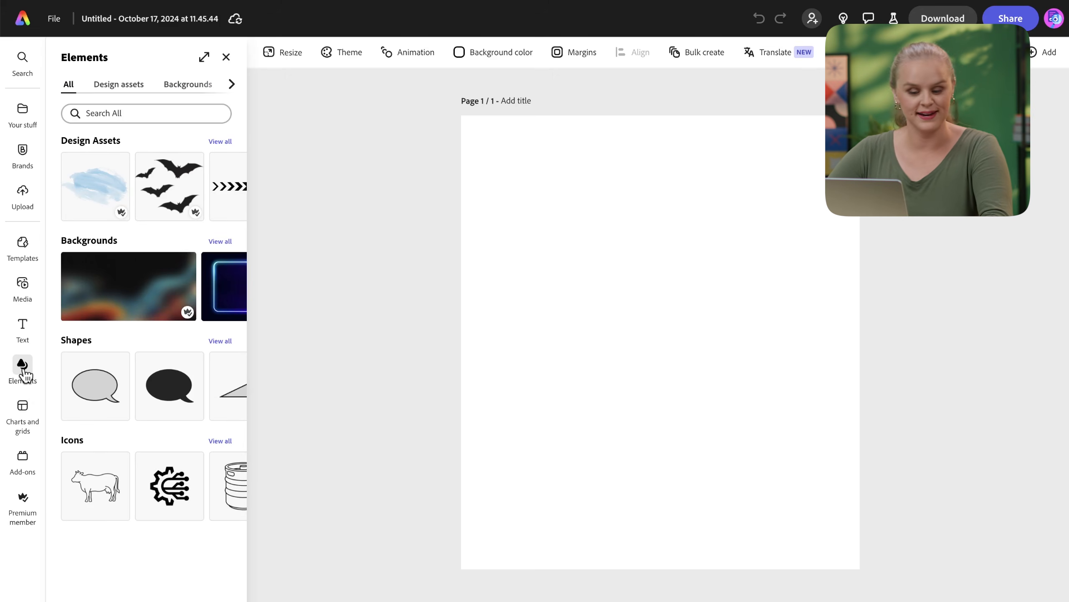
left_click(23, 407)
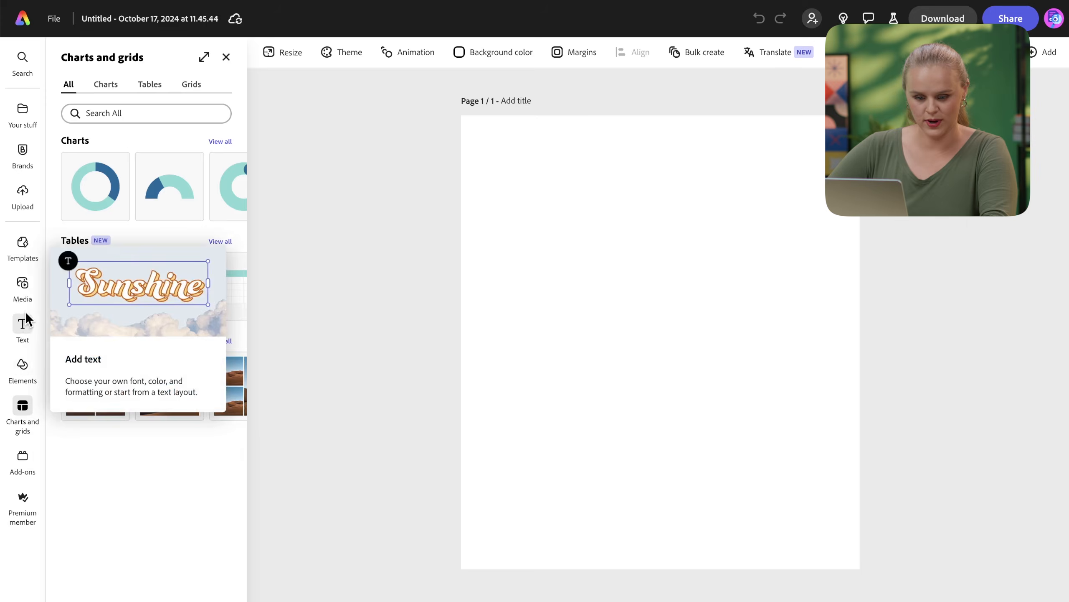
Search the elements for "hippie flower" and add the square orange, yellow and pink floral design asset to the page.
left_click(23, 370)
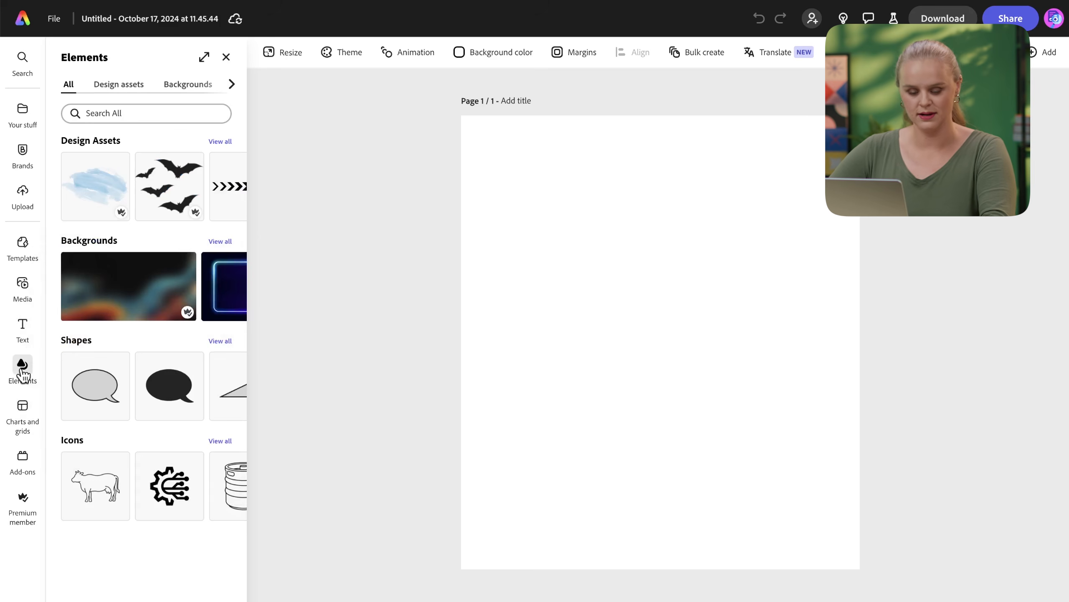
left_click(116, 112)
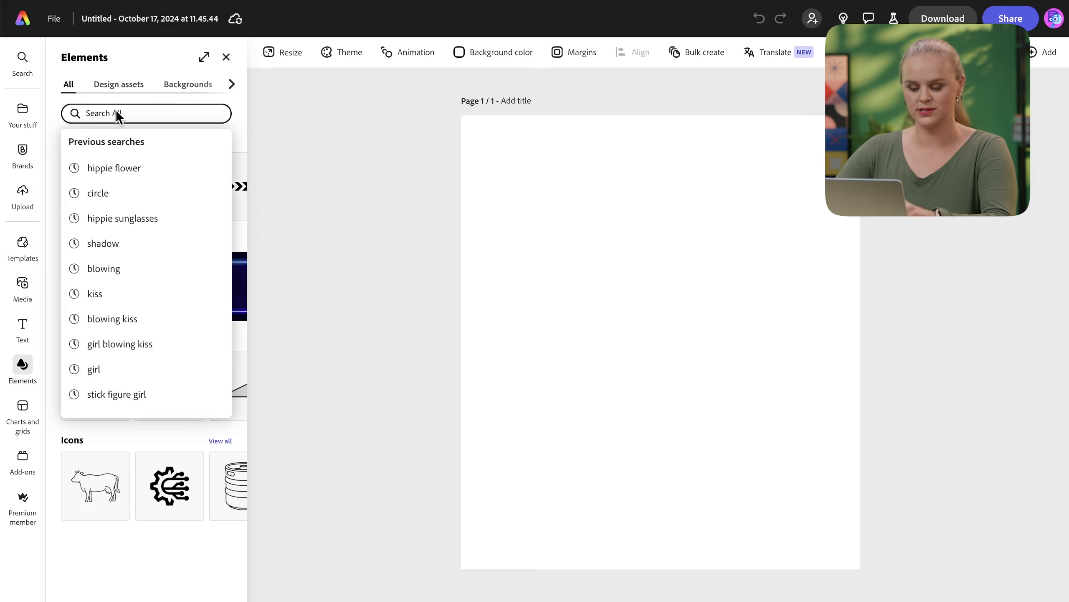
type("hippie flower")
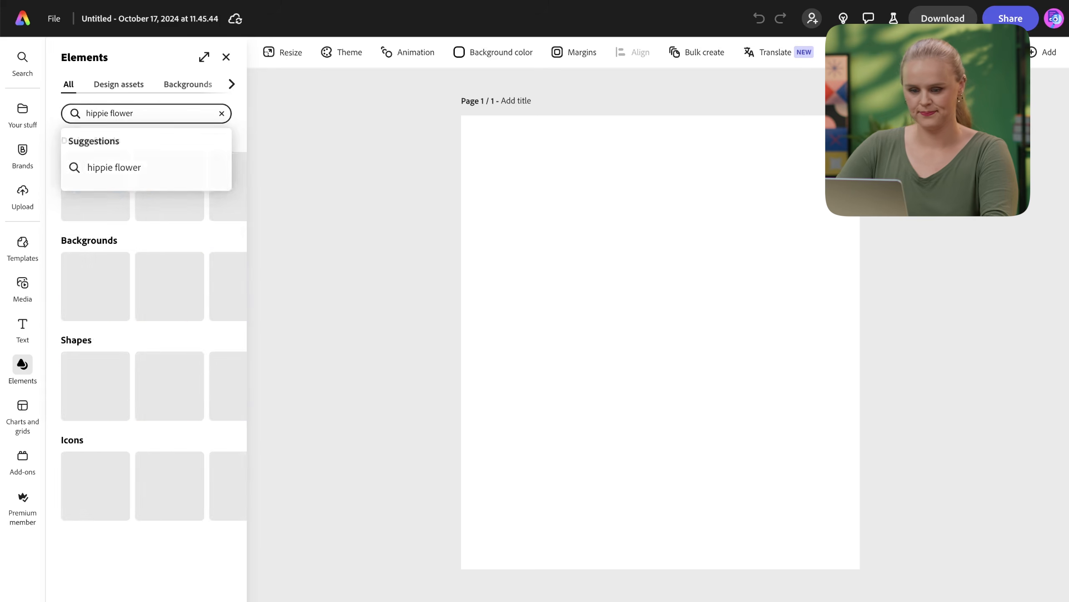
key("Return")
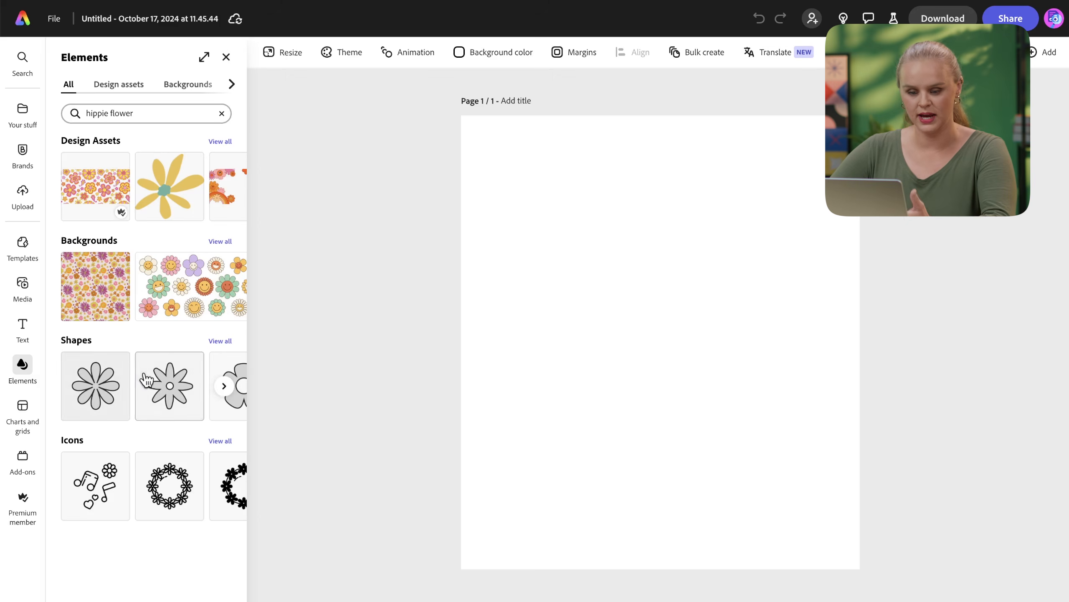
left_click(217, 142)
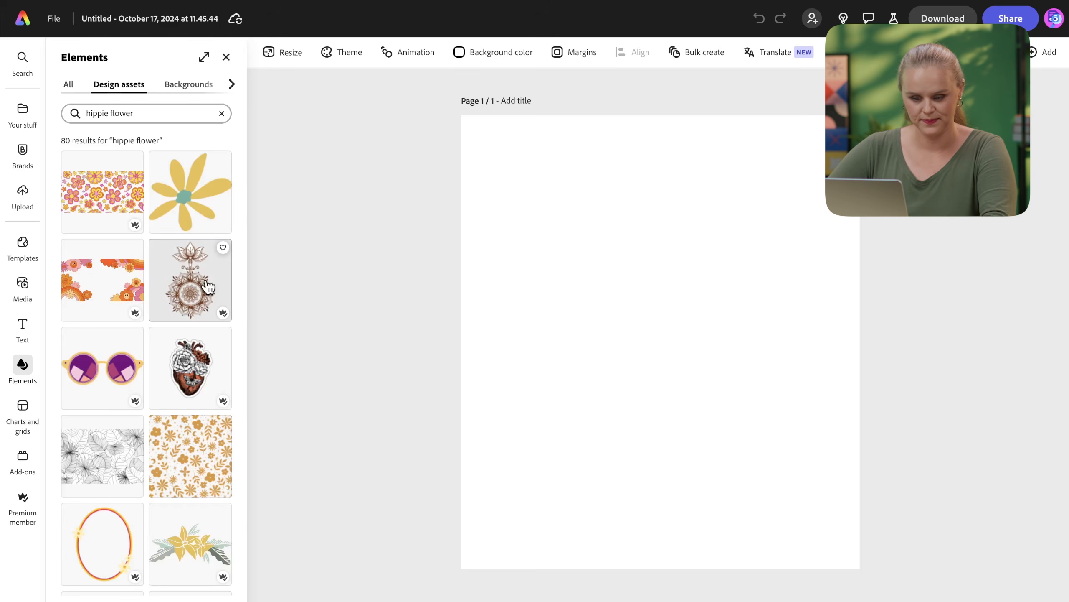
scroll(209, 288, "down", 4)
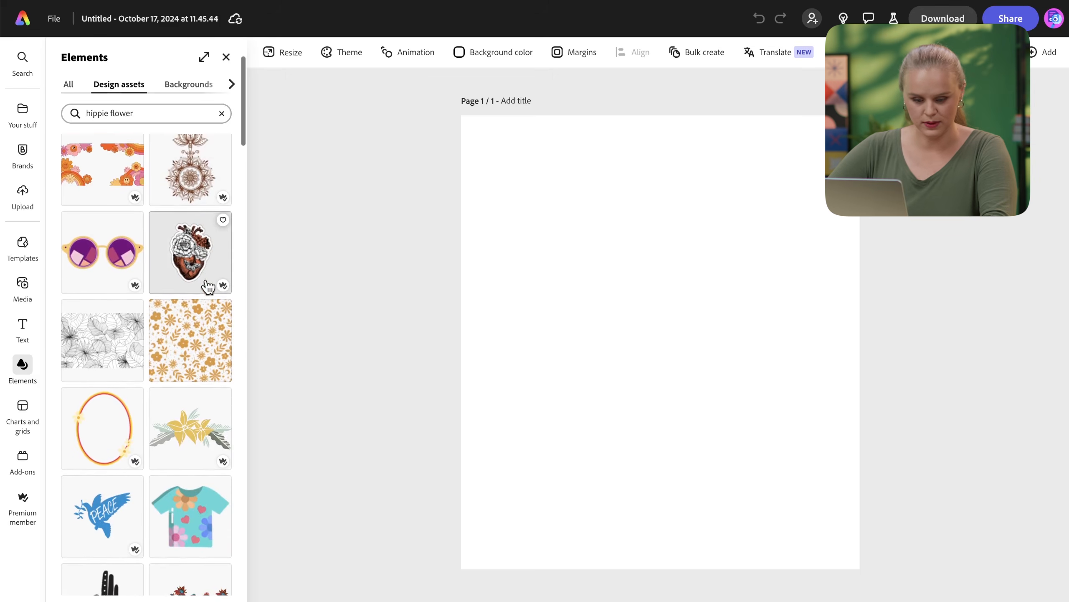
scroll(209, 287, "down", 5)
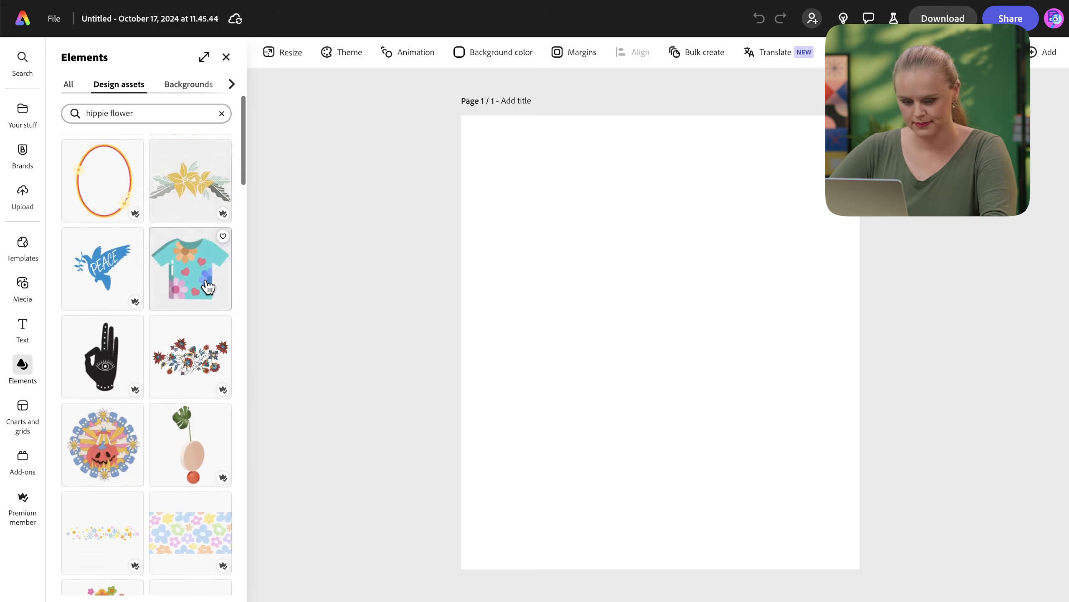
scroll(207, 287, "down", 5)
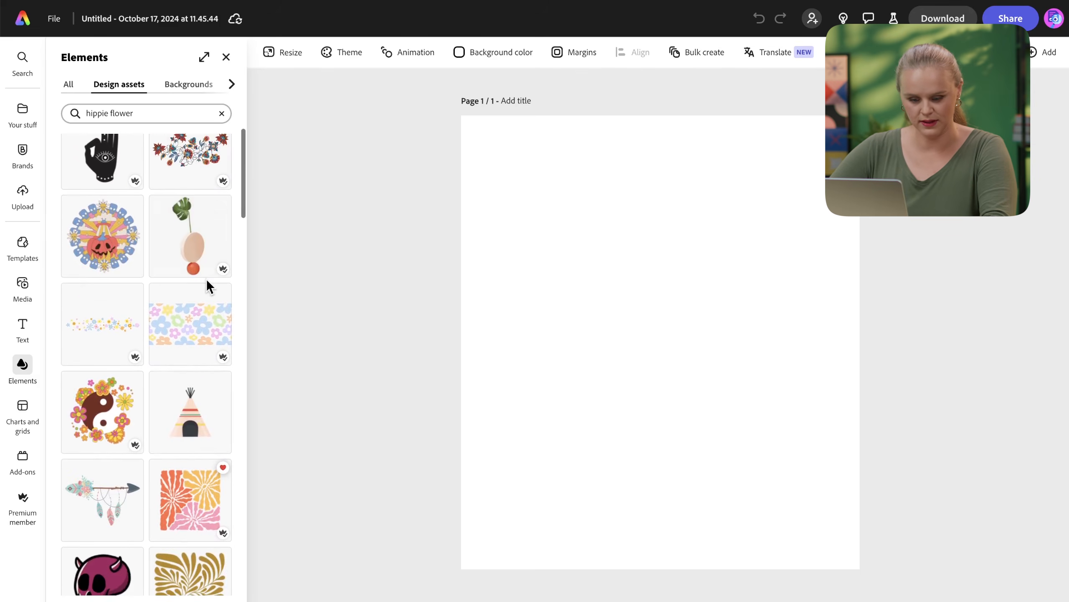
scroll(208, 287, "down", 2)
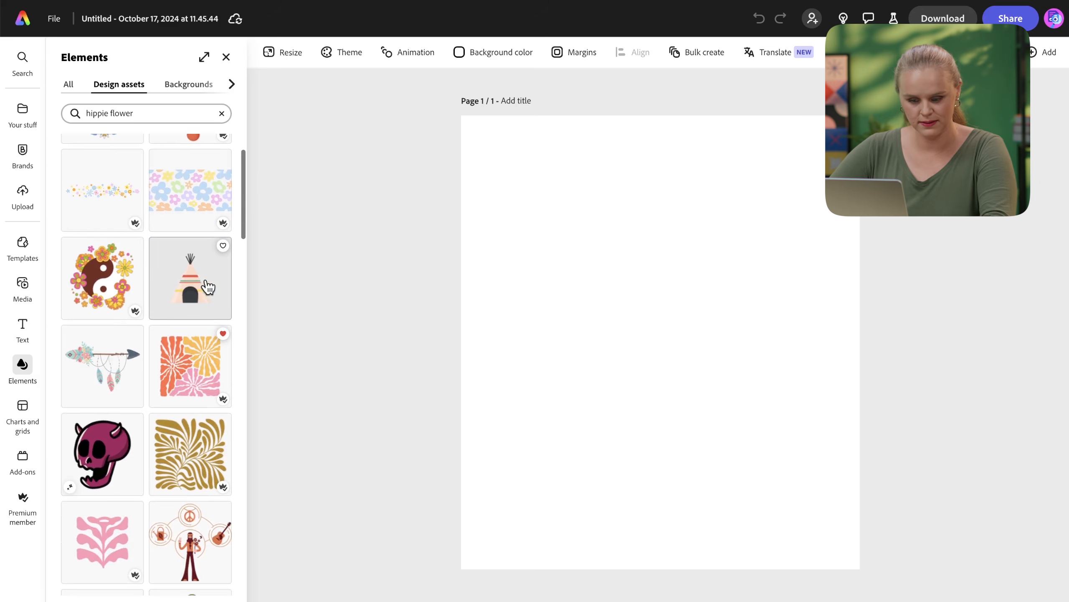
left_click(206, 360)
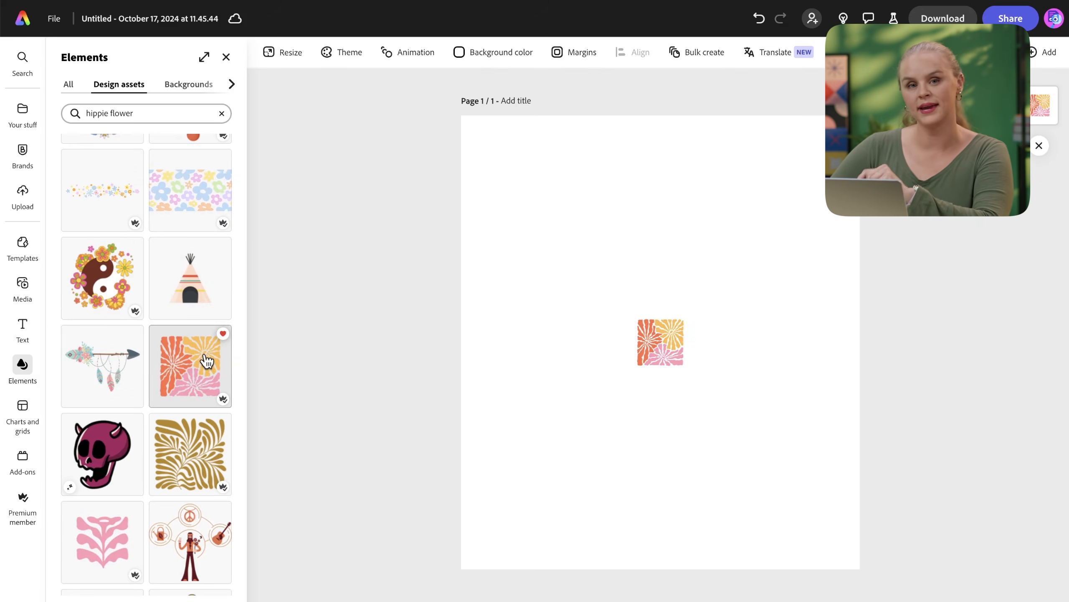
Enlarge the floral artwork until it nearly fills the page width and center it on the page.
left_click(669, 354)
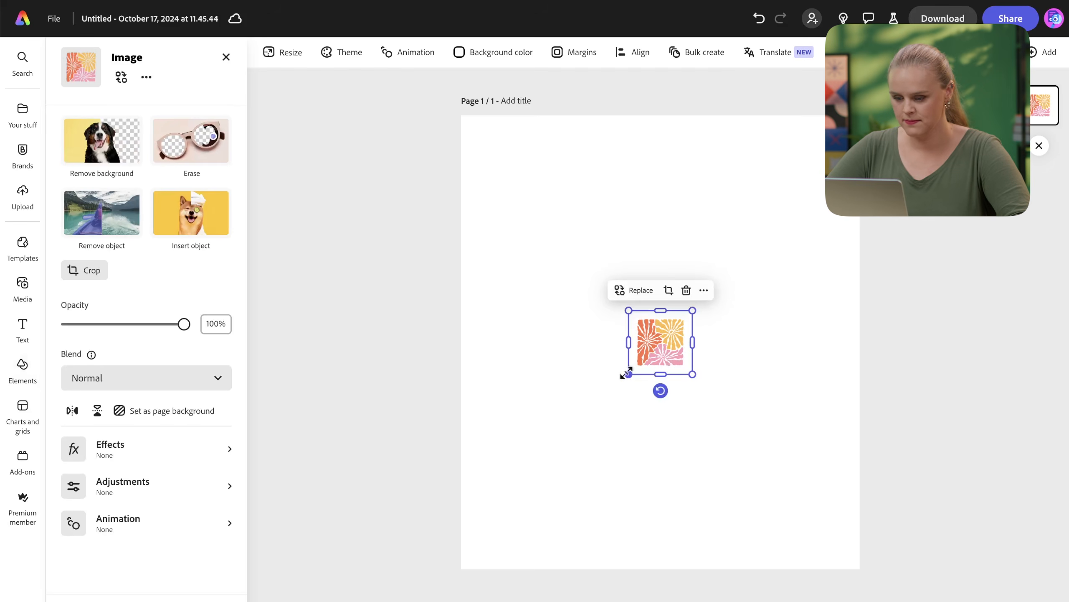
left_click_drag(627, 372, 486, 553)
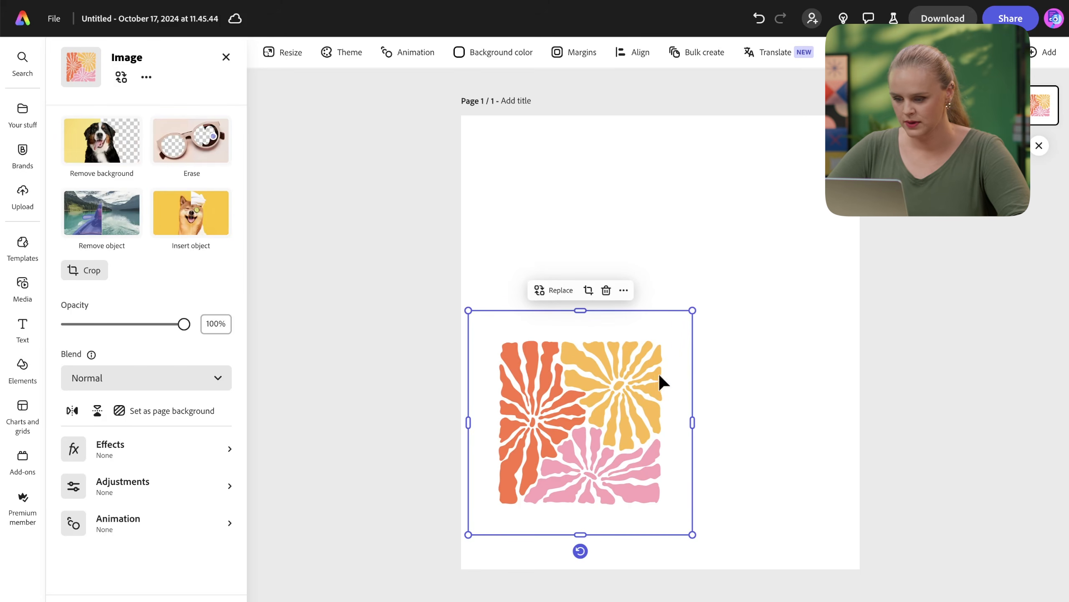
left_click_drag(623, 377, 678, 325)
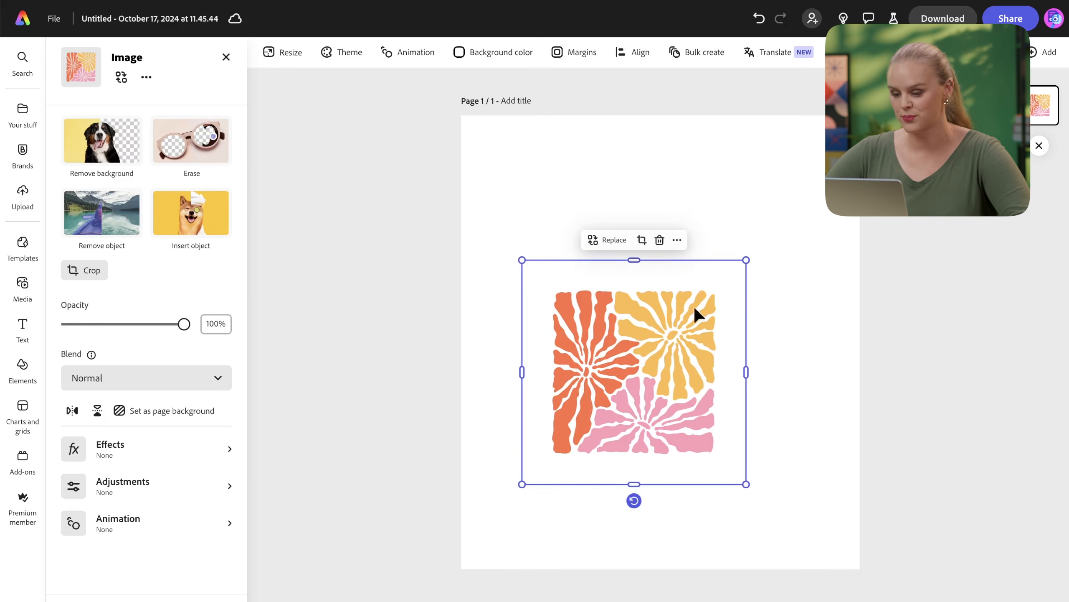
left_click_drag(747, 261, 822, 143)
left_click_drag(522, 154, 384, 112)
left_click_drag(852, 484, 903, 589)
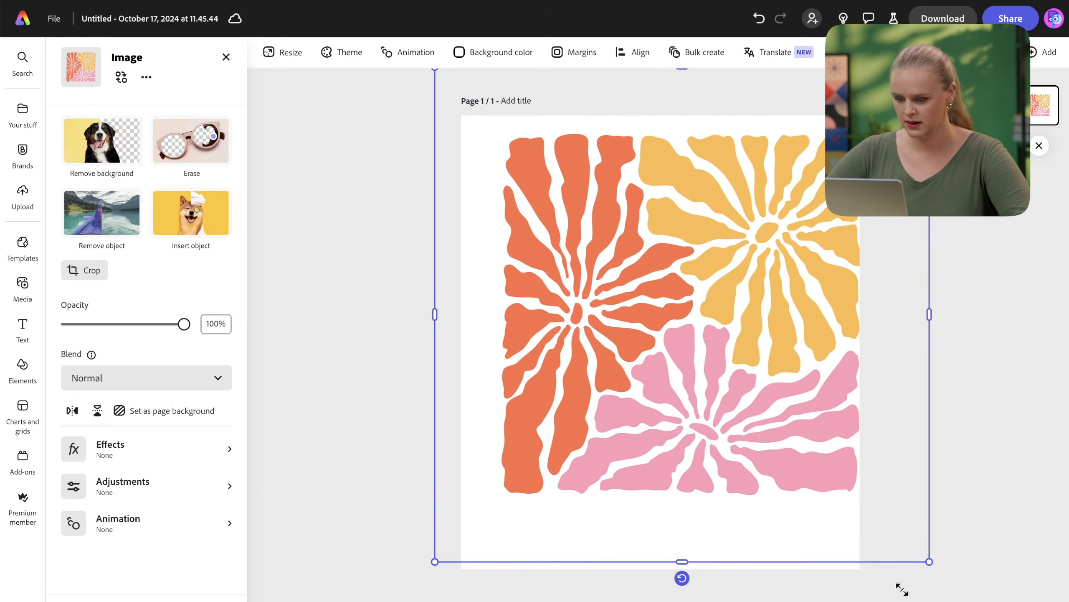
left_click_drag(714, 394, 695, 416)
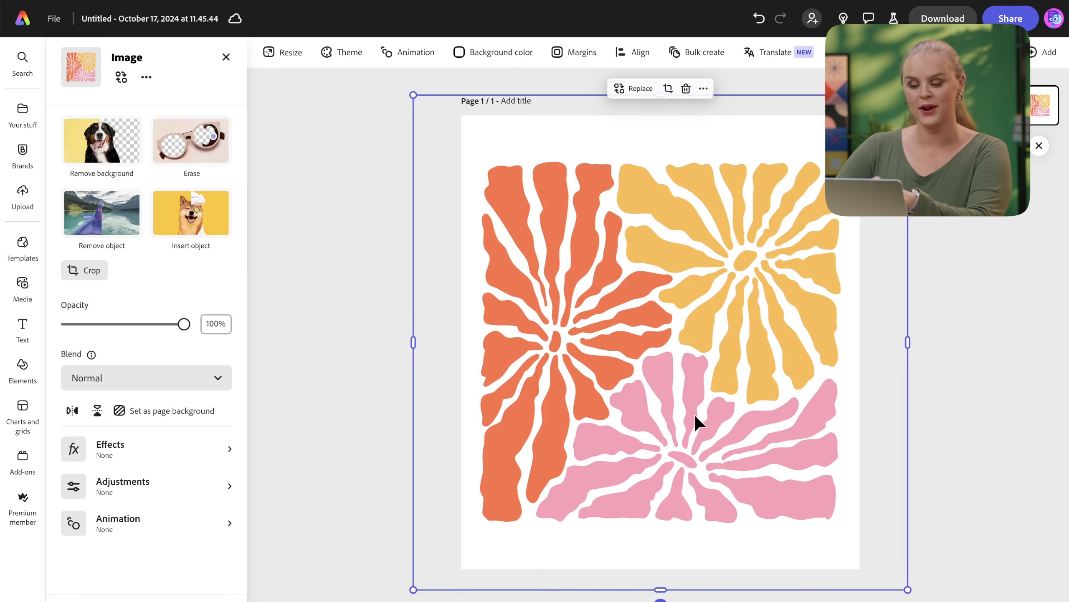
left_click(350, 375)
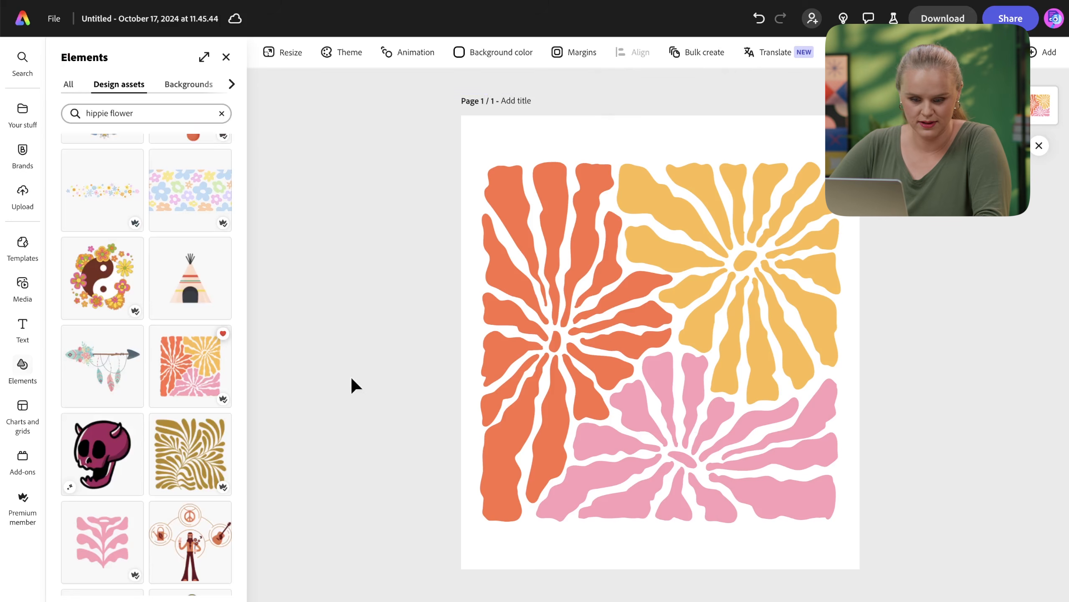
Add a text box over the floral artwork reading "In my hippie era".
left_click(22, 326)
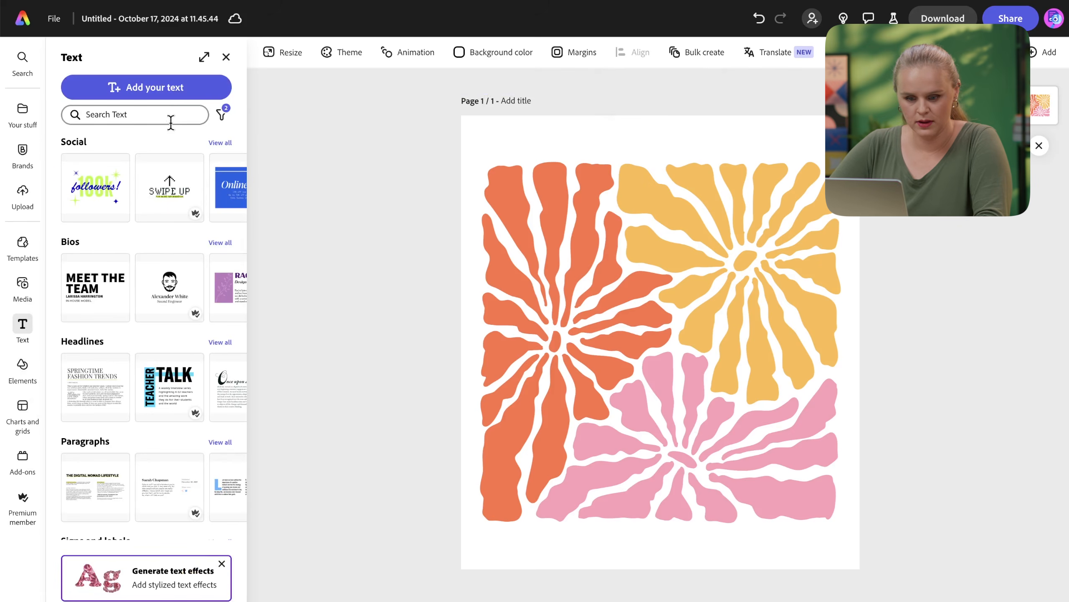
left_click(153, 90)
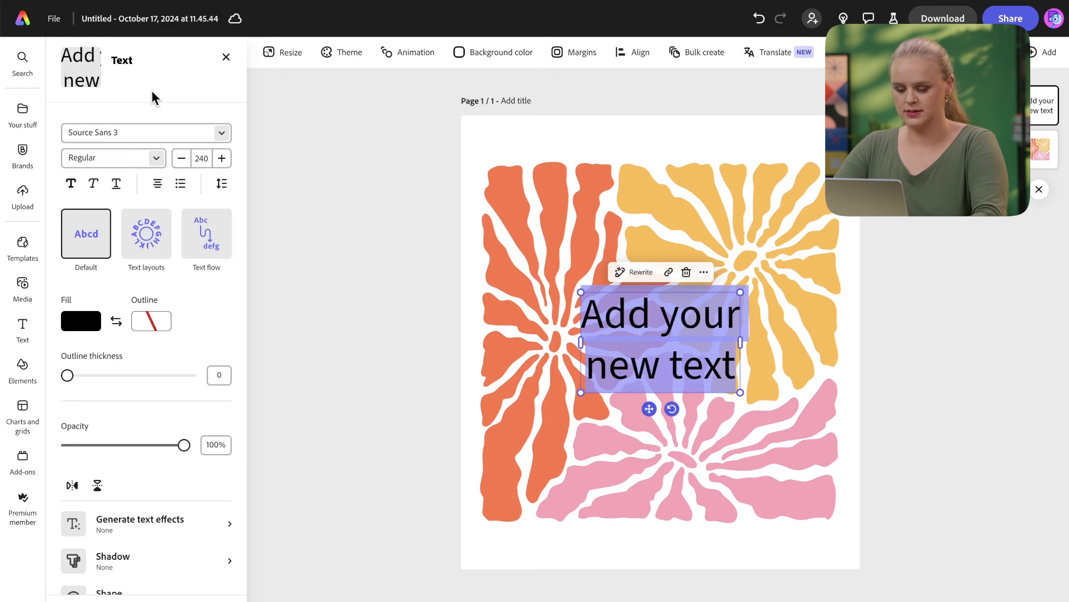
type("In my")
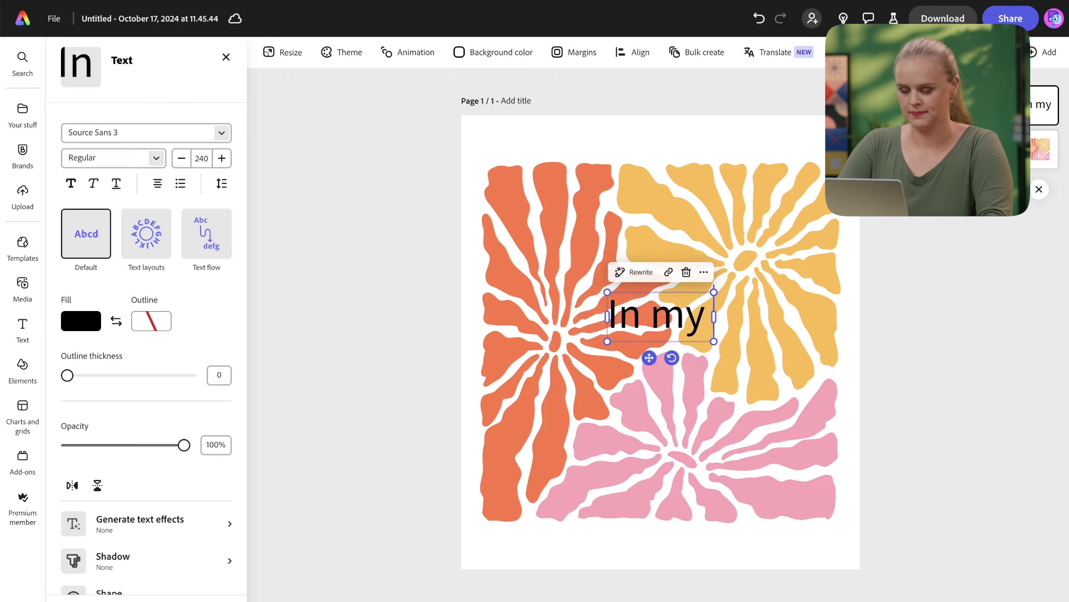
type(" hippie era")
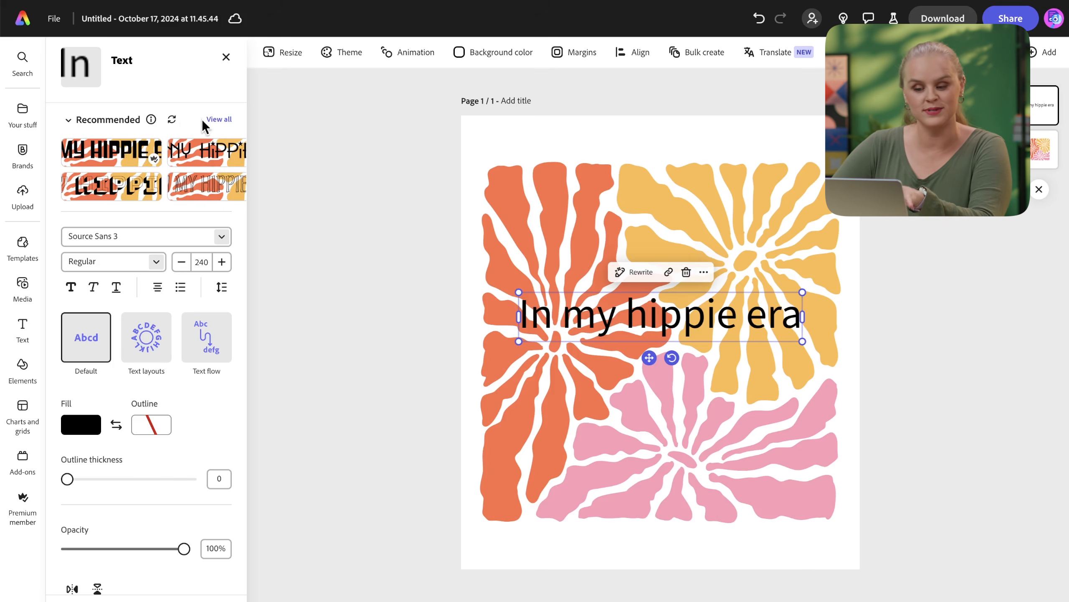
Try three recommended font styles on the text: the shadowed block, star-dotted and thin outlined lettering.
left_click(219, 119)
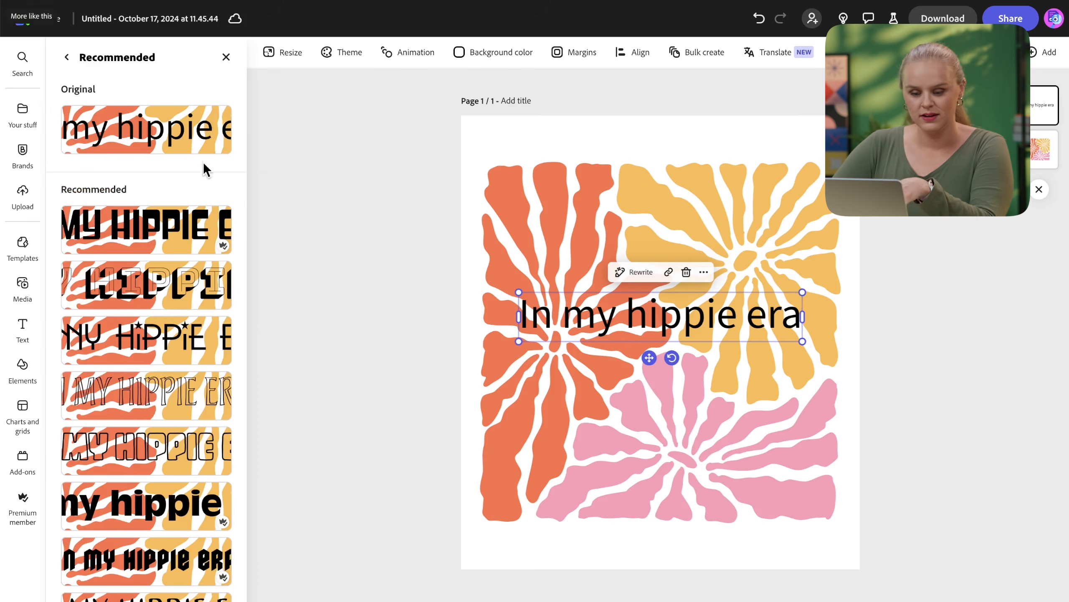
left_click(182, 290)
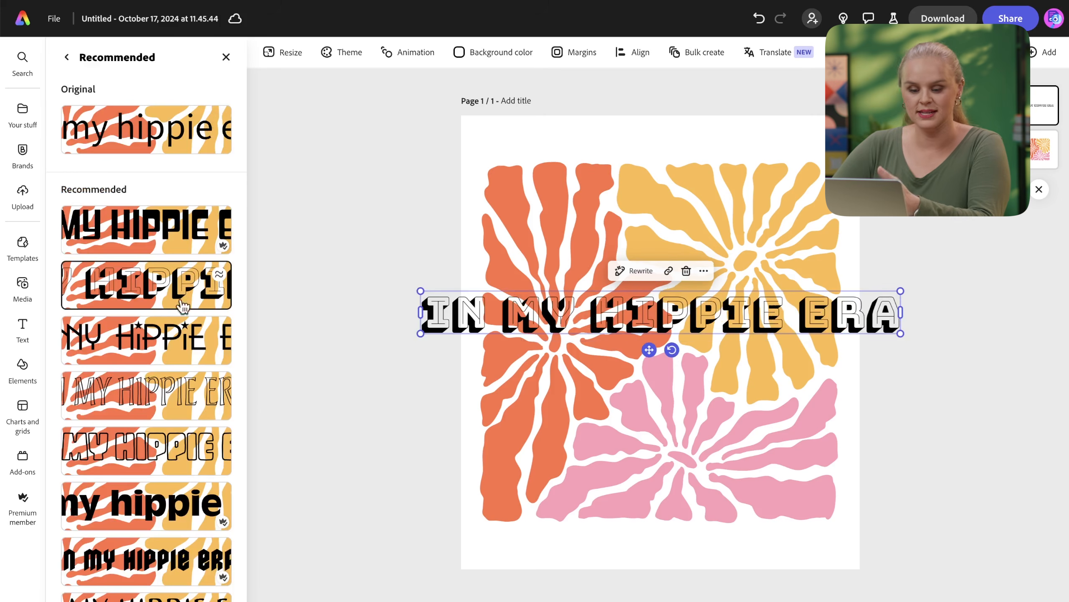
left_click(185, 347)
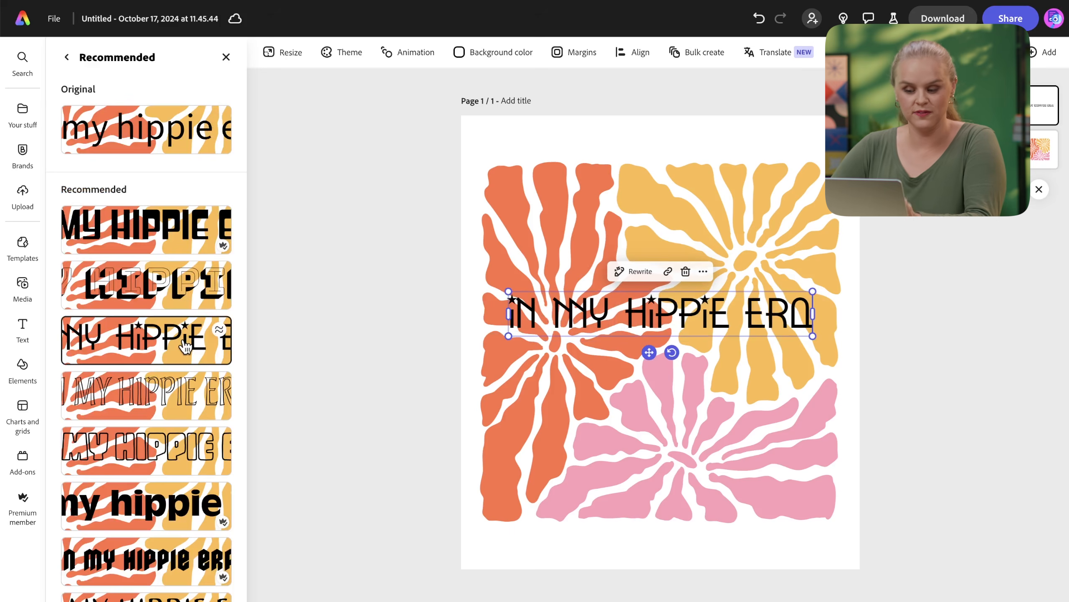
left_click(184, 395)
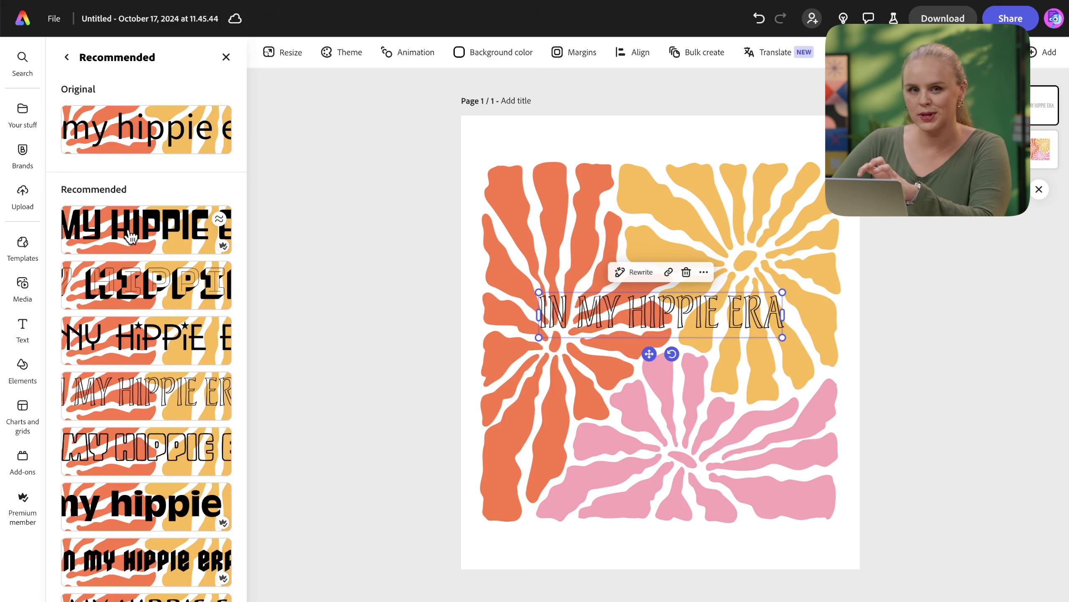
left_click(66, 58)
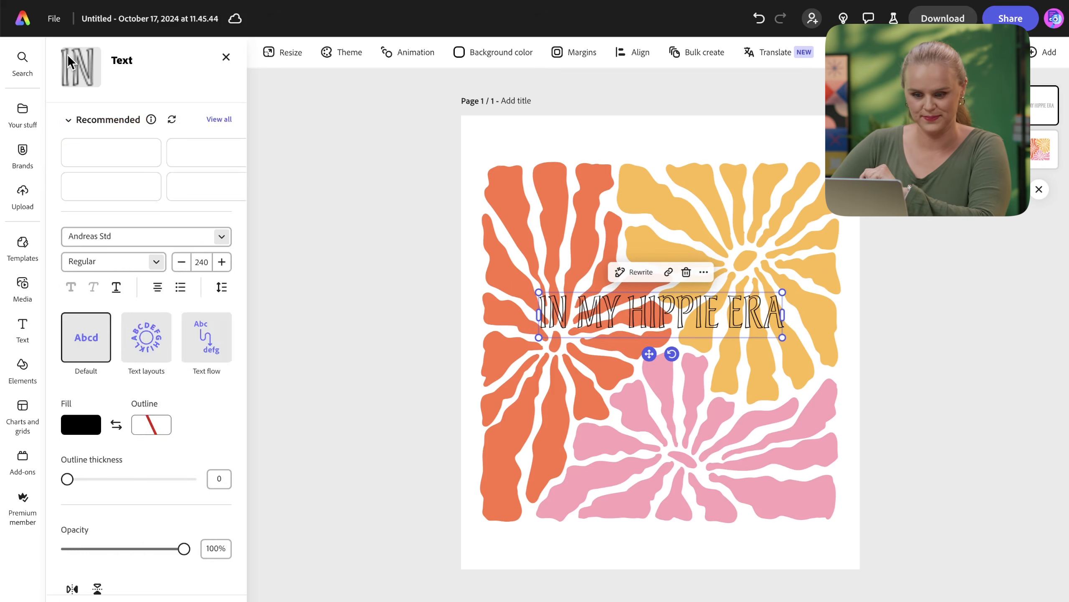
Set the text's font to Usurp Regular.
left_click(125, 232)
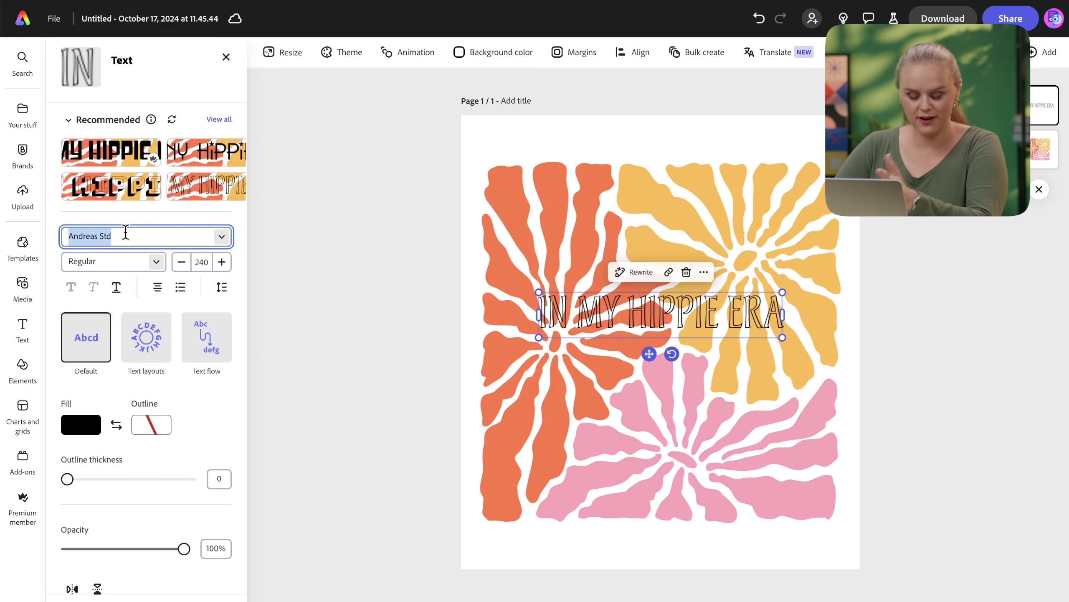
type("usur")
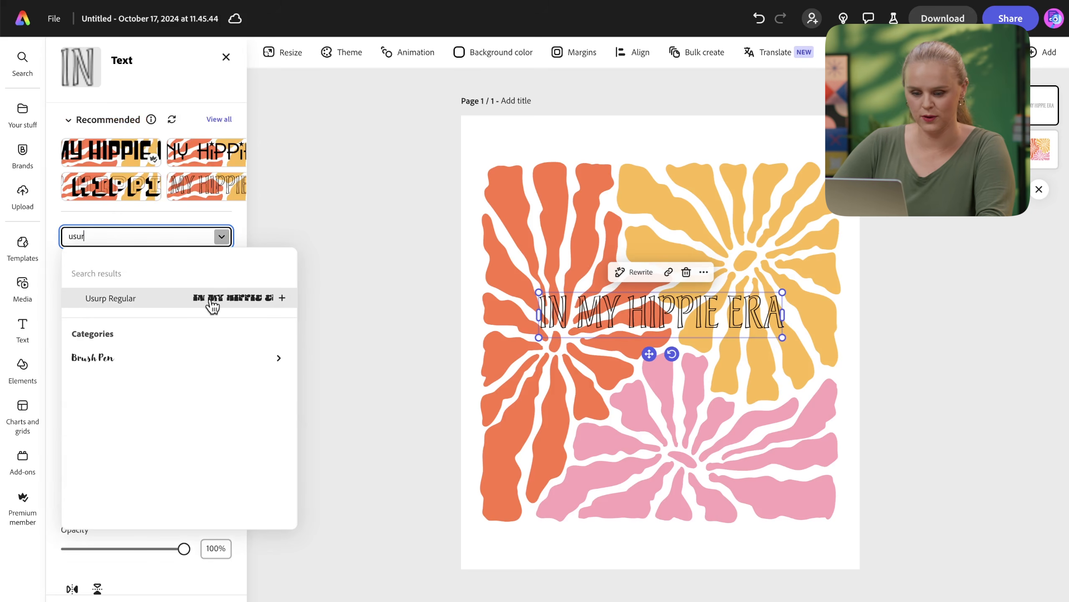
left_click(213, 300)
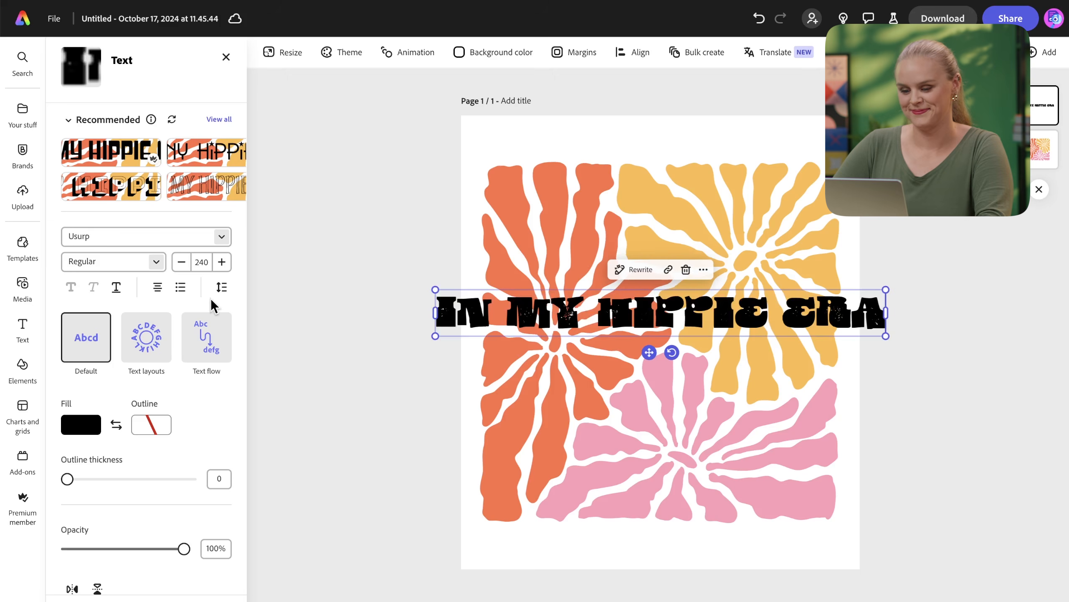
Shrink the text to a font size of about 203 and apply the Dynamic text layout.
left_click_drag(435, 290, 504, 297)
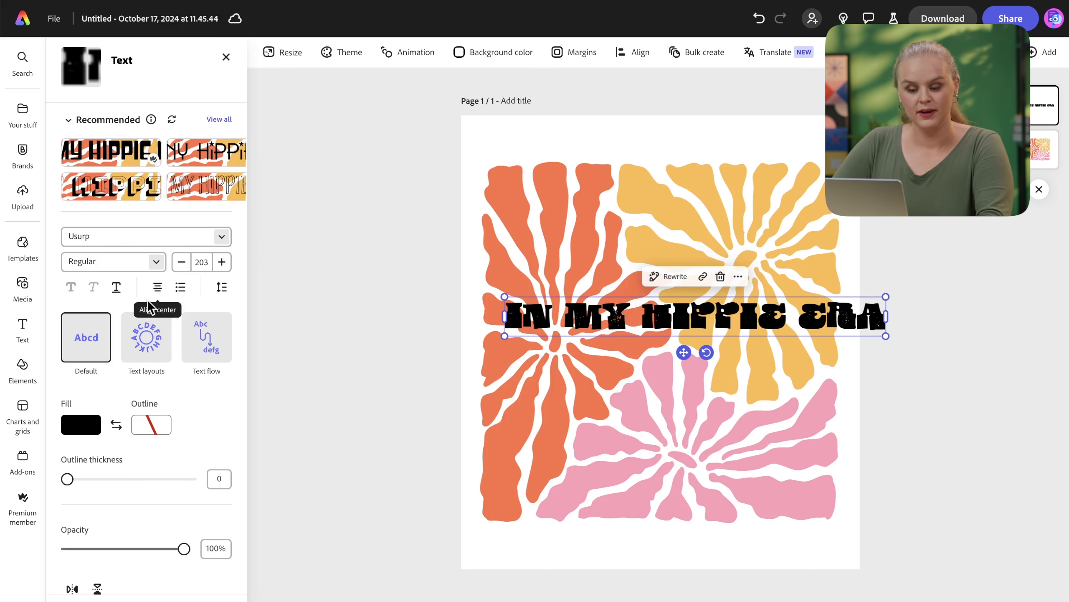
left_click(147, 339)
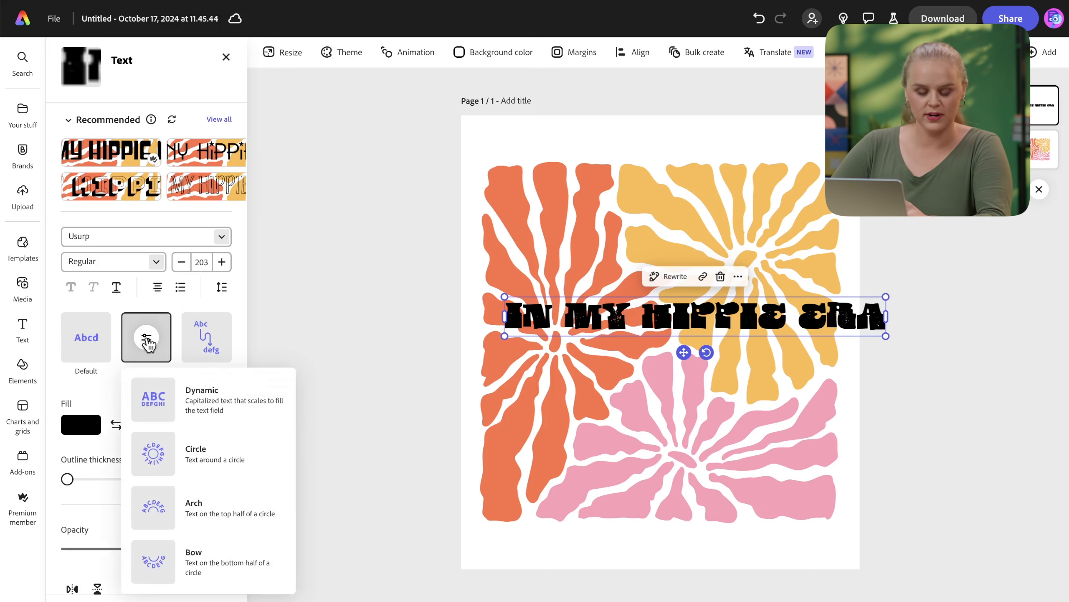
left_click(194, 400)
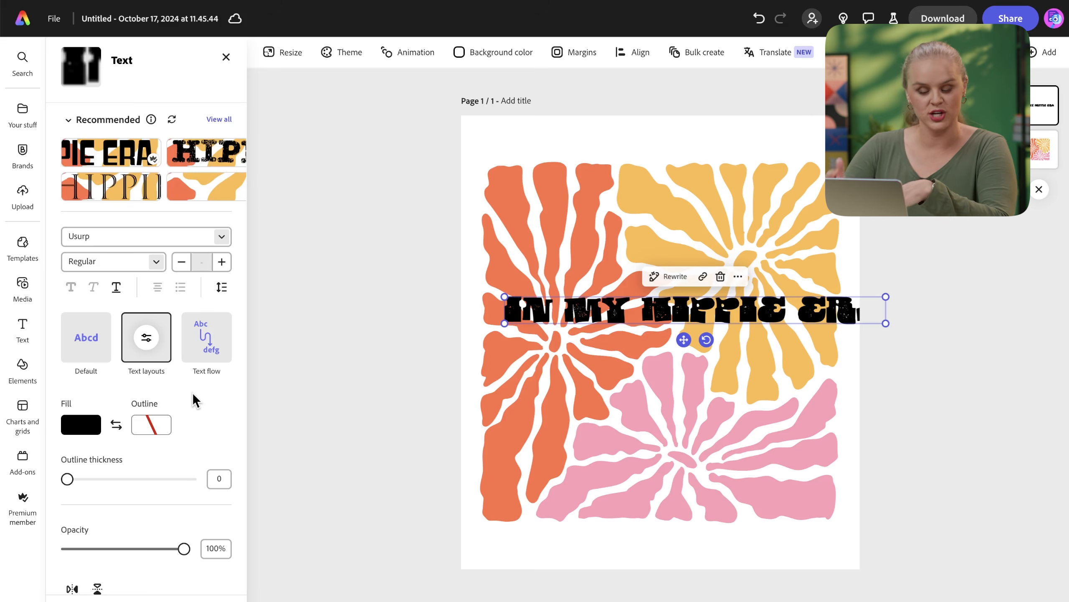
Try the Circle and Arch layouts on the hippie text.
left_click(146, 345)
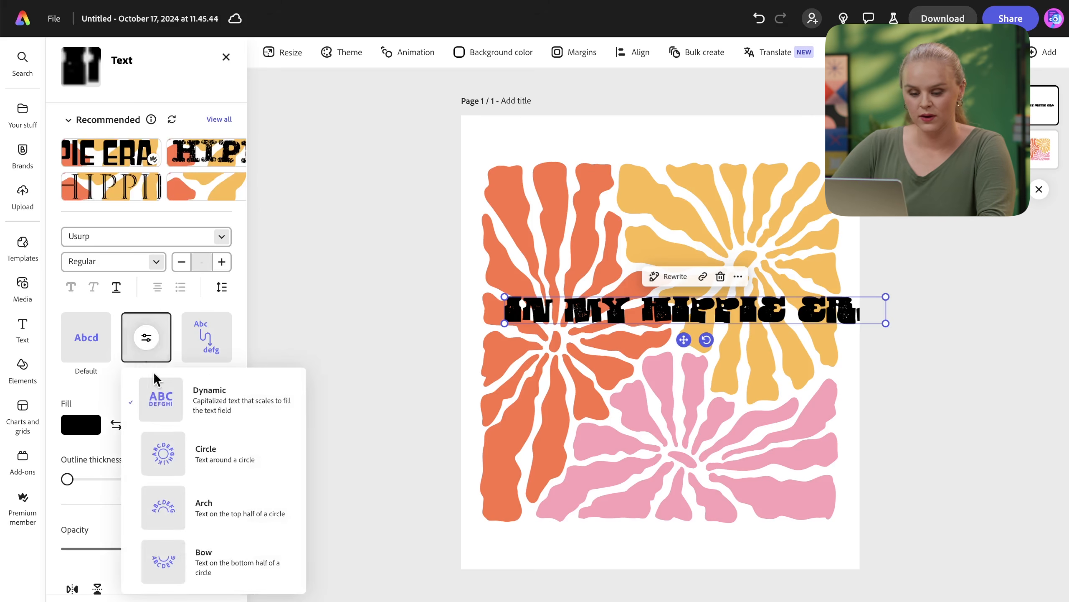
left_click(177, 458)
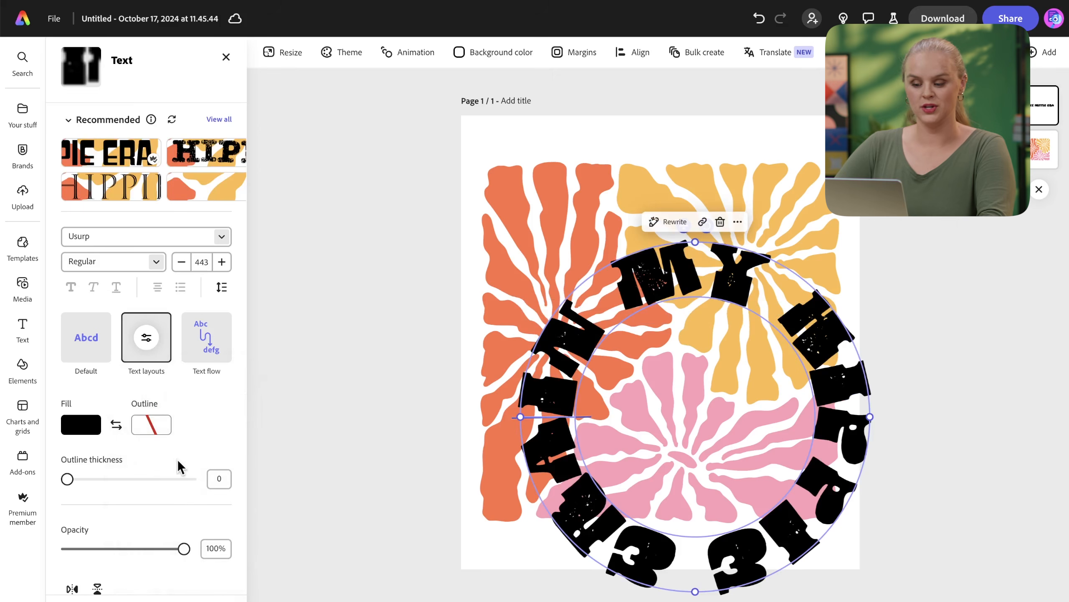
left_click(146, 342)
left_click(182, 501)
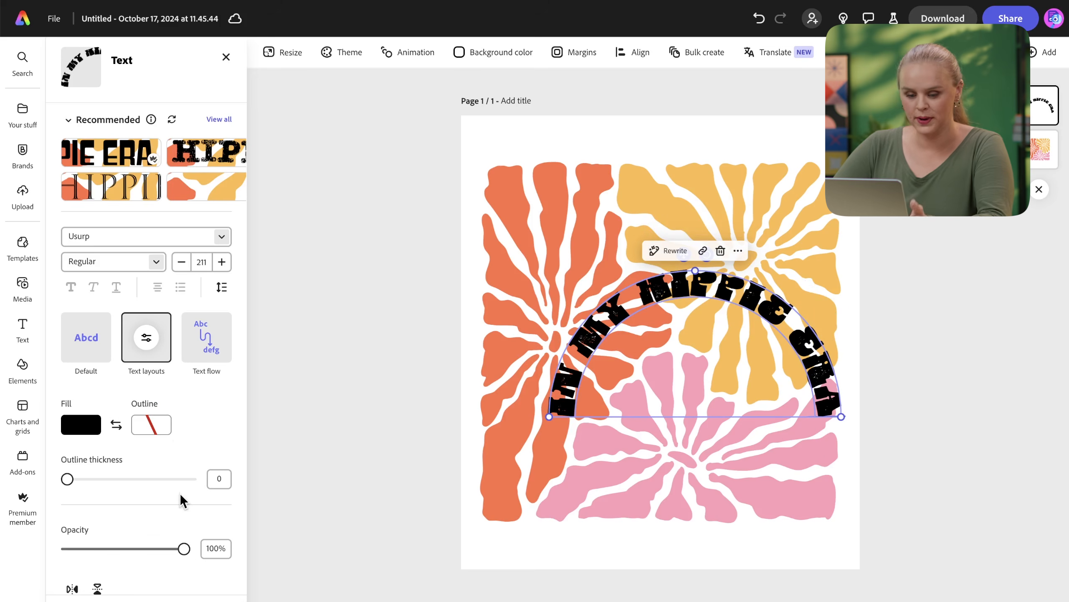
Stack the text in three lines with the Dynamic layout and scale it to fit centrally over the floral artwork.
left_click(148, 347)
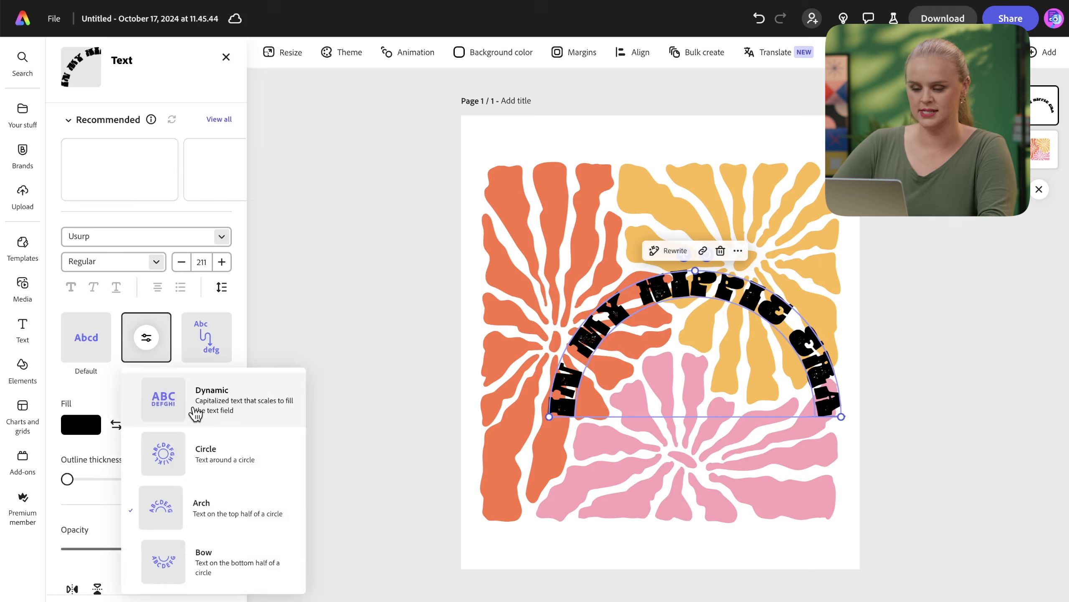
left_click(195, 410)
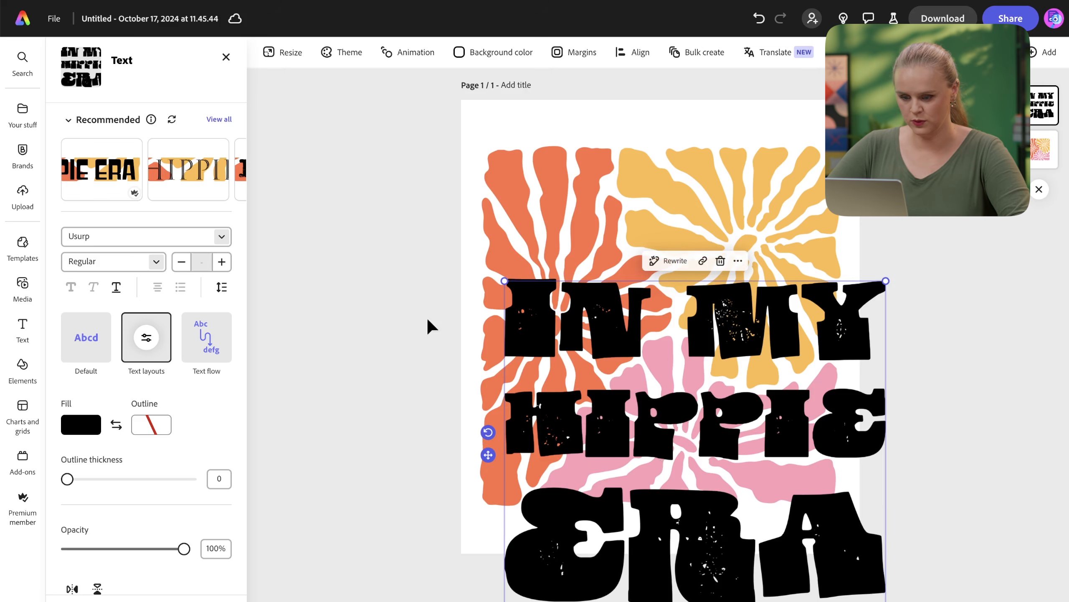
left_click_drag(602, 341, 574, 236)
left_click_drag(855, 168, 778, 234)
left_click_drag(628, 328, 661, 285)
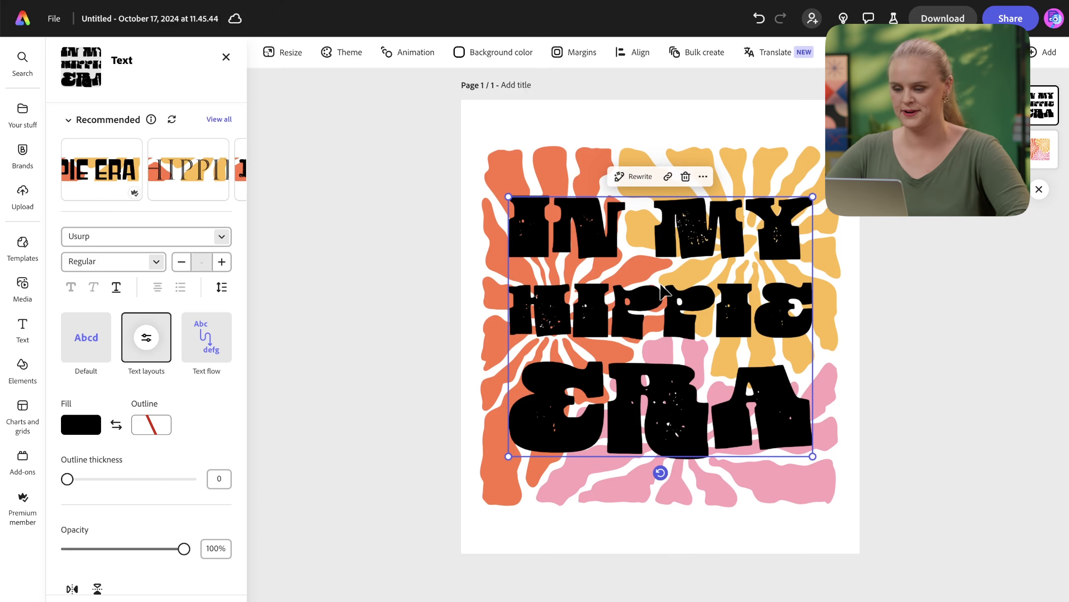
Color the words "IN MY" with the pink sampled from the lower flower of the artwork.
left_click(678, 264)
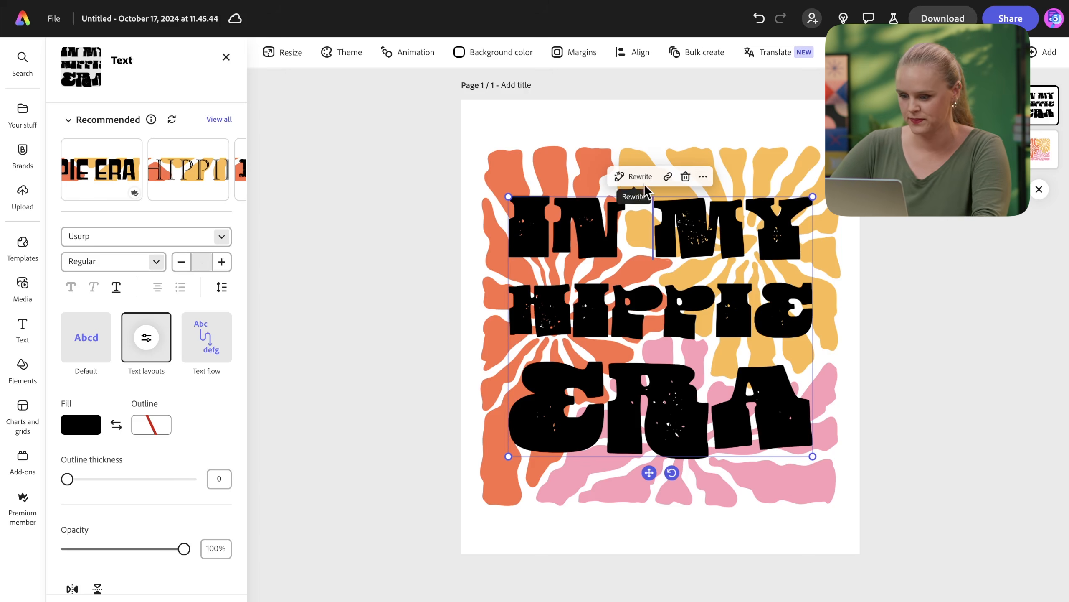
left_click_drag(811, 232, 527, 239)
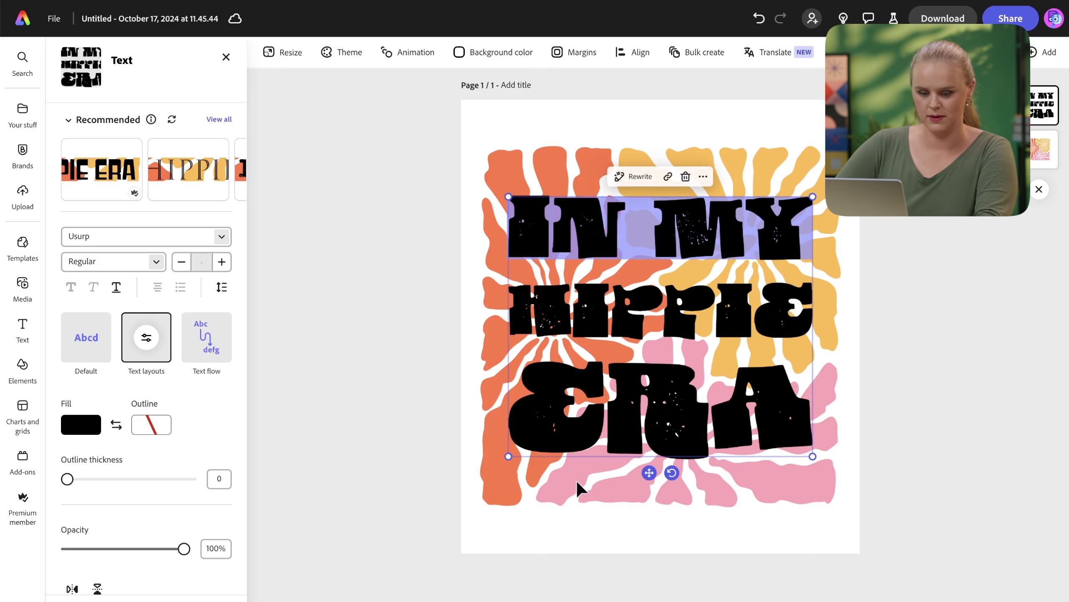
left_click(79, 437)
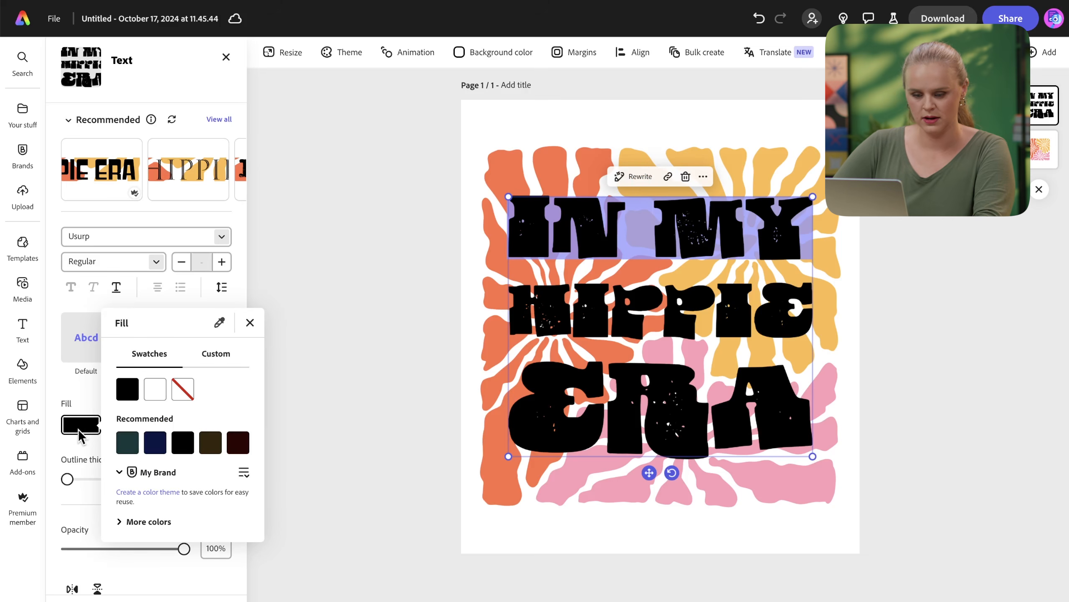
left_click(217, 362)
left_click(157, 345)
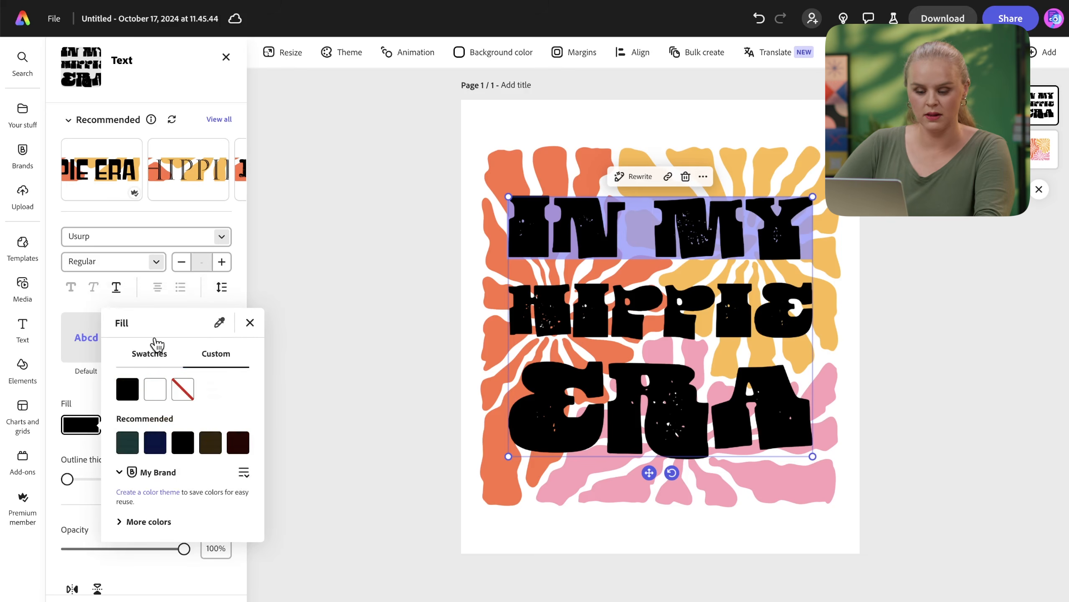
left_click(119, 471)
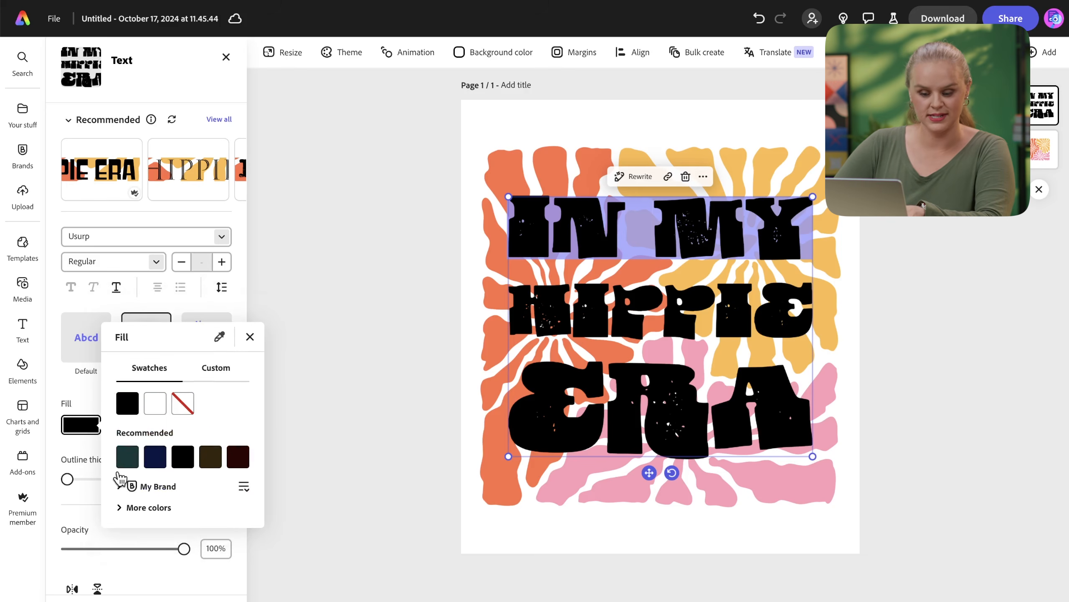
left_click(119, 485)
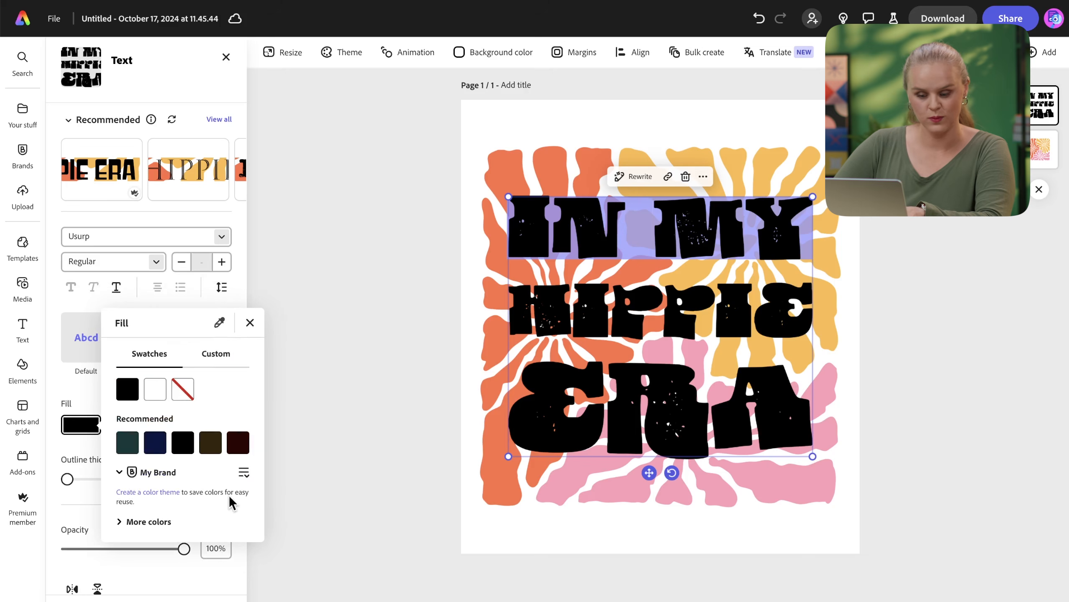
left_click(218, 325)
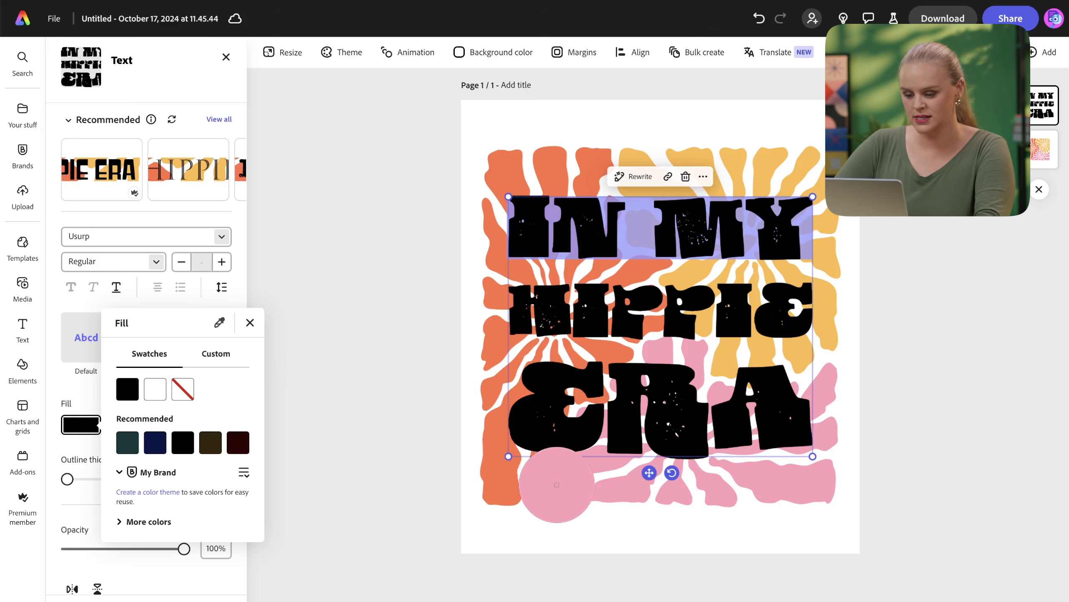
left_click(557, 485)
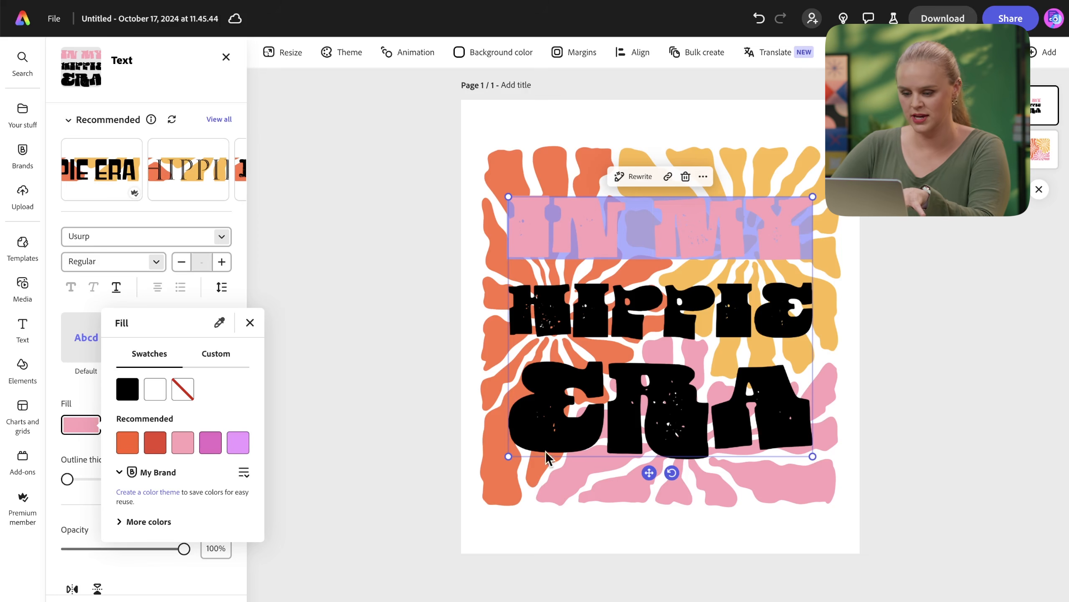
Give the word "HIPPIE" a custom teal fill, #299694.
left_click(599, 326)
left_click(678, 314)
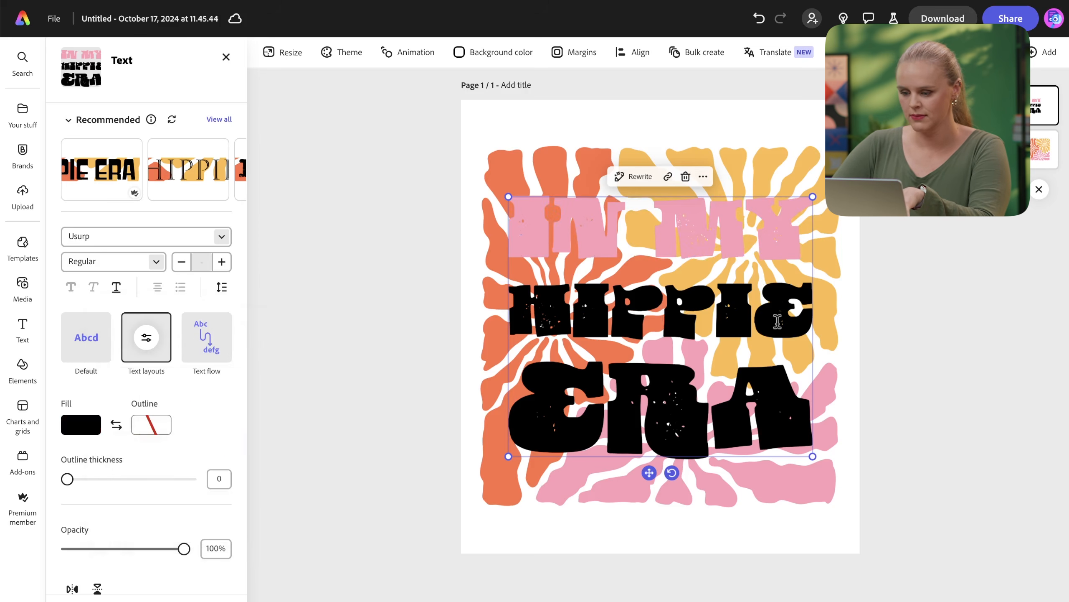
left_click(807, 315)
left_click_drag(808, 315, 529, 325)
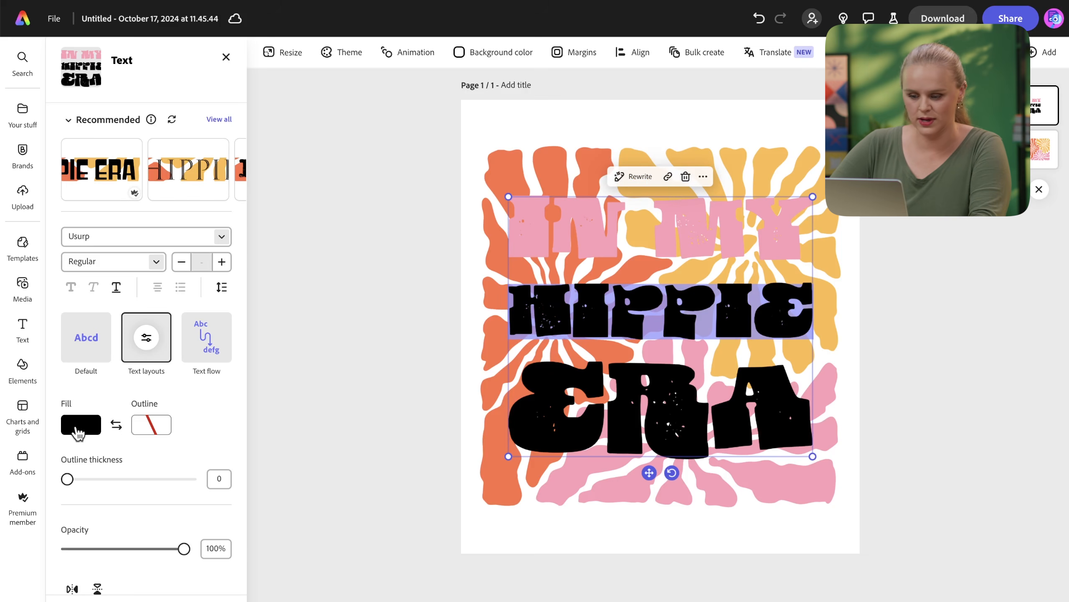
left_click(78, 431)
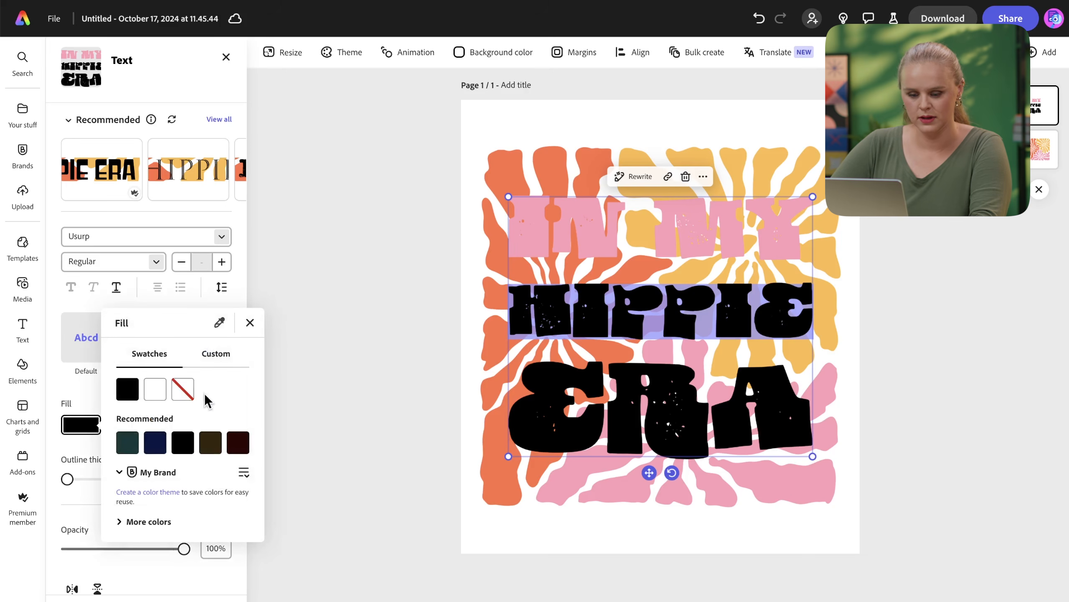
left_click(216, 356)
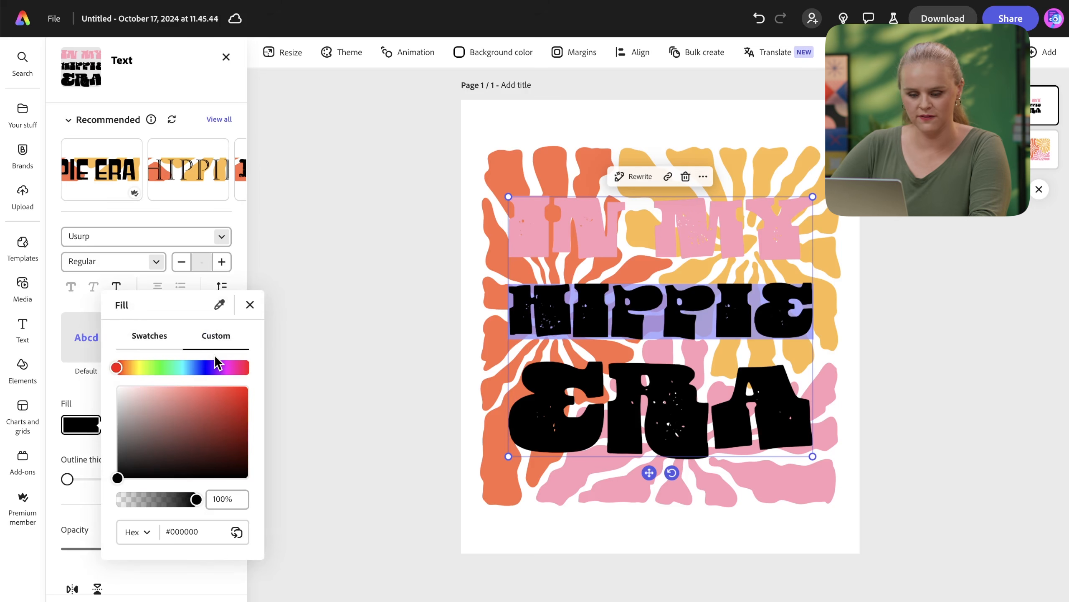
left_click(188, 369)
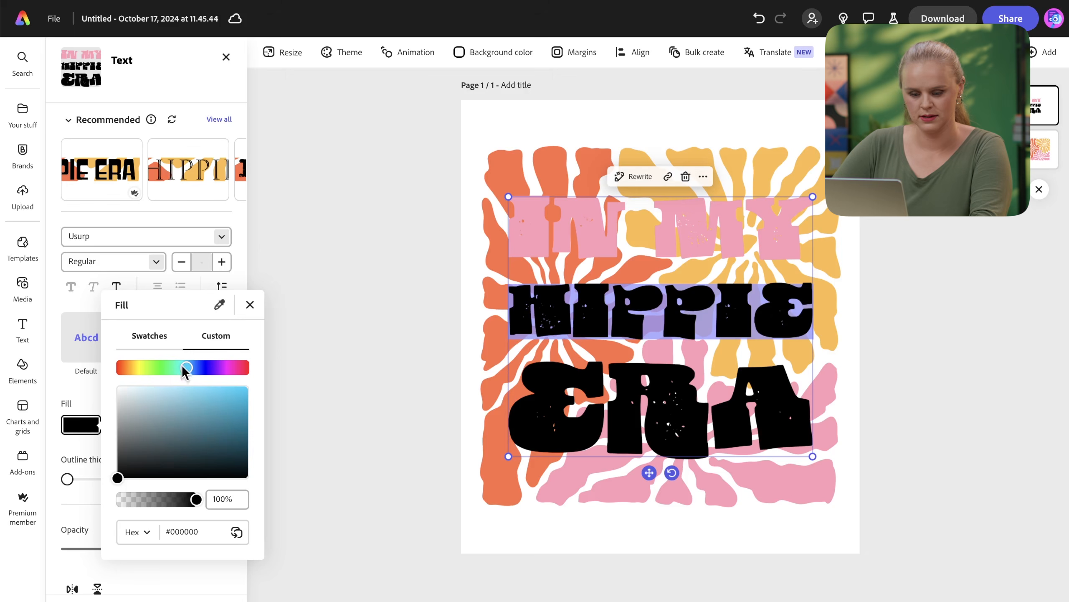
left_click(175, 367)
left_click_drag(175, 368, 182, 369)
left_click_drag(118, 478, 215, 425)
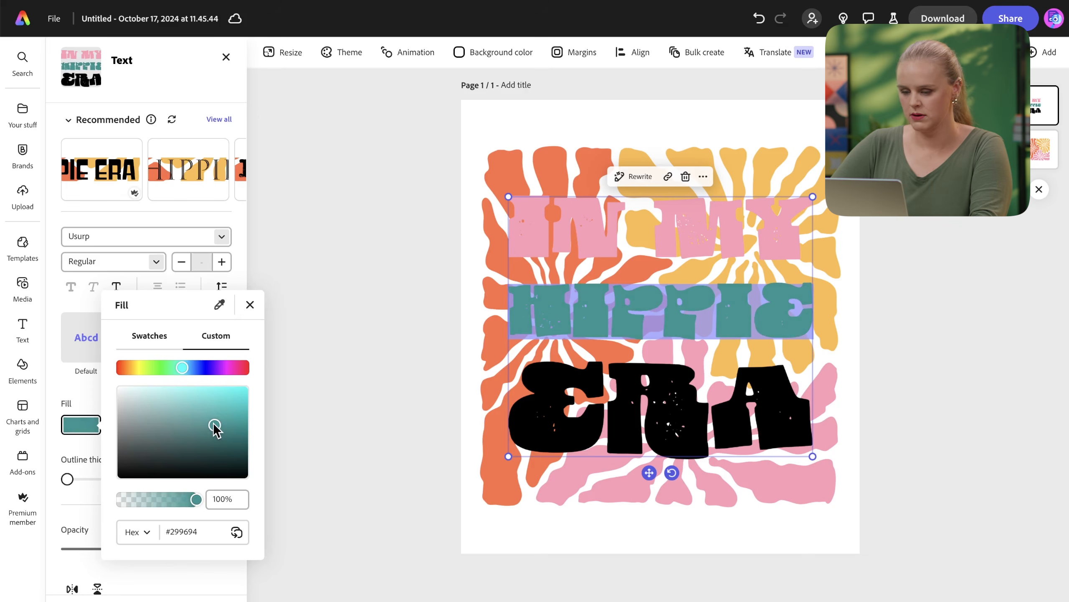
left_click(424, 383)
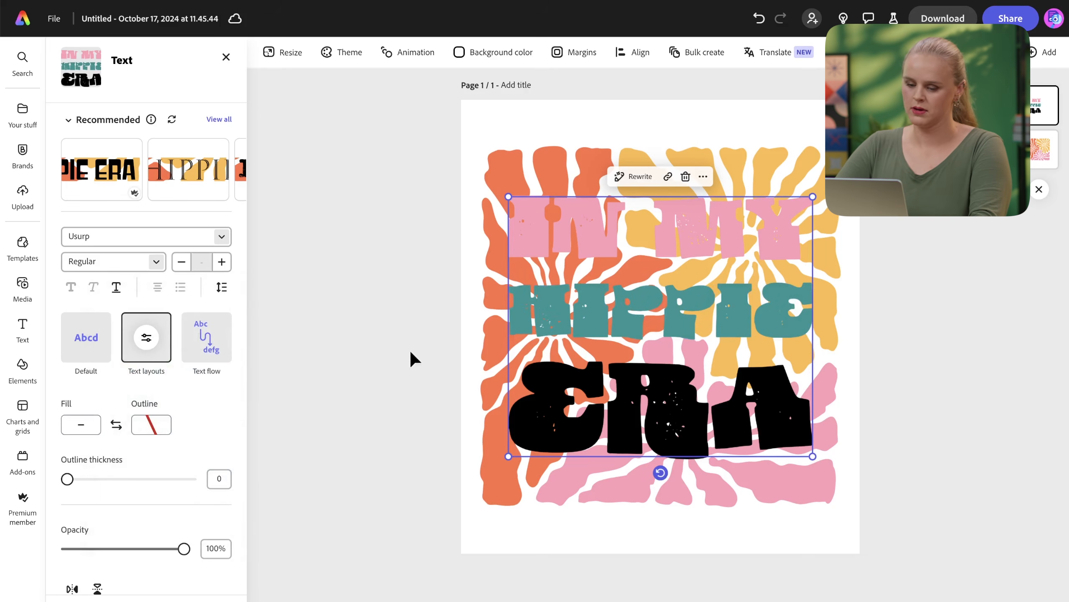
Color the word "ERA" with the yellow #FEBB4C sampled from the upper flower of the artwork.
left_click(586, 390)
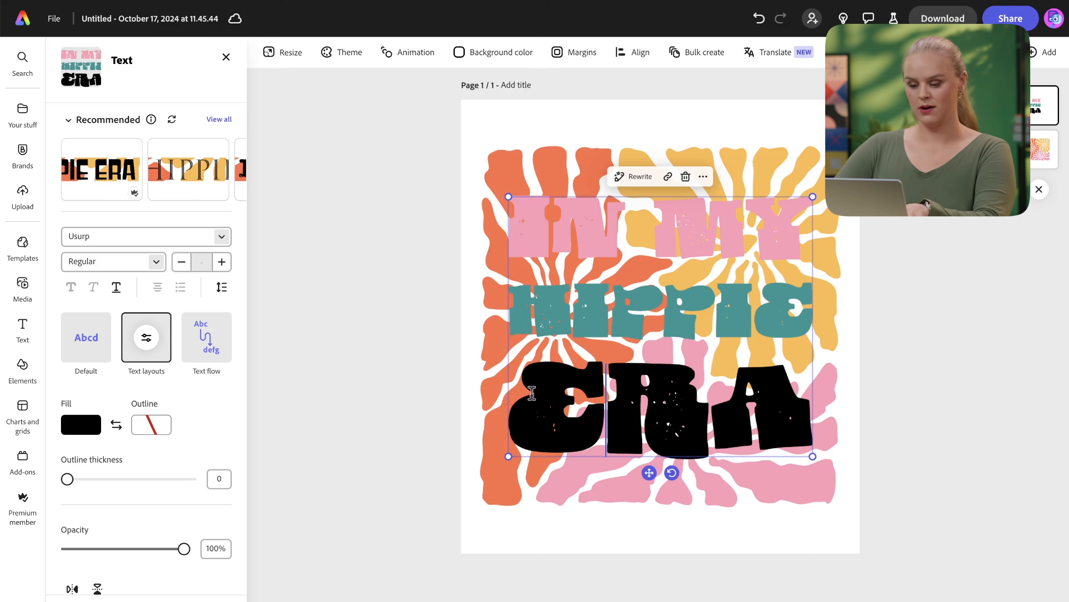
left_click_drag(517, 394, 773, 394)
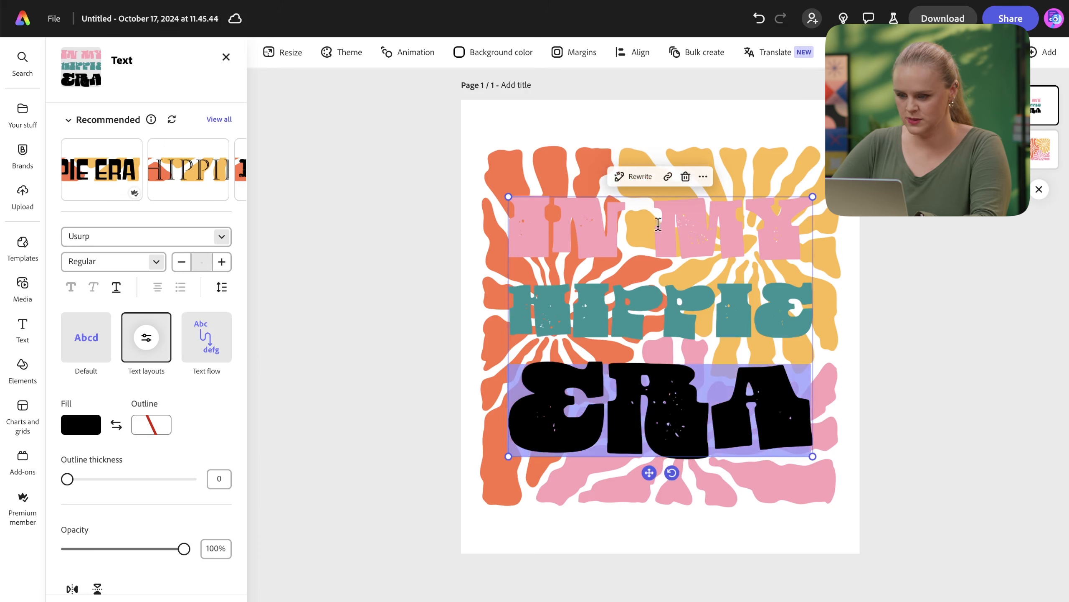
left_click(73, 434)
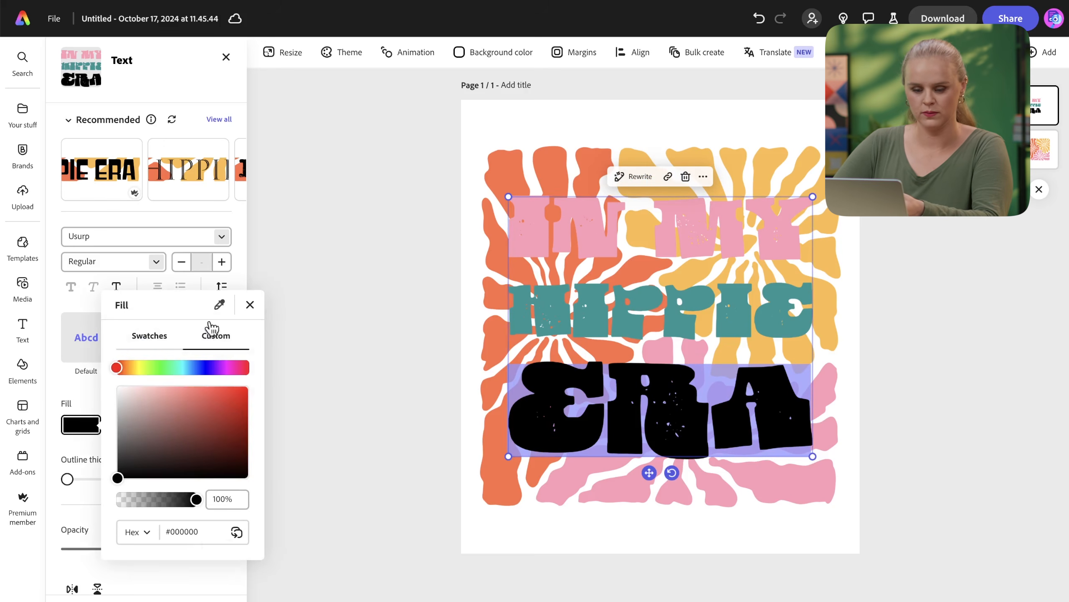
left_click(219, 305)
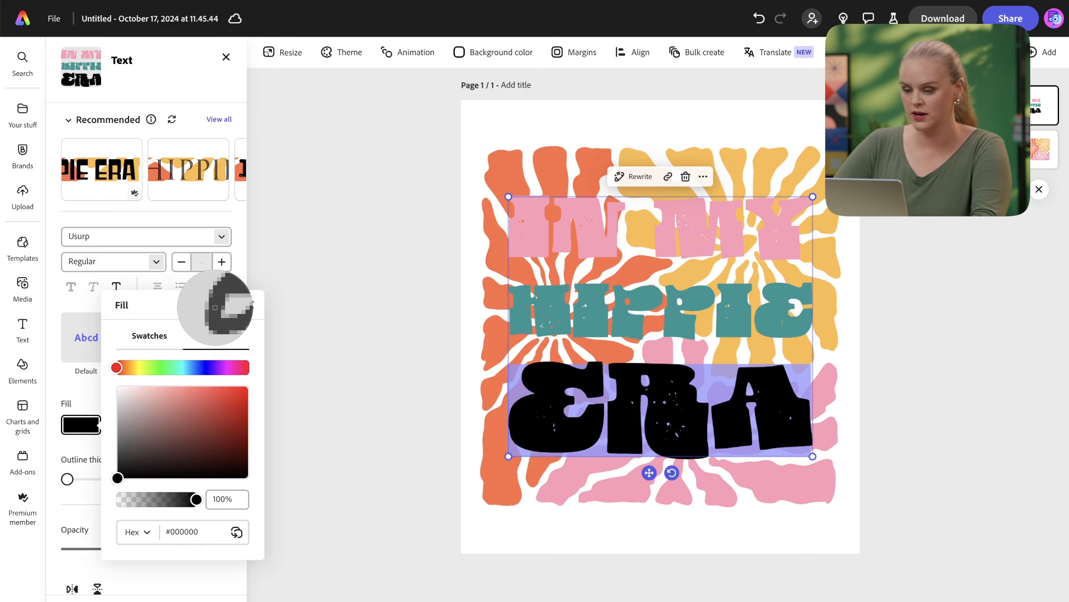
left_click(739, 177)
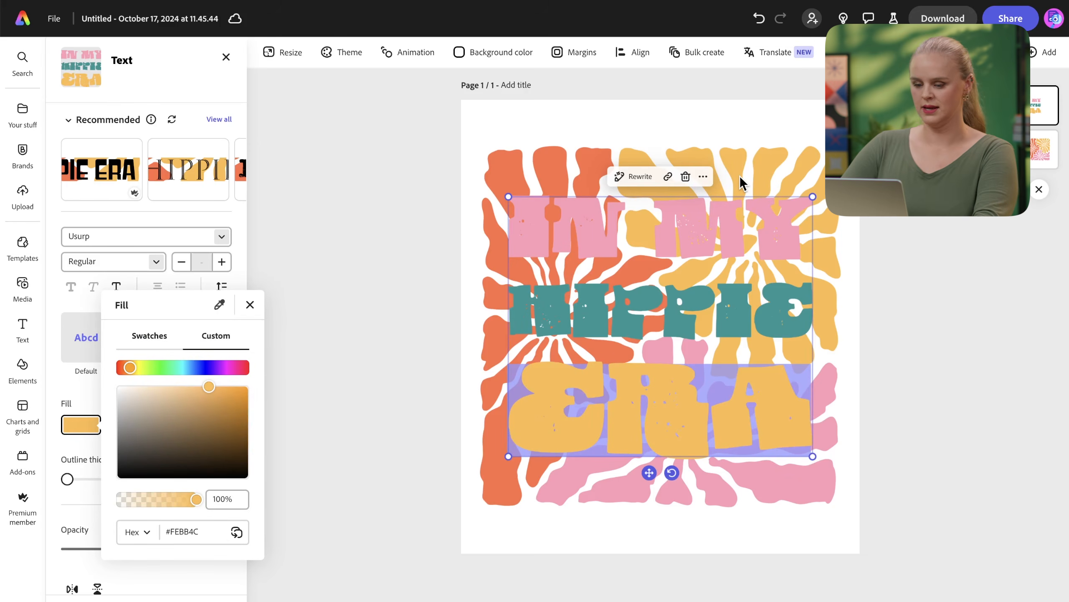
left_click(429, 342)
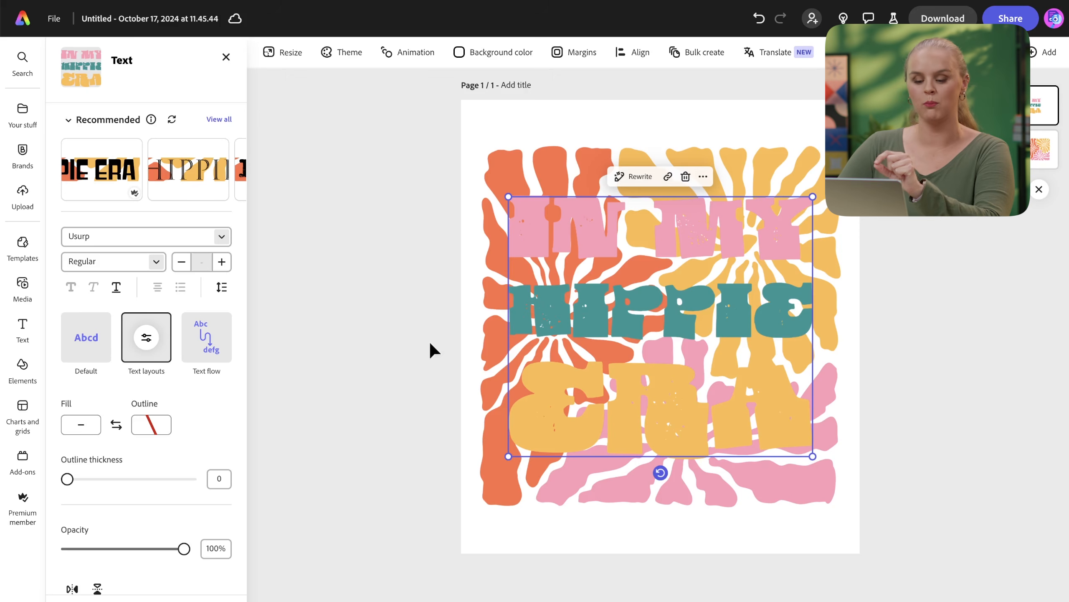
Add a white outline with a thickness of about 72 around the whole text.
left_click(162, 426)
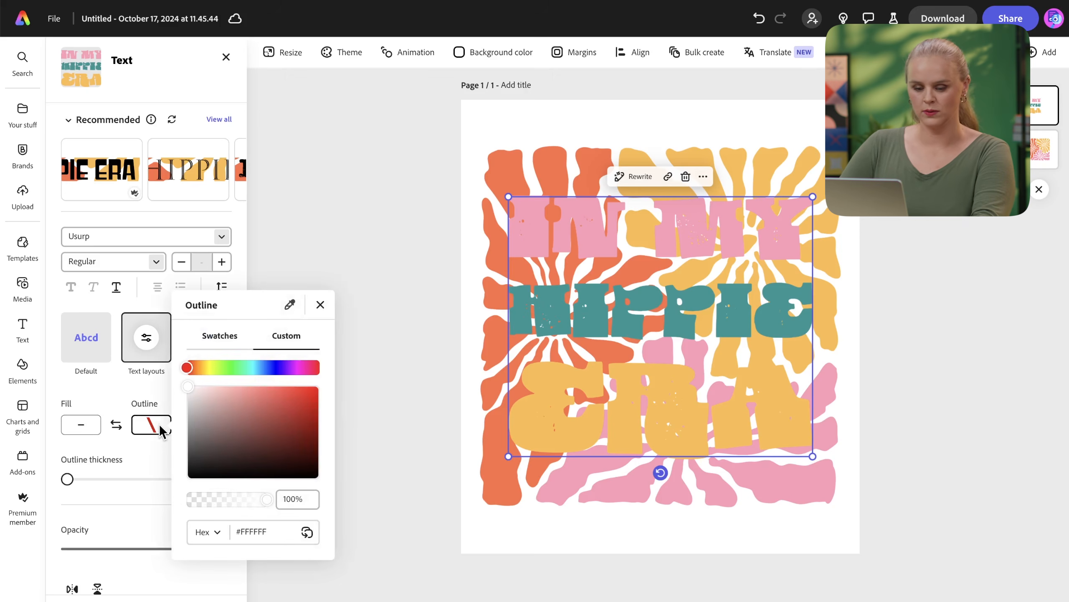
left_click(228, 347)
left_click(230, 390)
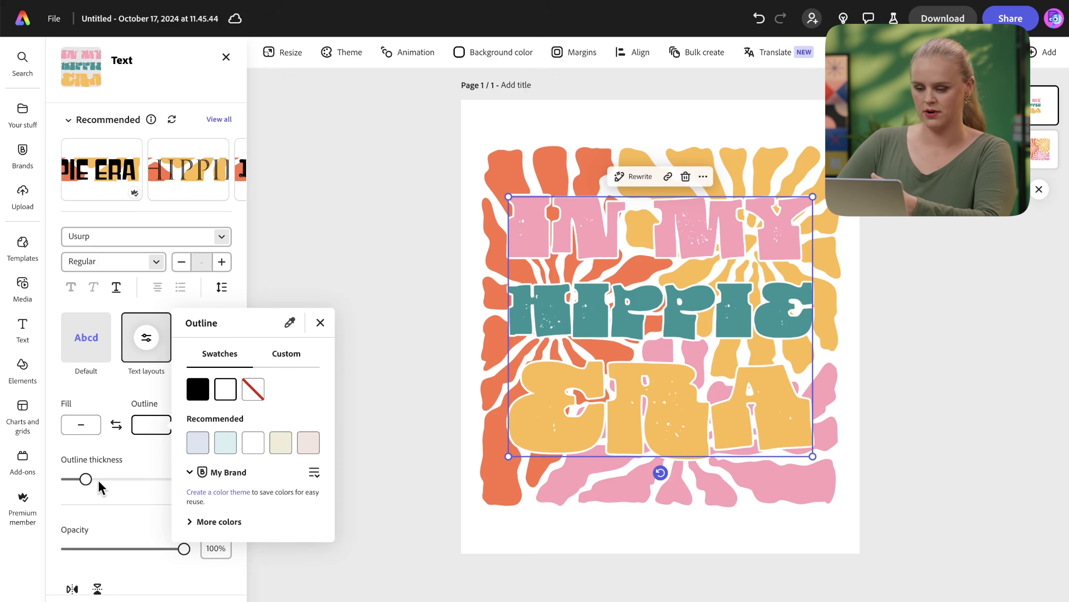
left_click(113, 485)
left_click_drag(86, 479, 160, 488)
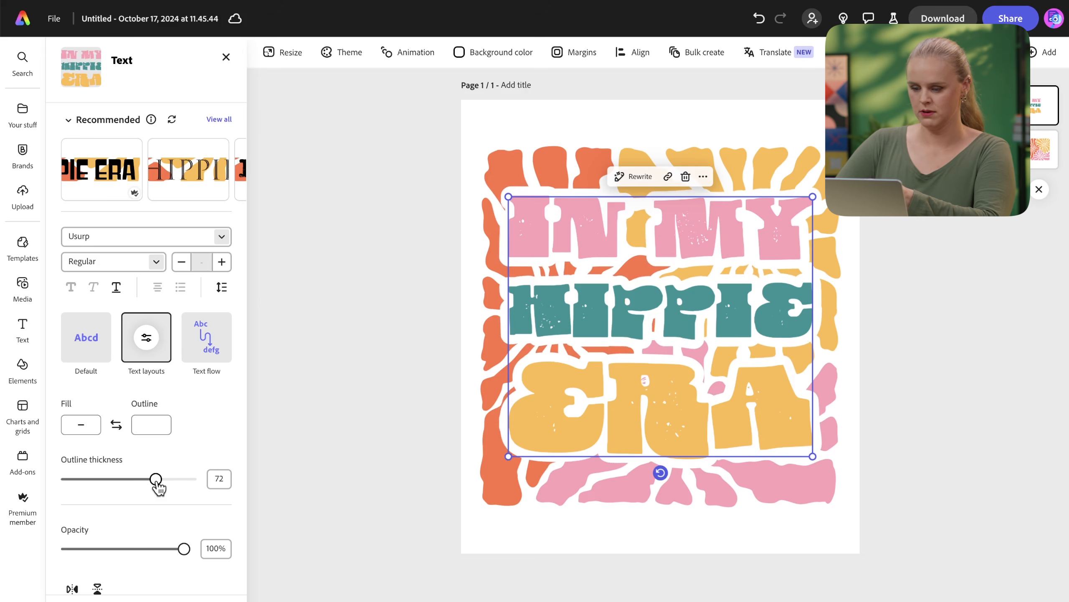
left_click(482, 529)
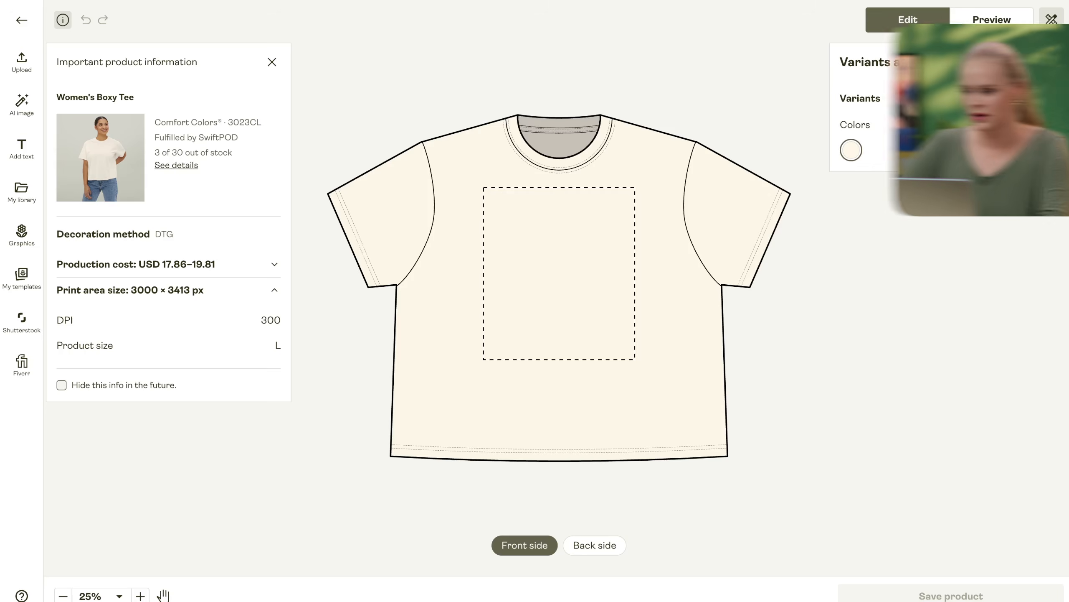
Switch to the Printify product editor and select the Pepper color variant in place of Ivory for the Women's Boxy Tee.
left_click(1006, 127)
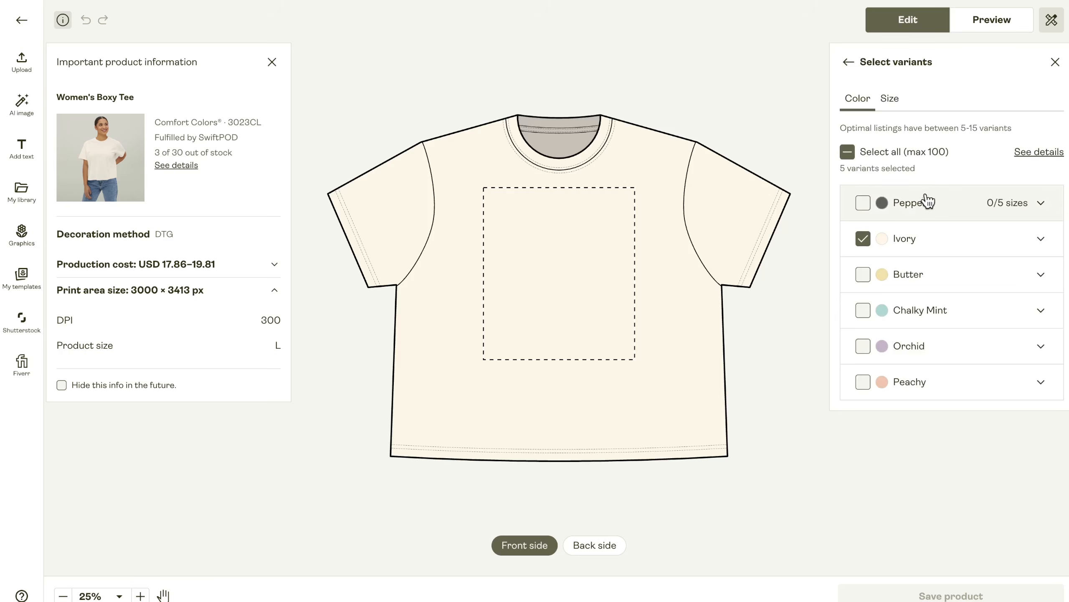
left_click(863, 202)
left_click(863, 237)
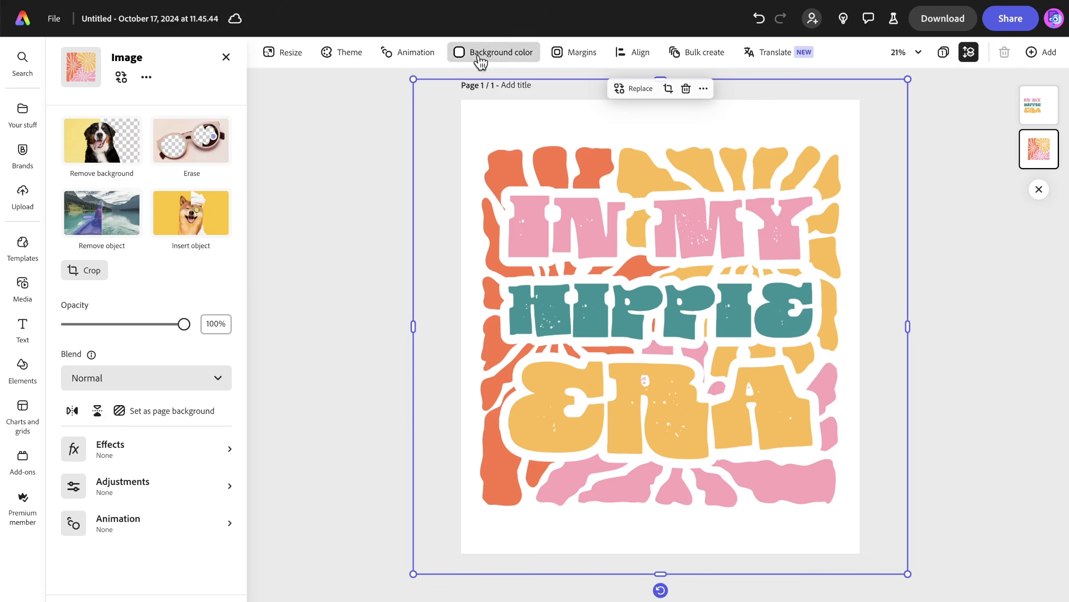
Set the page background to the custom dark gray #5F605B to match the Pepper shirt color.
left_click(500, 52)
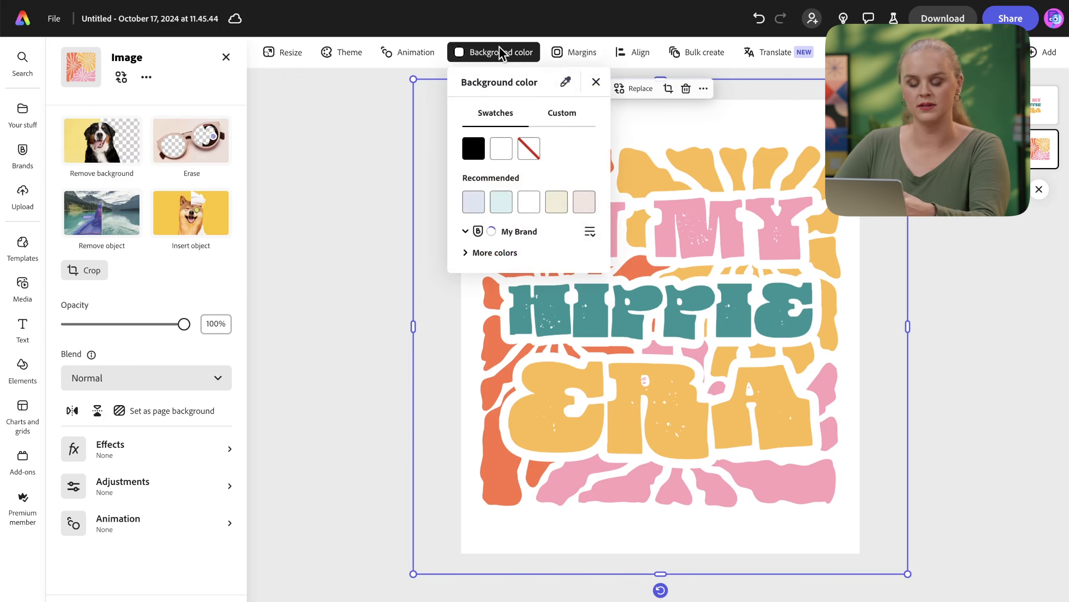
left_click(558, 115)
left_click(548, 306)
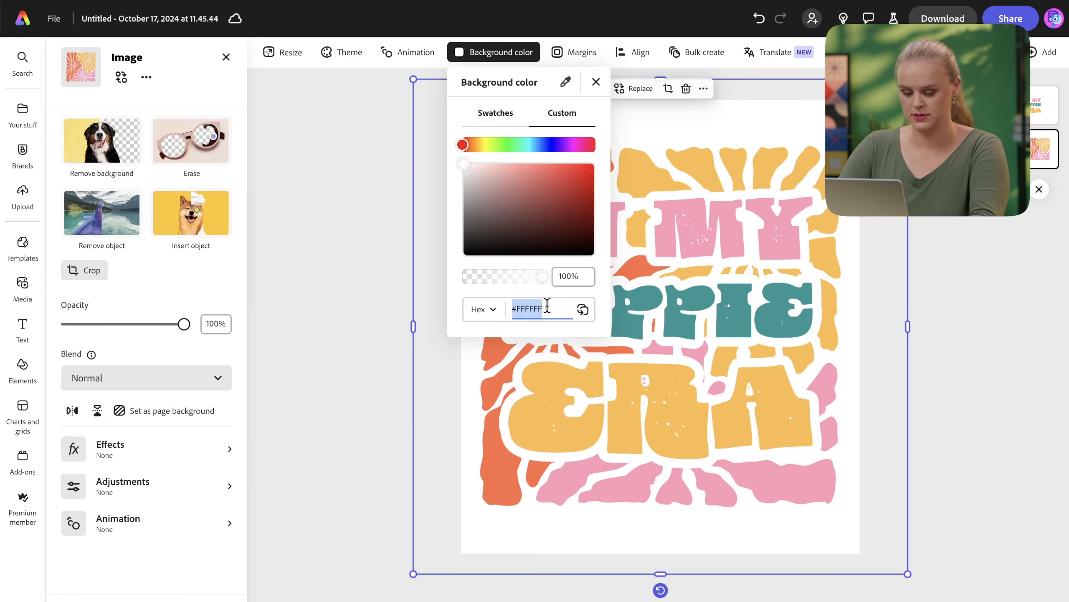
type("5f605b")
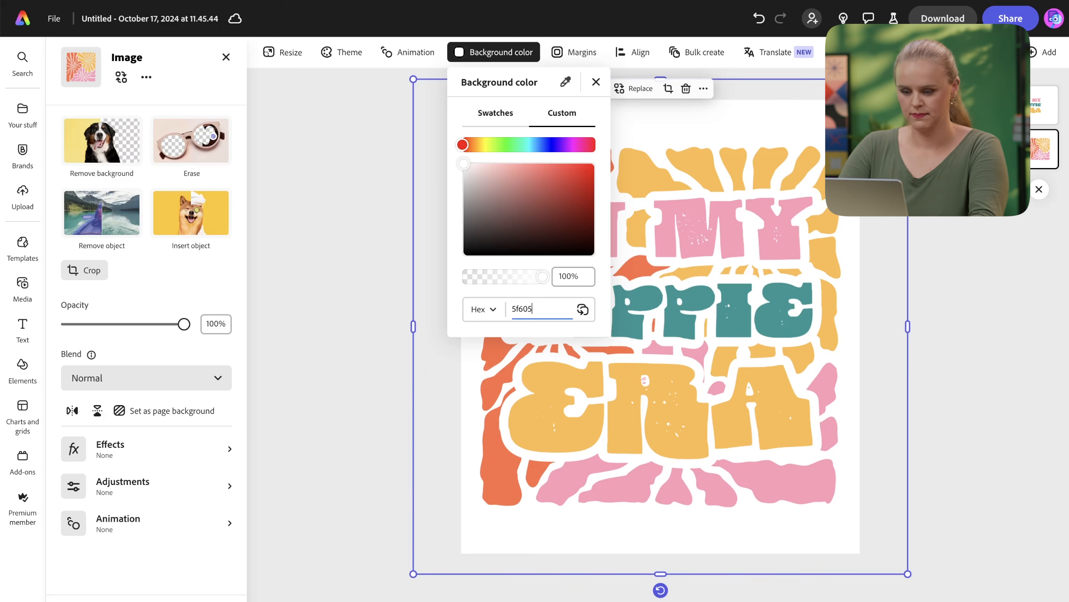
key("Return")
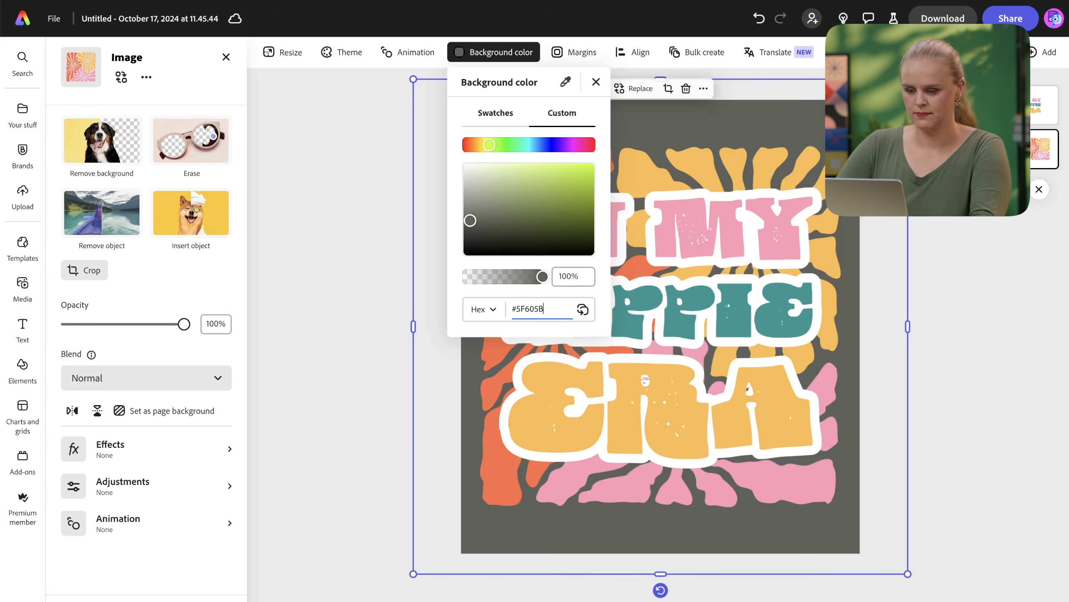
left_click(369, 346)
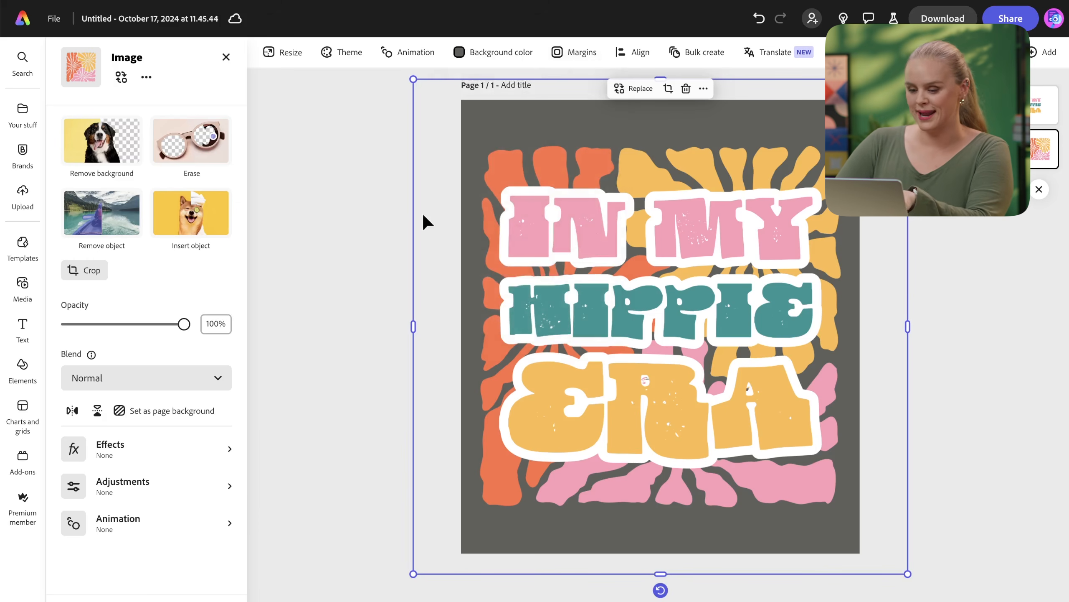
Recolor the white outline of the "IN MY HIPPIE ERA" text with the dark gray sampled from the page background.
left_click(520, 238)
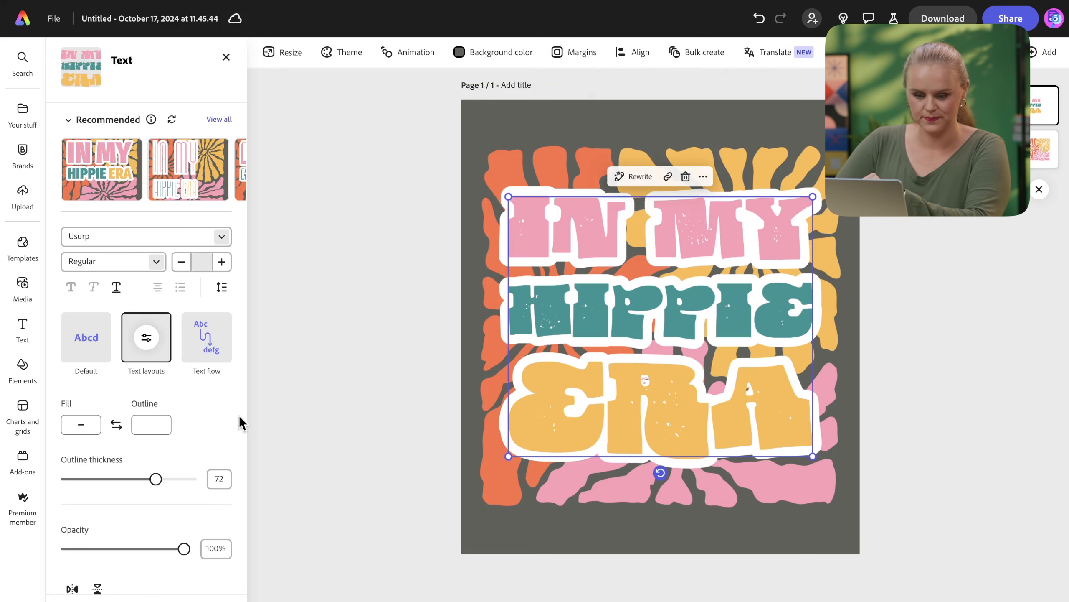
left_click(156, 436)
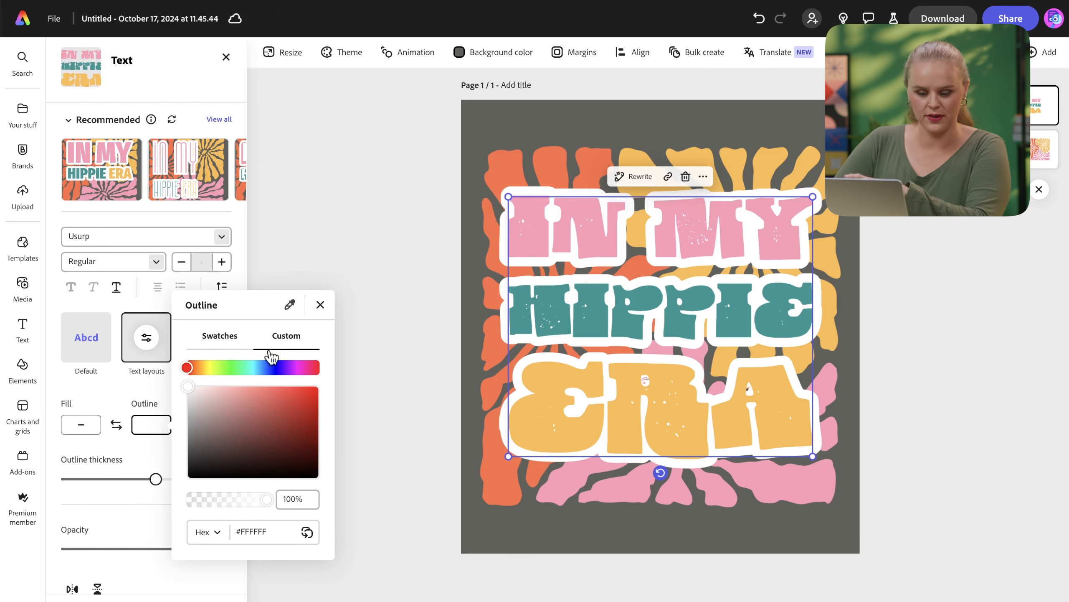
left_click(289, 304)
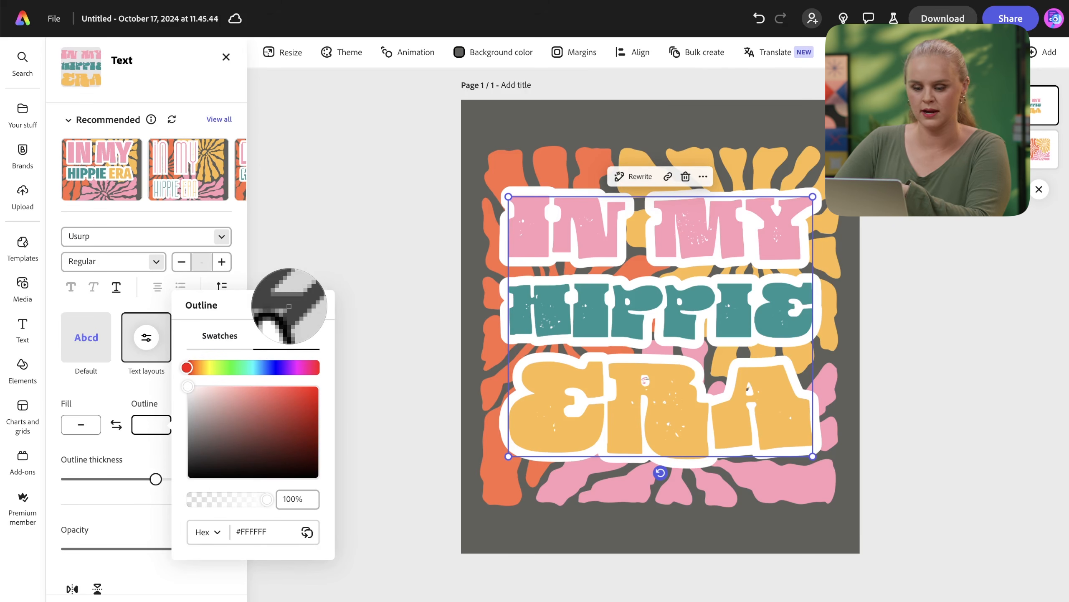
left_click(468, 133)
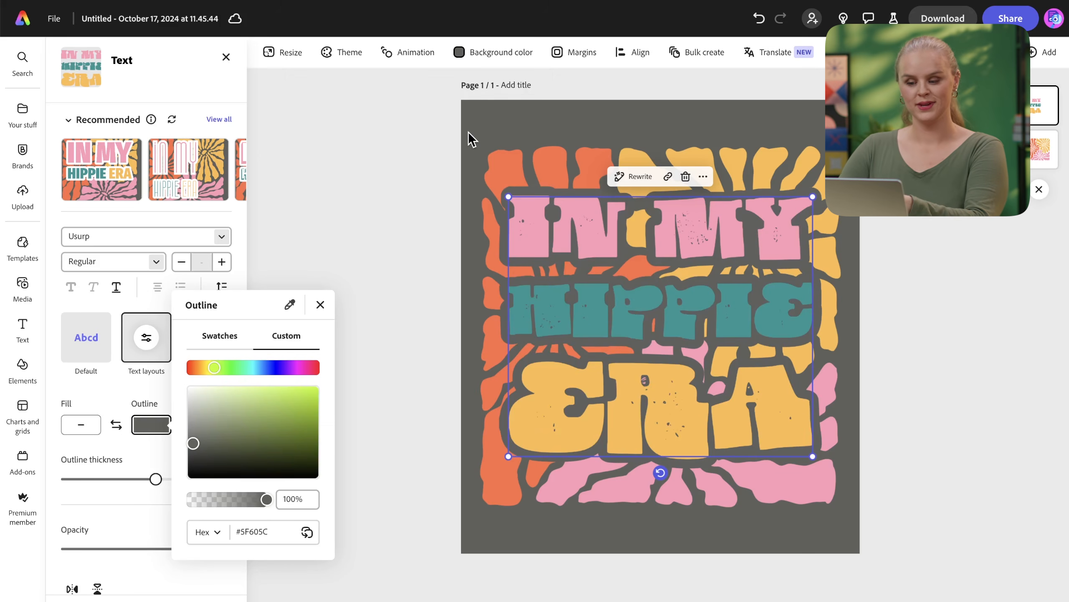
left_click(388, 179)
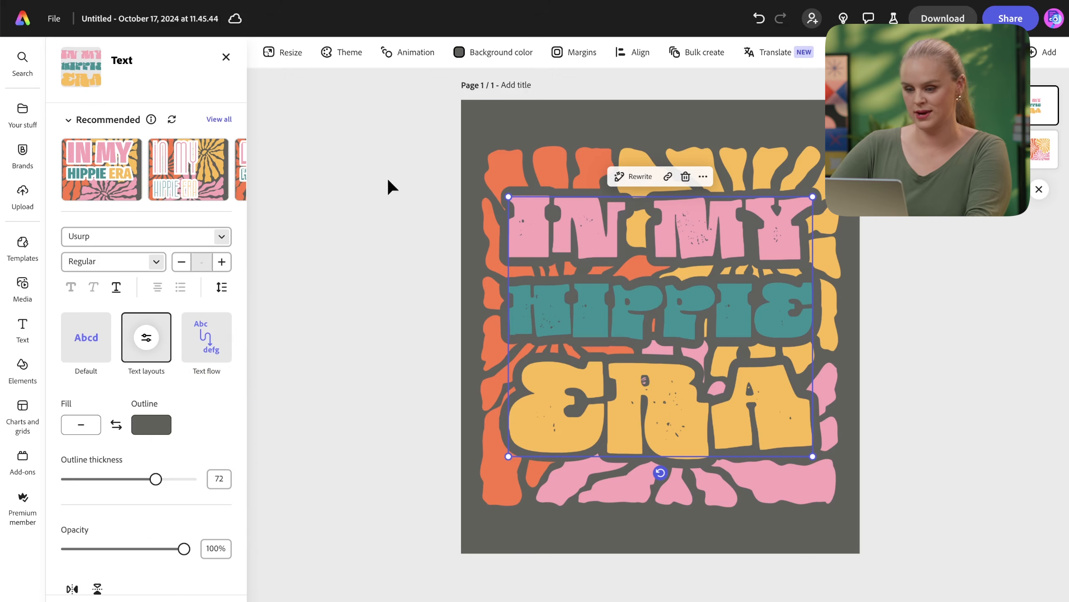
left_click(960, 217)
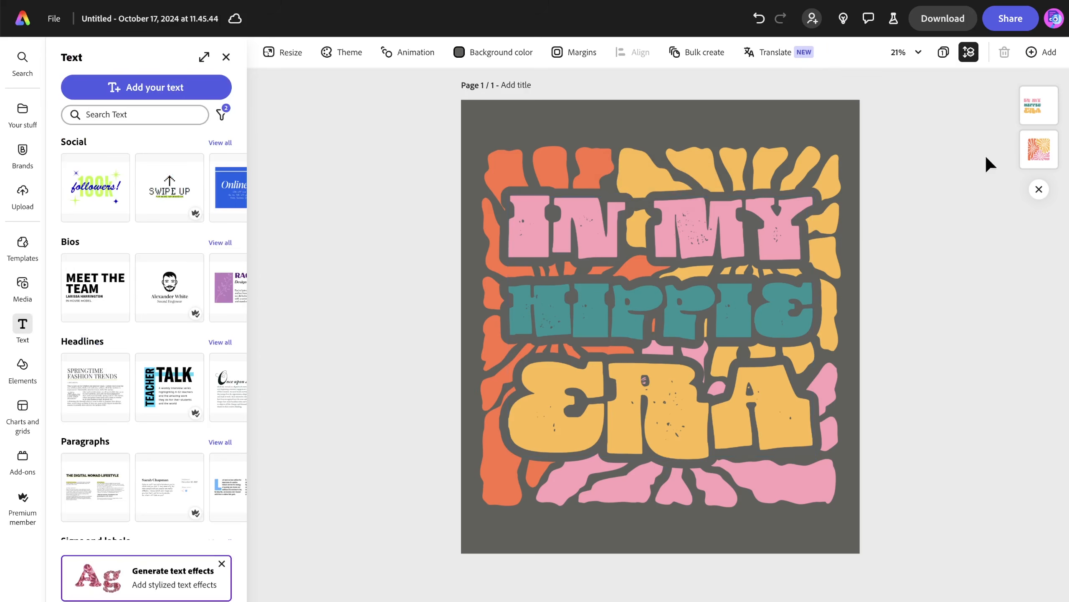
Add a blank second page of the same size and search the design assets for "hippie sunglasses".
left_click(1046, 61)
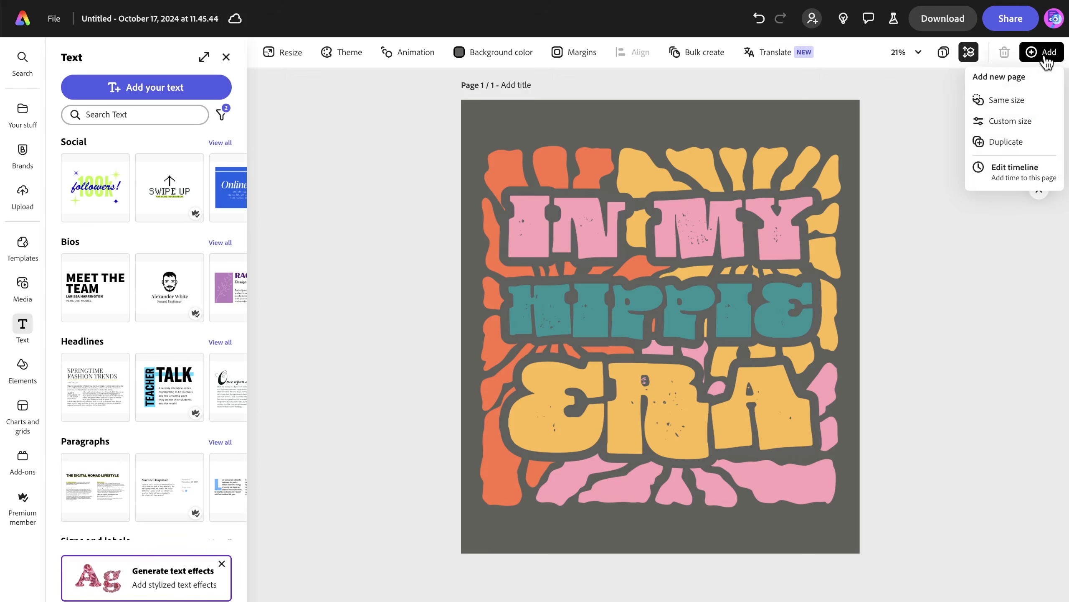
left_click(1007, 101)
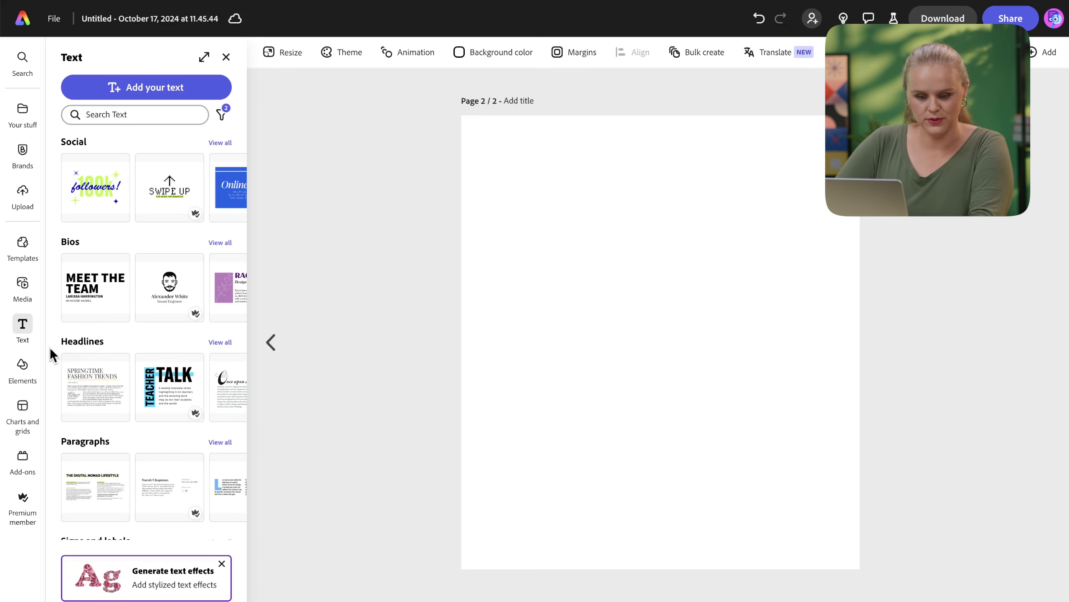
left_click(21, 366)
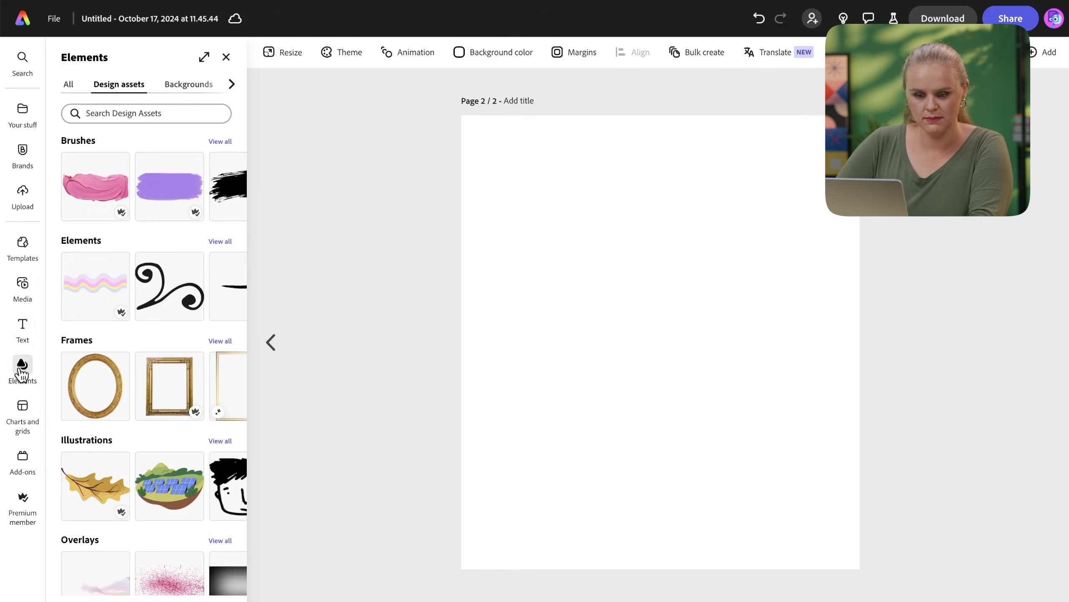
left_click(104, 116)
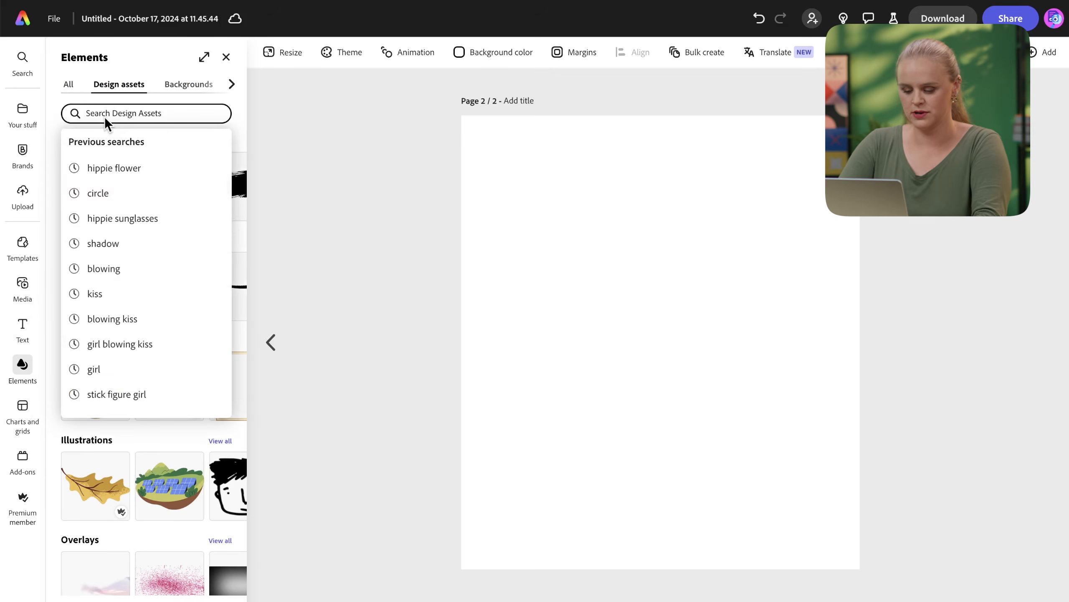
type("hippie sun")
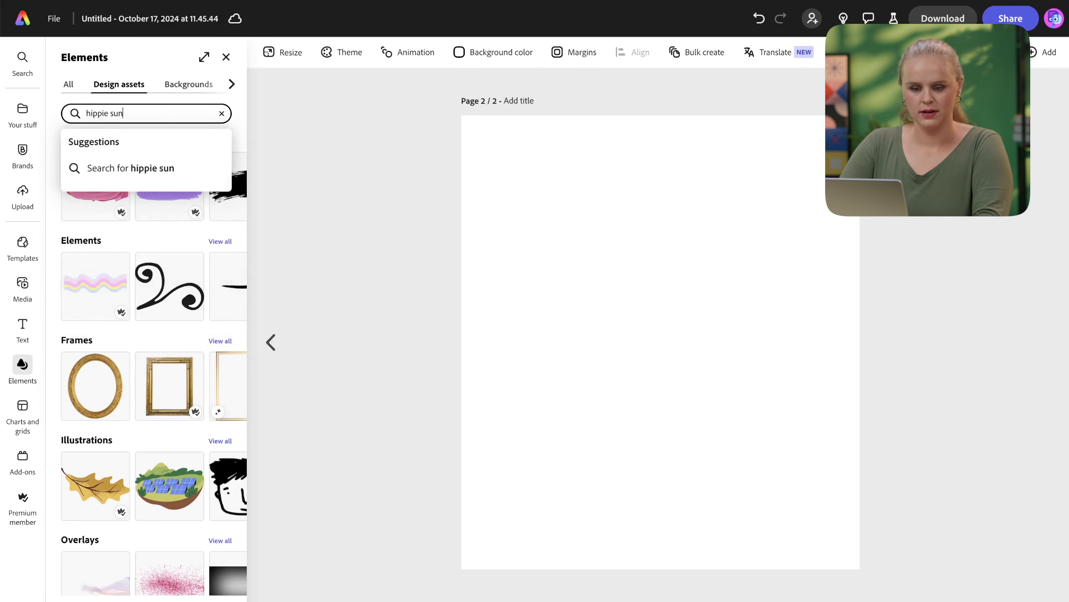
type("glasses")
key("Return")
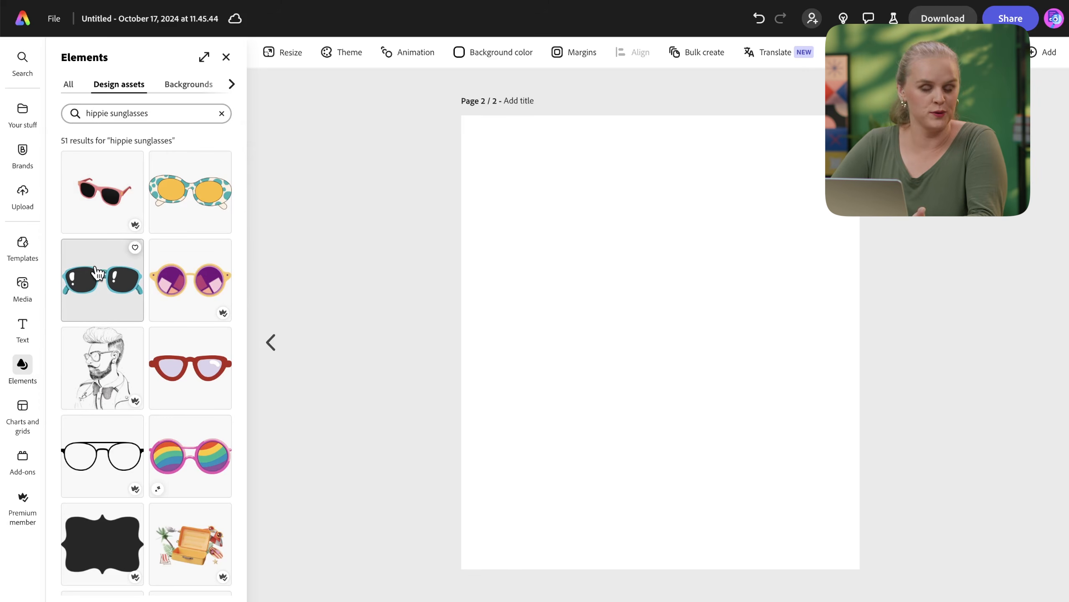
Place the purple round sunglasses and the pink-framed rainbow sunglasses on page 2 and browse the remaining sunglasses results.
scroll(98, 272, "down", 1)
left_click(176, 278)
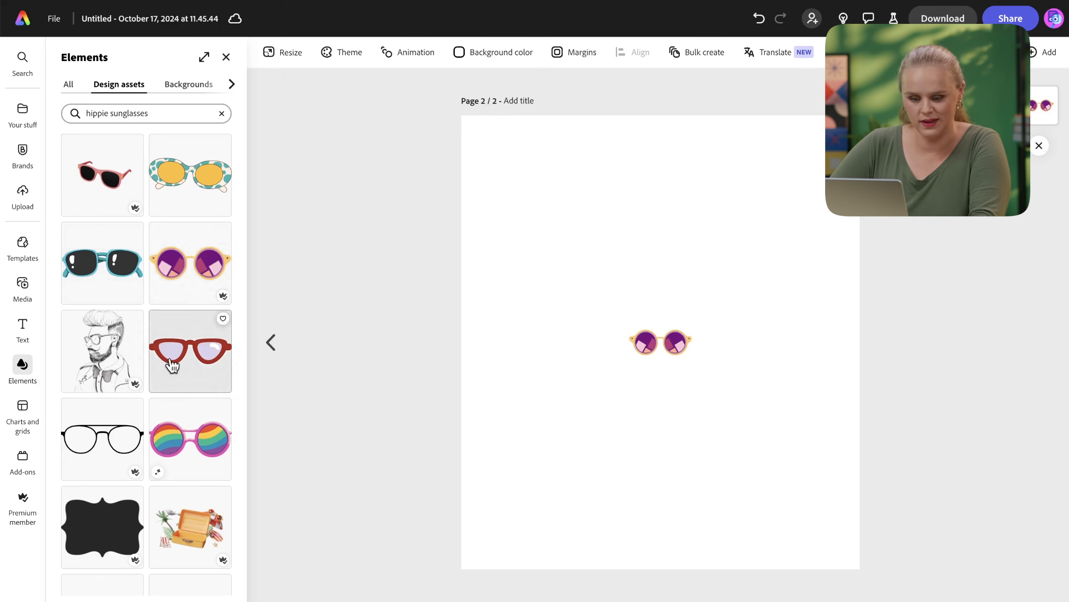
scroll(171, 365, "down", 2)
left_click(198, 392)
scroll(197, 388, "down", 1)
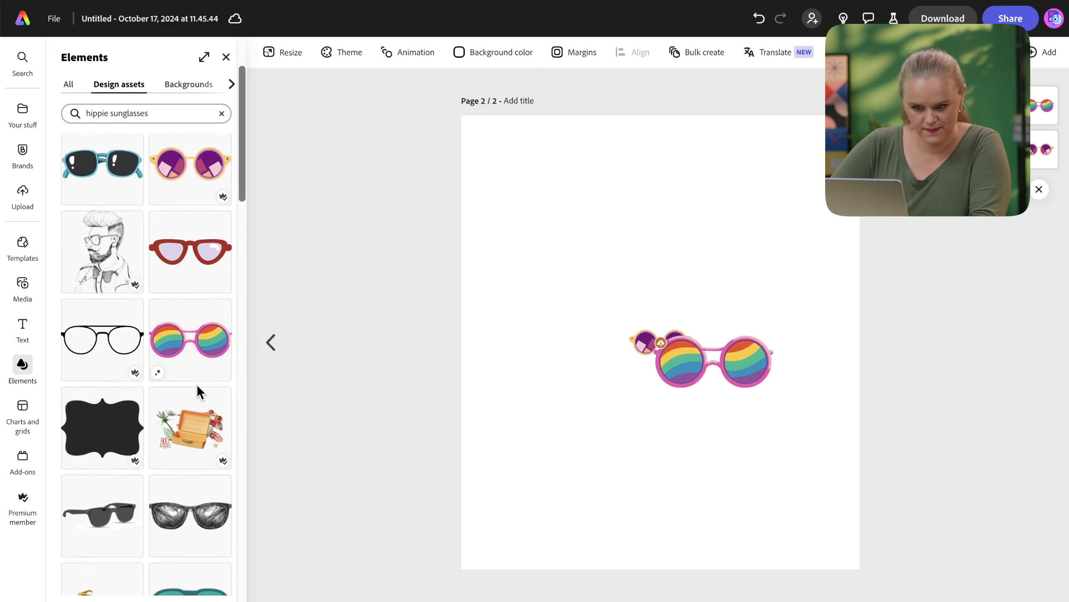
scroll(197, 388, "down", 7)
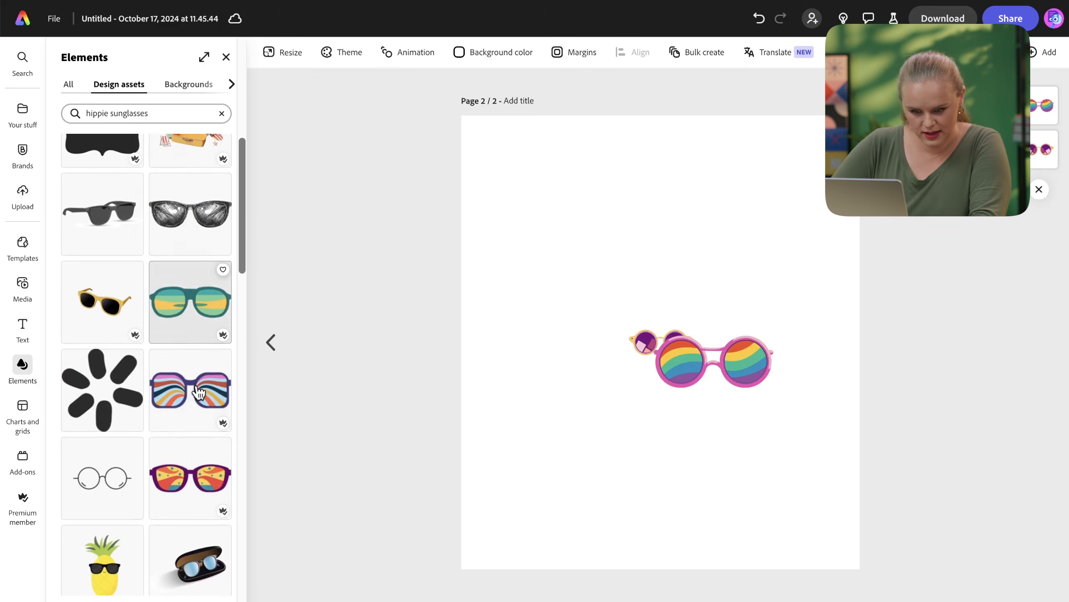
scroll(198, 392, "down", 5)
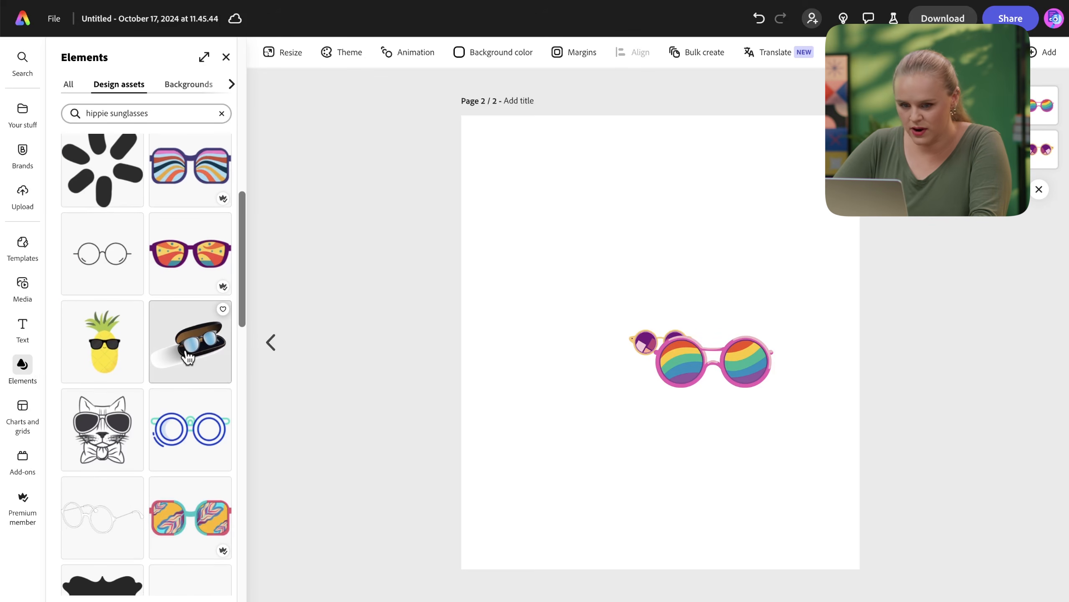
Separate the two pairs of sunglasses with the rainbow pair below, and enlarge both together on page 2.
left_click(711, 372)
left_click_drag(711, 373, 573, 440)
left_click_drag(520, 304, 780, 513)
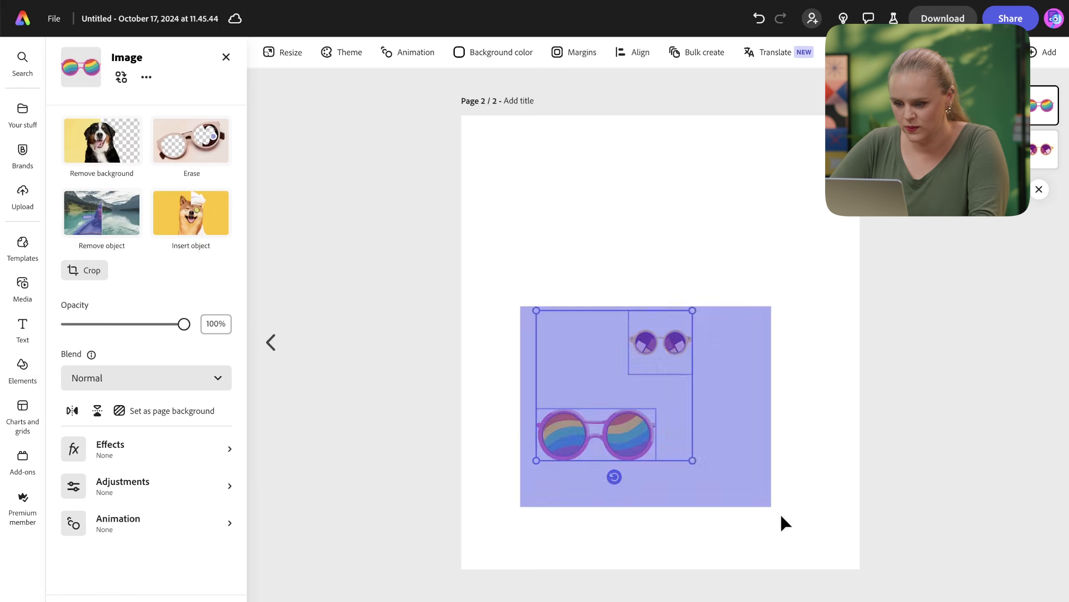
left_click_drag(536, 310, 476, 195)
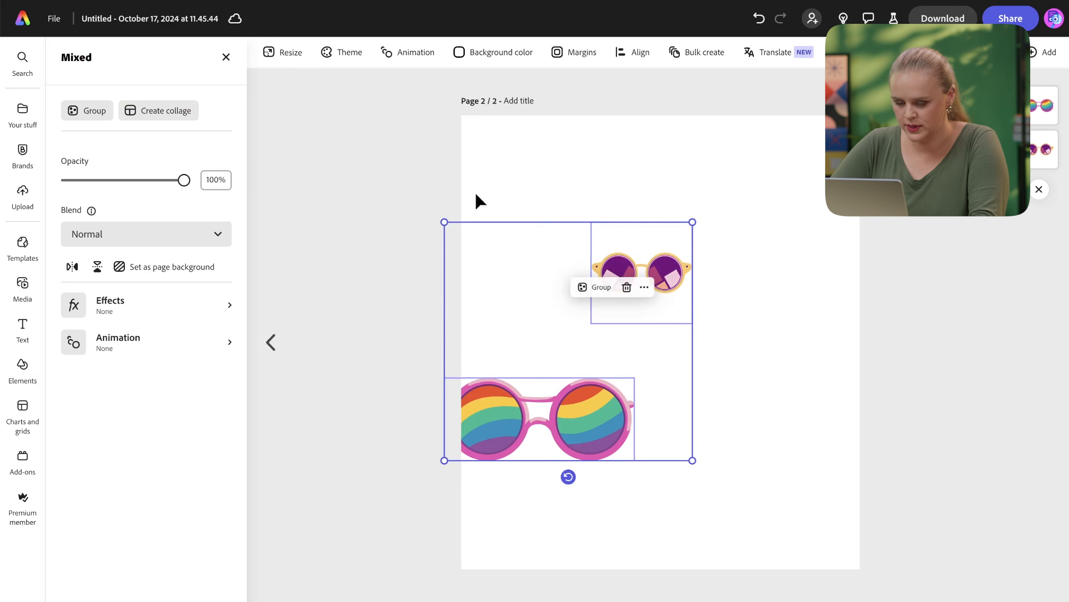
left_click_drag(573, 363, 619, 338)
left_click_drag(577, 398, 667, 397)
left_click(654, 484)
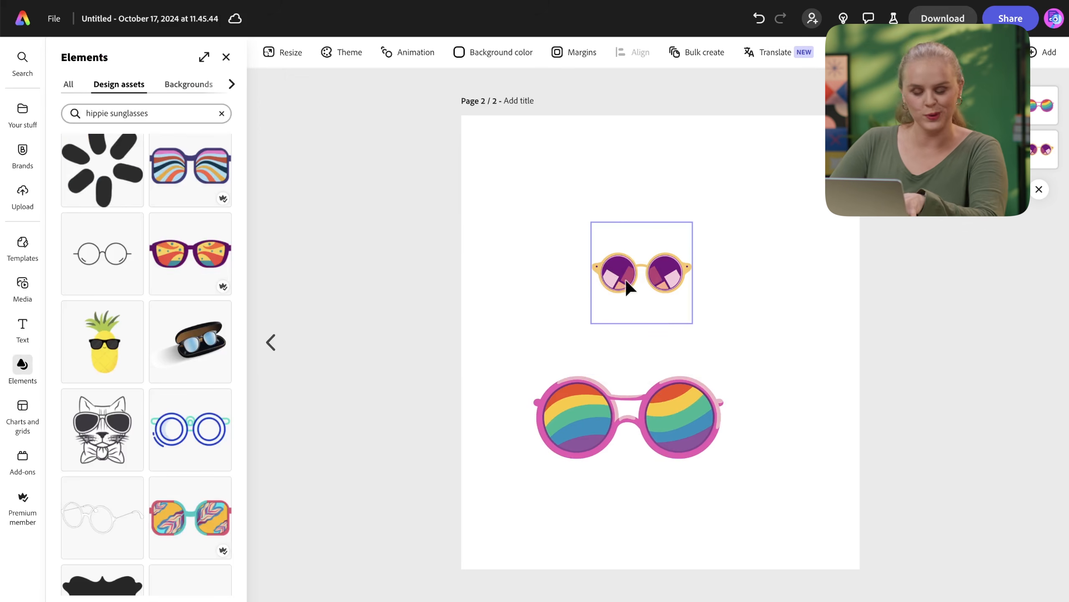
Delete the rainbow sunglasses and enlarge the purple round pair to about half the page width near the page's center.
left_click(612, 421)
key("Delete")
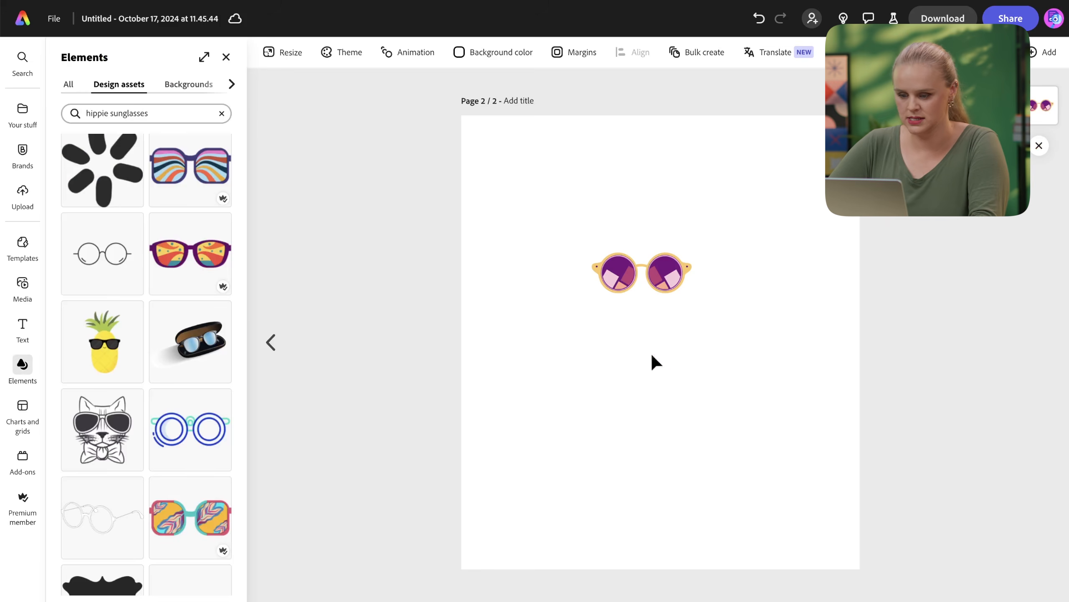
left_click(633, 284)
left_click_drag(692, 323, 635, 338)
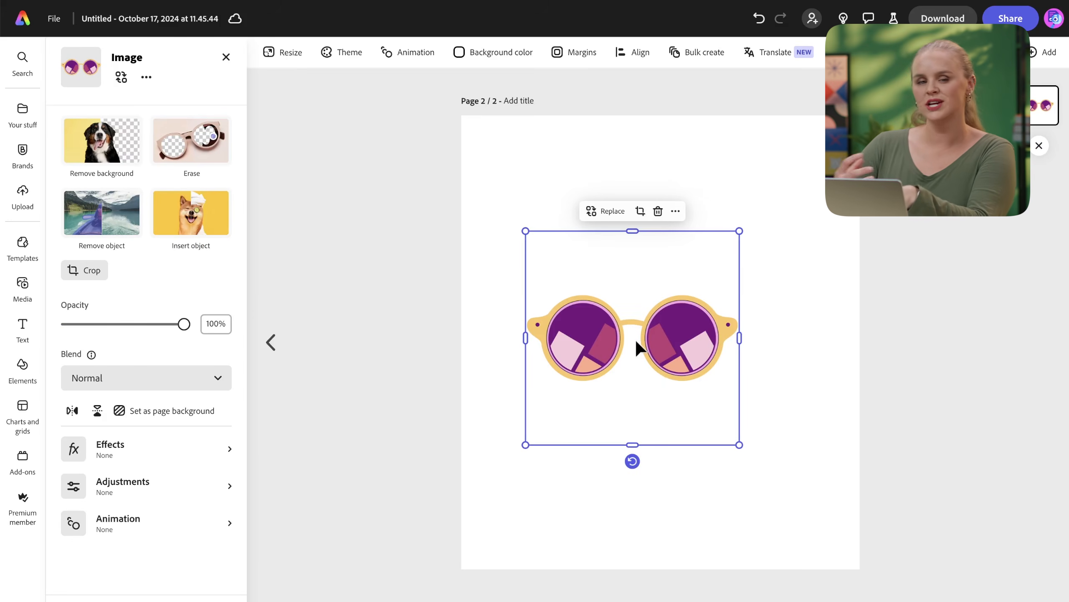
Review the design on page 1, return to page 2 and move the purple sunglasses slightly lower.
left_click(272, 341)
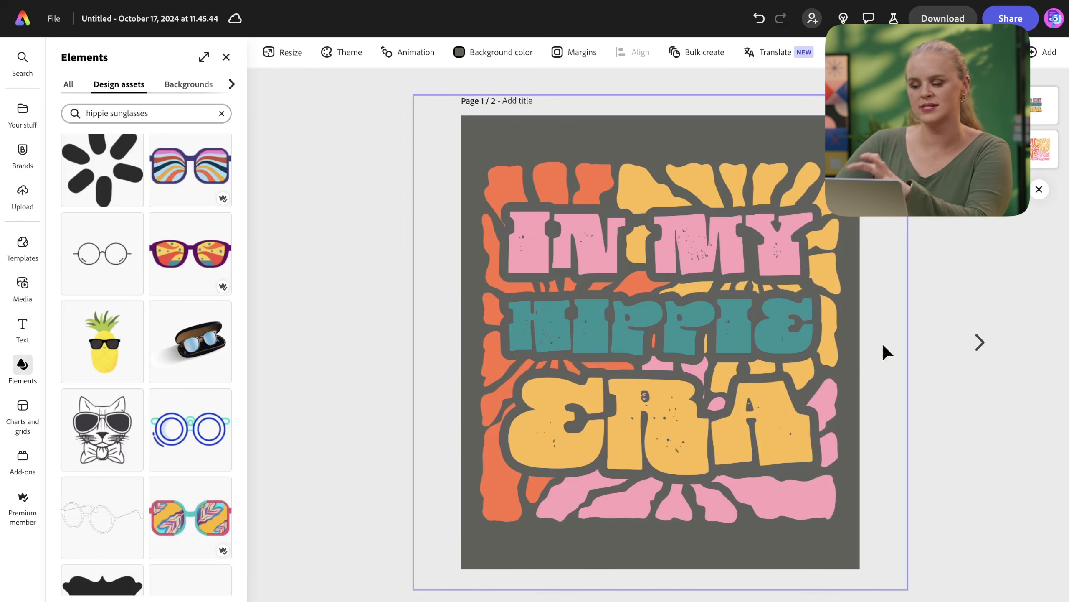
left_click(979, 342)
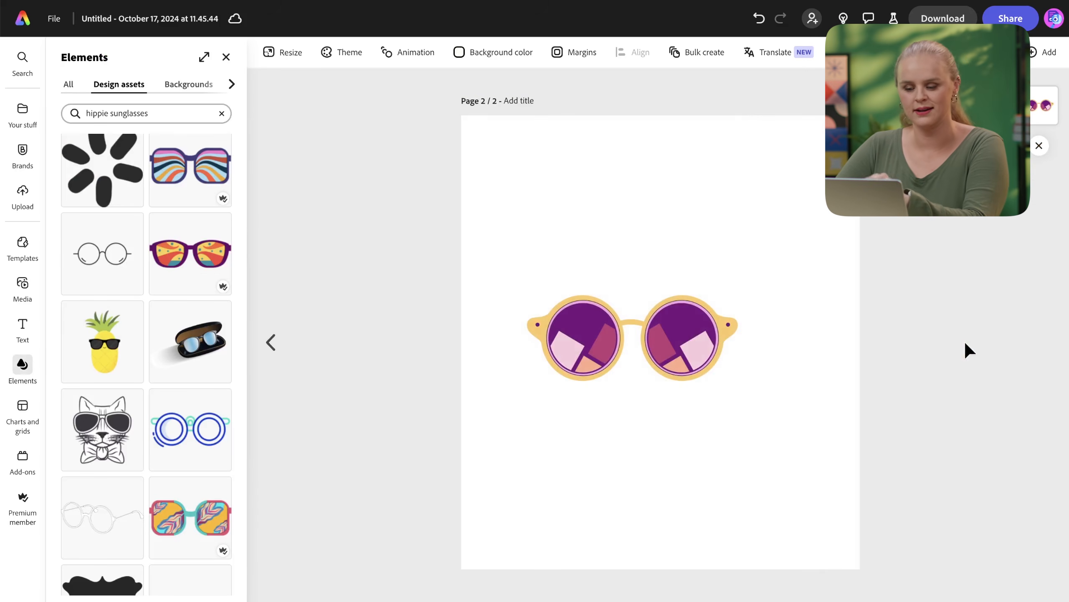
left_click_drag(678, 356, 674, 398)
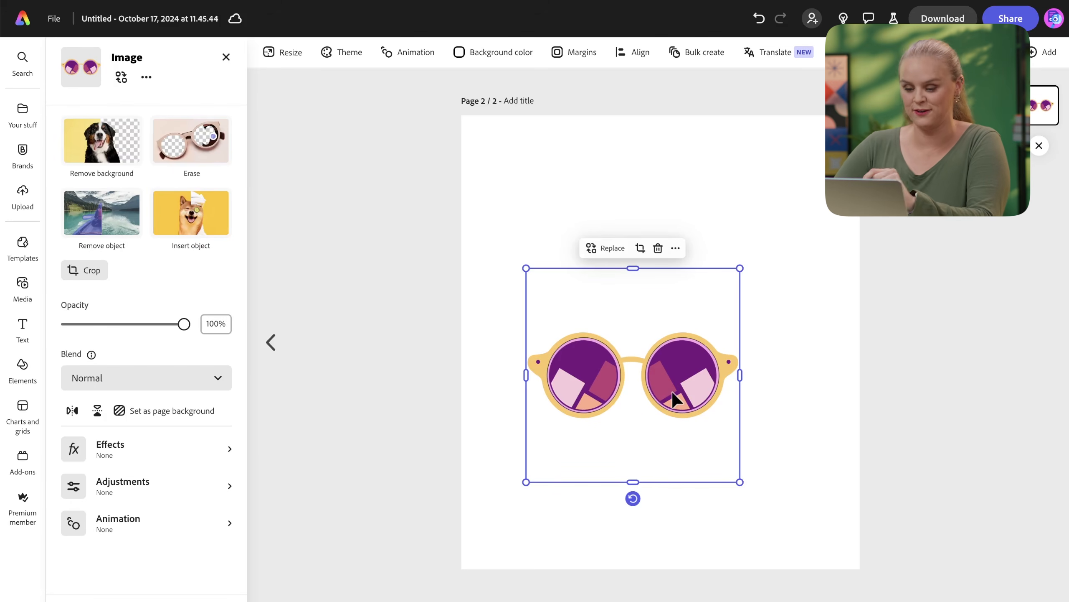
left_click(504, 433)
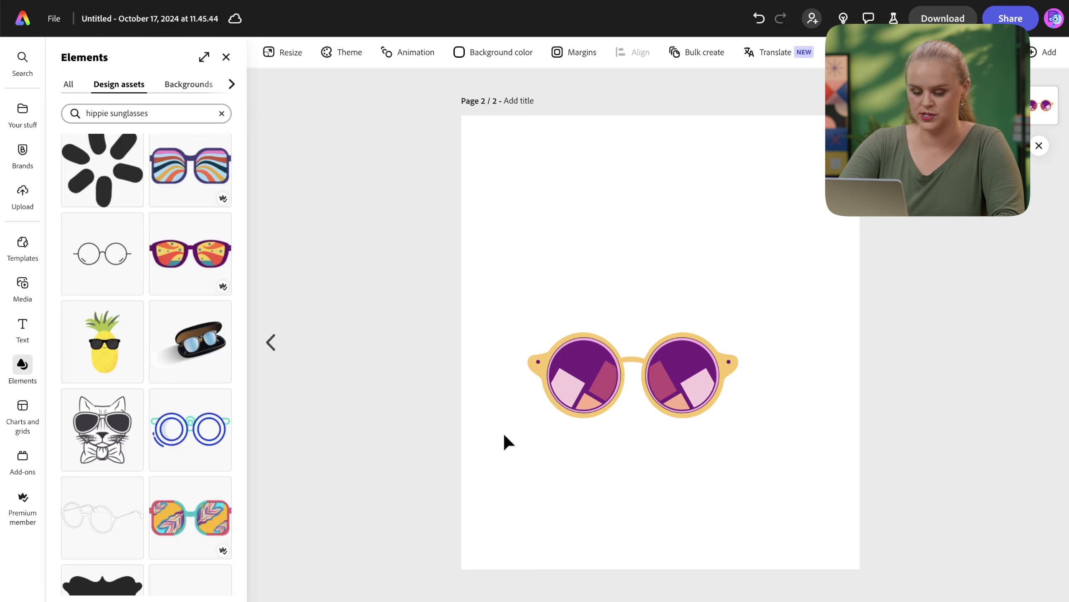
left_click_drag(485, 283, 806, 468)
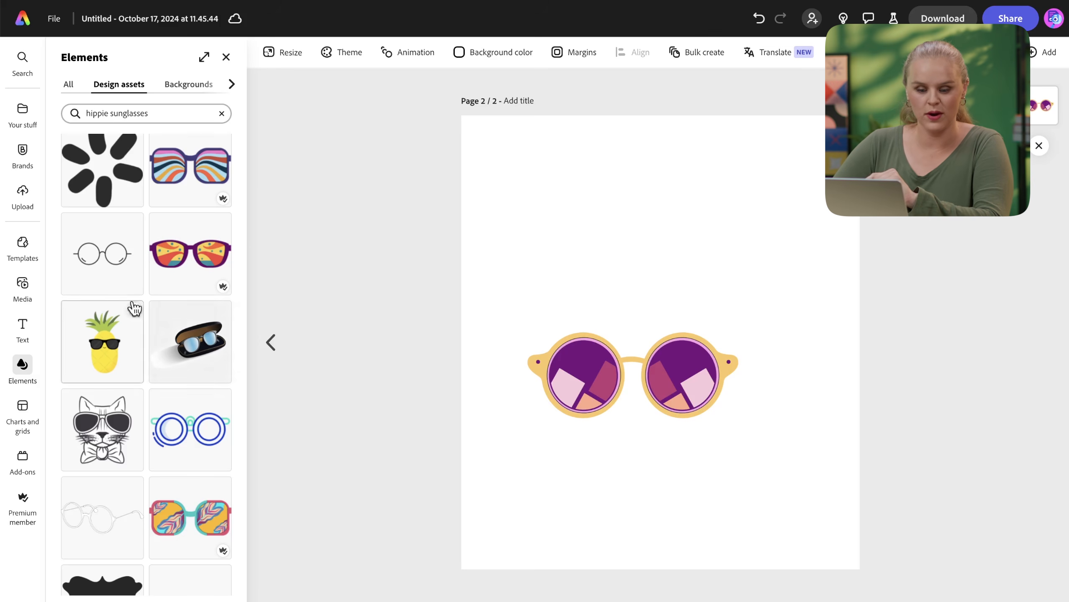
Start generating a square (1:1) image on page 2 with the prompt "hippie sunglasses with round frames".
left_click(25, 293)
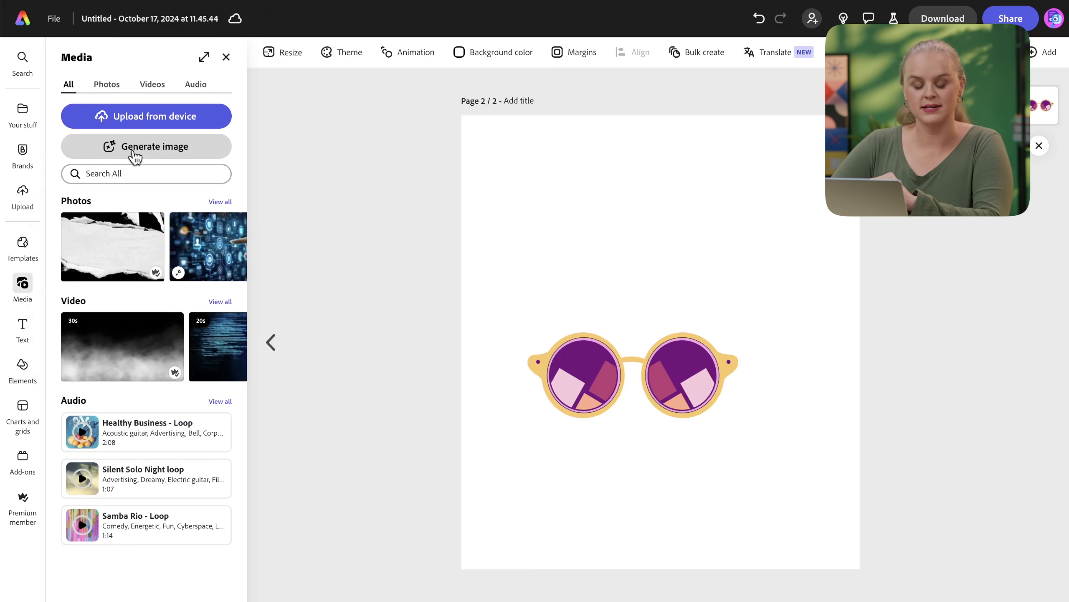
left_click(135, 157)
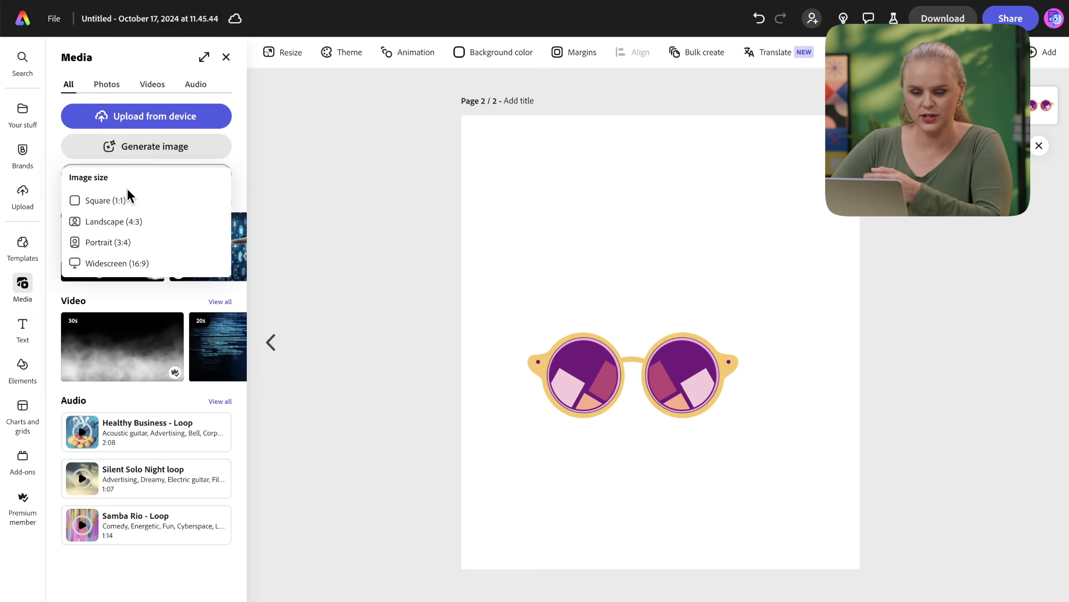
left_click(128, 200)
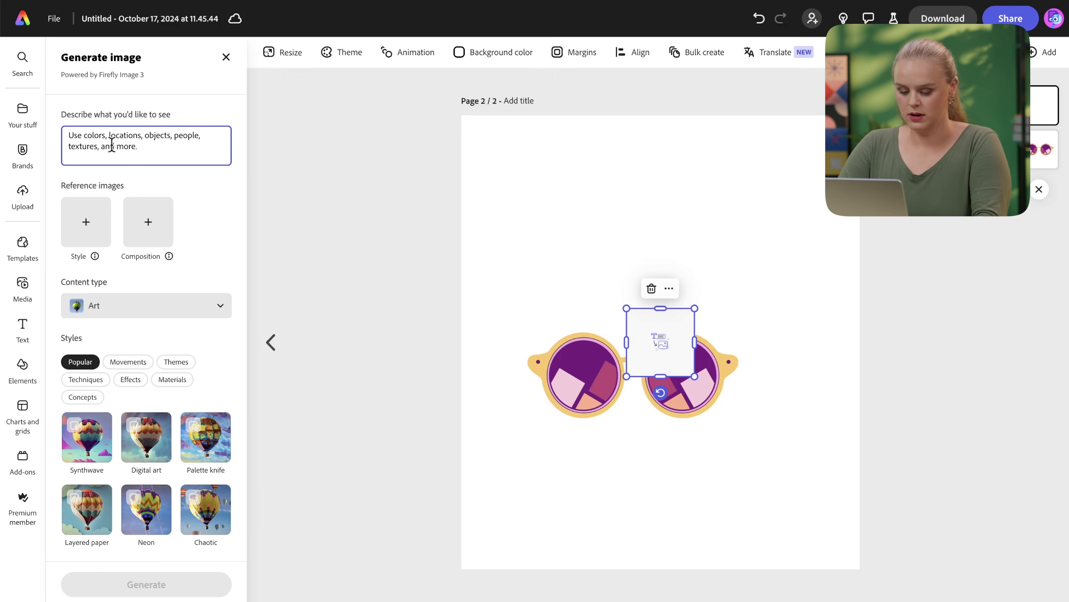
type("hippi")
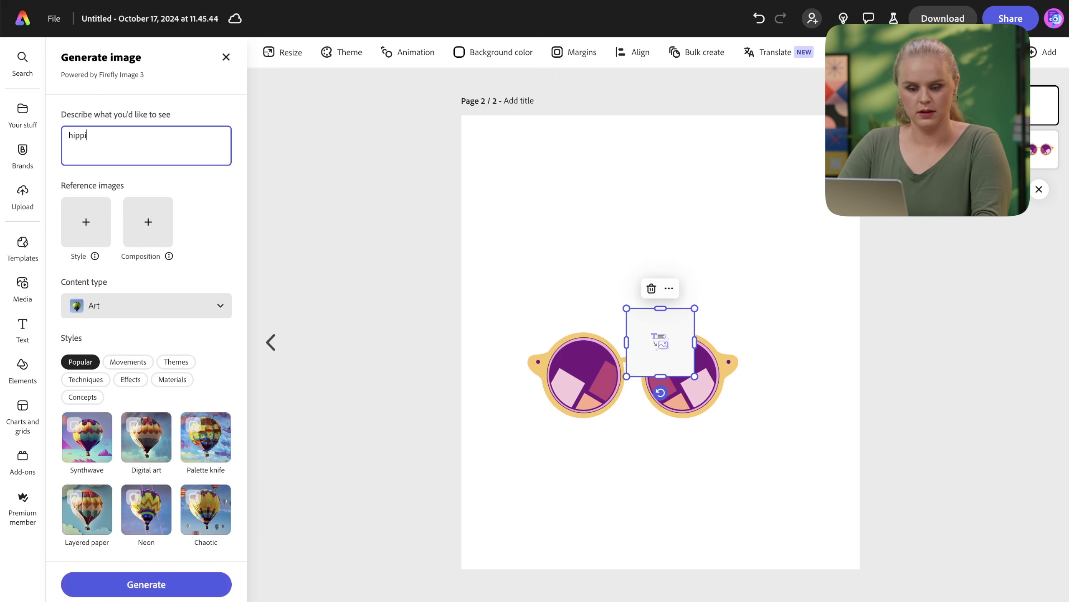
type("e sun")
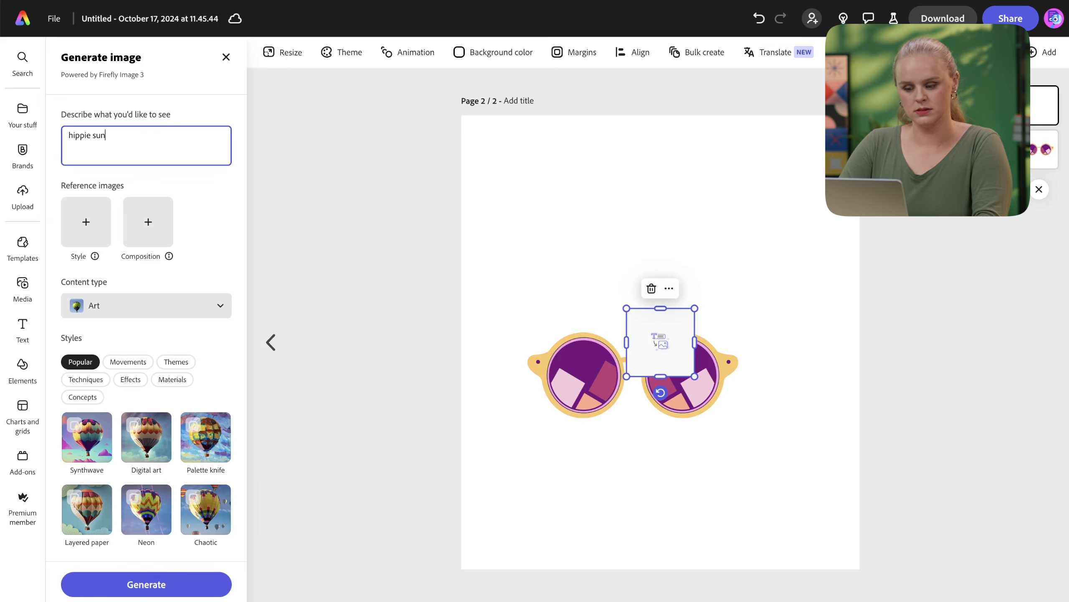
type("glasses wi")
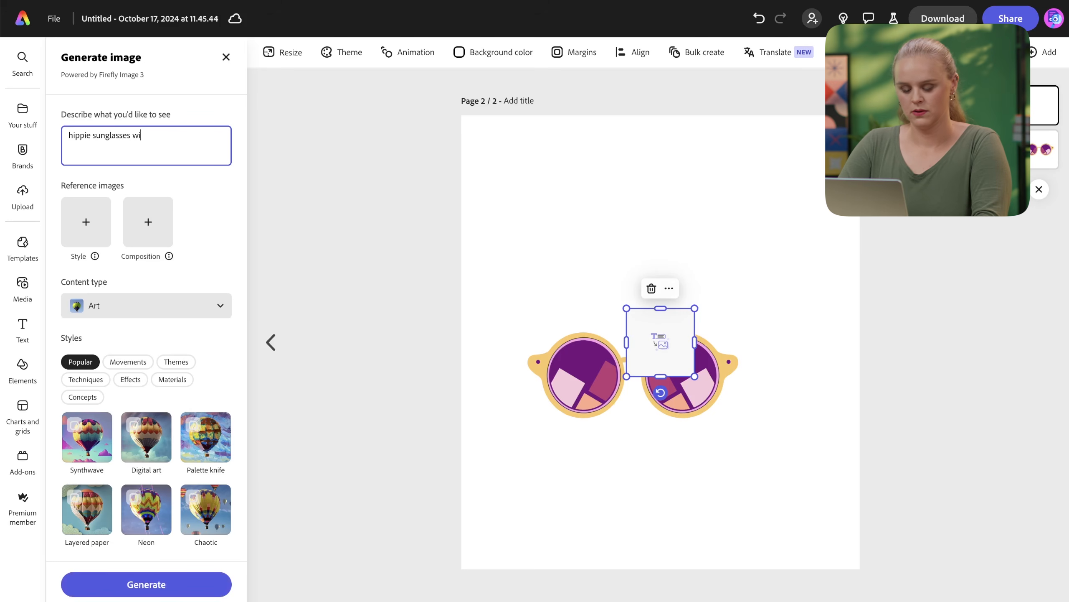
type("th round ")
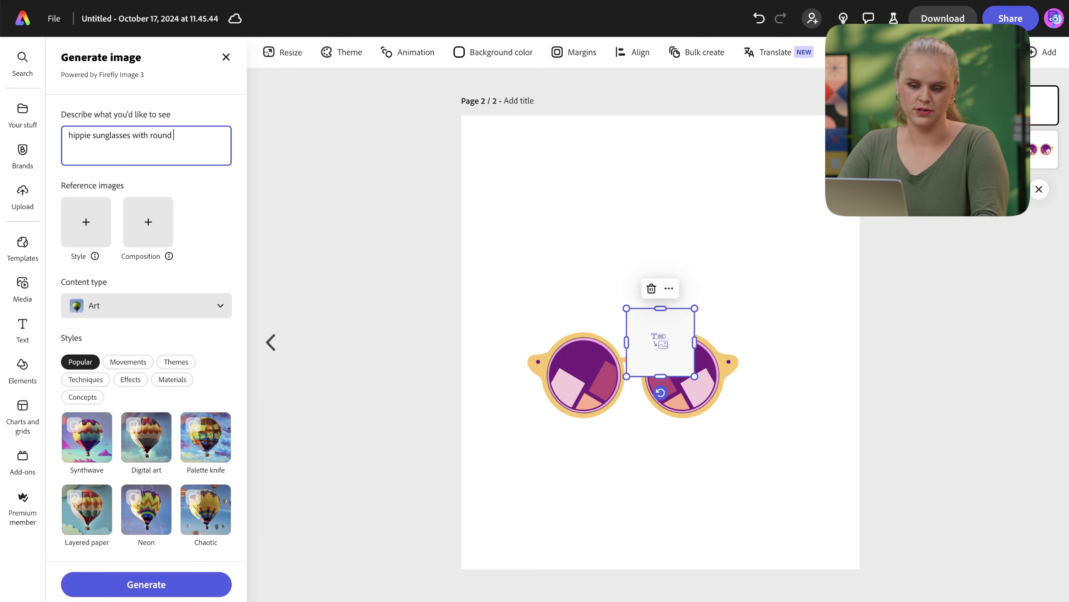
type("frames")
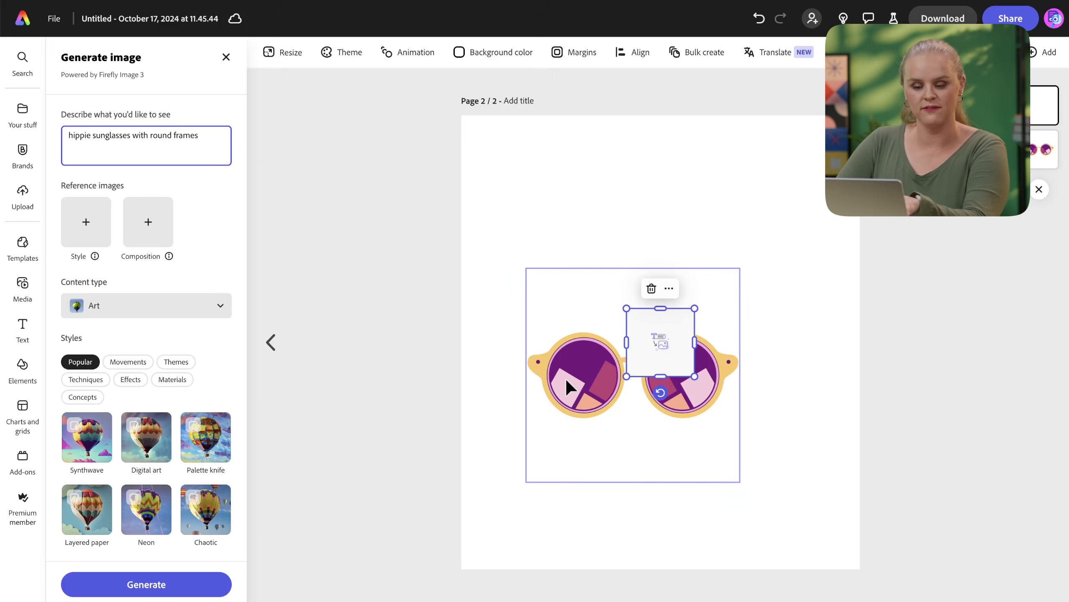
Add the Desktop screenshot of the purple round sunglasses, Screenshot 2024-10-17 at 11.55.28, as the style reference image.
left_click(87, 236)
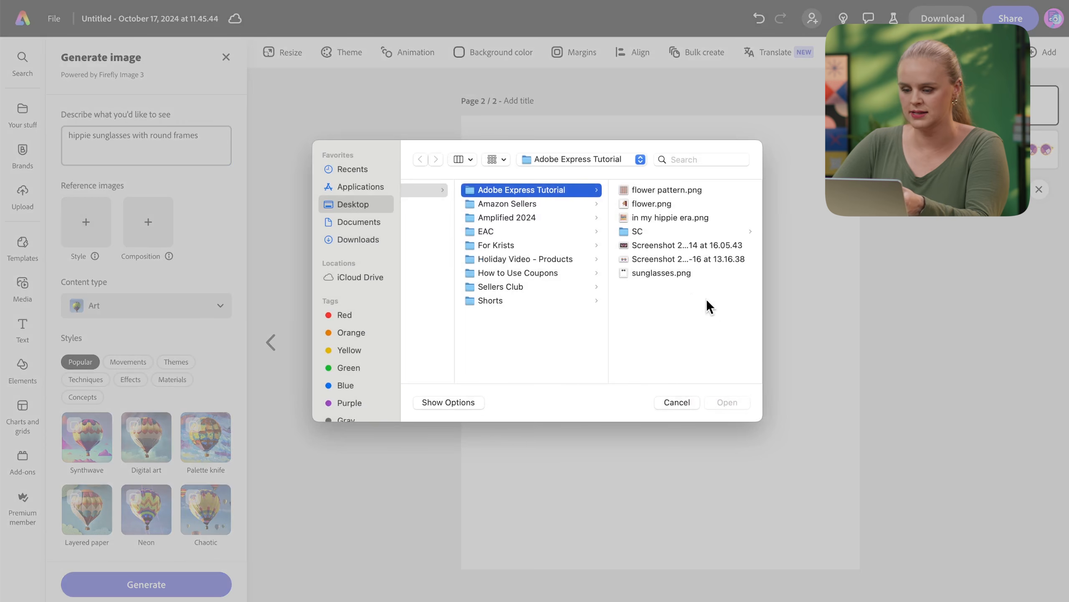
left_click(345, 205)
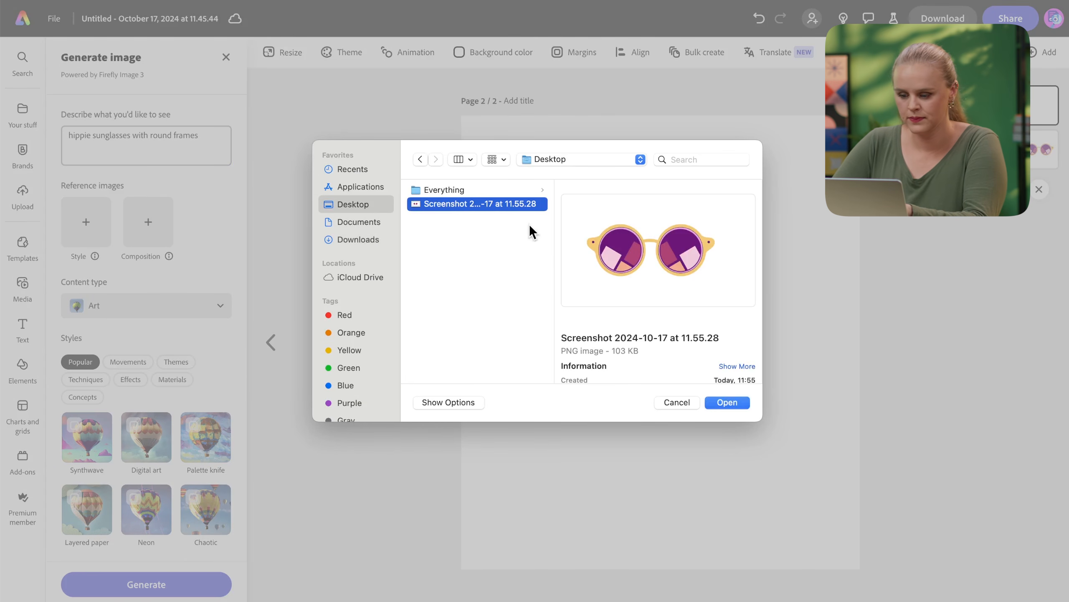
left_click(726, 403)
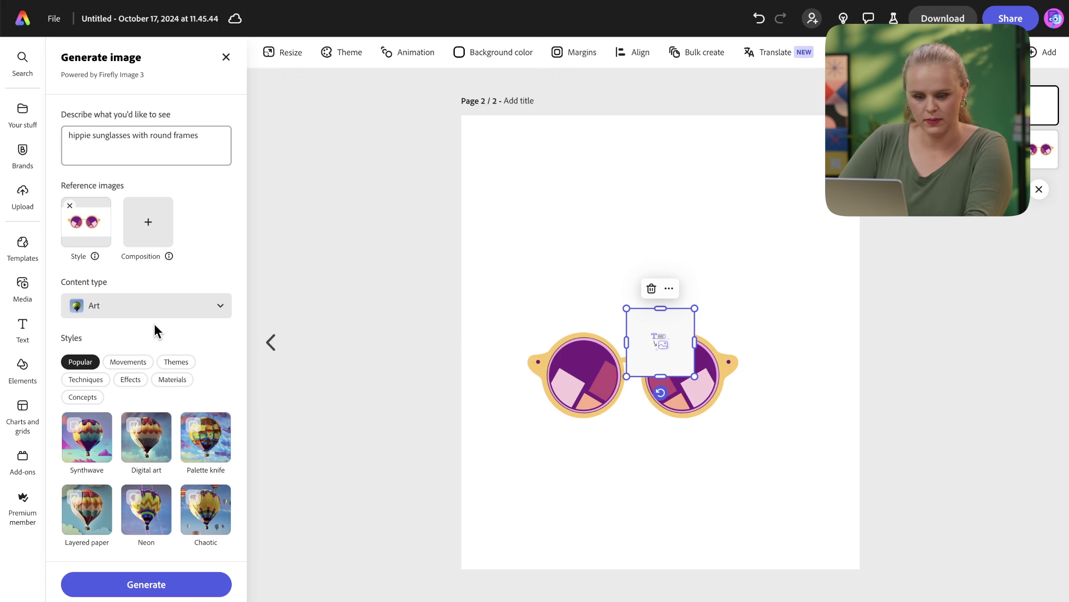
Set the content type to Graphic, look through the Effects, Themes and Popular styles, and generate the images.
scroll(154, 327, "down", 1)
left_click(104, 310)
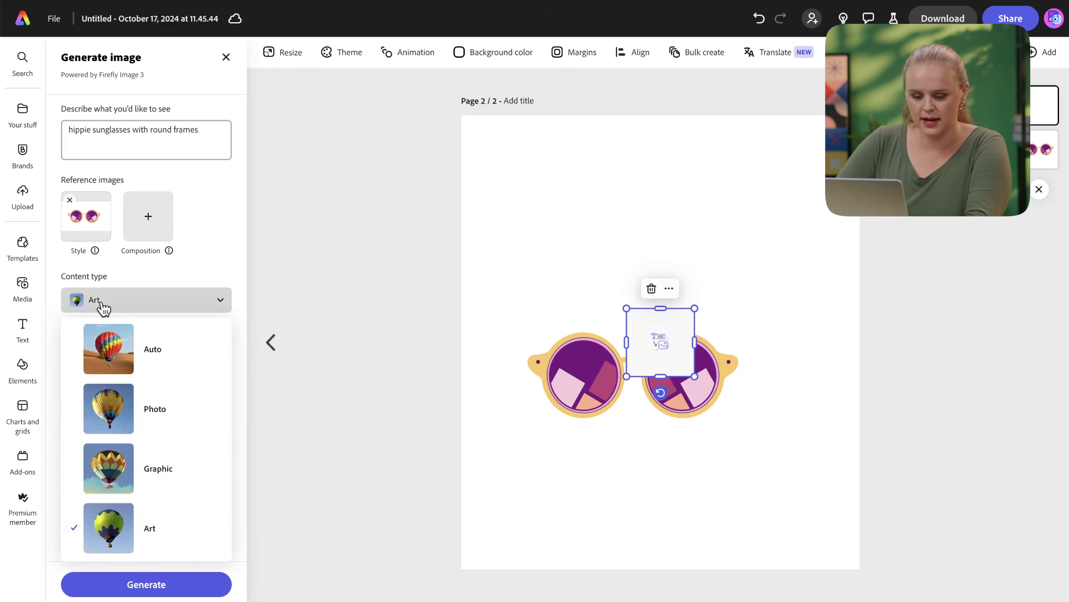
left_click(162, 468)
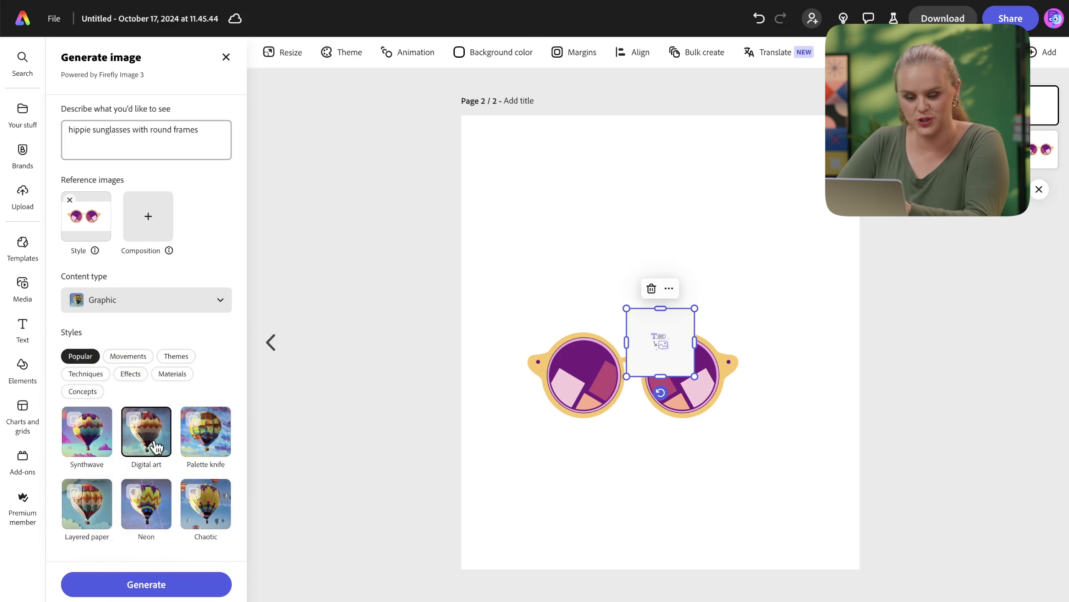
left_click(130, 373)
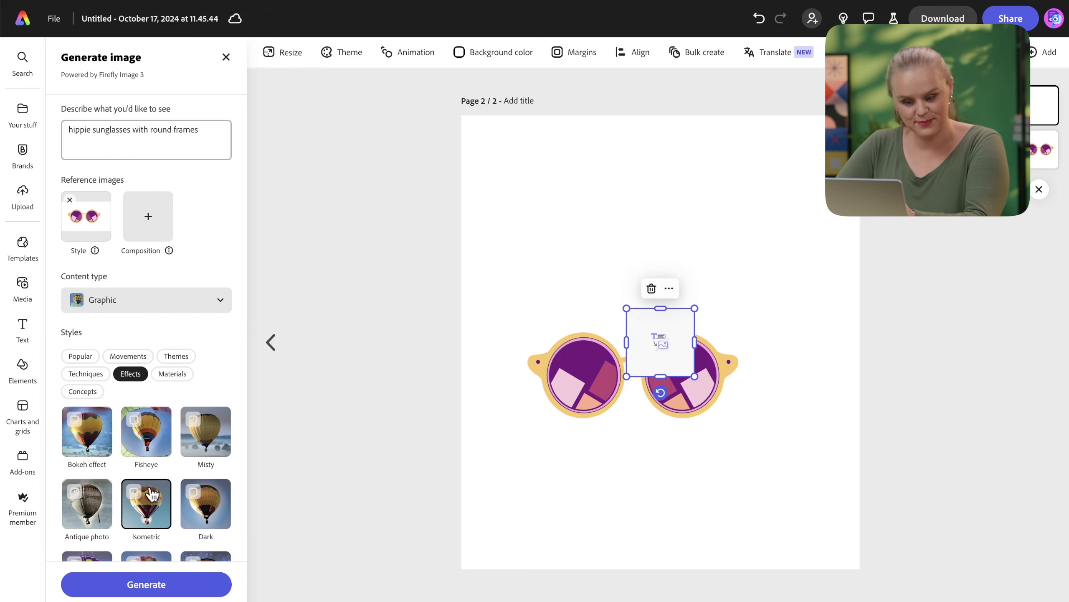
left_click(179, 358)
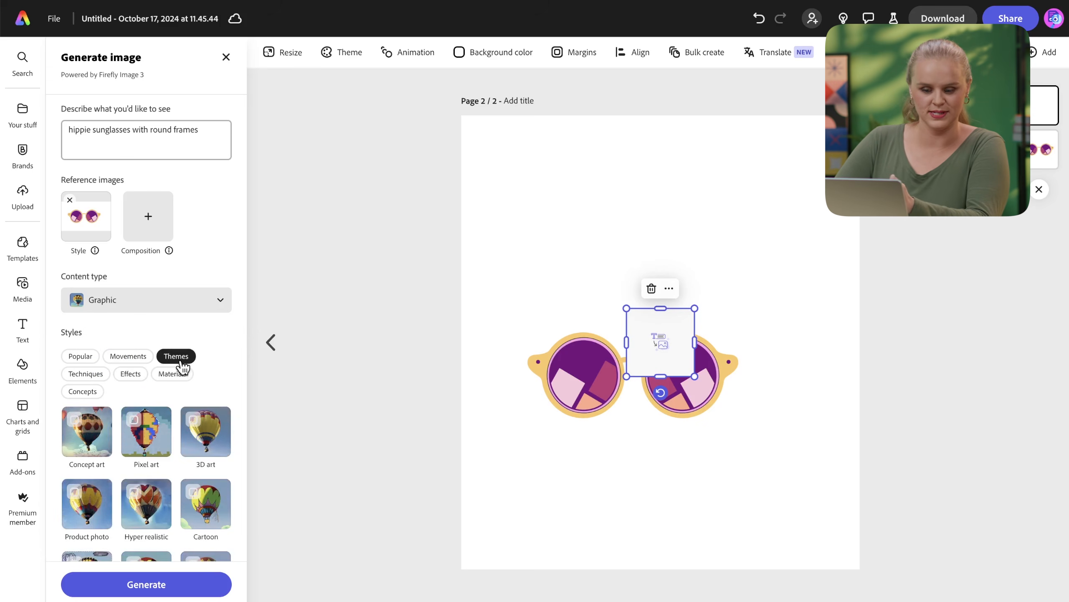
left_click(87, 357)
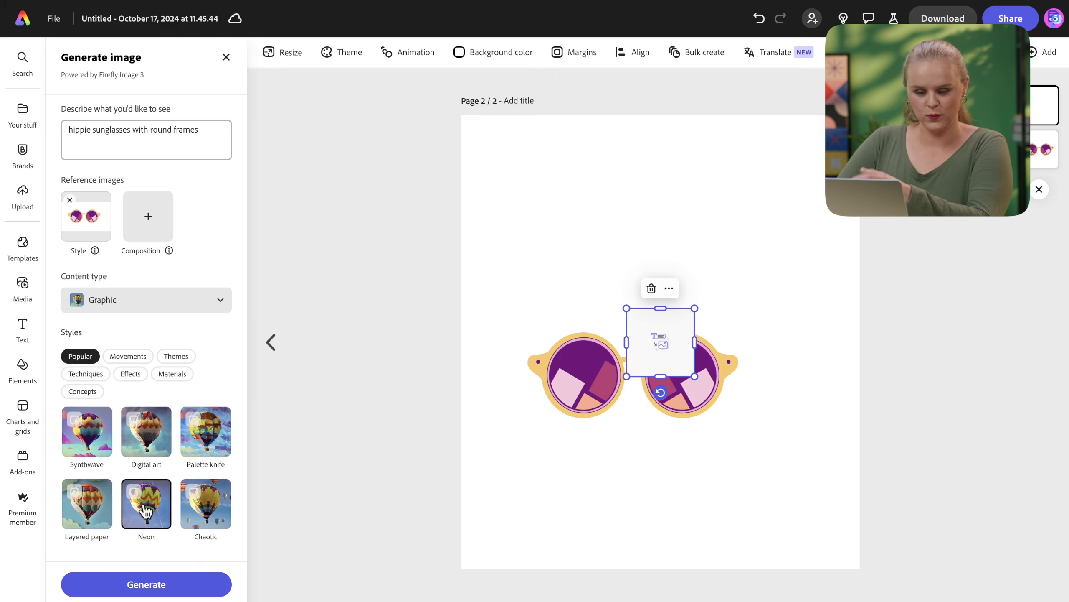
left_click(164, 584)
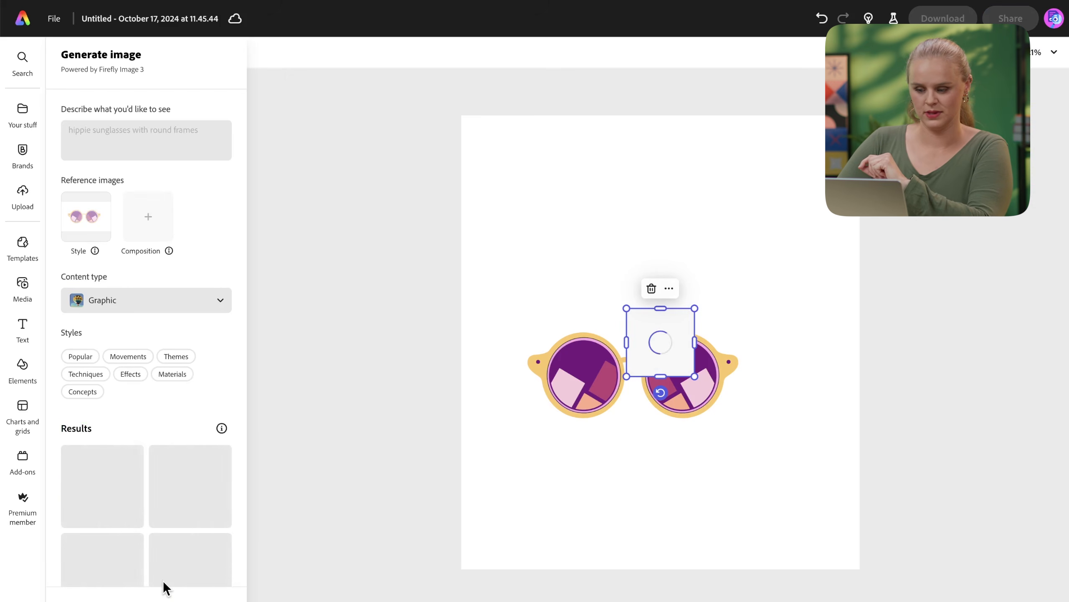
Enlarge the generated image's frame to about 40% of the page width and place it above the purple sunglasses.
scroll(167, 536, "down", 2)
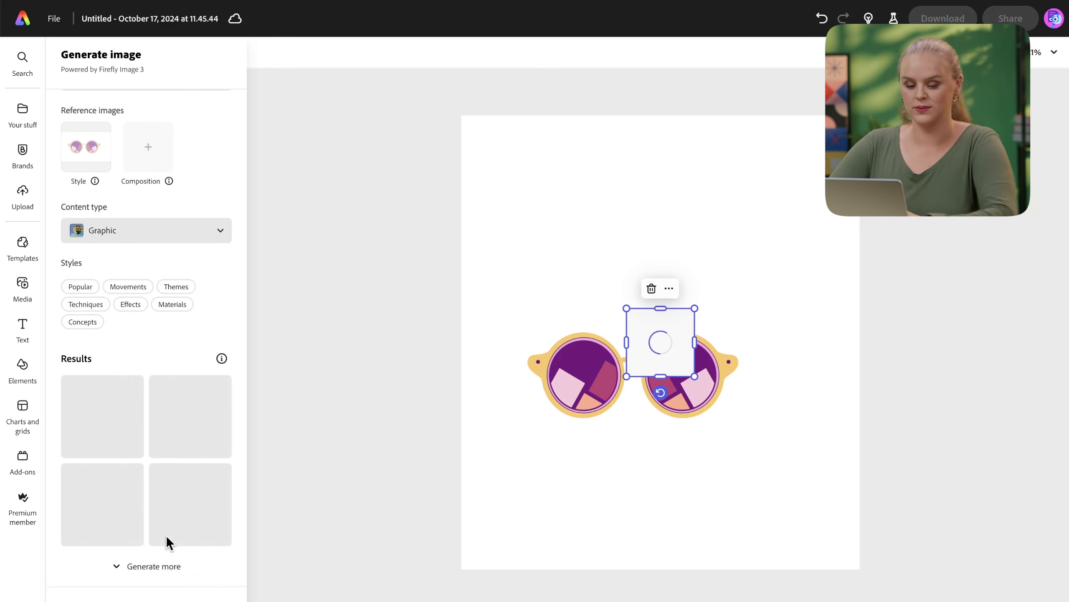
left_click_drag(627, 308, 522, 225)
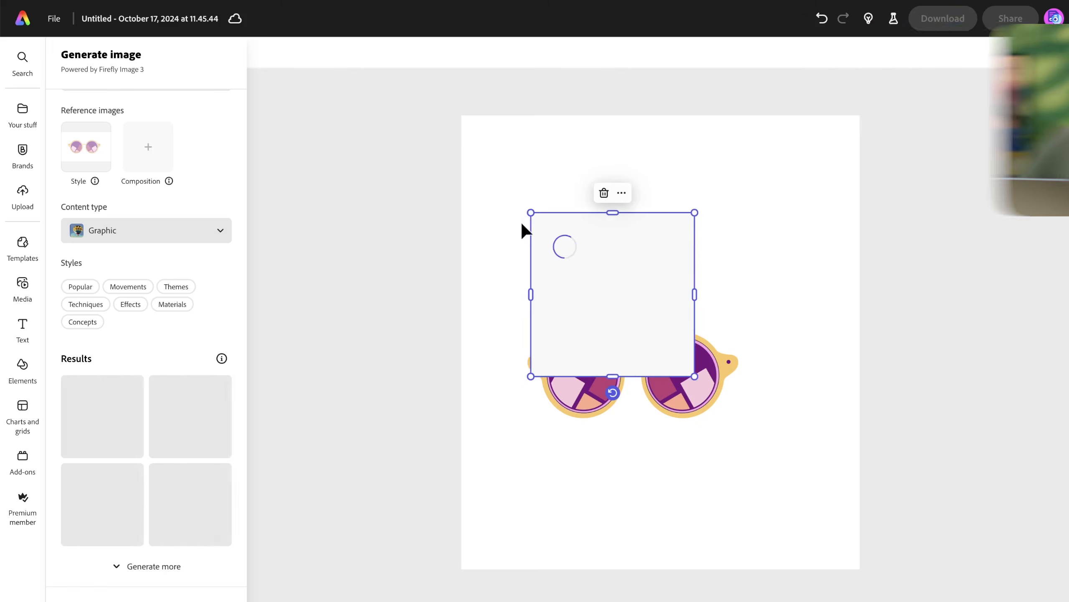
left_click_drag(573, 294, 542, 234)
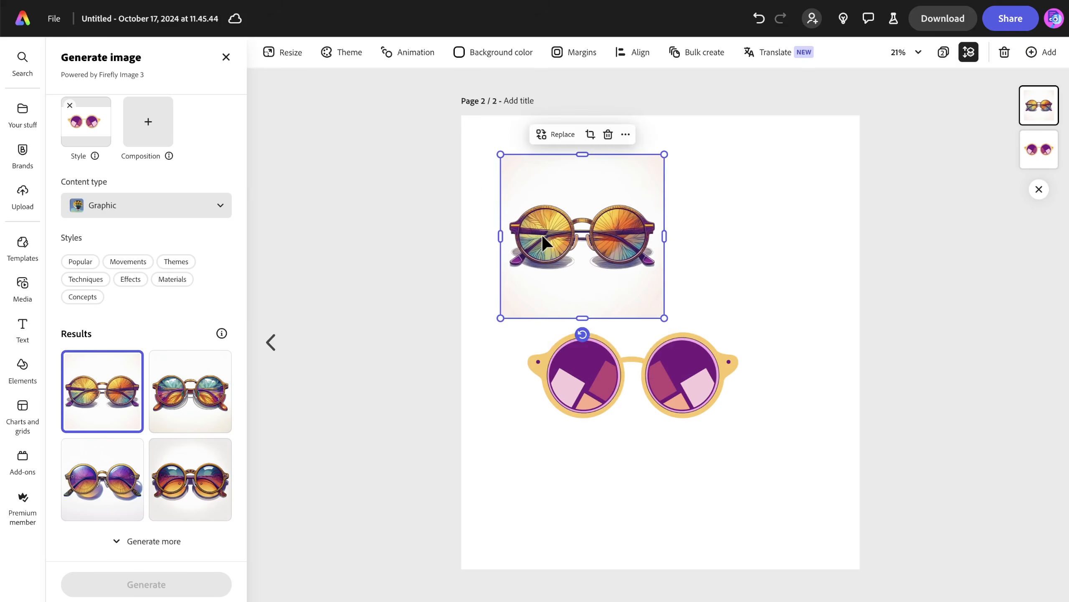
Try the purple-lens result, generate more variations, and pick the round sunglasses with palm-tree sunset lenses.
left_click(125, 490)
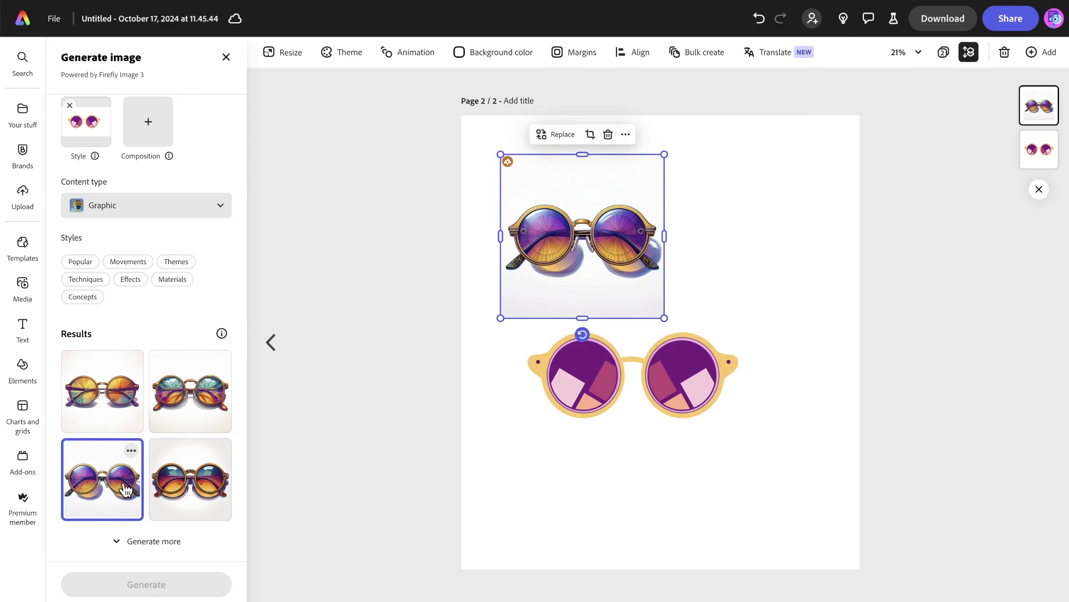
left_click(149, 544)
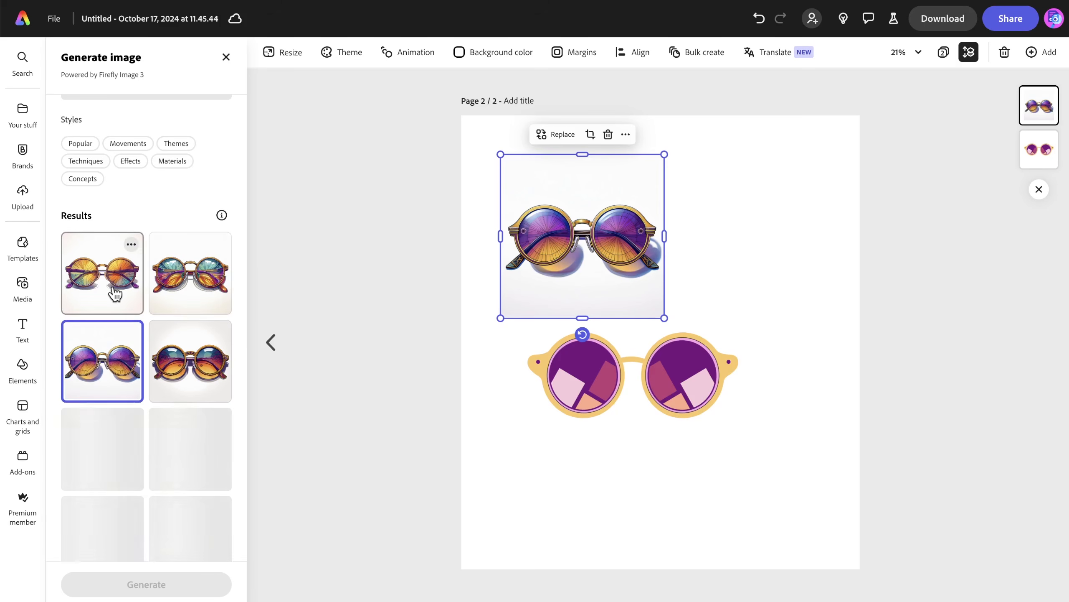
scroll(115, 294, "down", 1)
left_click(190, 419)
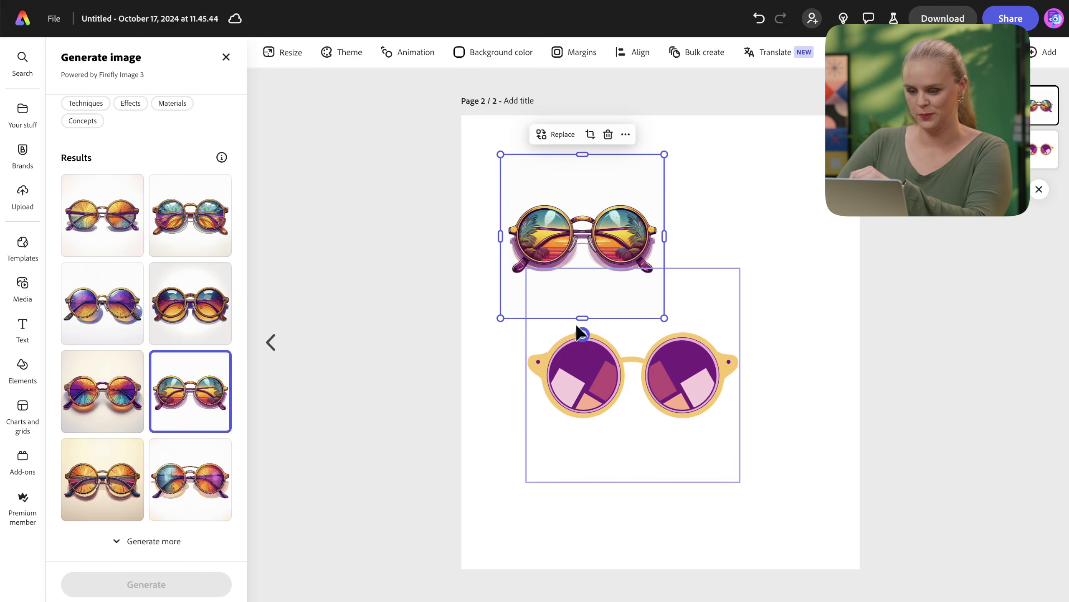
Delete the purple round sunglasses, and enlarge the generated image to about two-thirds of the page width, centered at the page's upper edge.
left_click_drag(651, 379, 596, 460)
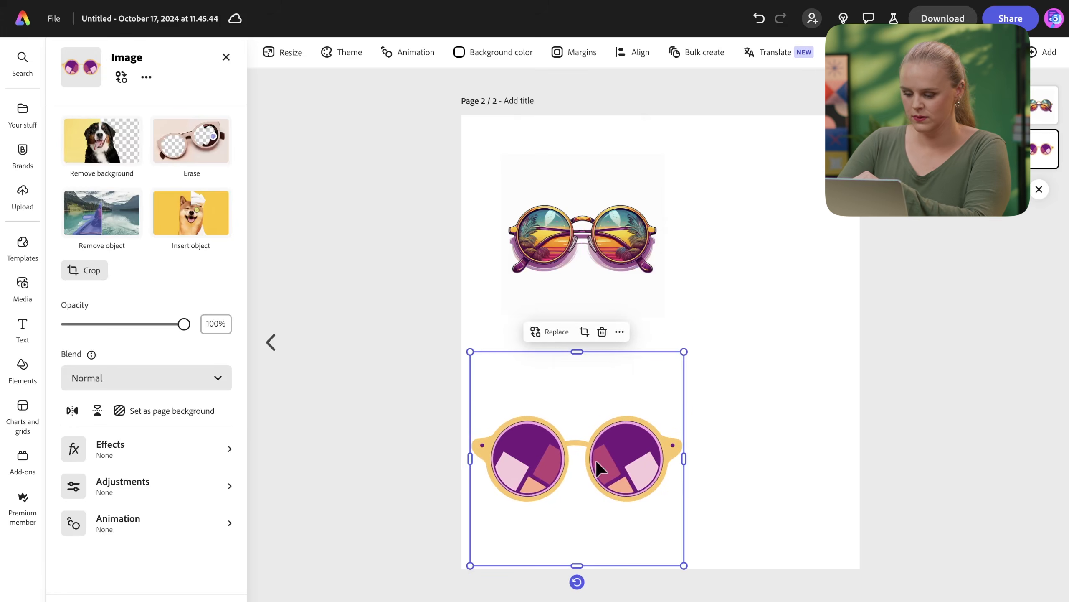
key("Delete")
left_click_drag(543, 252, 618, 353)
left_click_drag(578, 422, 475, 504)
left_click_drag(639, 382, 662, 230)
left_click(493, 165)
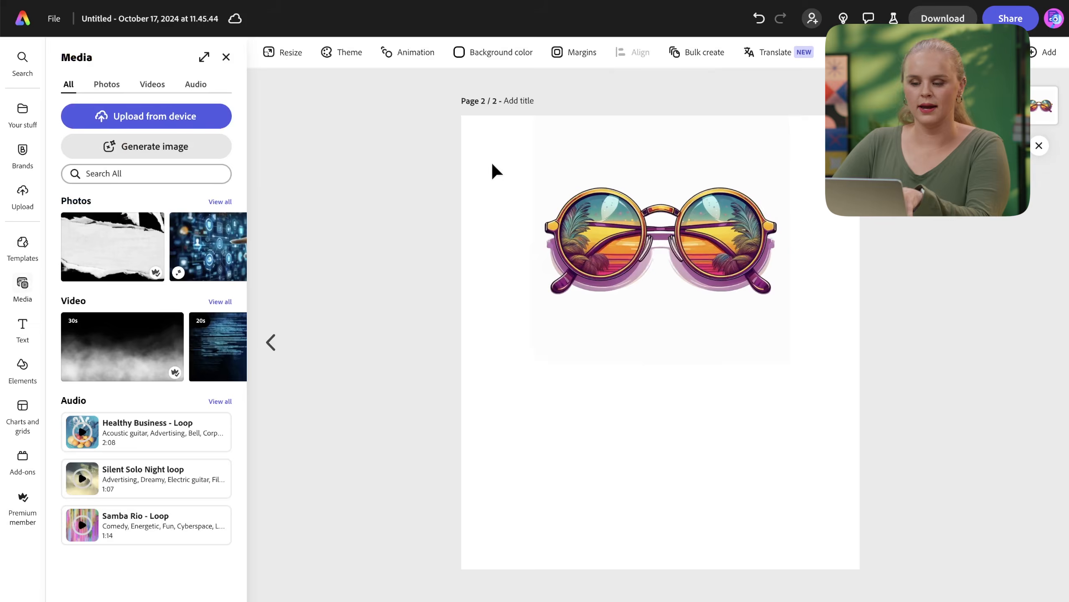
Set the background color of page 2 to hex #5F605B.
left_click(487, 52)
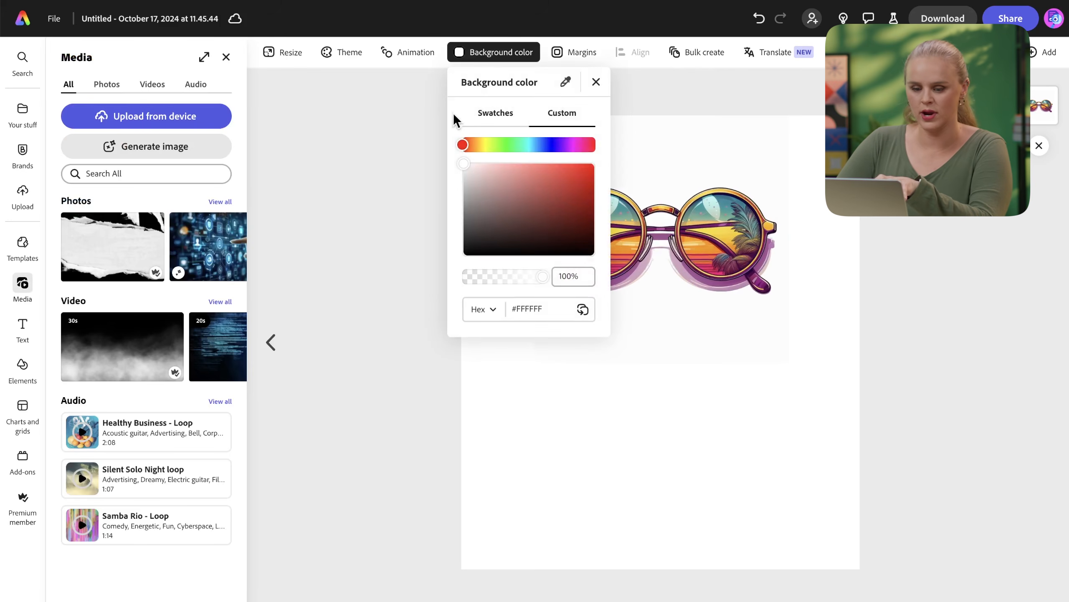
left_click(549, 308)
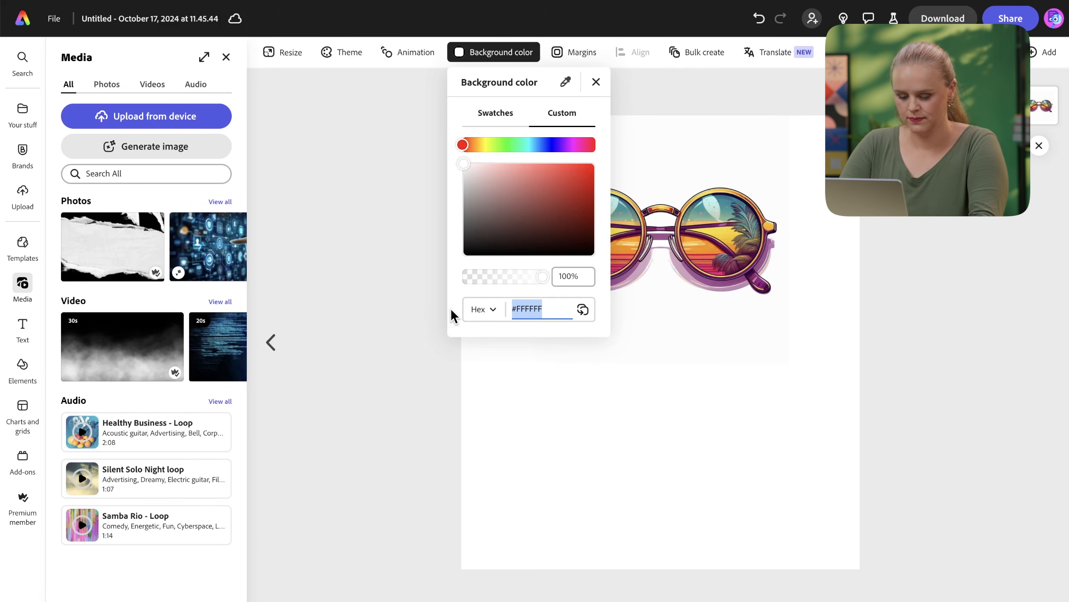
type("5f605b")
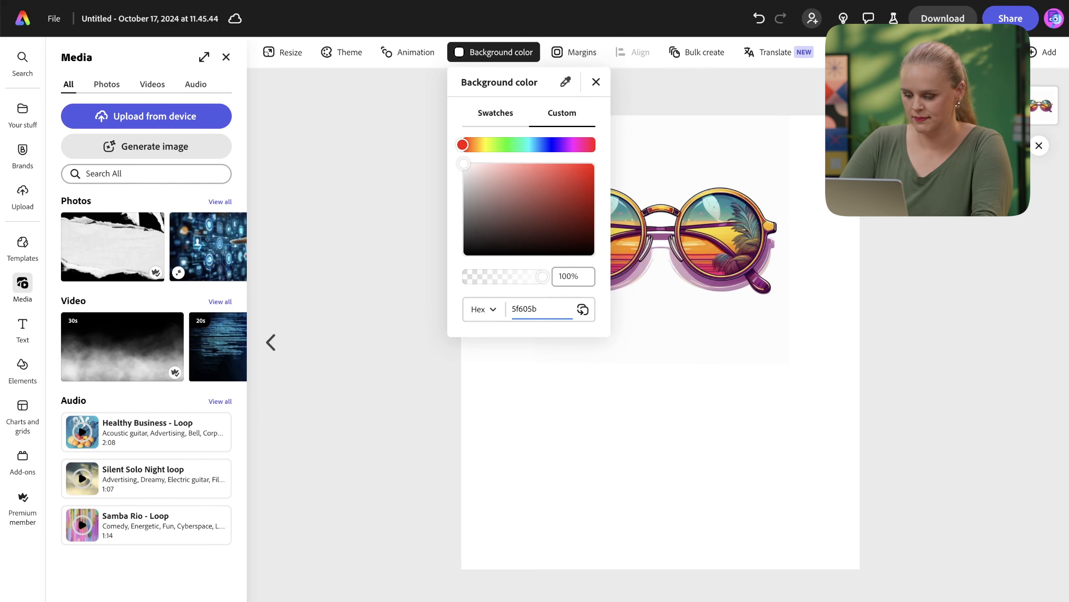
key("Return")
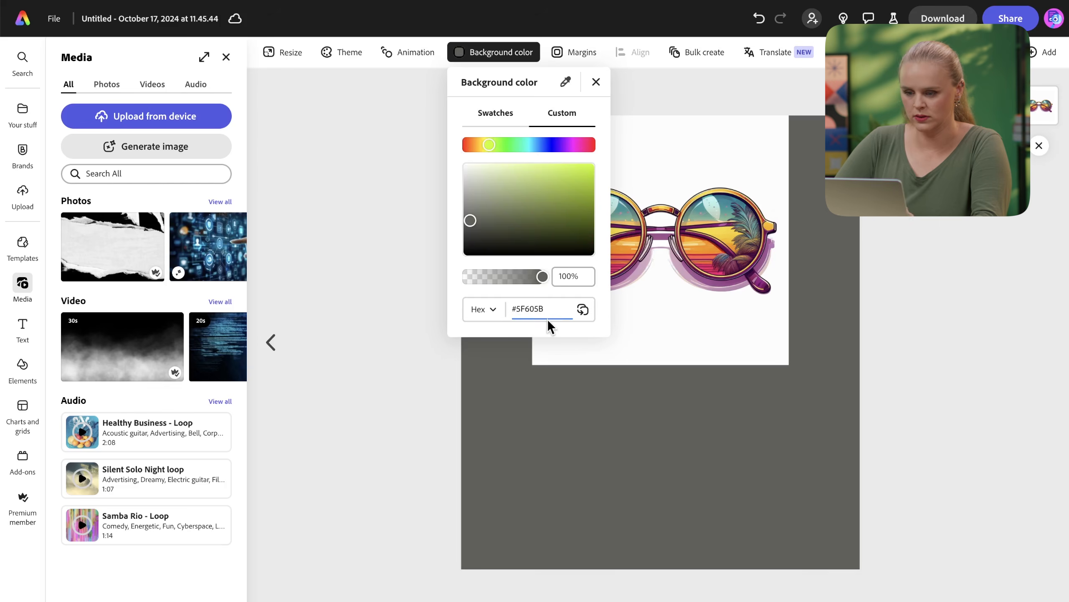
left_click(559, 446)
Remove the background from the sunglasses image, and enlarge it to about 70% of the page width, centered near the page's upper edge.
left_click_drag(625, 269, 627, 314)
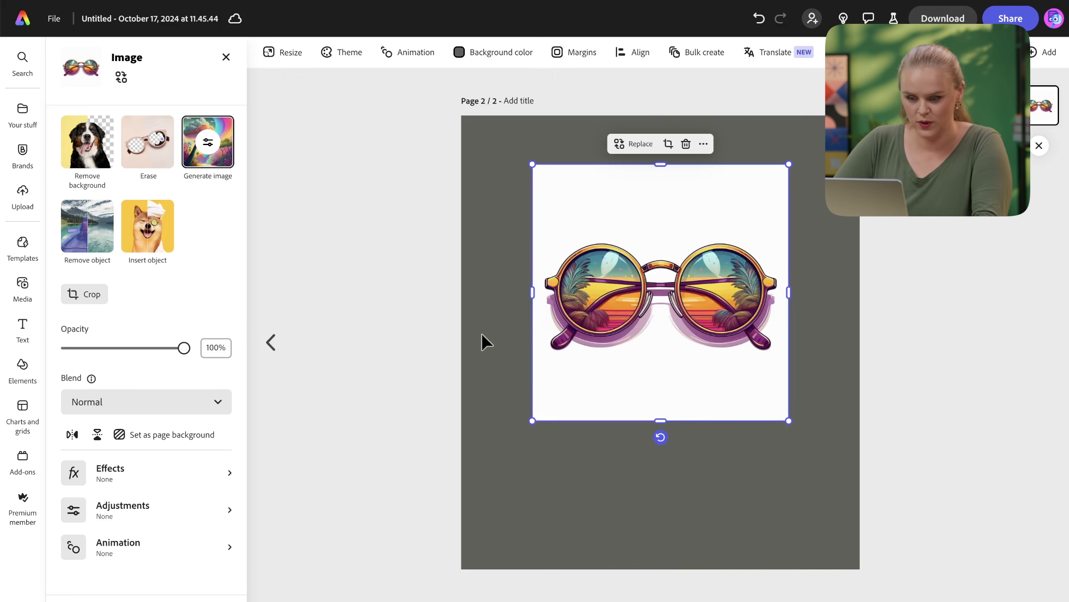
left_click(84, 160)
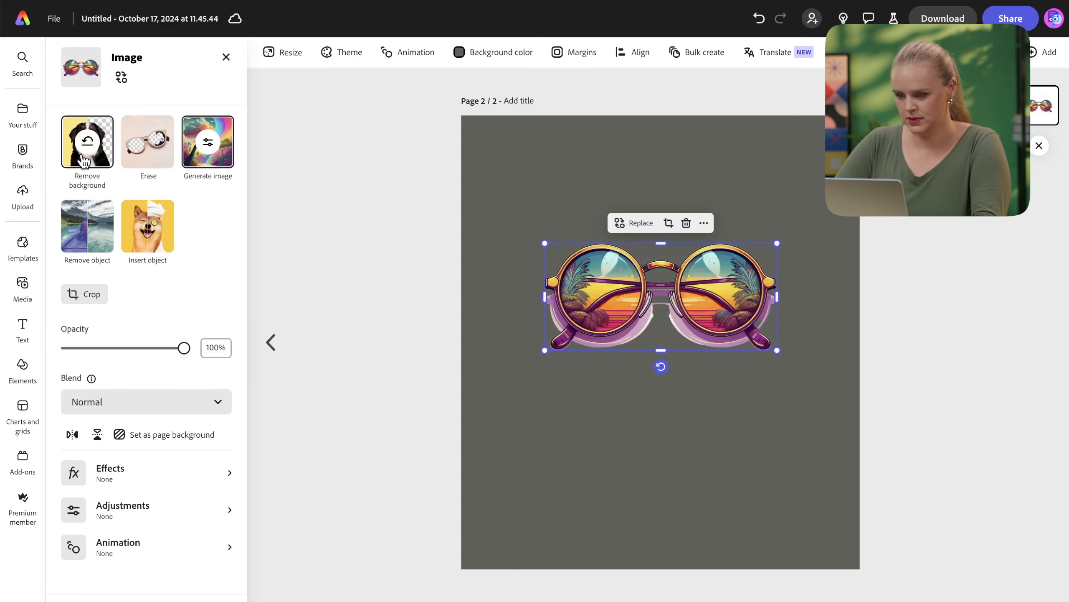
left_click_drag(667, 304, 668, 205)
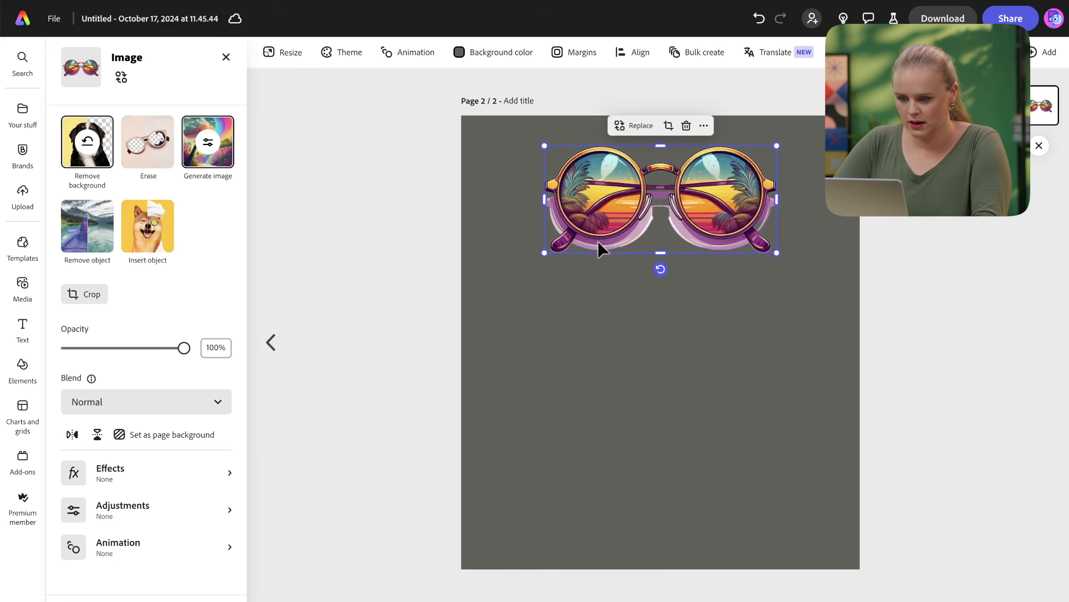
left_click_drag(544, 252, 502, 283)
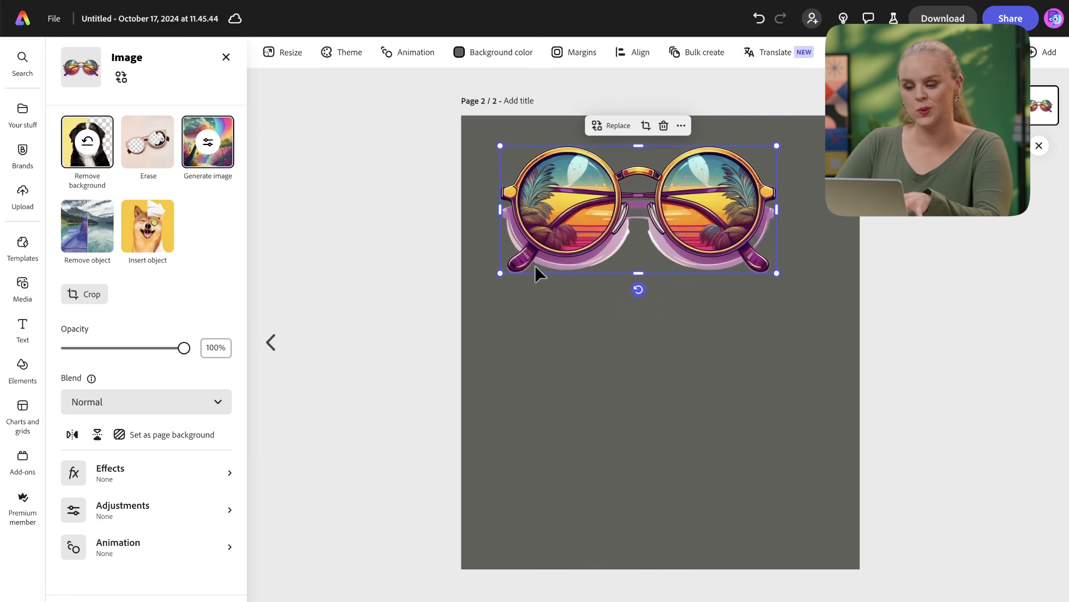
left_click_drag(608, 208, 629, 199)
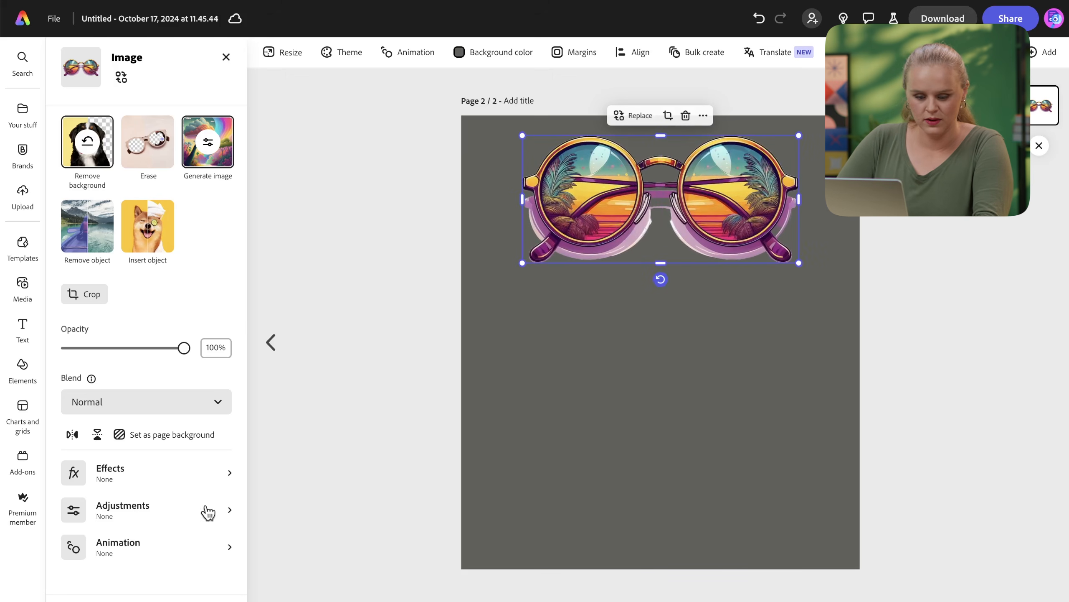
Apply the blue-and-yellow duotone effect to the sunglasses image.
left_click(106, 480)
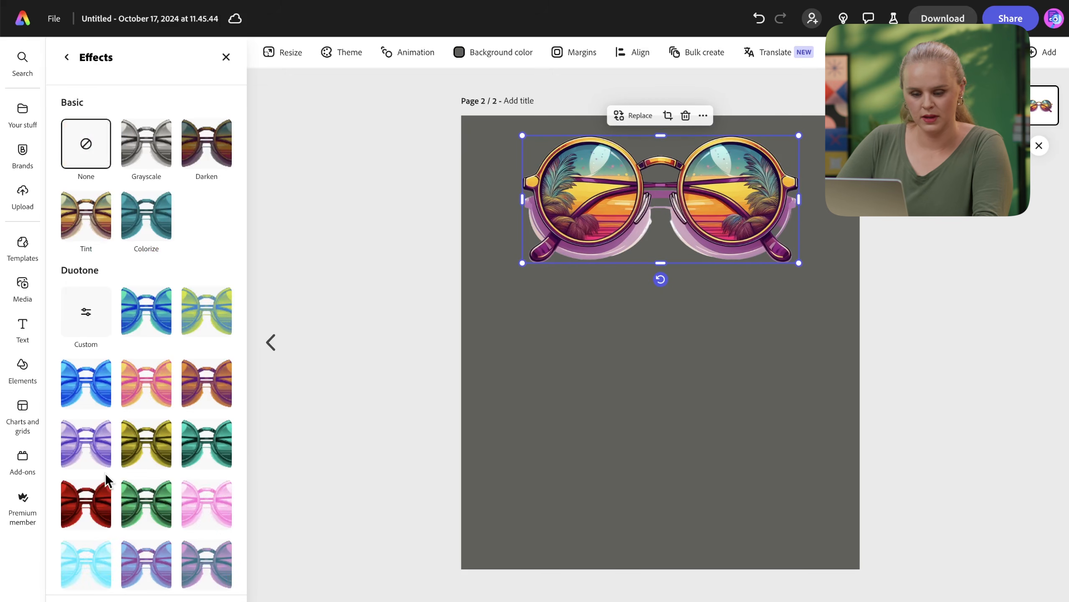
left_click(139, 323)
left_click(205, 316)
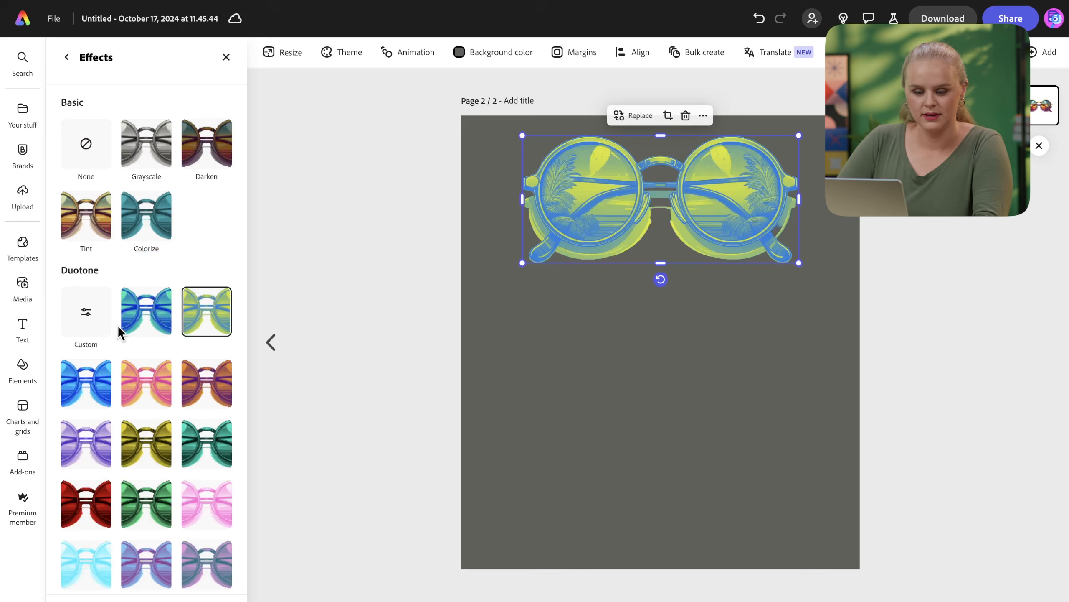
Open the custom duotone settings for the sunglasses and switch the swatches to the PODRocks brand colors.
left_click(86, 313)
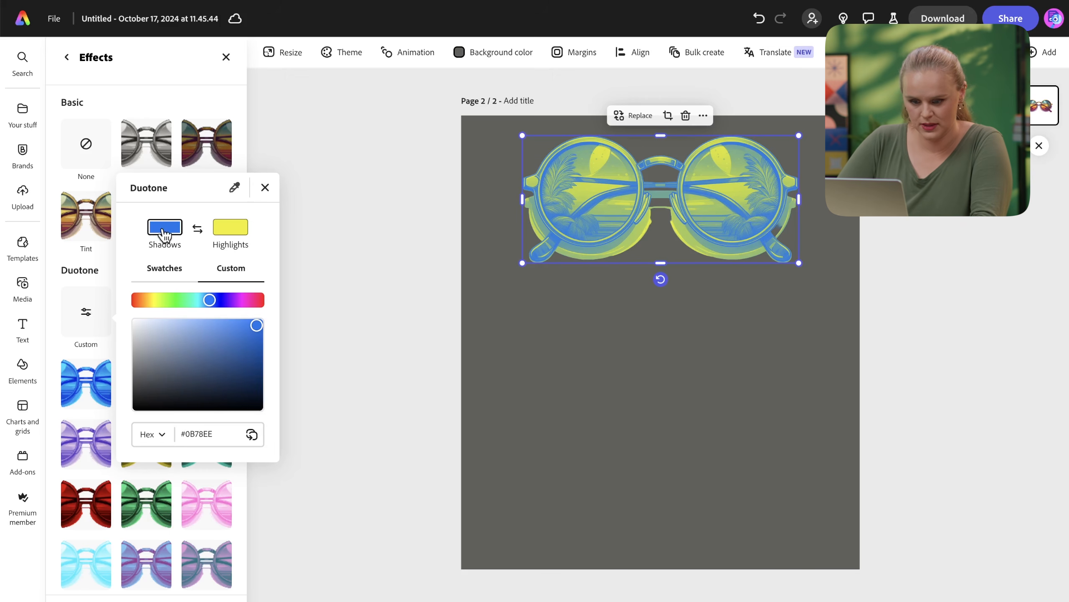
left_click(164, 279)
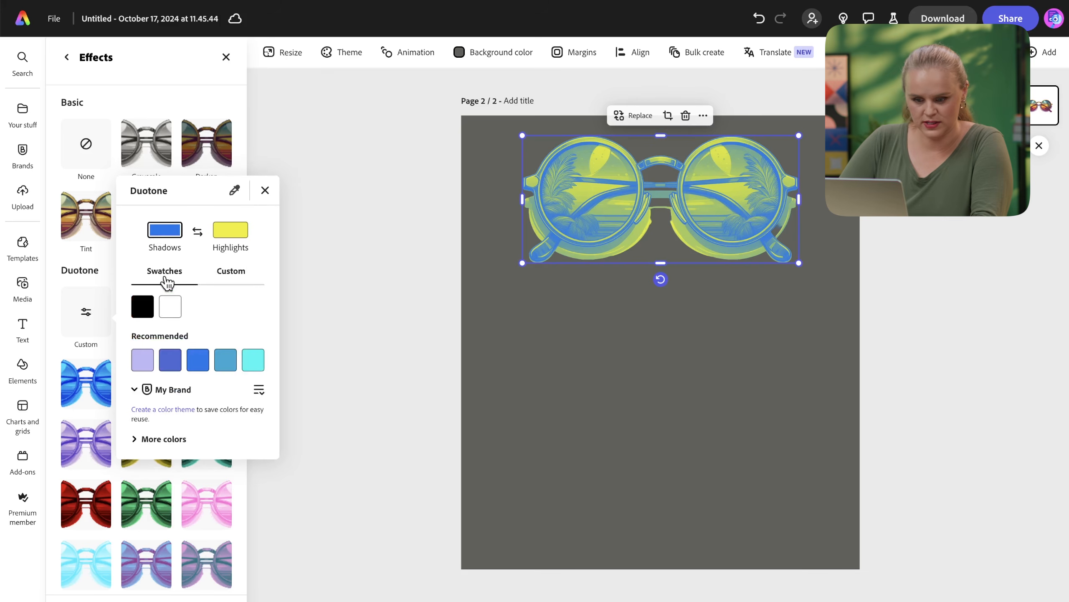
left_click(231, 271)
left_click(181, 274)
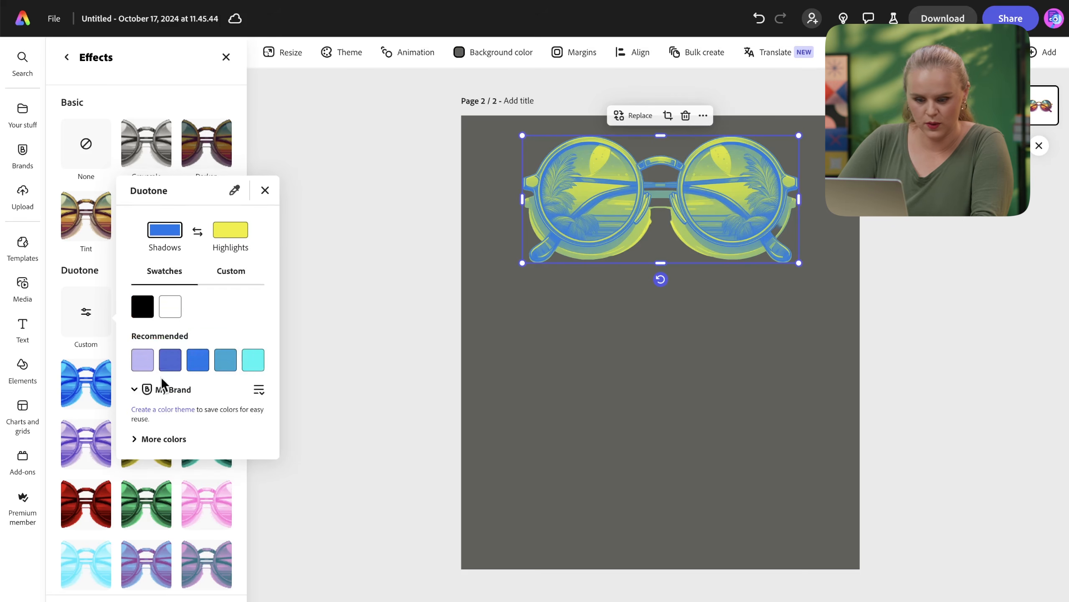
left_click(141, 391)
left_click(145, 404)
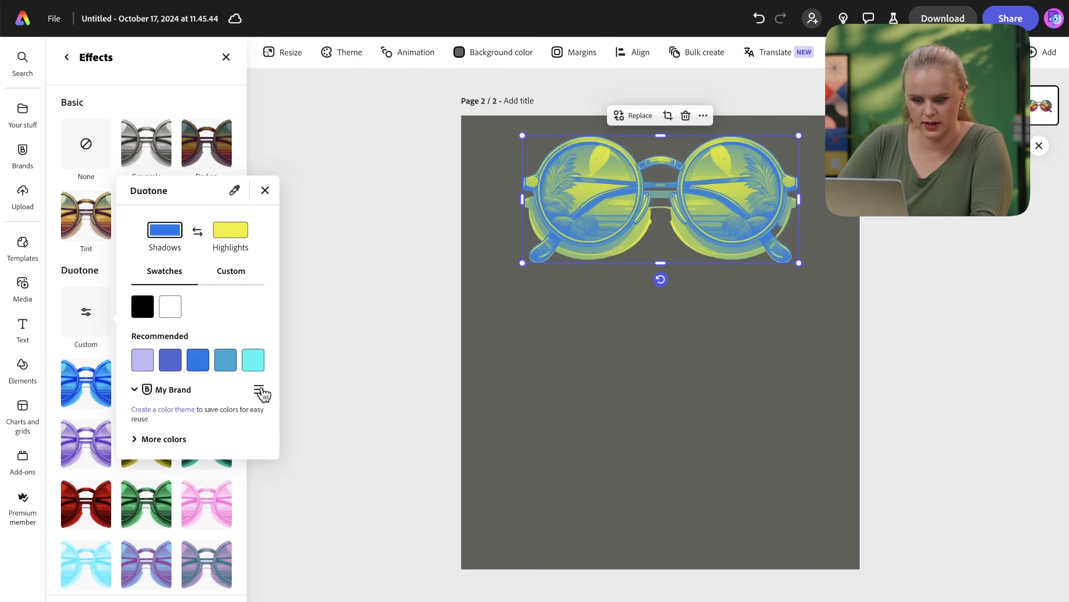
left_click(259, 391)
left_click(304, 467)
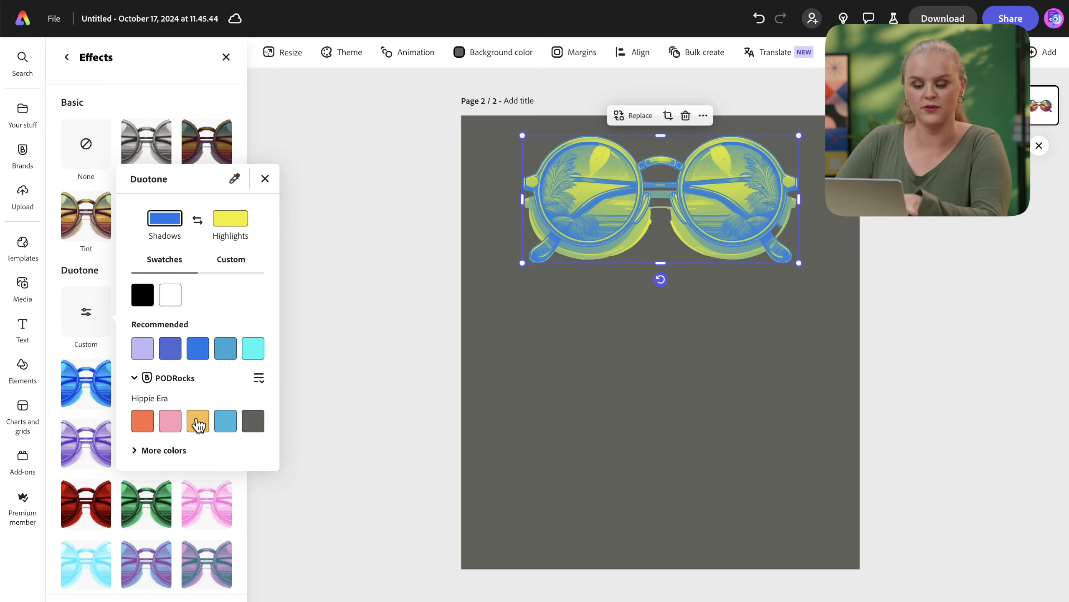
Try orange #FE6F46 for the duotone shadows, with pink #FC9DB7 and yellow #FEBB4C as the highlights.
left_click(152, 424)
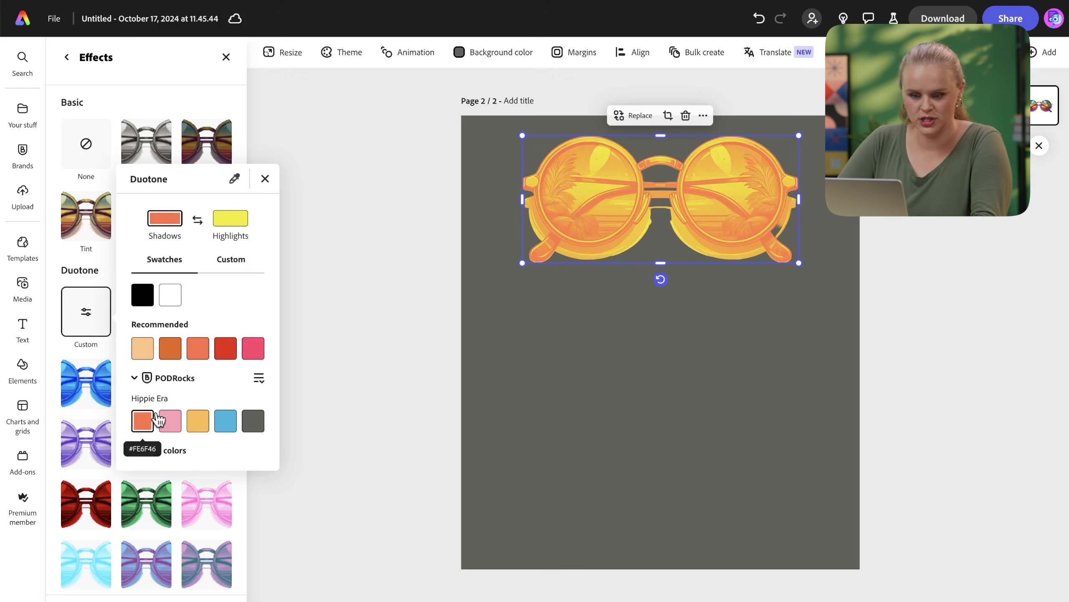
left_click(231, 222)
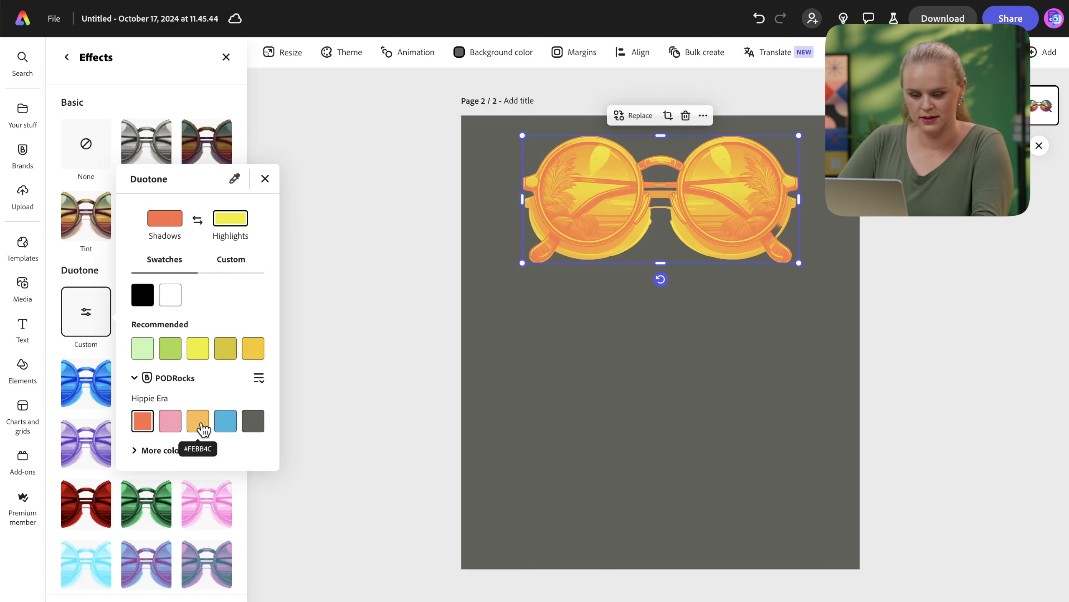
left_click(170, 423)
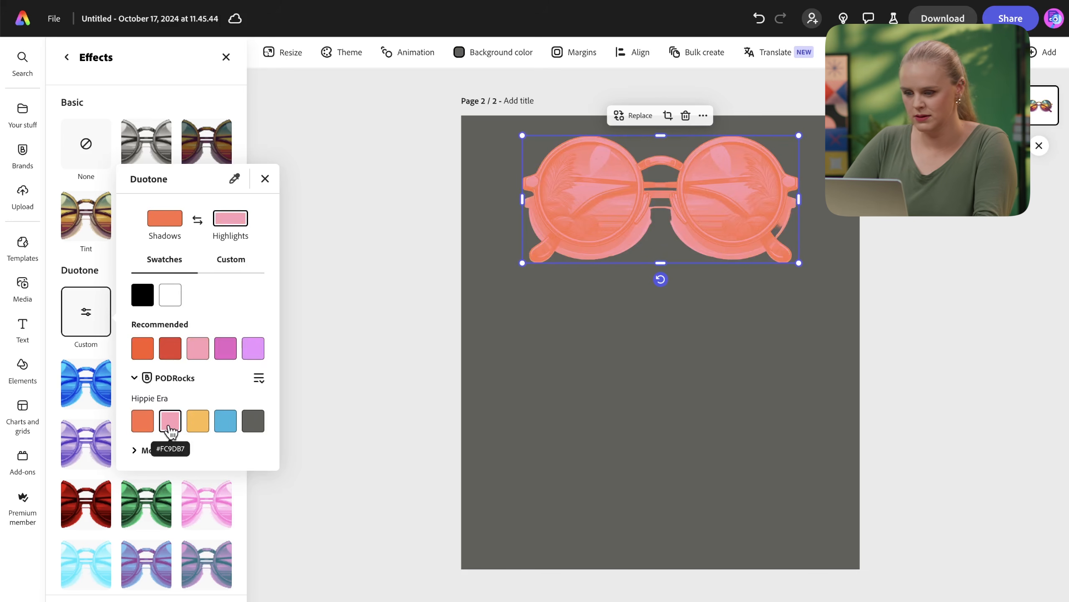
left_click(197, 421)
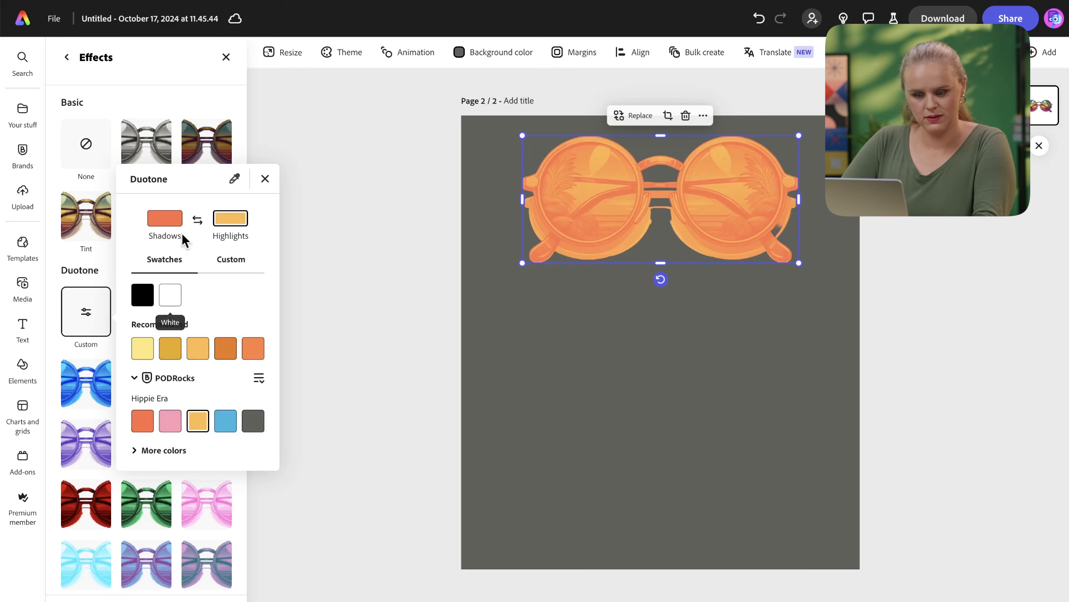
Set the sunglasses' duotone shadows to #FEBB4C and highlights to #FE6F46, and close the duotone settings.
left_click(163, 223)
left_click(197, 421)
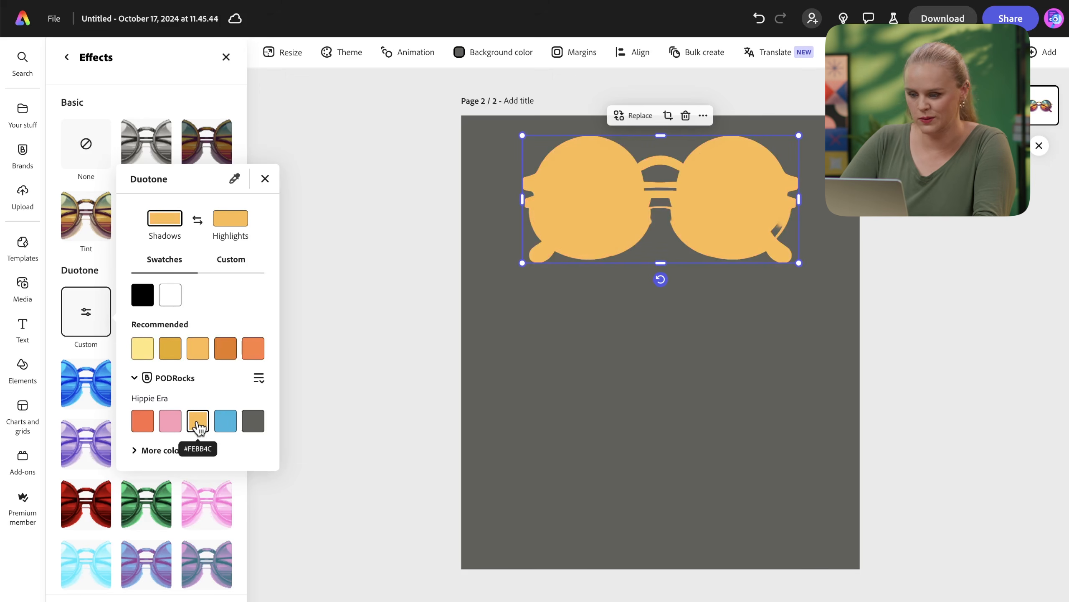
left_click(227, 218)
left_click(143, 421)
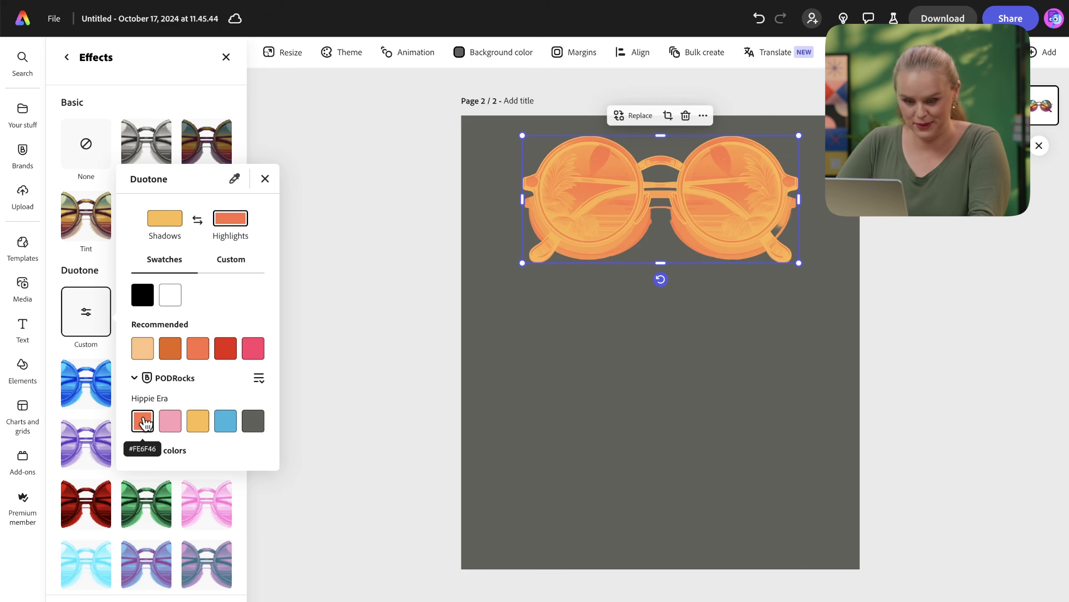
left_click(265, 181)
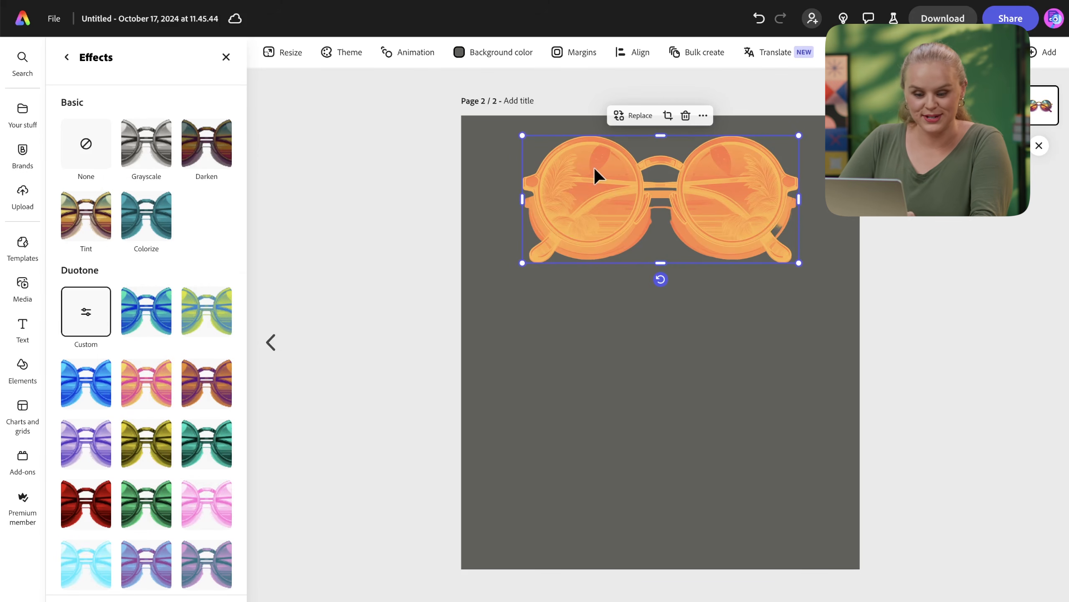
Add a solid circle shape to page 2 and fill it with black.
left_click(24, 372)
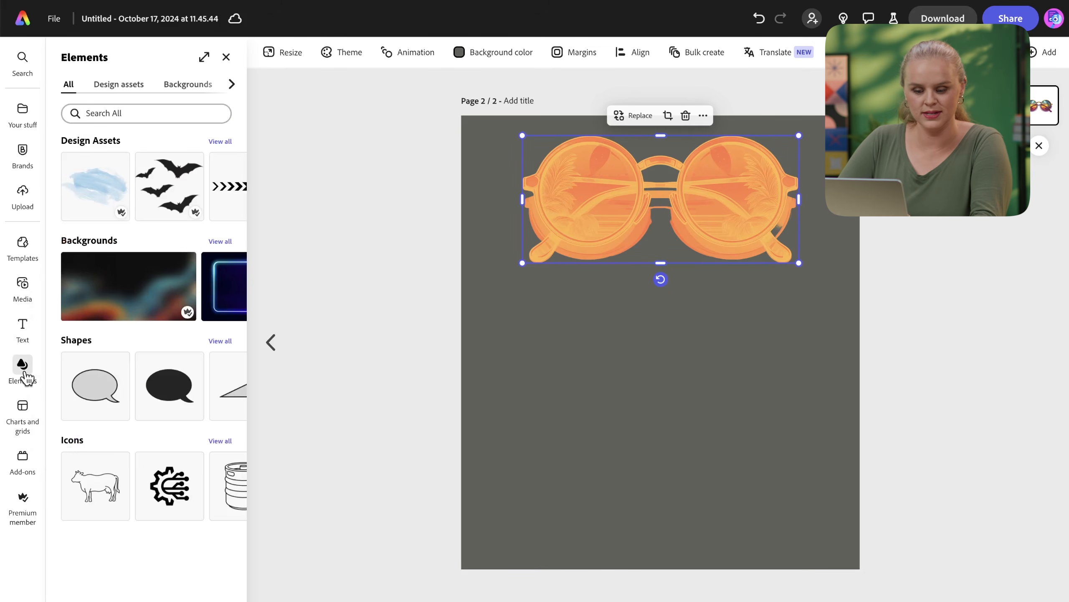
left_click(225, 341)
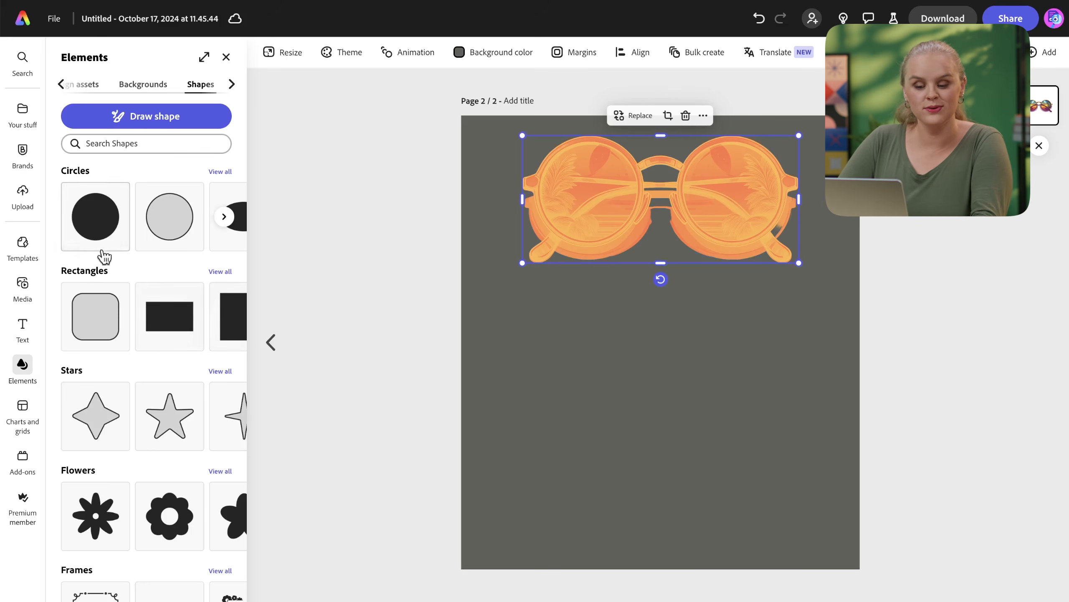
left_click(96, 232)
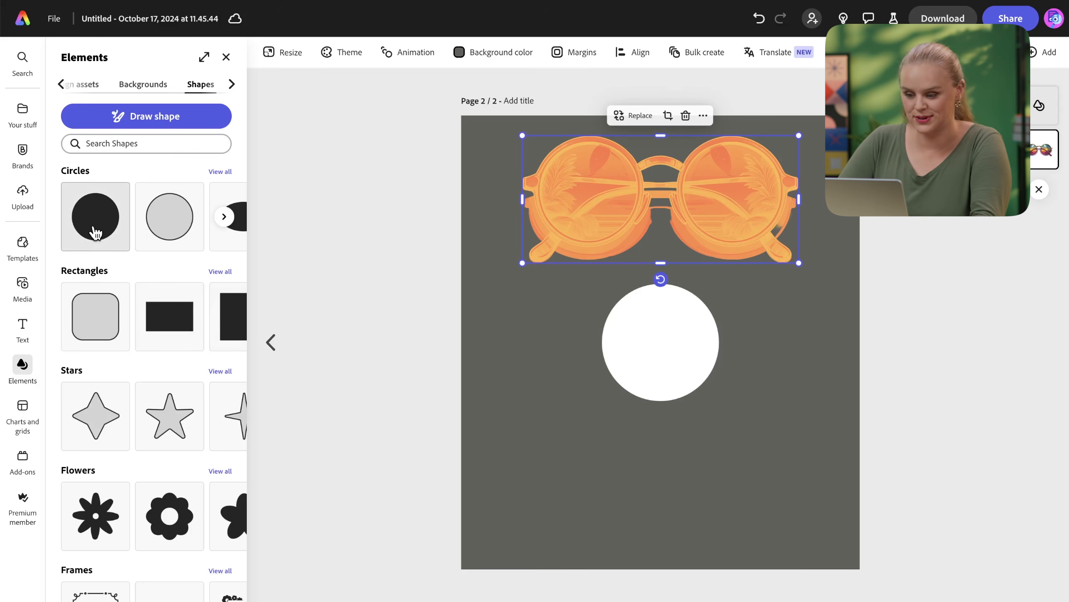
left_click(632, 346)
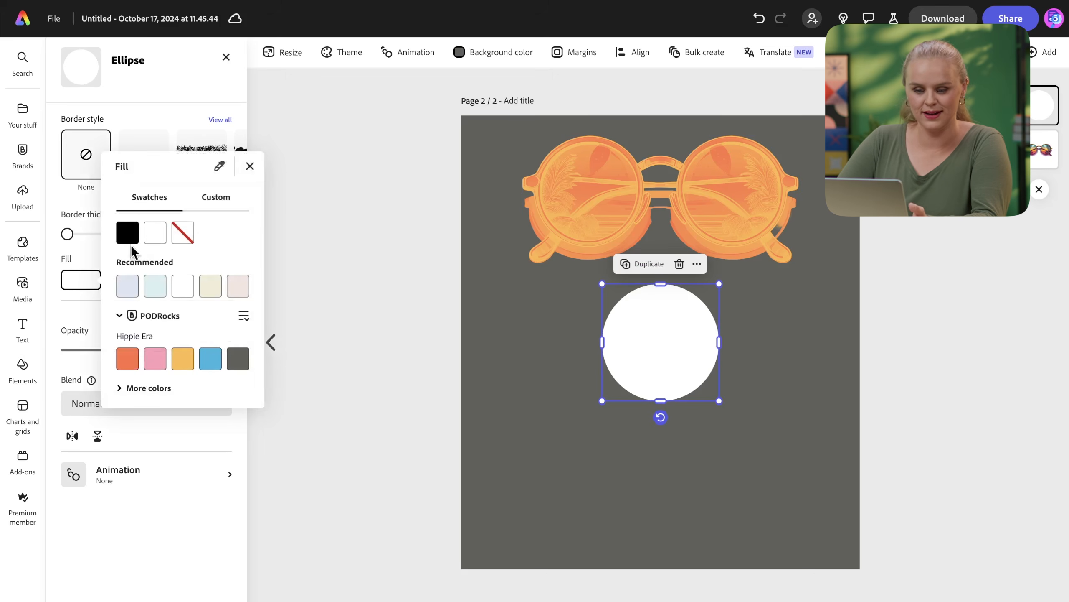
left_click(130, 241)
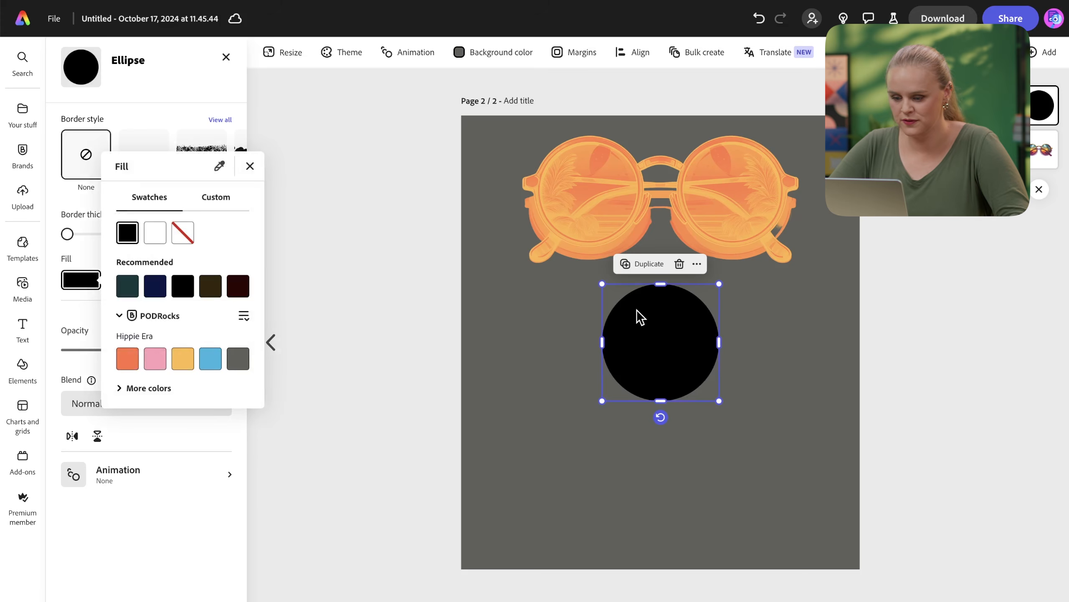
Place the black circle over the left lens and shrink it to about 25% of the page width, inside the frame.
left_click(658, 342)
left_click_drag(658, 342, 589, 191)
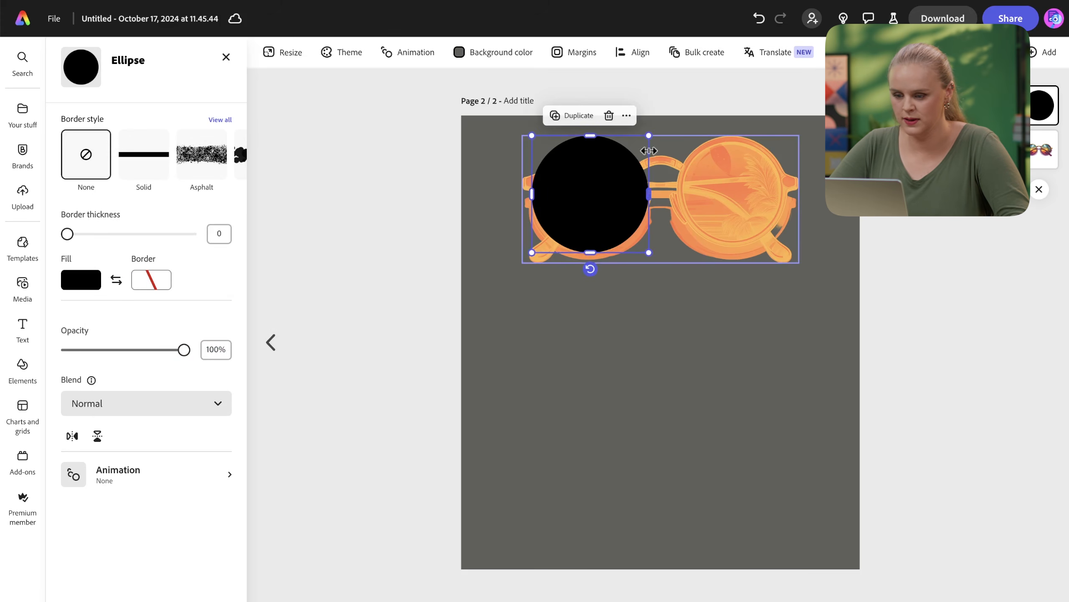
left_click_drag(649, 136, 625, 158)
left_click_drag(590, 220, 595, 194)
left_click_drag(633, 235, 606, 201)
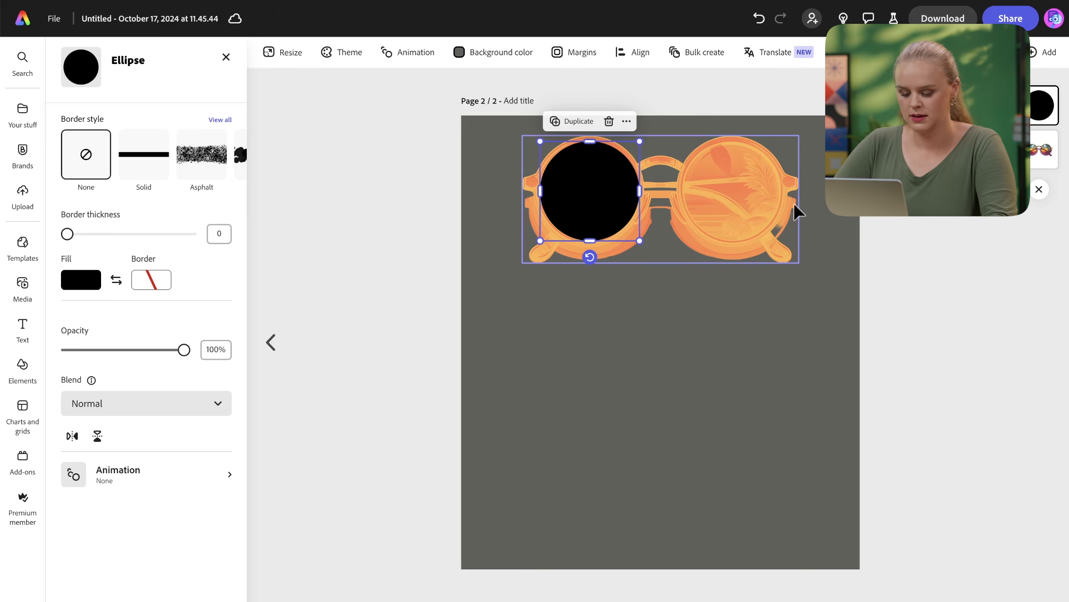
Duplicate the black circle and place the copy over the right lens, level with the first.
key("ctrl+d")
left_click_drag(580, 213, 726, 197)
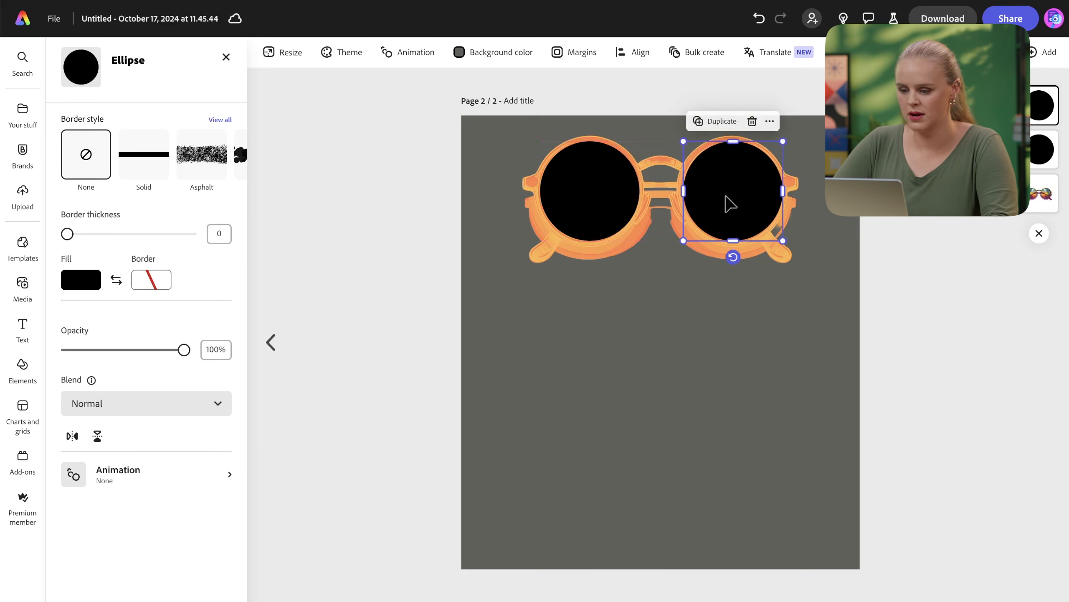
left_click(711, 350)
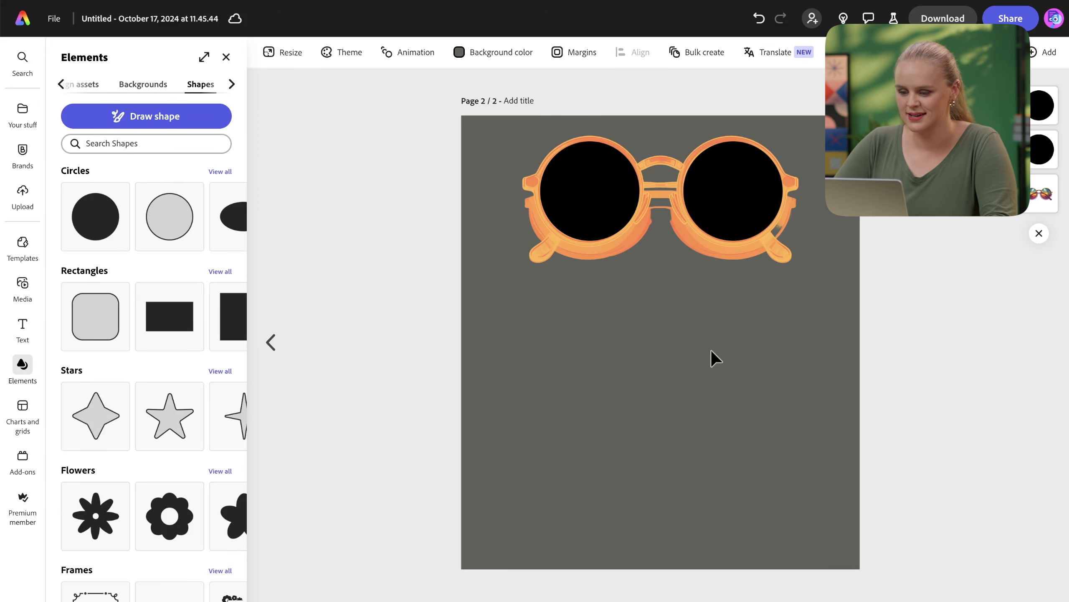
Erase the shadow beneath the left lens of the sunglasses image with the Quick selection brush.
left_click(624, 244)
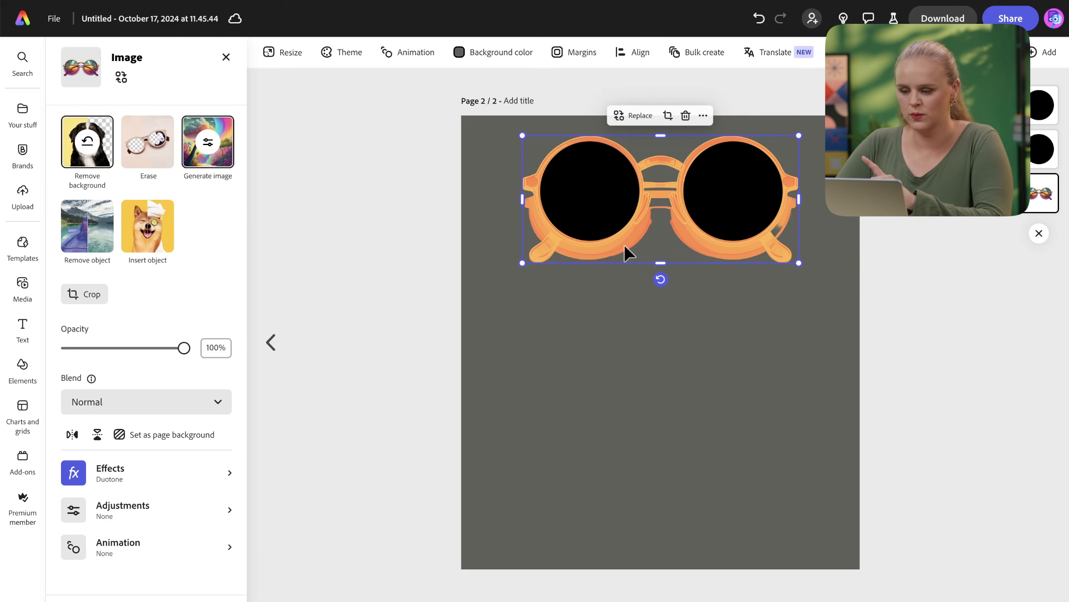
left_click(158, 145)
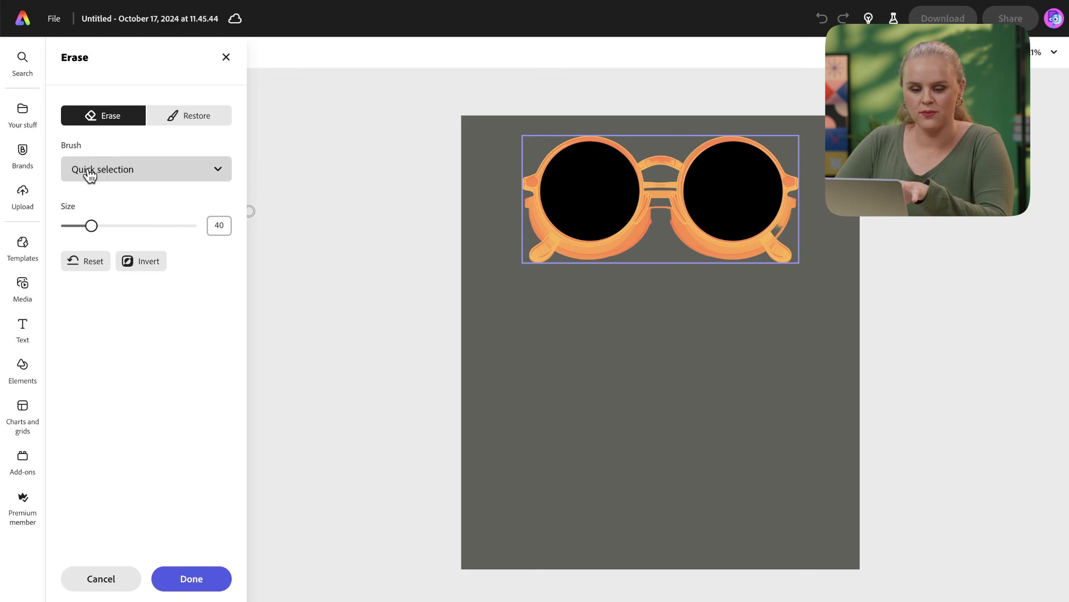
left_click(633, 244)
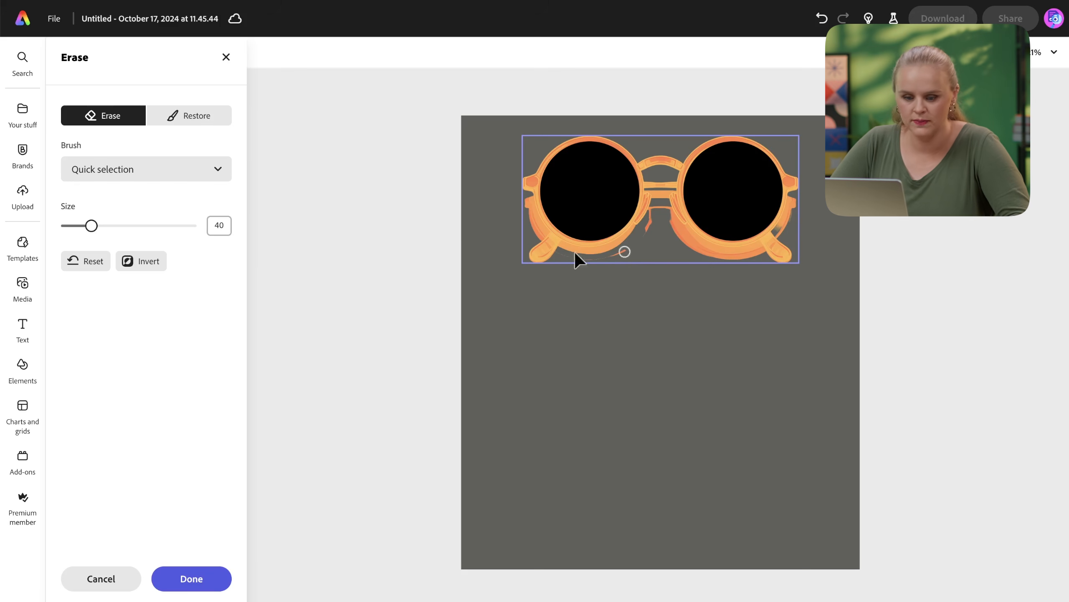
Erase the leftover shadow fragments below the left lens and bridge with the Circle brush.
left_click(147, 177)
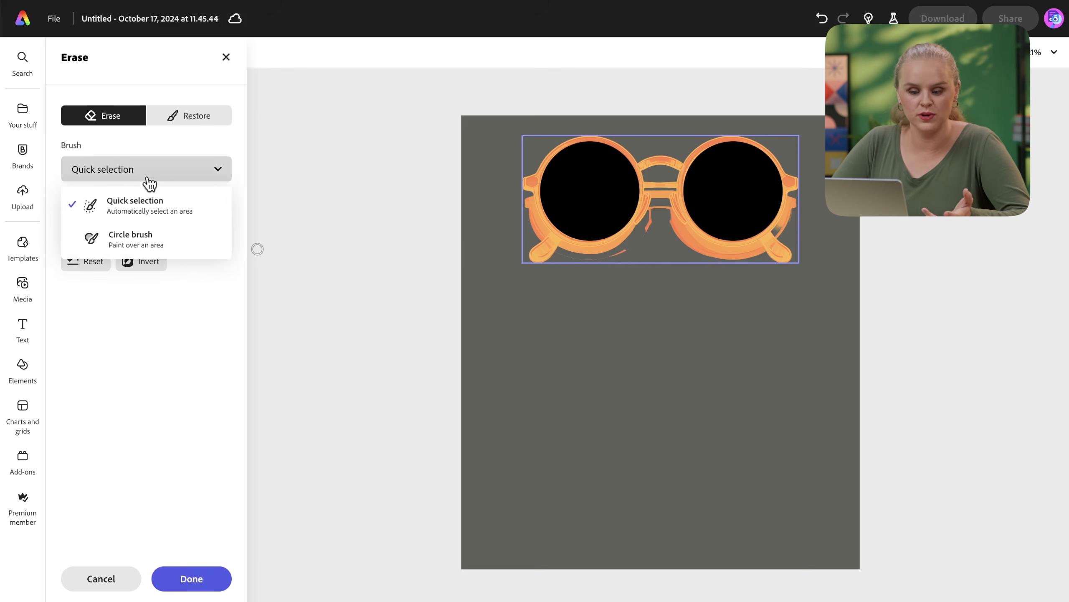
left_click(132, 252)
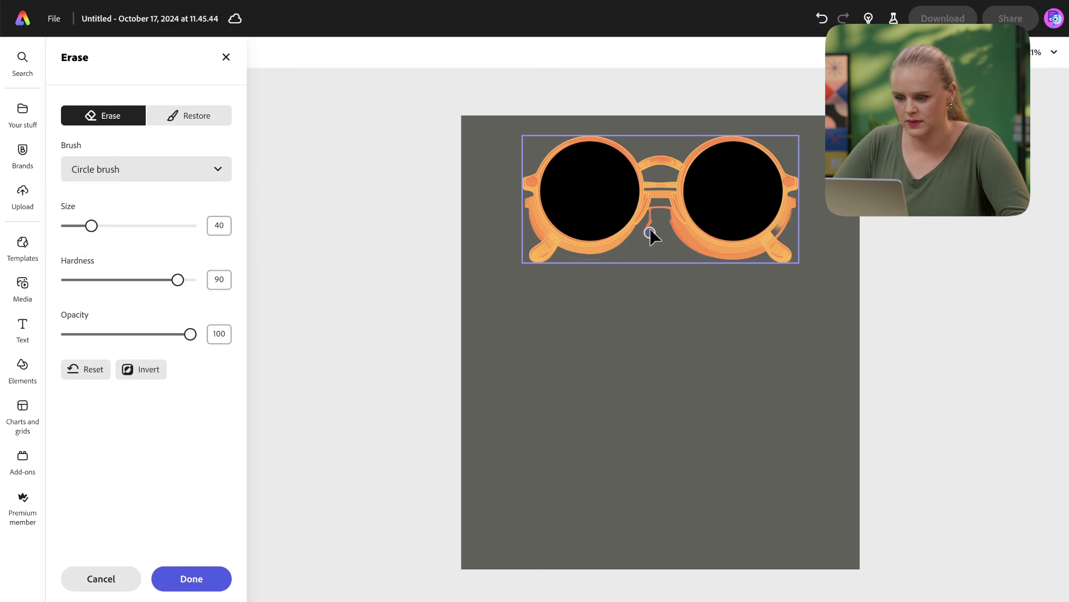
left_click_drag(618, 254, 570, 259)
Erase more of the shadow around both lenses with the Quick selection brush at size 22.
left_click(102, 178)
left_click(114, 206)
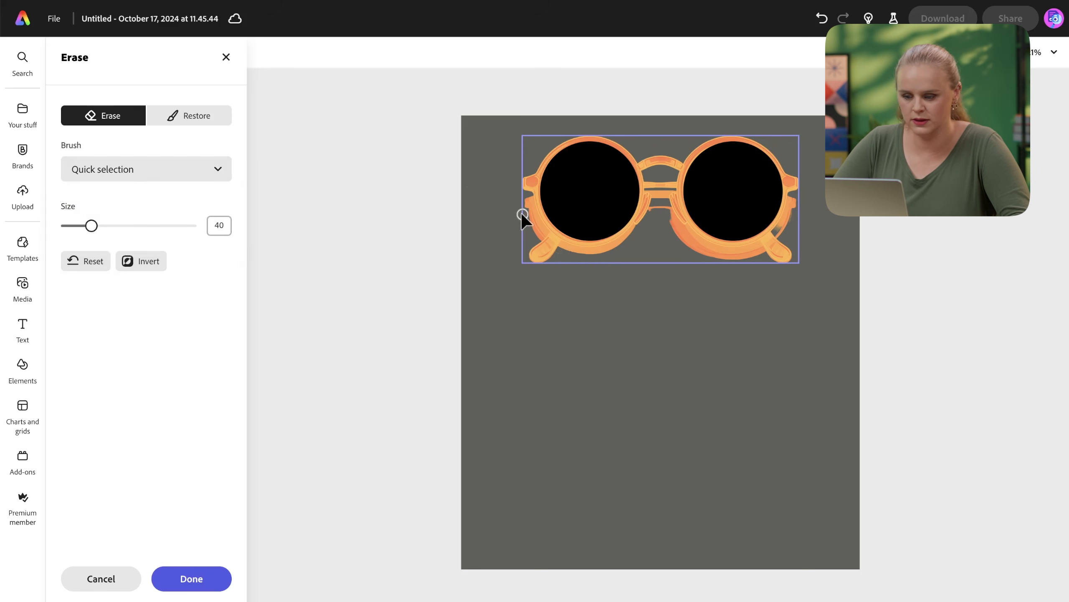
mouse_move(91, 225)
left_mouse_down()
mouse_move(141, 225)
mouse_move(80, 225)
left_mouse_up()
left_click_drag(579, 257, 673, 231)
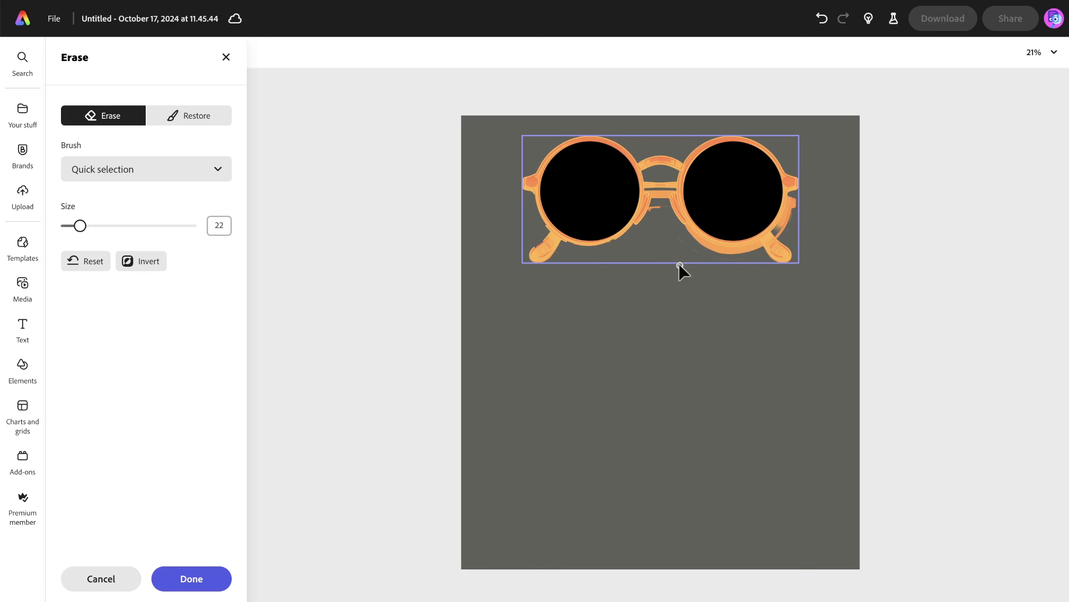
Clean up the remaining stray shadow bits around the frame with the Circle brush, and apply the erasing.
left_click(155, 173)
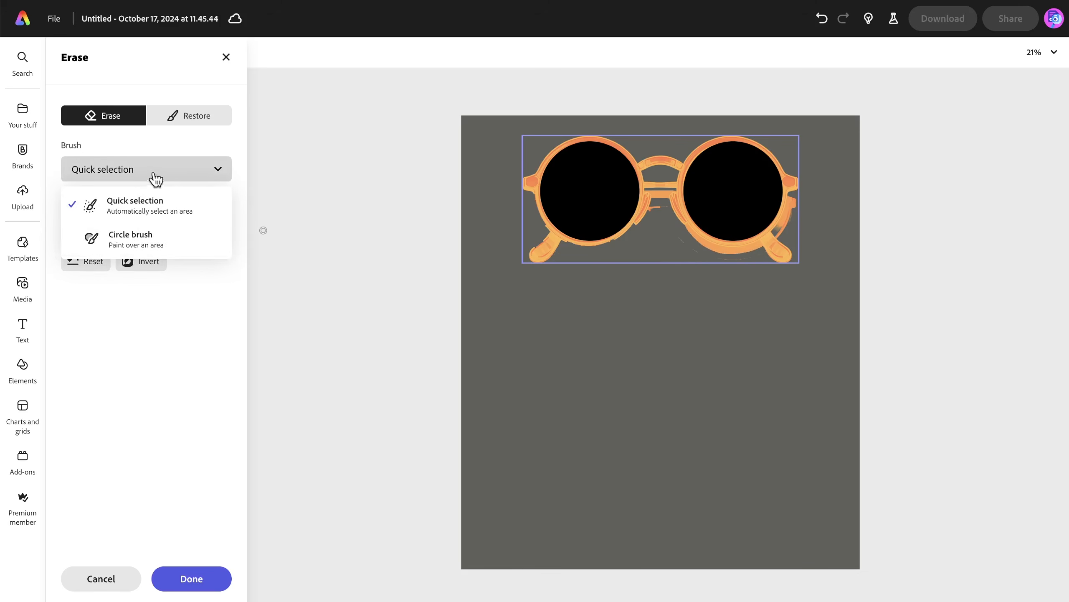
left_click(134, 239)
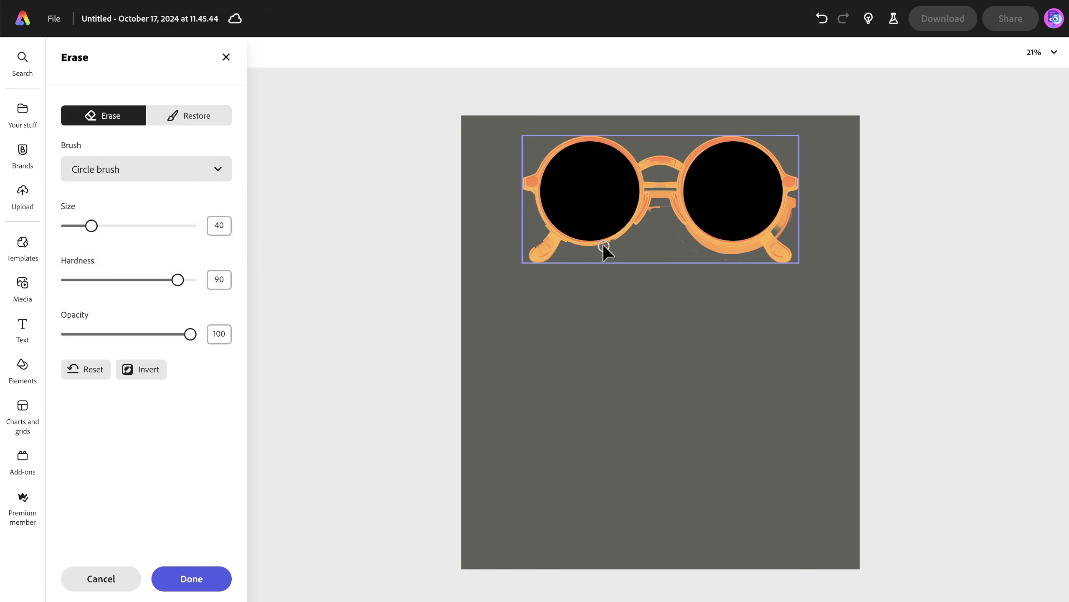
scroll(603, 243, "up", 5)
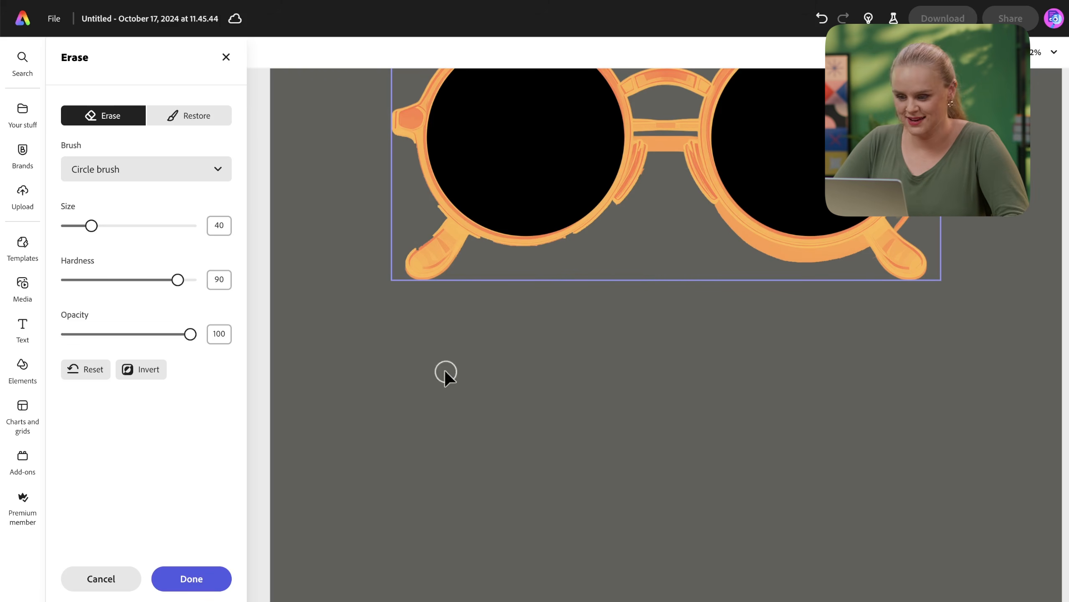
scroll(445, 369, "down", 3)
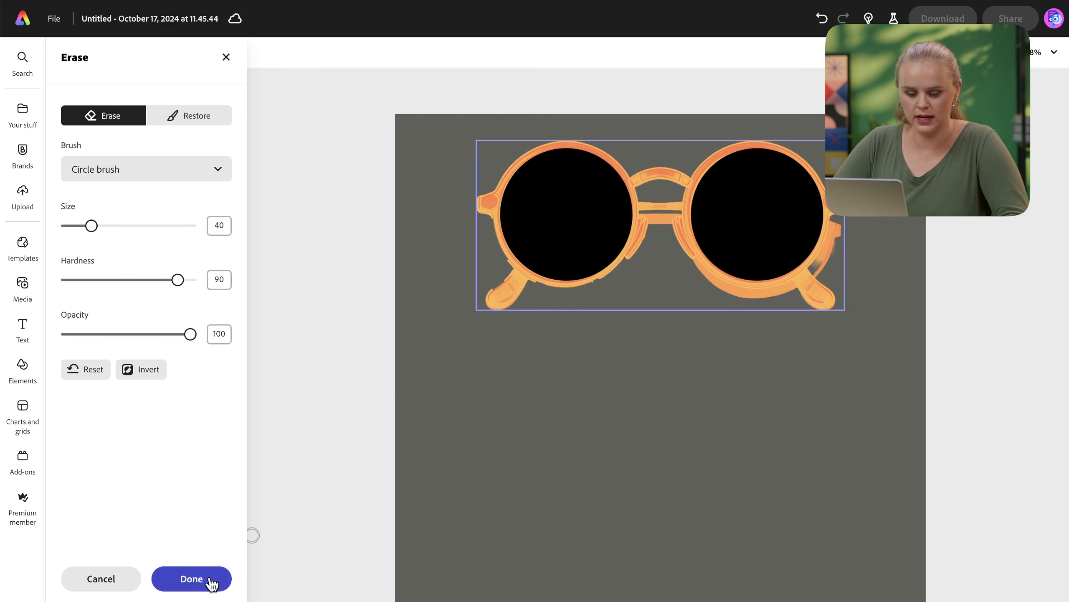
left_click(192, 578)
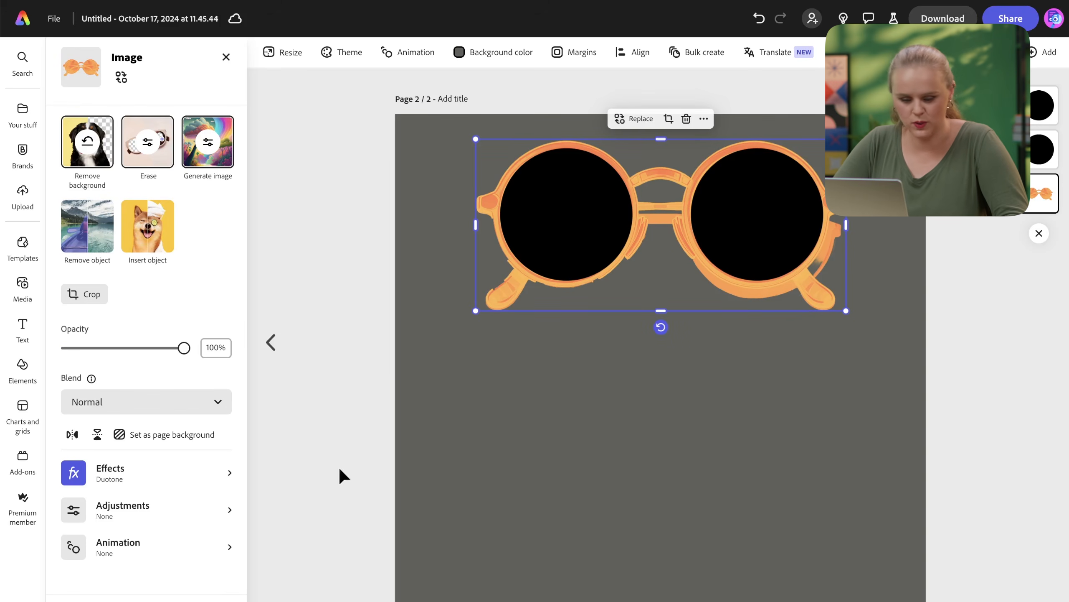
Erase the leftover shadow beneath the right lens of the sunglasses with the Quick selection brush, and apply the erasing.
left_click(154, 144)
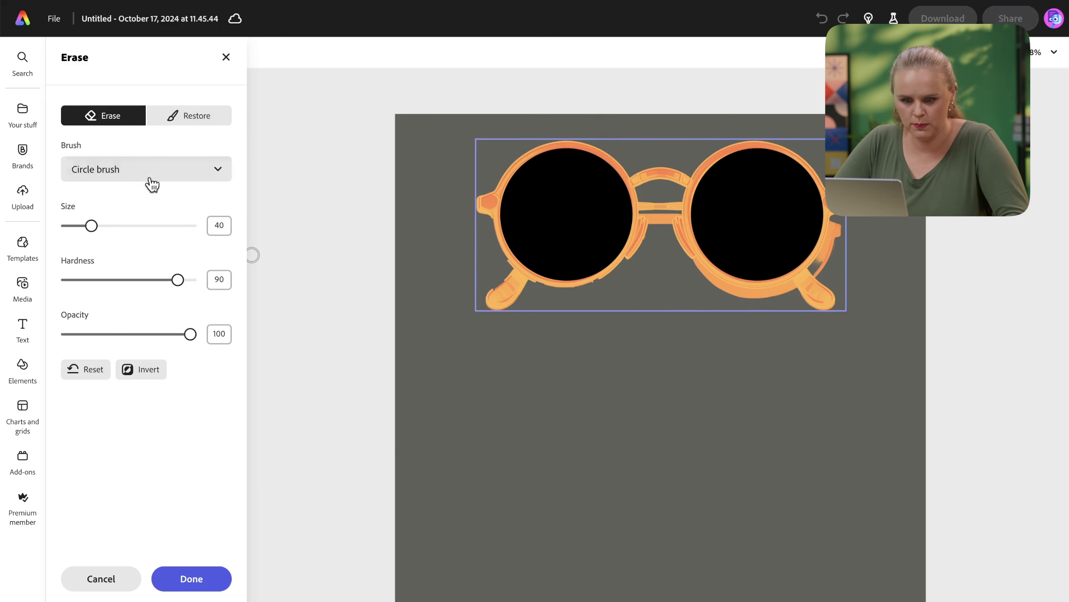
left_click(163, 174)
left_click(122, 208)
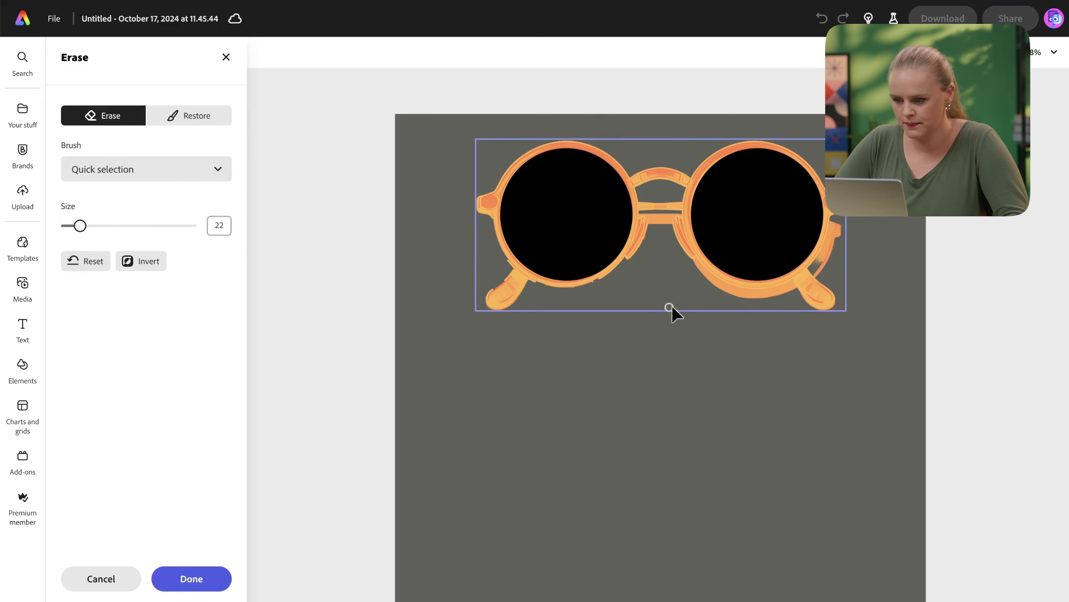
left_click(788, 291)
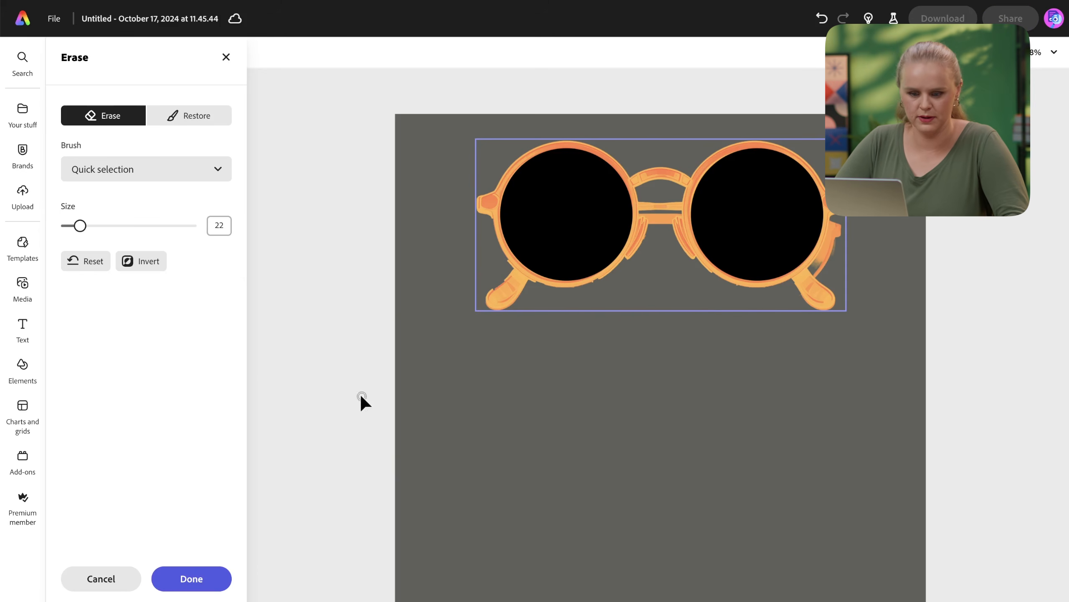
left_click(185, 578)
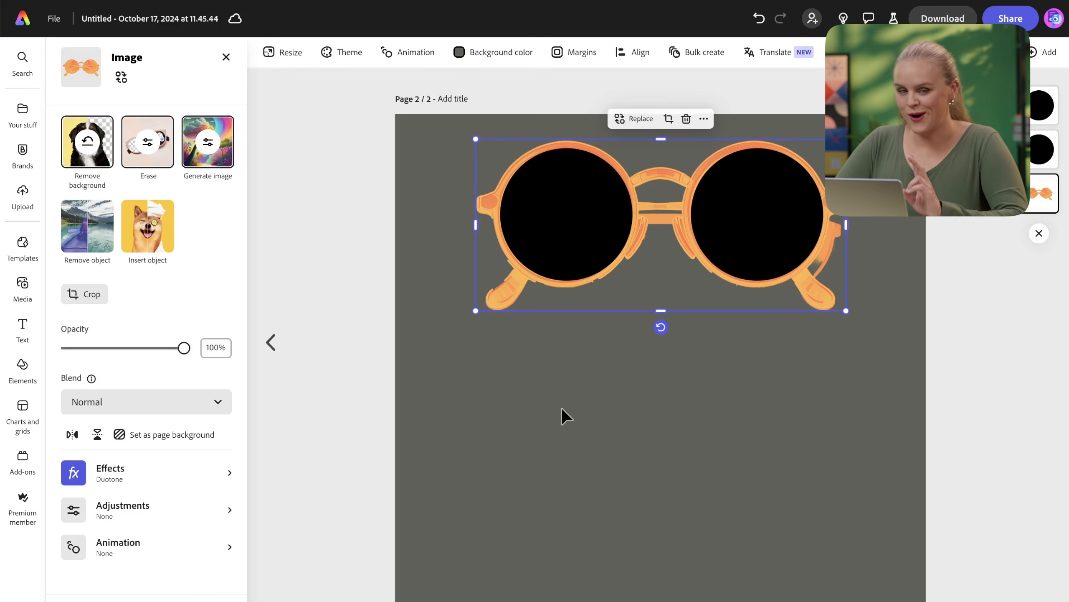
Search all elements for "hippie flower" and add the yellow flower with the teal center from the design assets.
scroll(562, 407, "down", 1)
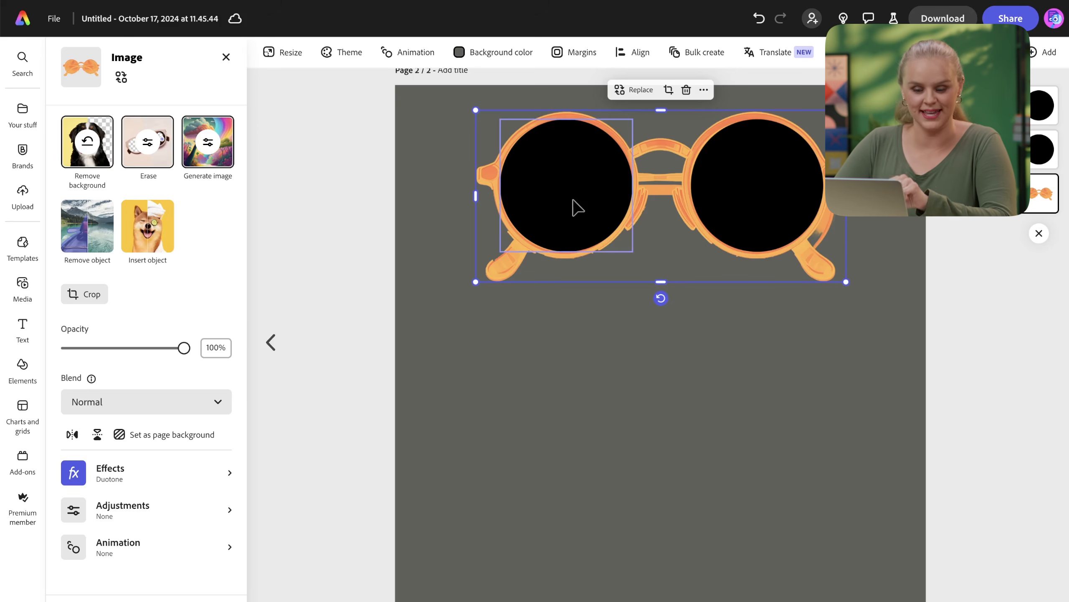
left_click(22, 367)
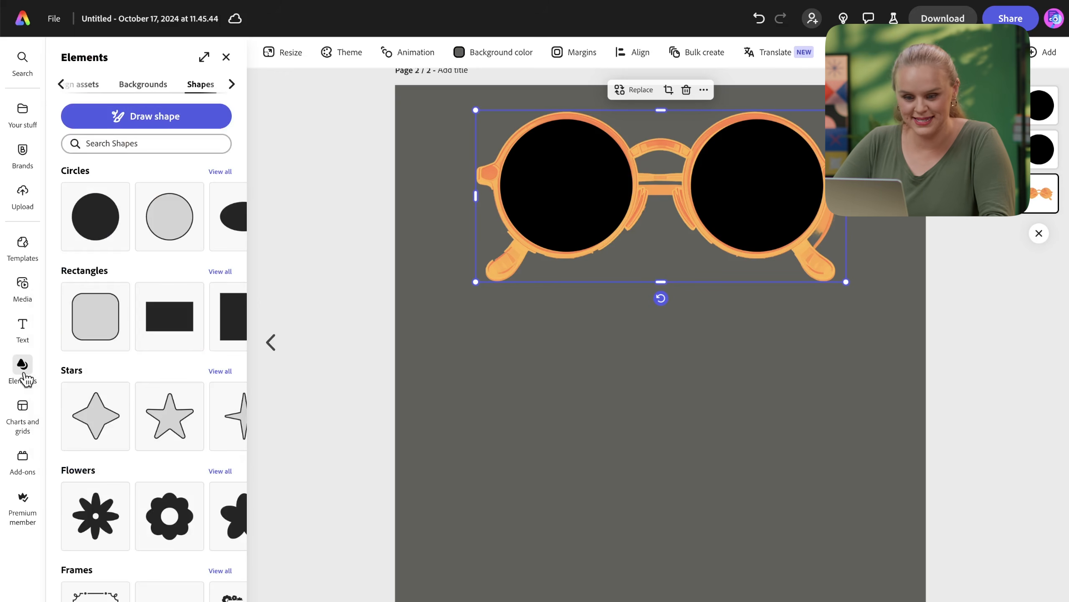
left_click(61, 84)
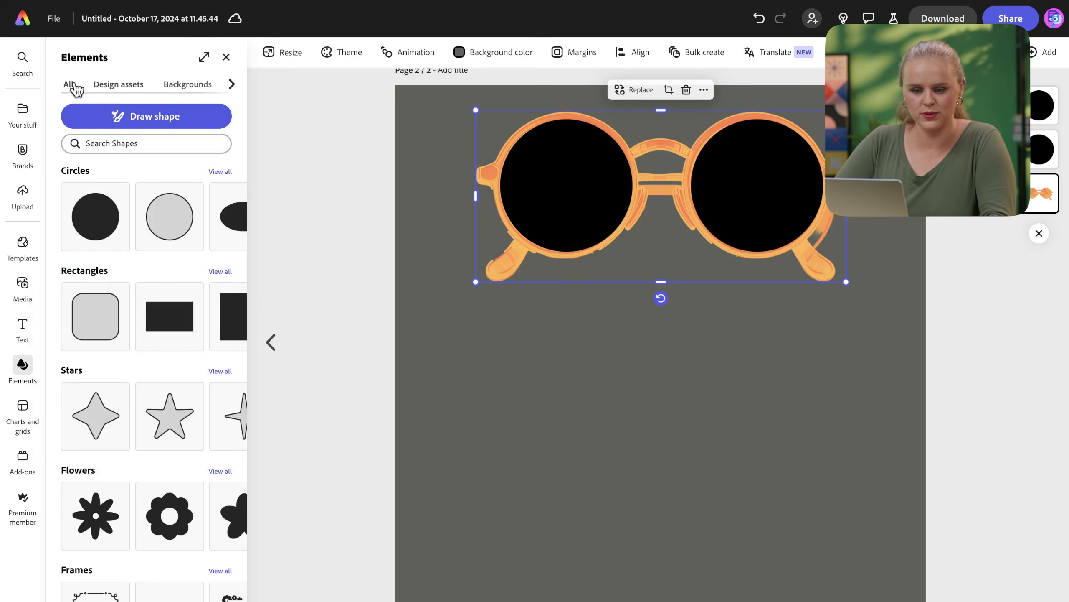
left_click(69, 86)
left_click(131, 113)
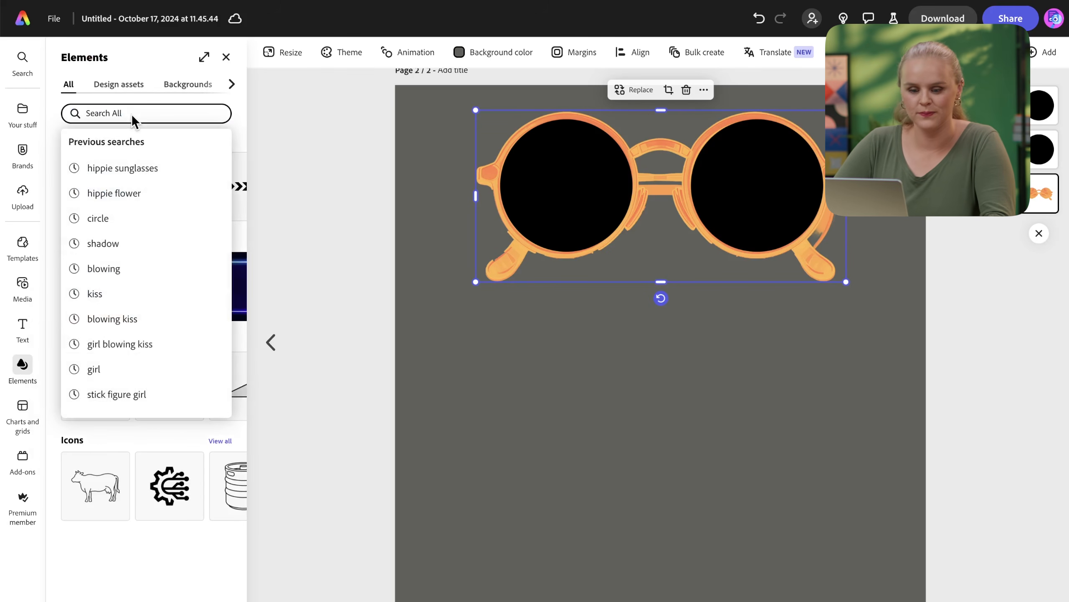
left_click(132, 192)
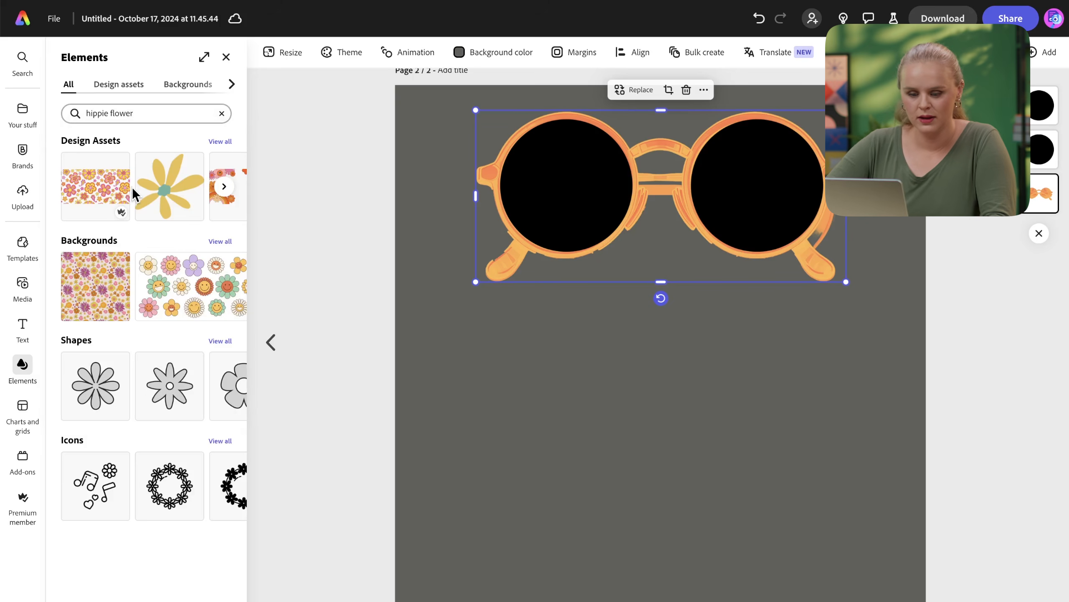
left_click(220, 141)
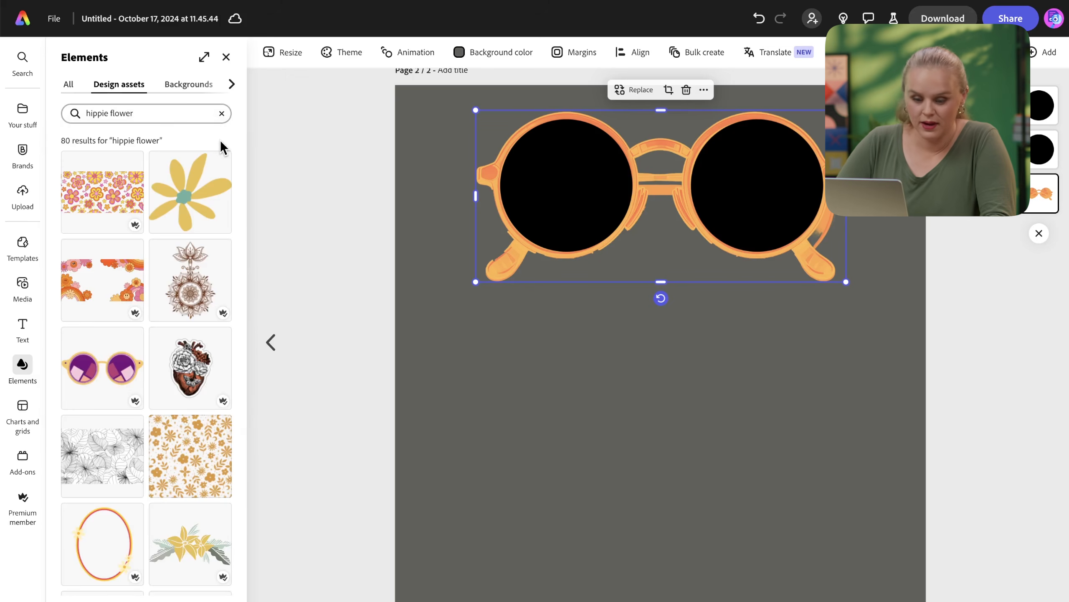
left_click(190, 199)
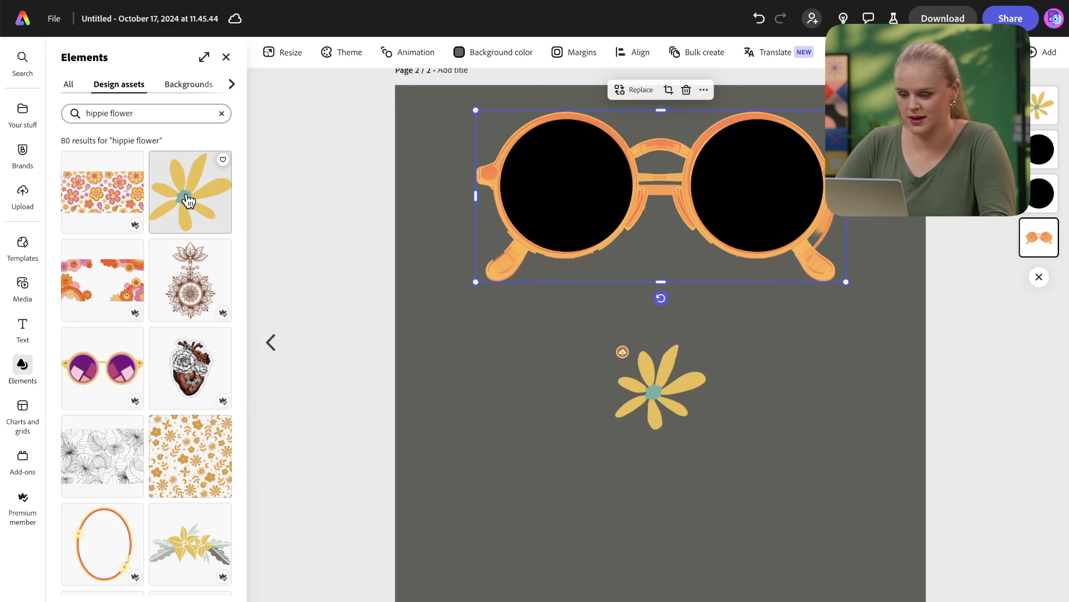
Move the yellow flower onto the left black lens and enlarge it to fill more of the lens.
left_click(670, 392)
left_click_drag(671, 392, 574, 188)
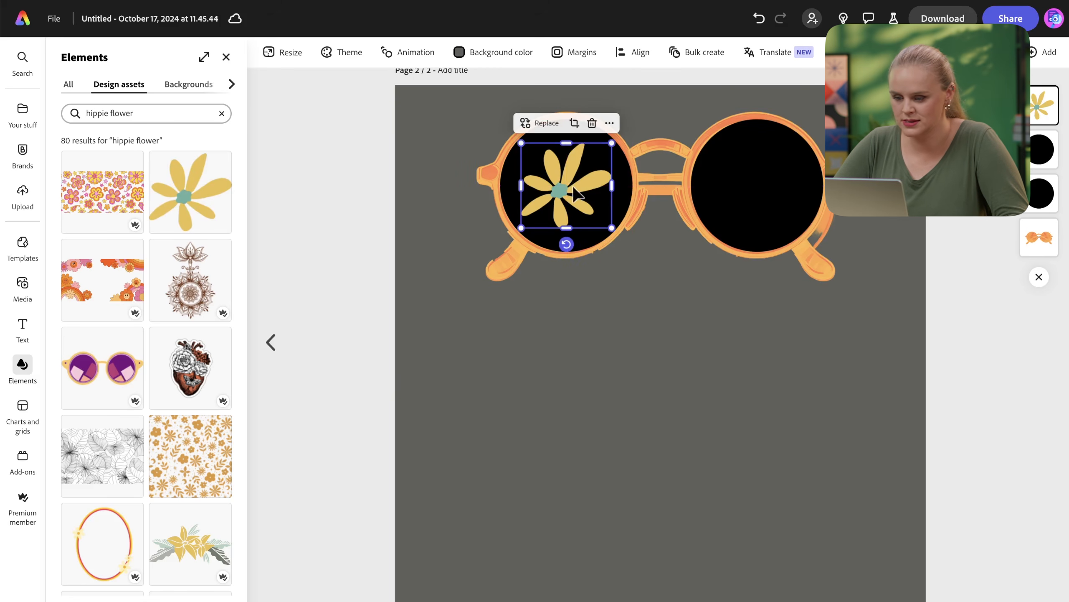
left_click_drag(612, 143, 622, 132)
left_click_drag(571, 172, 571, 172)
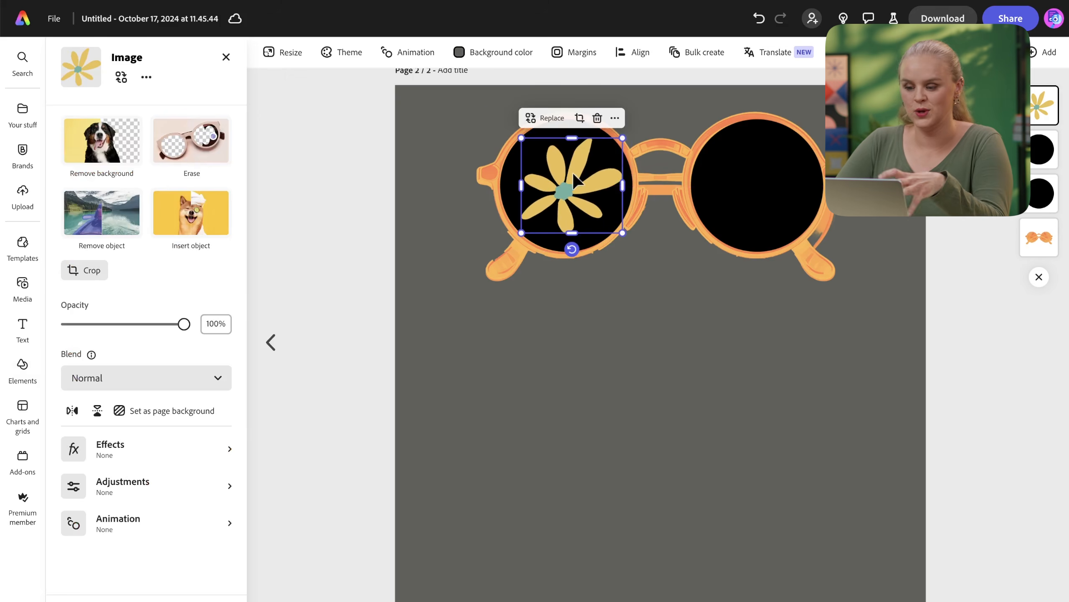
Try stacking both black lens circles above the flower in the layer order, and return the flower to the front.
left_click_drag(1039, 150, 1038, 88)
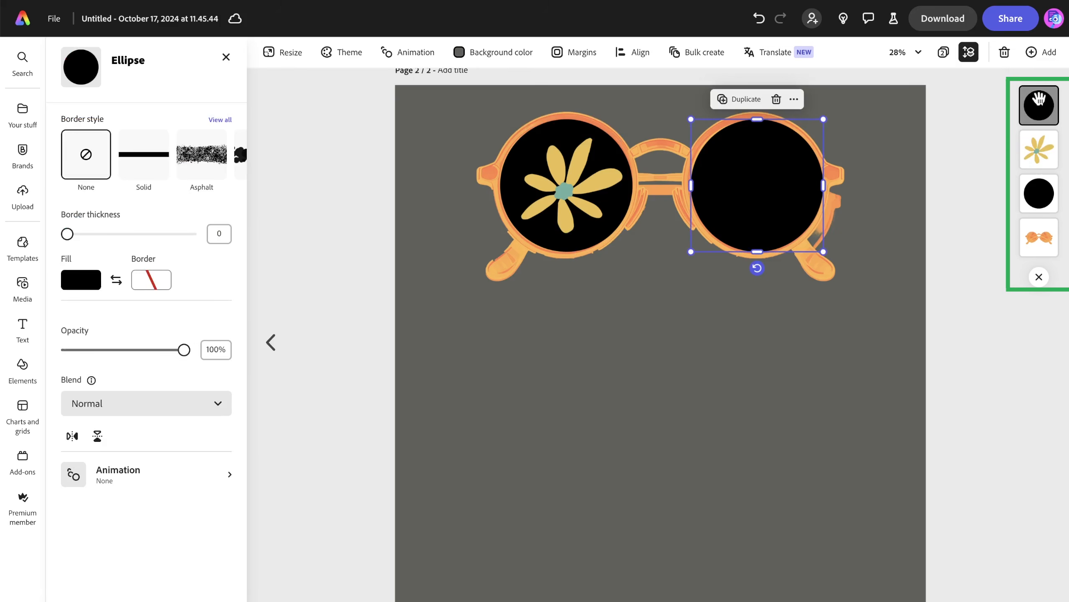
left_click_drag(1043, 191, 1037, 146)
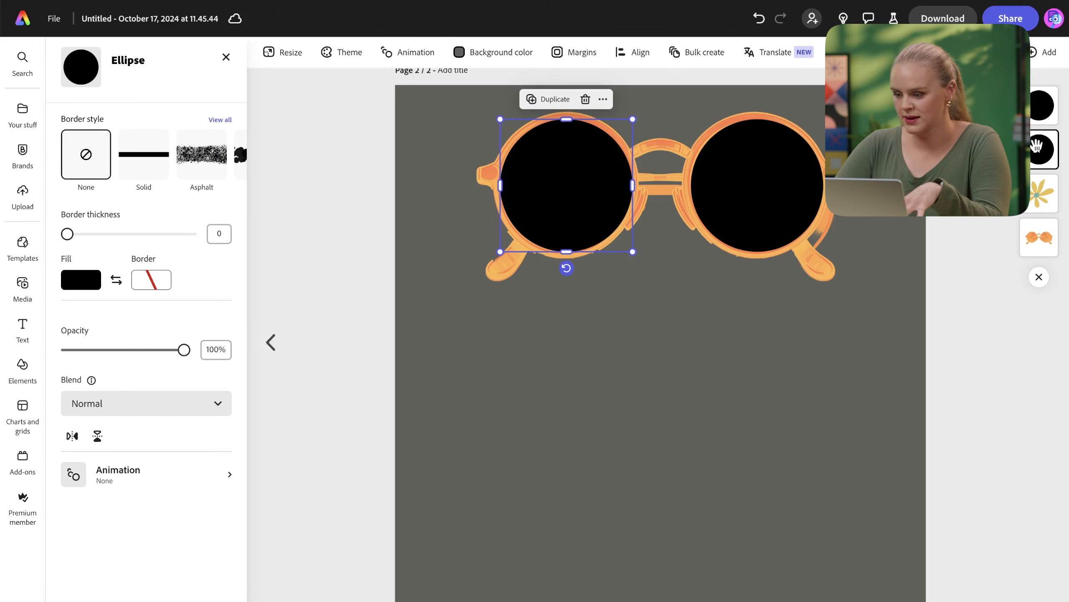
left_click_drag(1038, 202, 1038, 113)
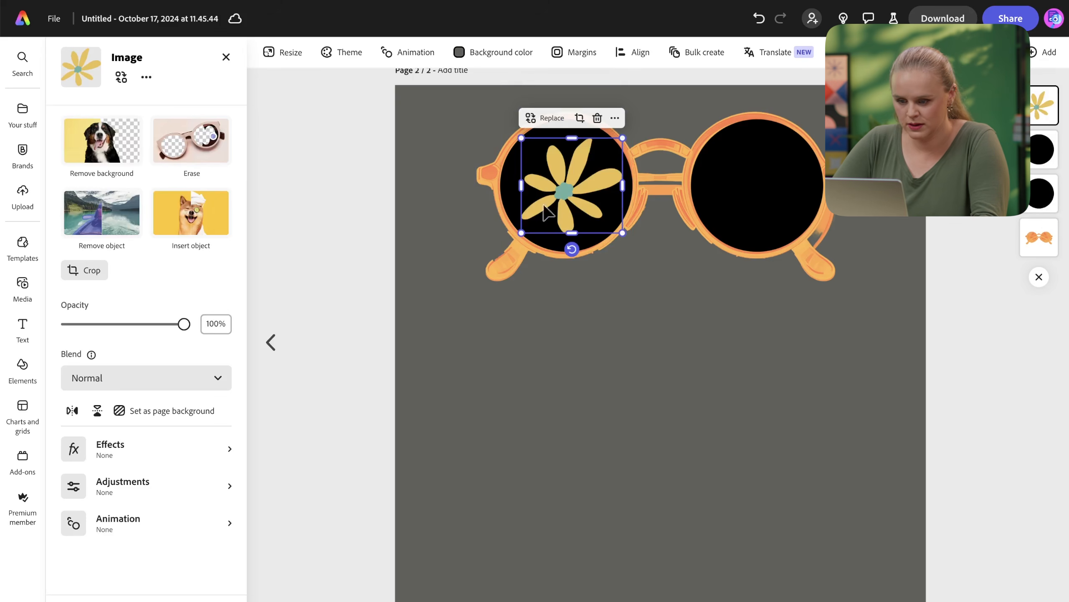
Enlarge and recenter the flower in the left lens, and recolor it with a custom duotone using #32B7E0 for both shadows and highlights.
left_click_drag(522, 233, 515, 238)
left_click_drag(558, 198, 560, 191)
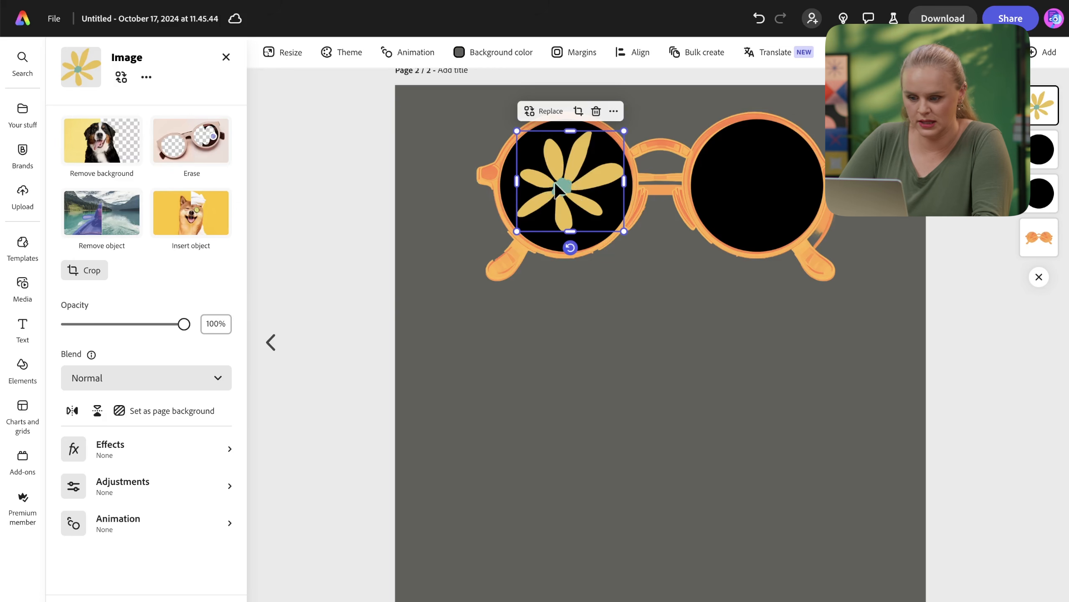
left_click(112, 453)
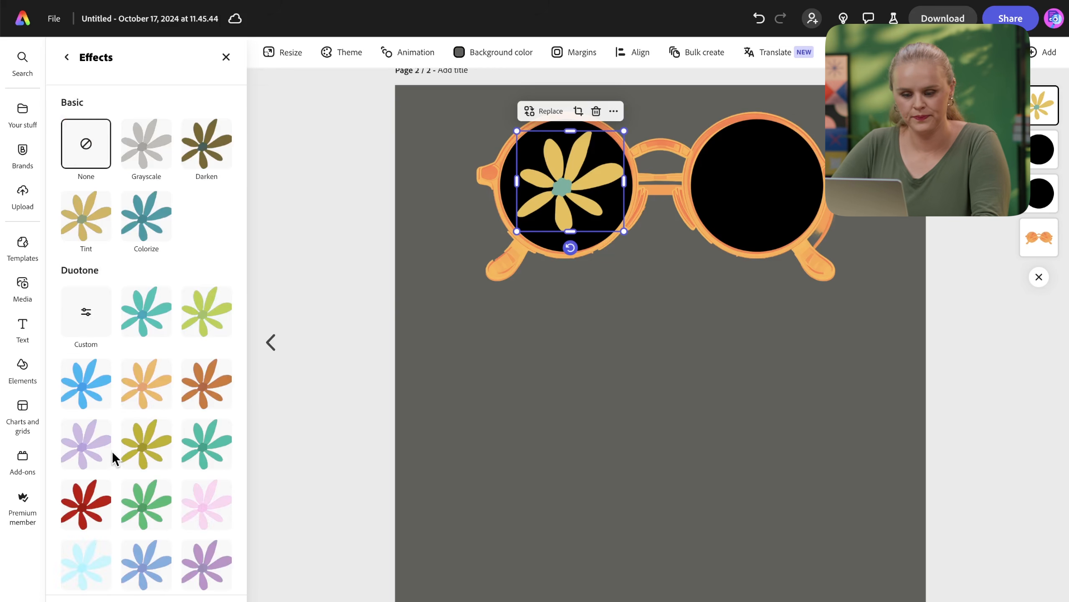
left_click(83, 314)
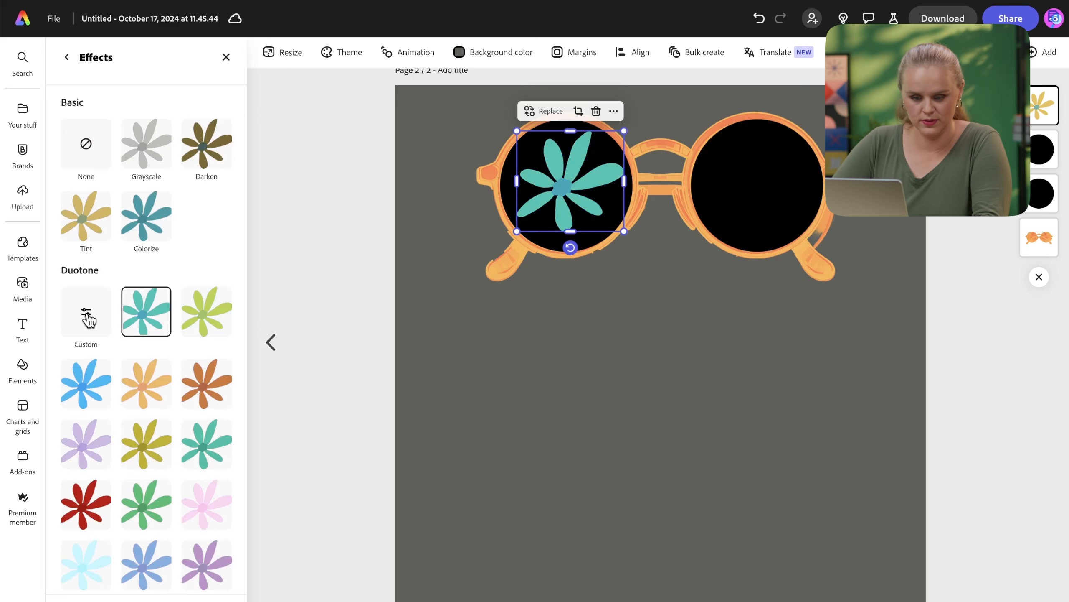
left_click(87, 315)
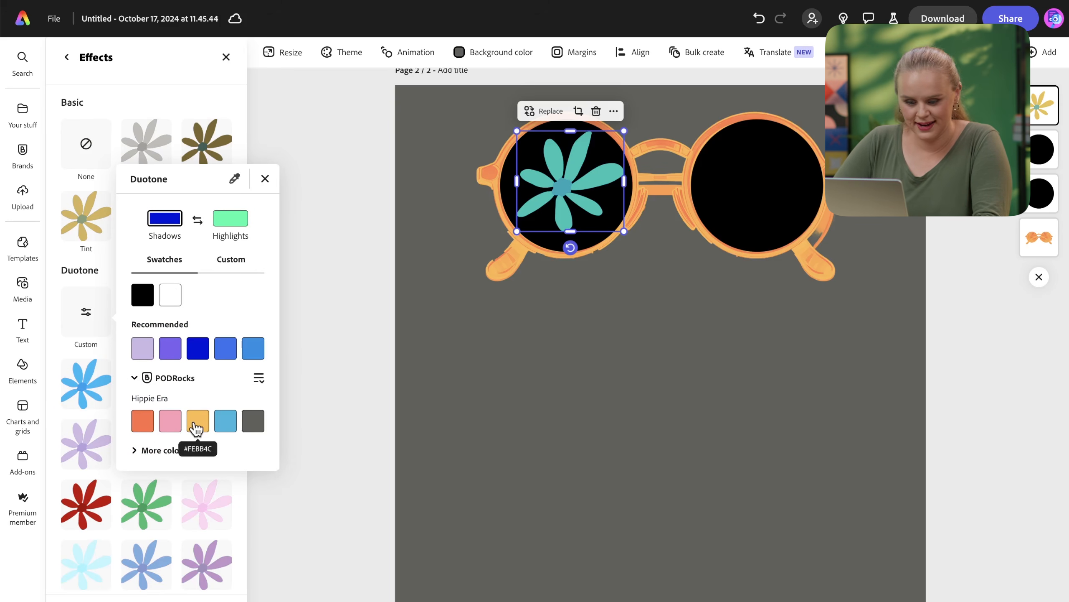
left_click(222, 427)
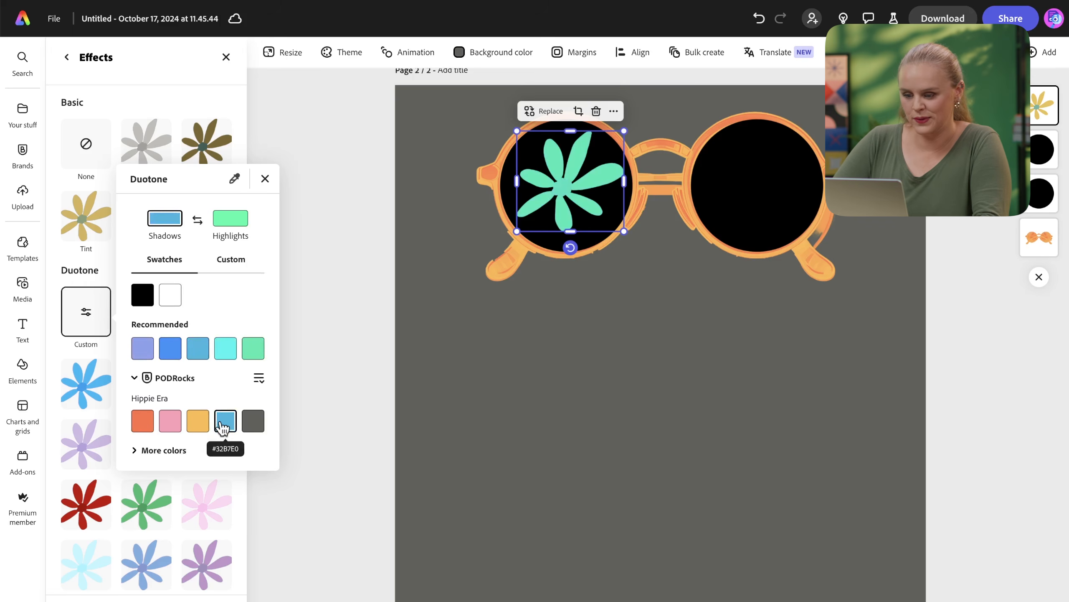
left_click(227, 219)
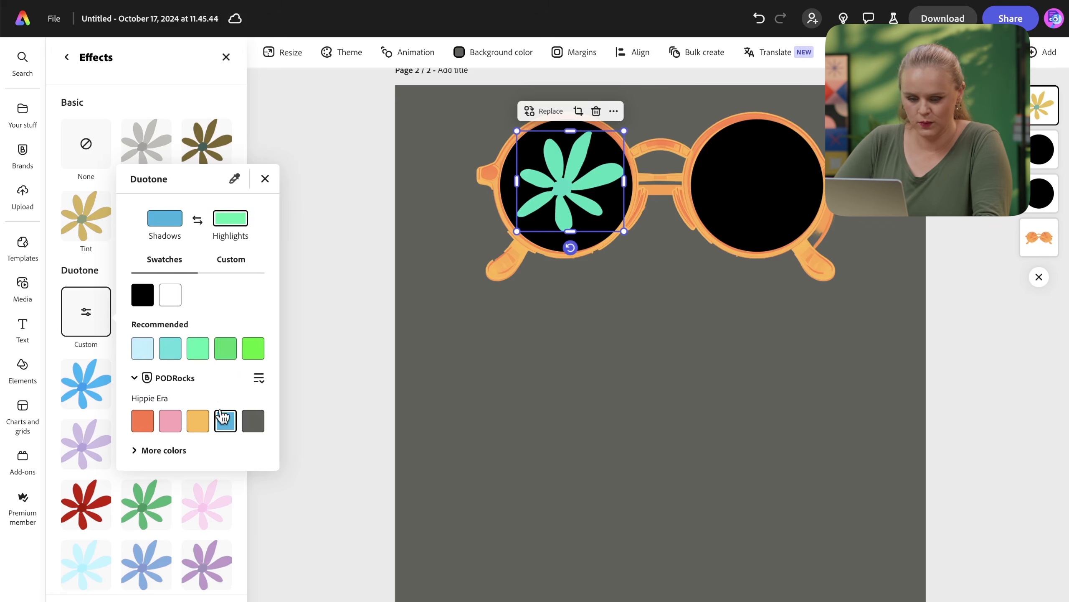
left_click(226, 422)
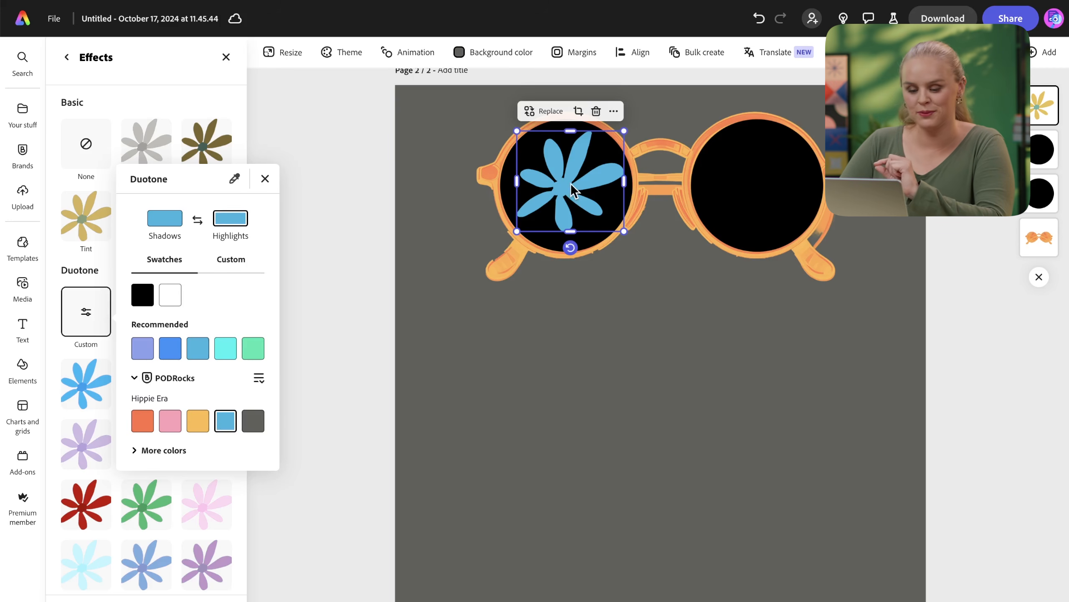
left_click(543, 350)
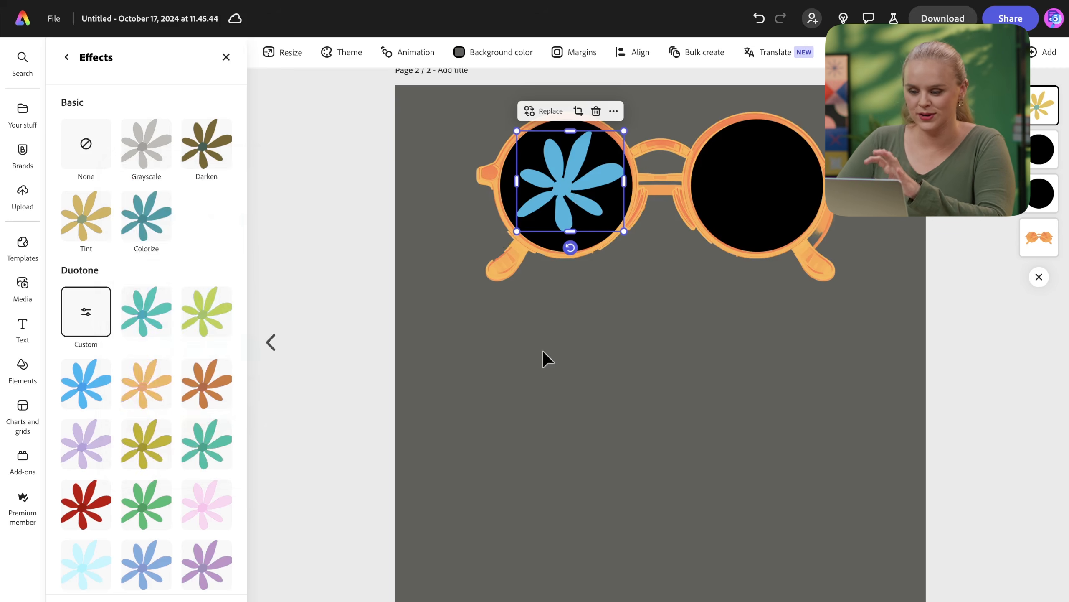
Clear the "hippie flower" search among the shapes and add a solid circle to the page.
left_click(458, 369)
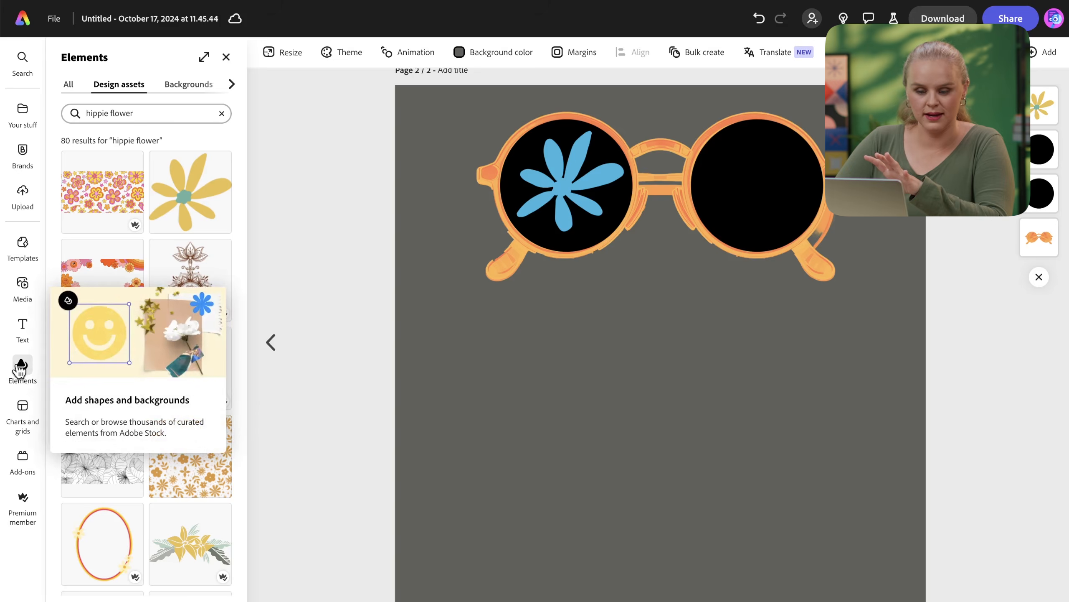
left_click(231, 85)
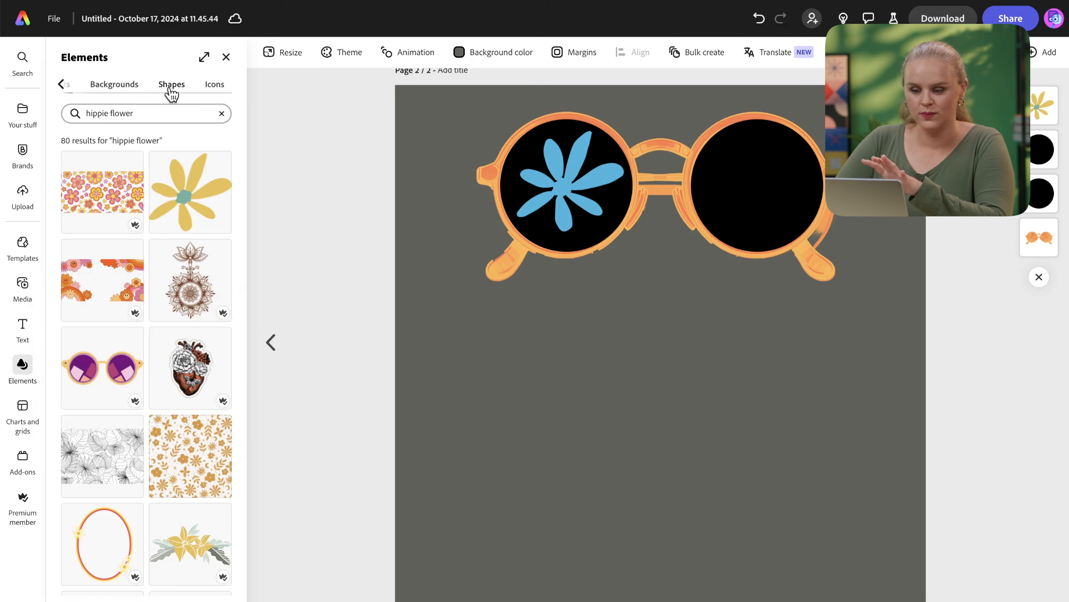
left_click(173, 87)
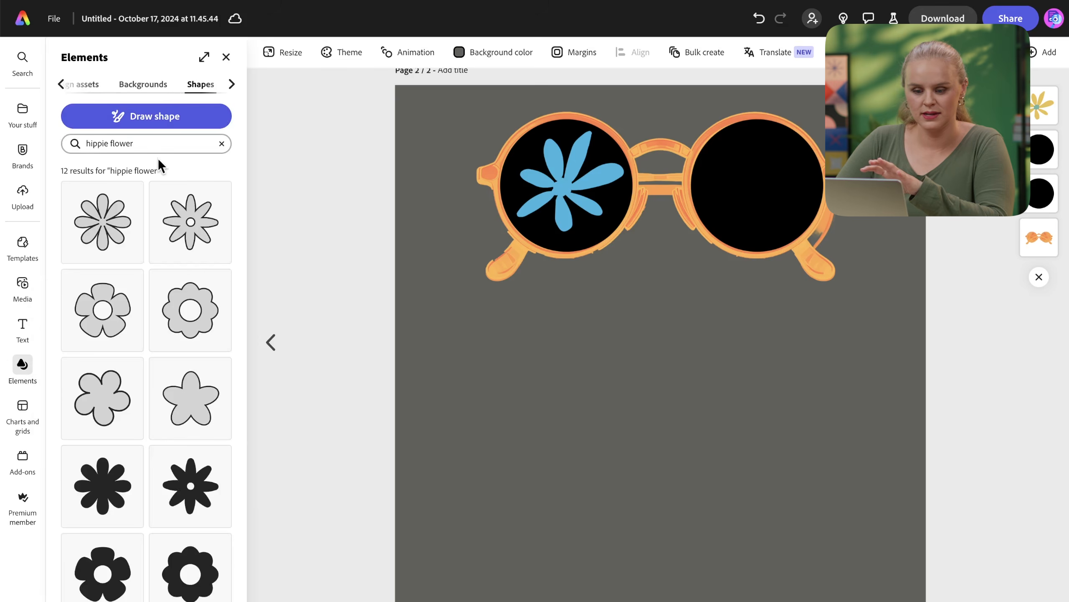
left_click(222, 143)
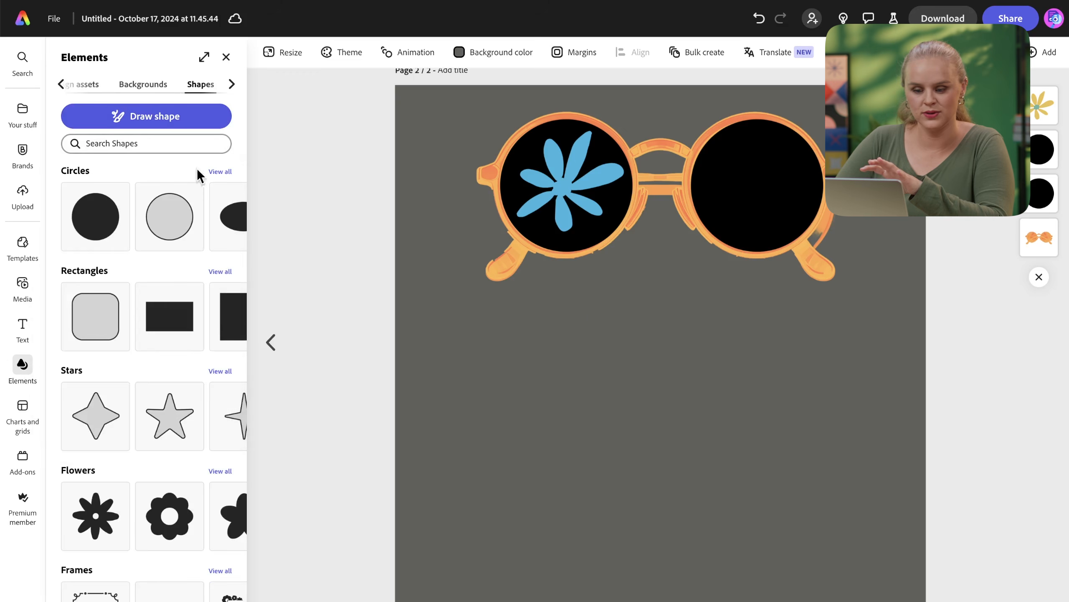
left_click(104, 212)
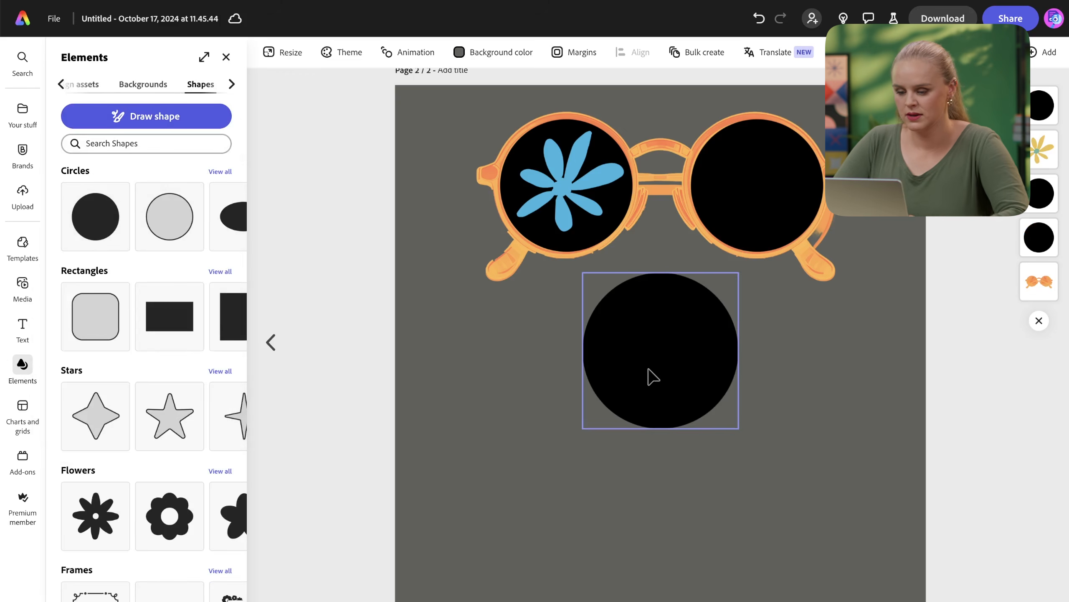
Shrink the new black circle and place it over the center of the blue flower.
left_click_drag(652, 374, 606, 375)
left_click_drag(691, 272, 566, 184)
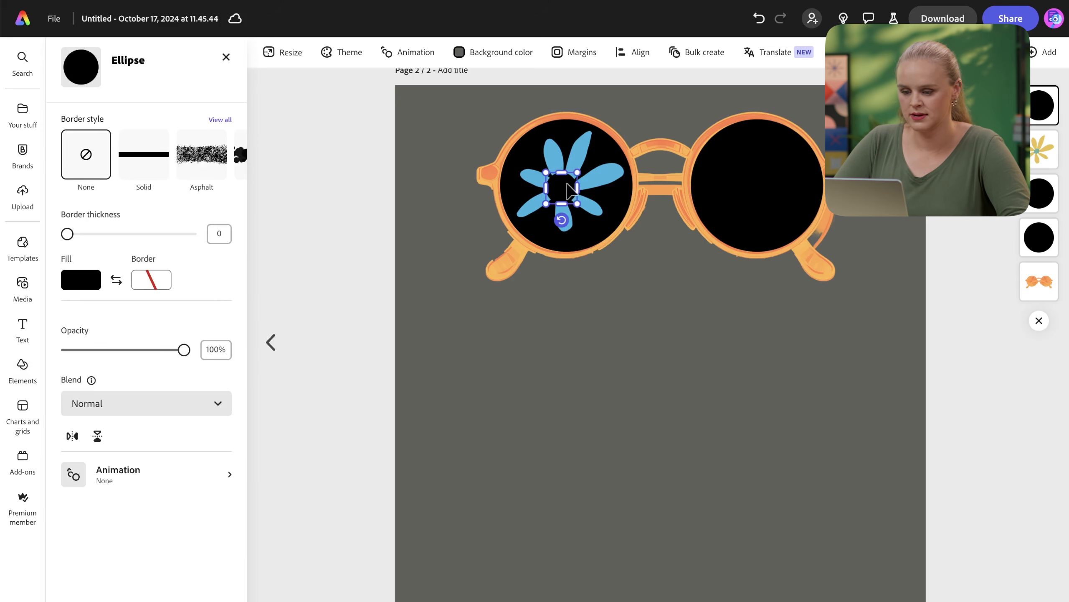
left_click_drag(577, 170, 563, 186)
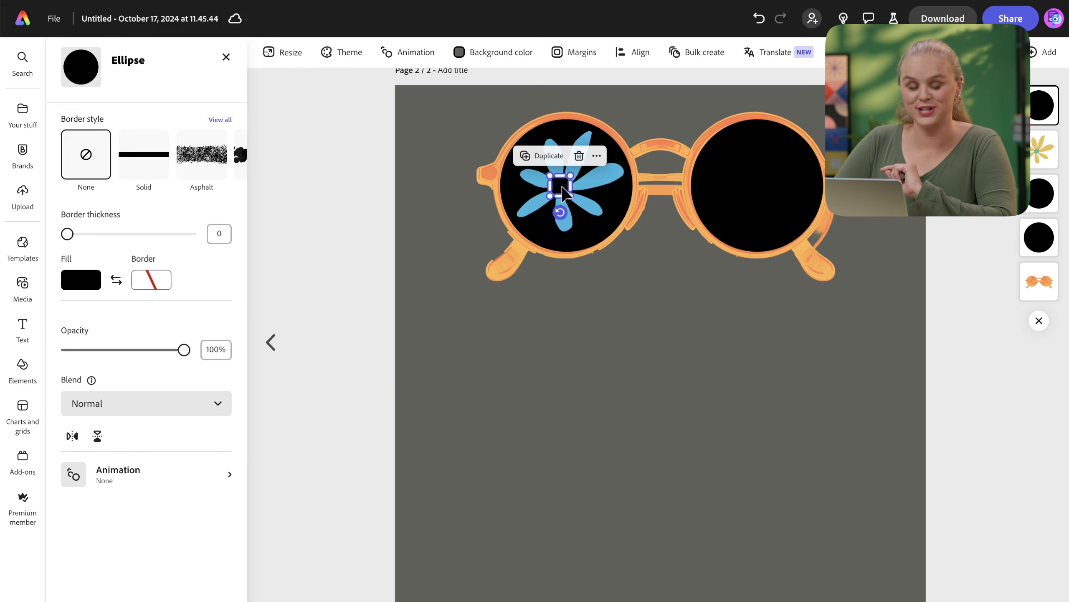
Fill the small center circle with the Hippie Era orange #FE6F46.
left_click(91, 287)
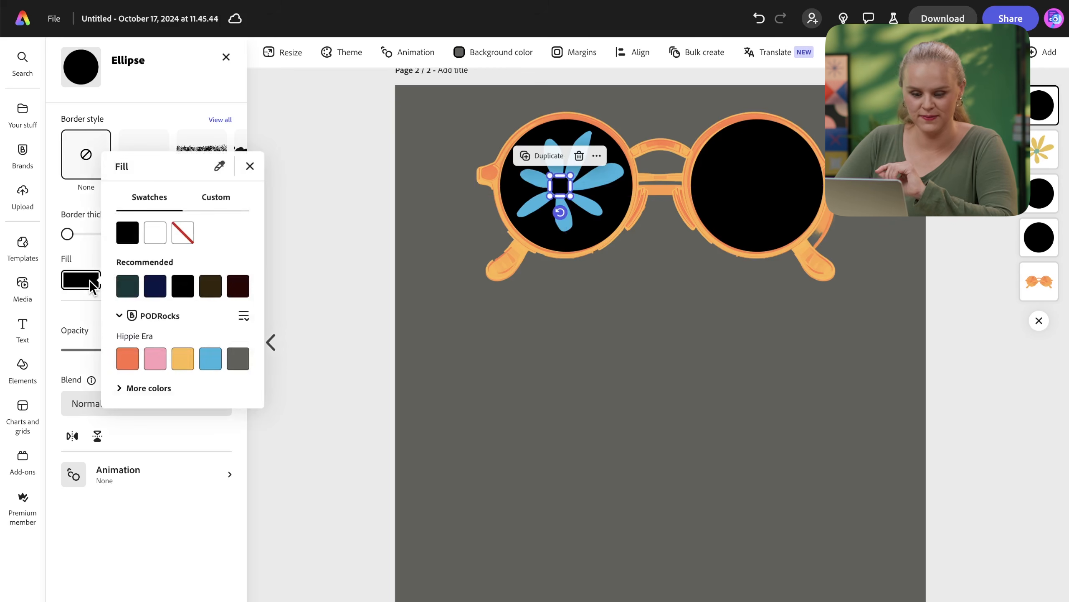
left_click(128, 362)
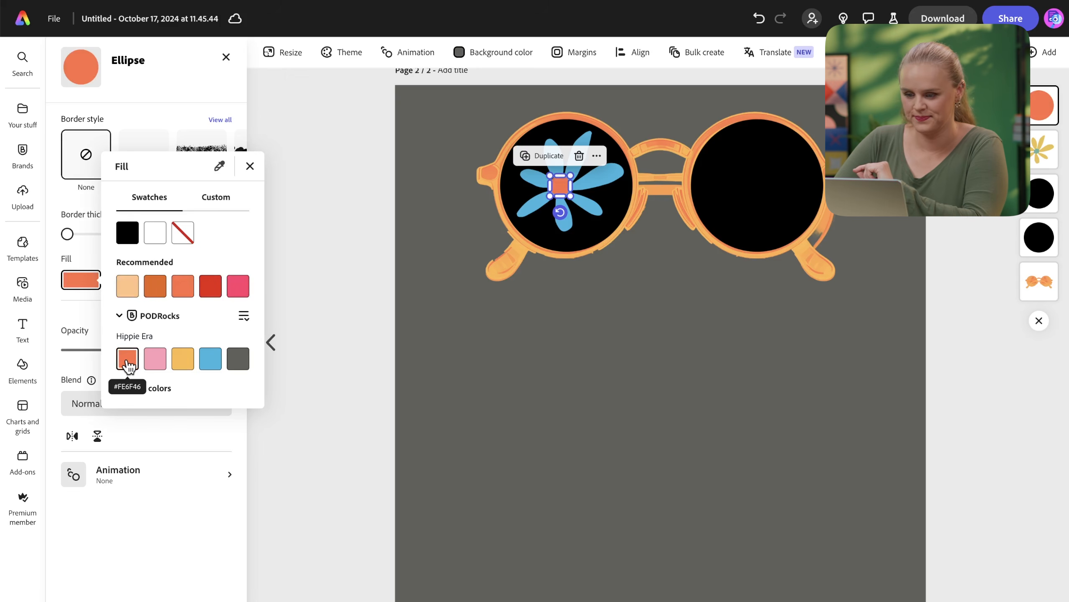
left_click(527, 356)
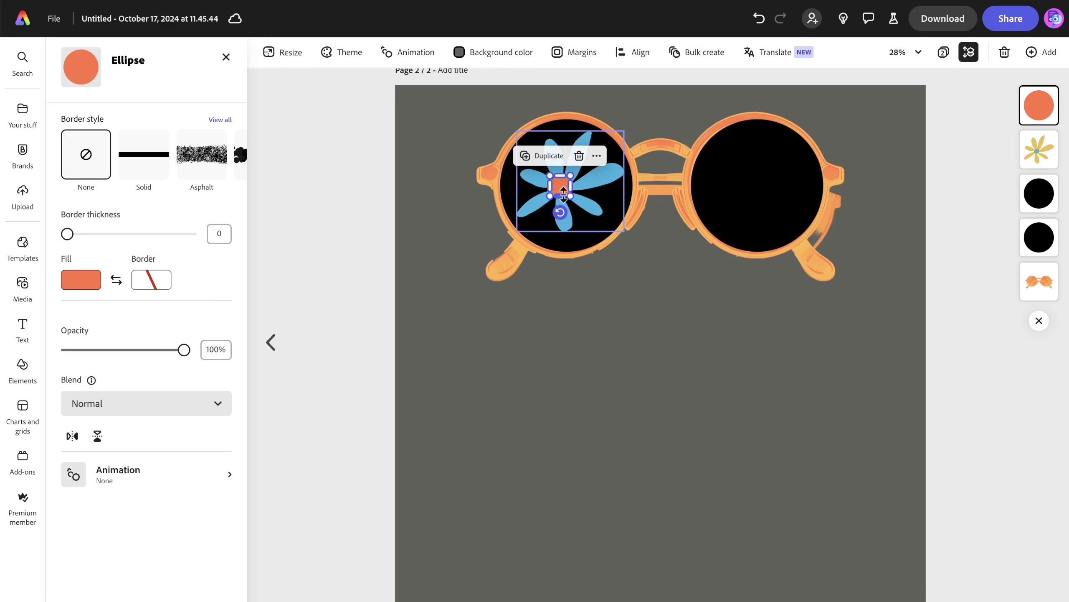
Group the orange center circle with the blue flower in the left lens.
key("shift")
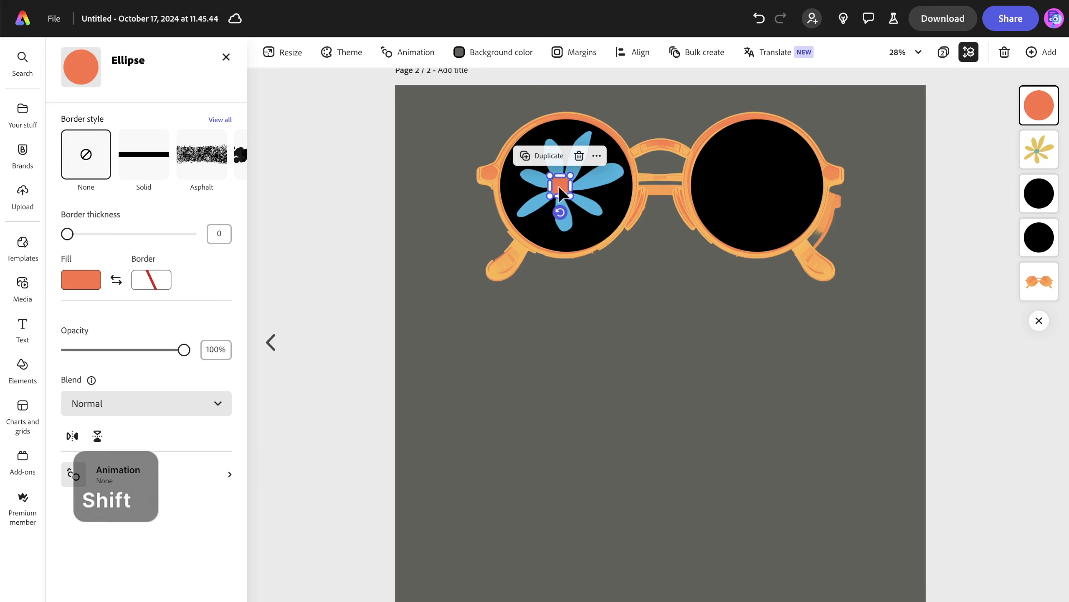
left_click(588, 205, "shift")
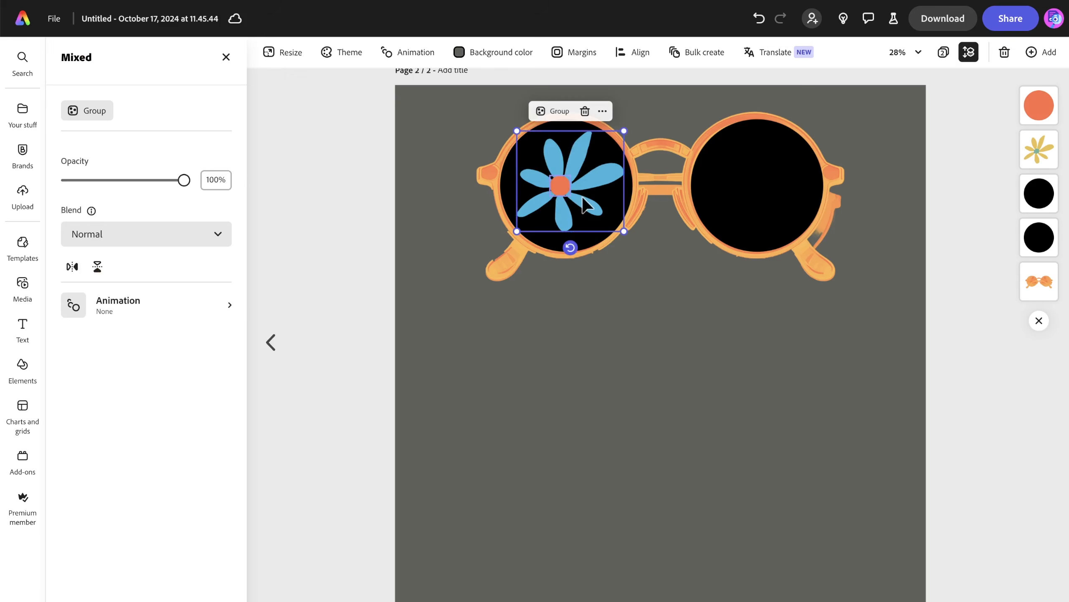
left_click(549, 111)
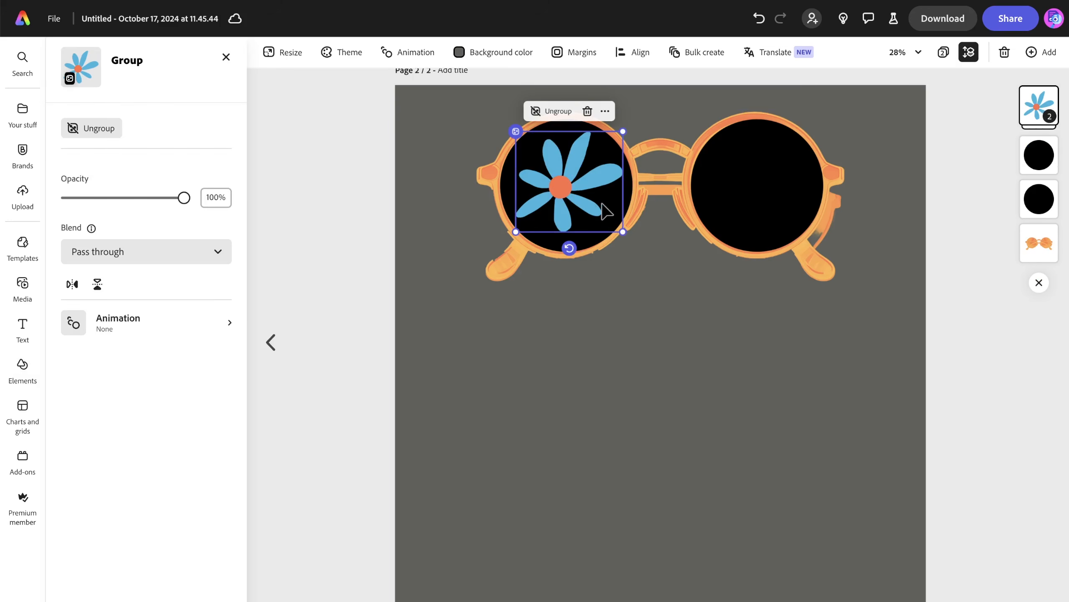
Duplicate the flower group, place the copy over the right lens, and flip it vertically.
key("ctrl+d")
left_click_drag(592, 201, 779, 198)
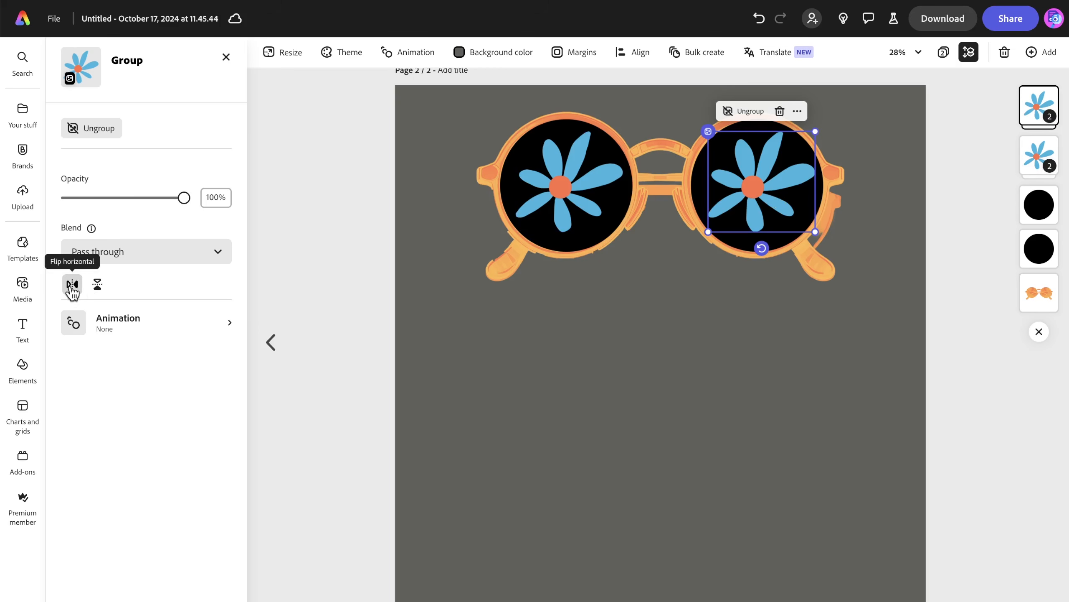
left_click(95, 288)
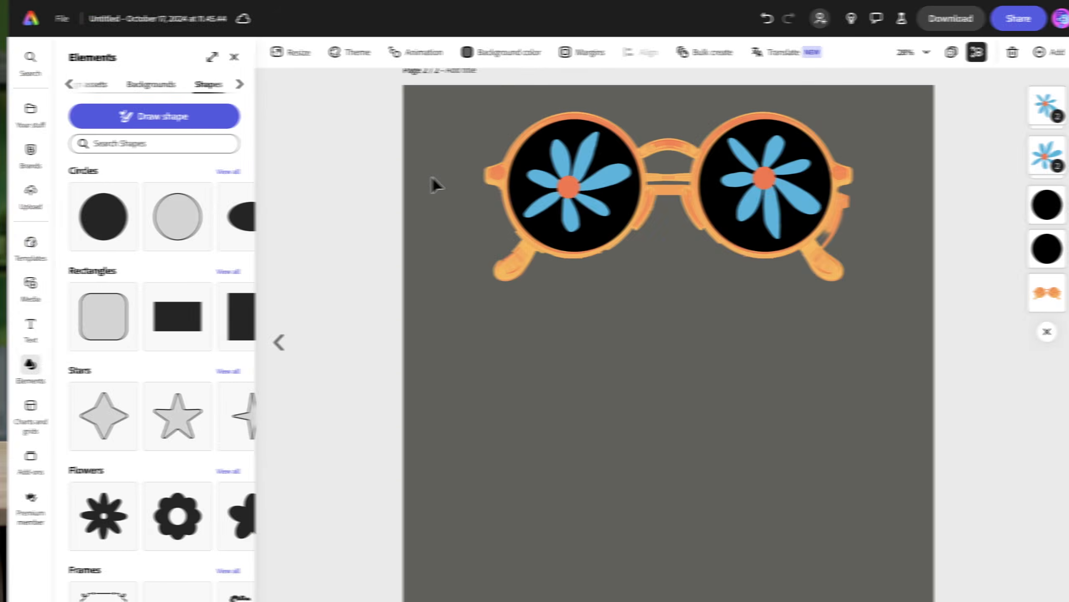
Remove the background color from the sunglasses page by setting it to no fill.
left_click(488, 53)
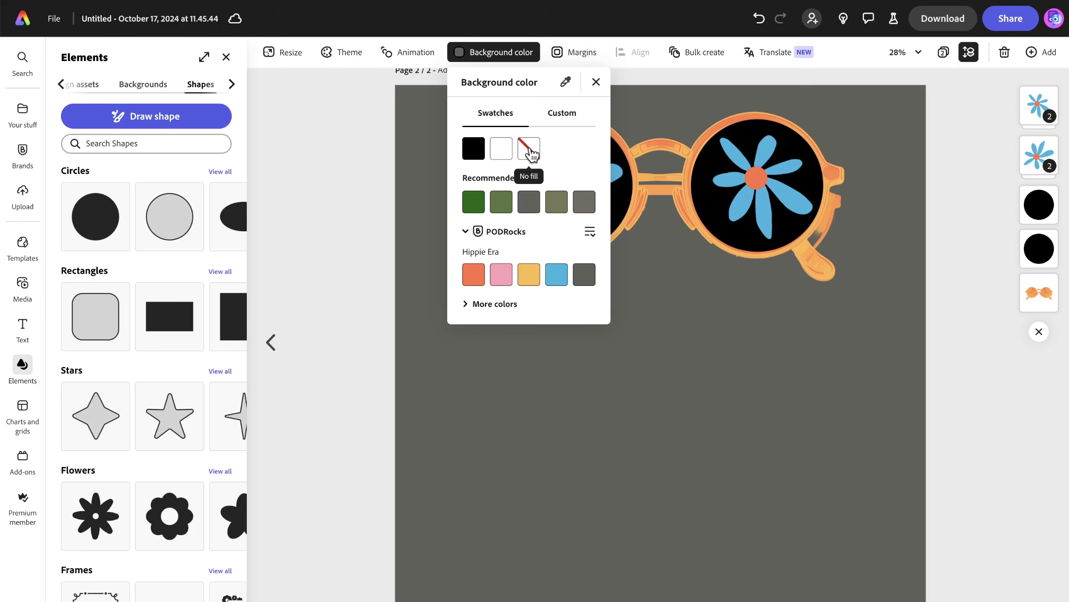
left_click(530, 152)
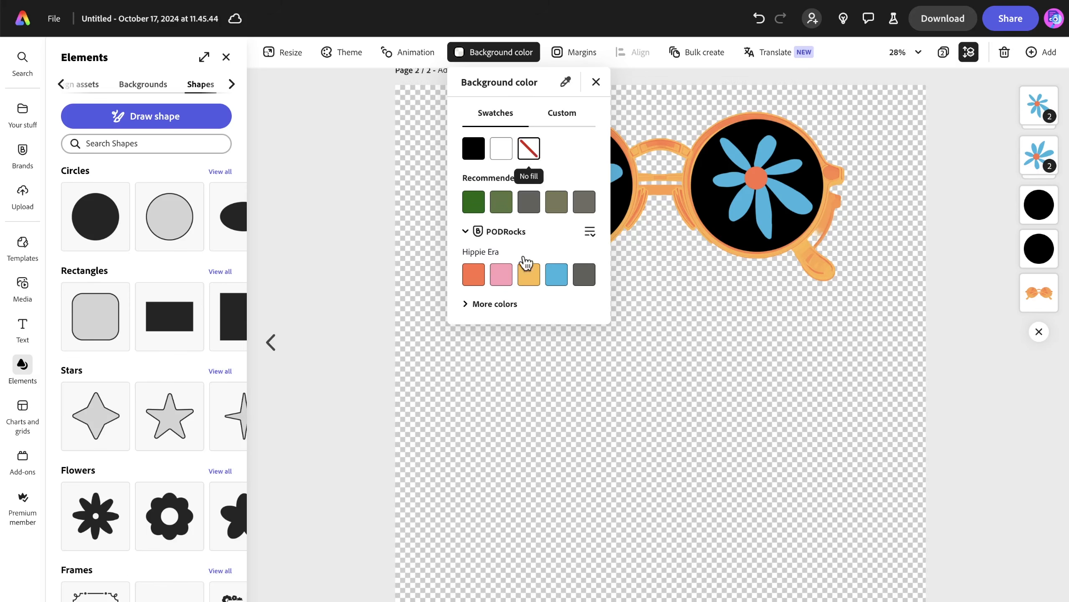
left_click(513, 403)
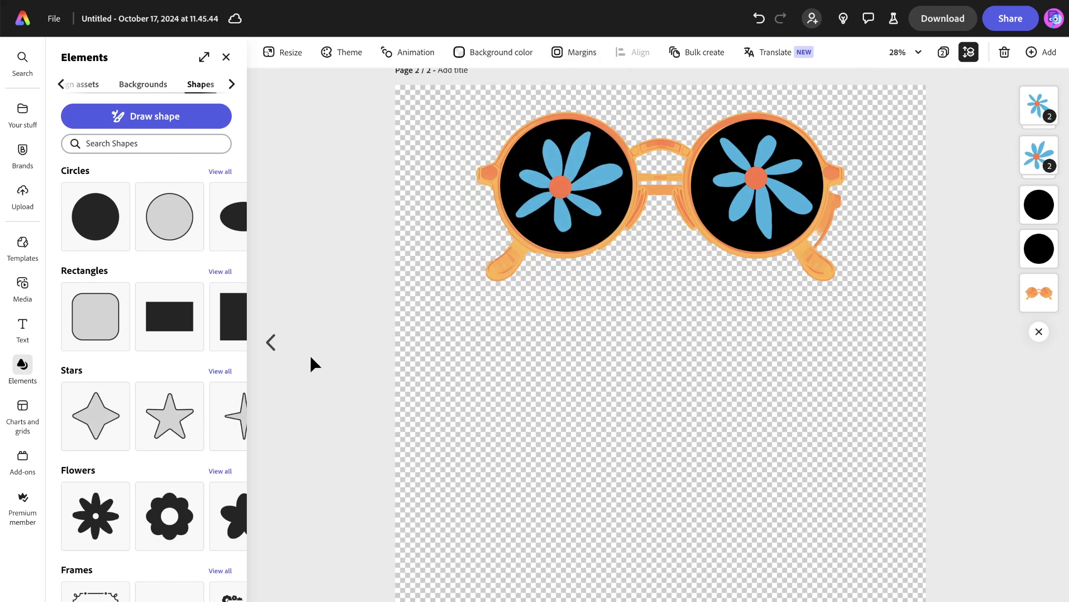
Go to the In My Hippie Era page and set its background color to no fill.
left_click(272, 346)
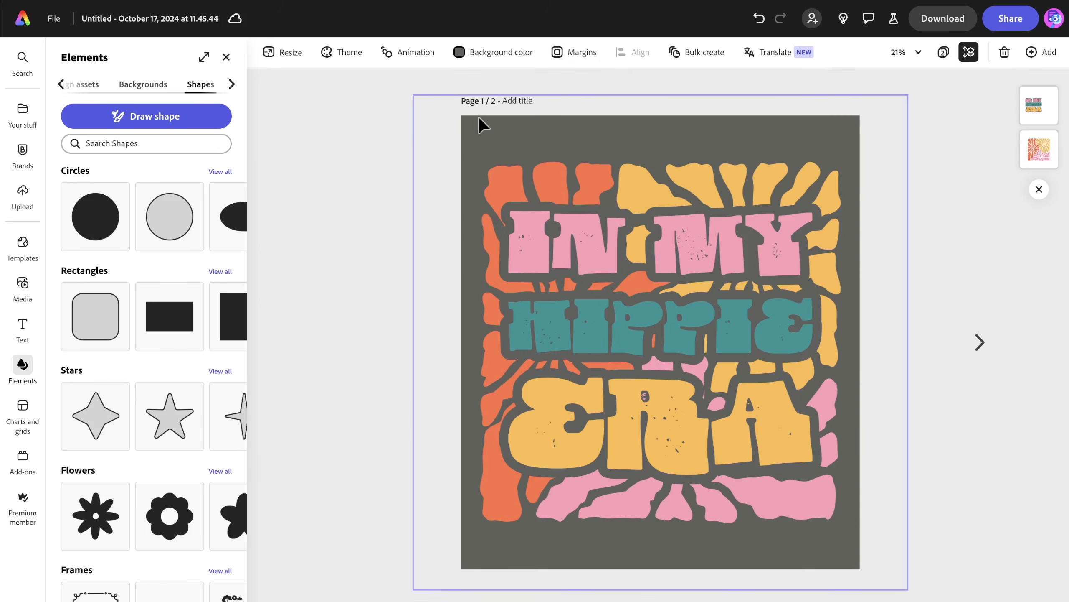
left_click(470, 124)
left_click(497, 54)
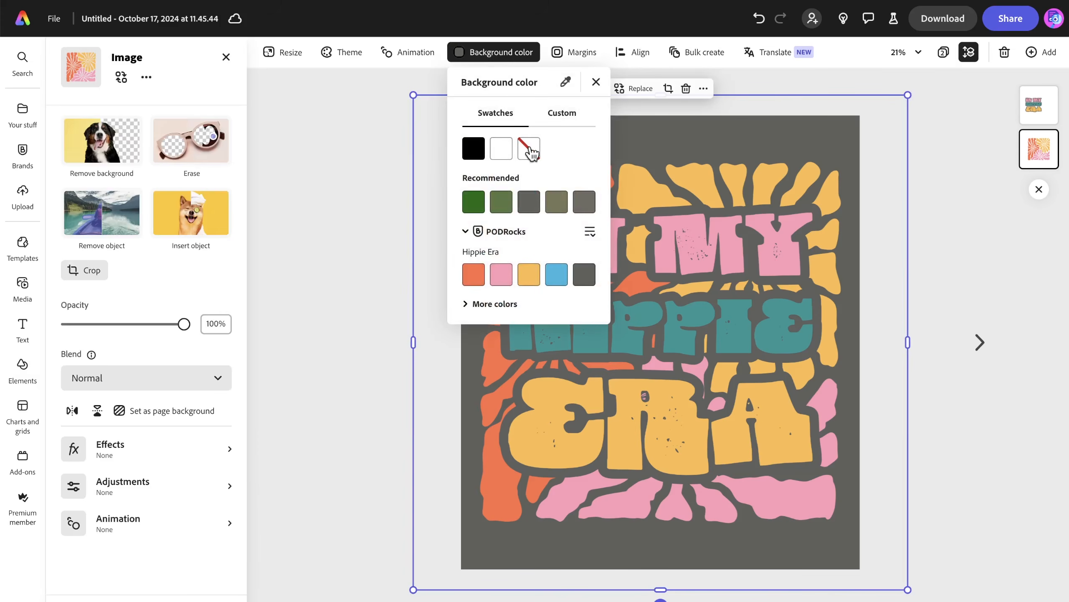
left_click(529, 148)
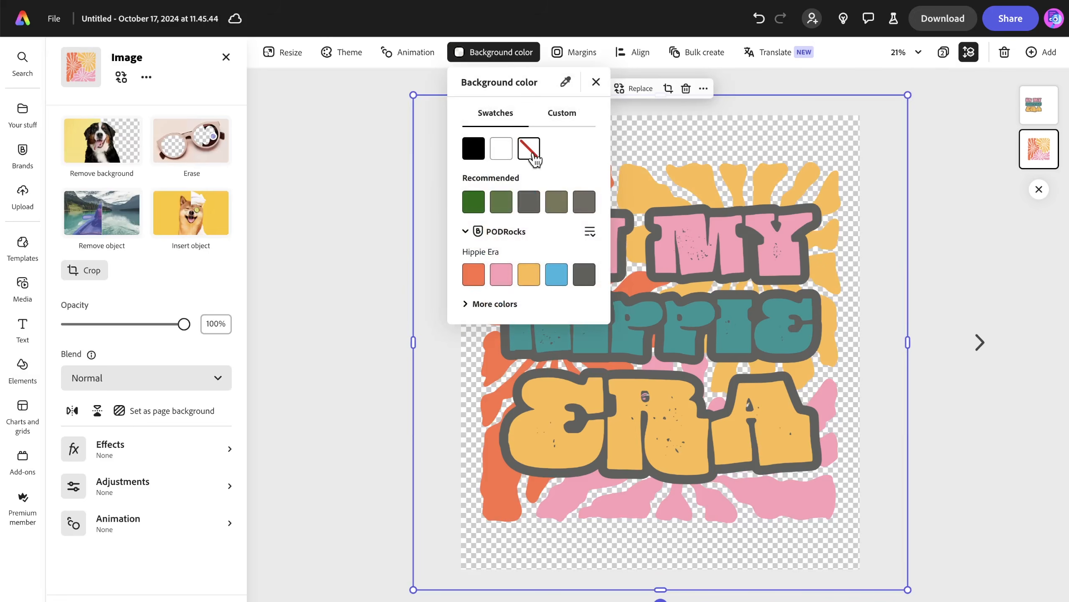
left_click(367, 164)
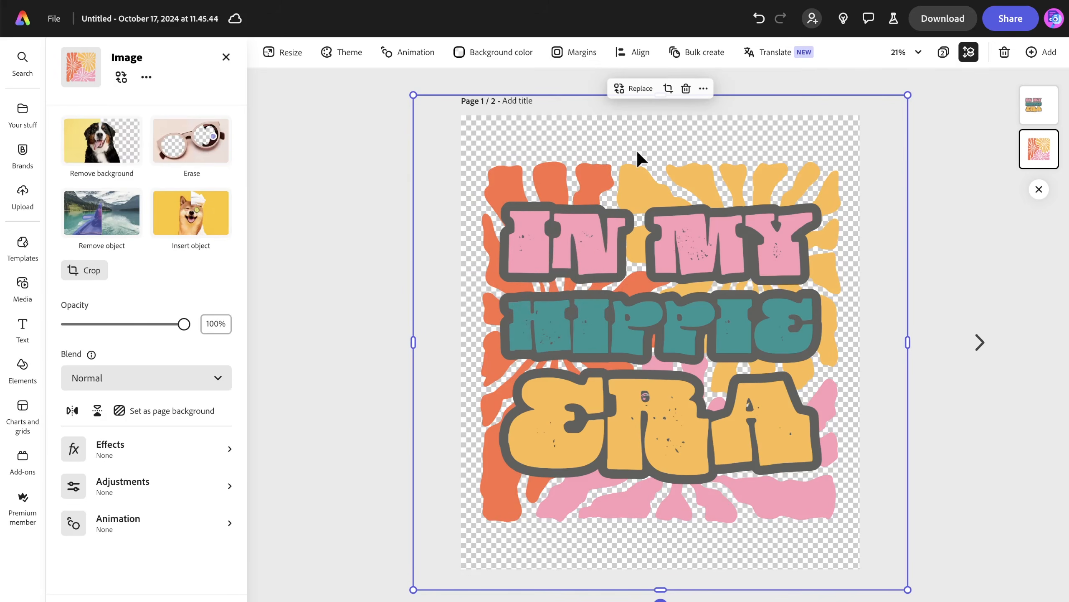
Select both pages in the page overview and download all pages in the Transparent PNG format.
left_click(935, 25)
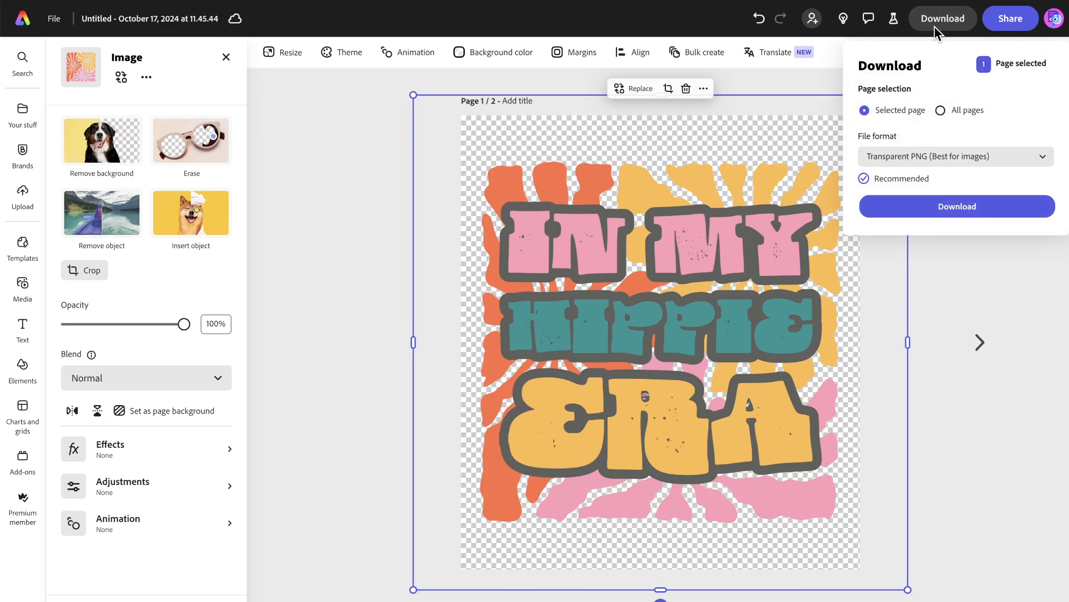
left_click(940, 281)
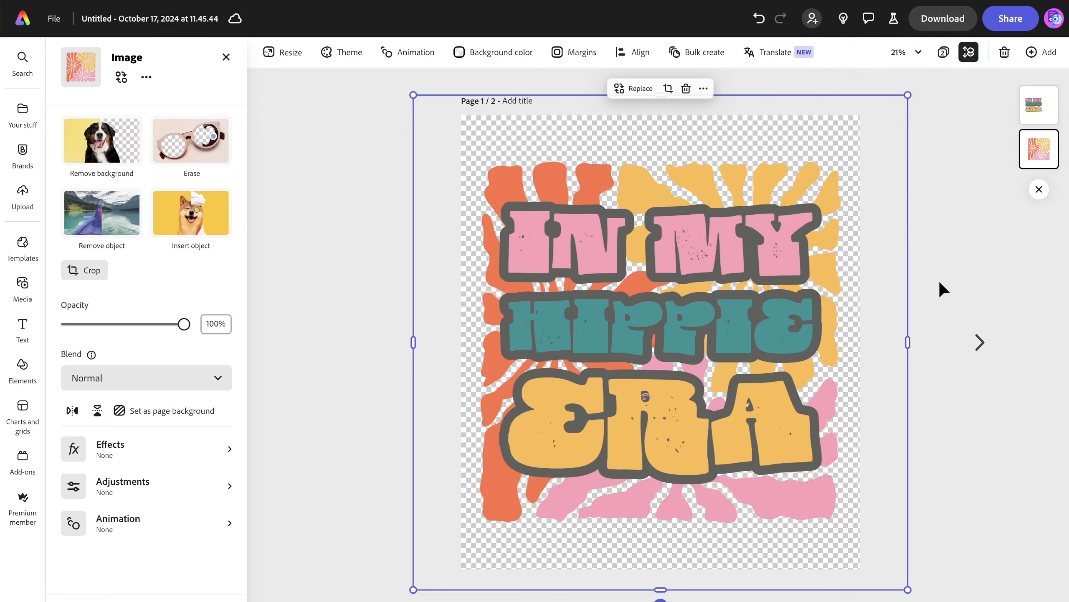
left_click(941, 119)
left_click(945, 52)
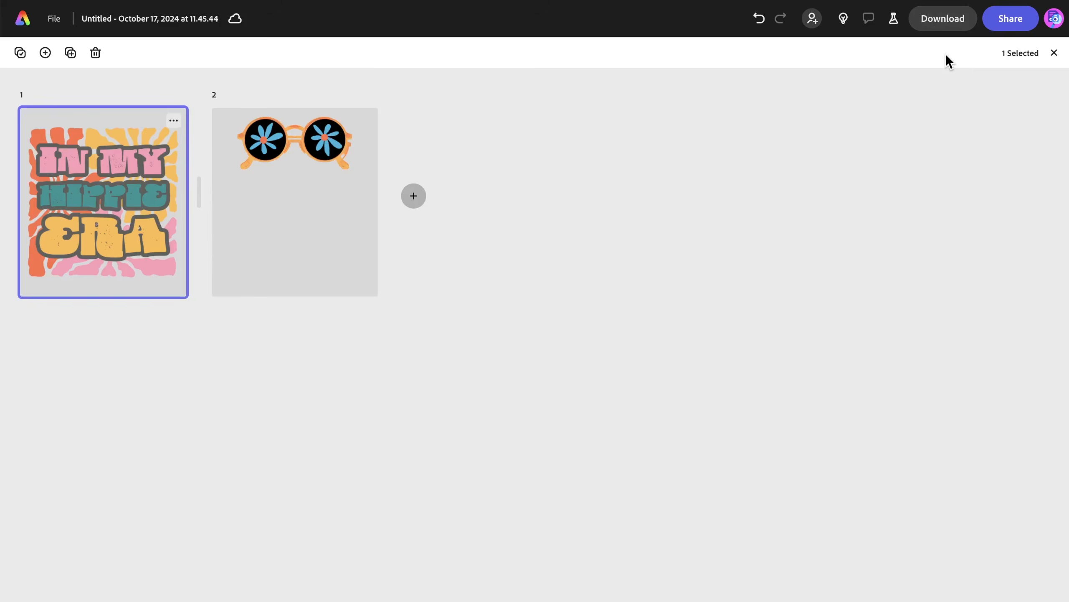
left_click(225, 122)
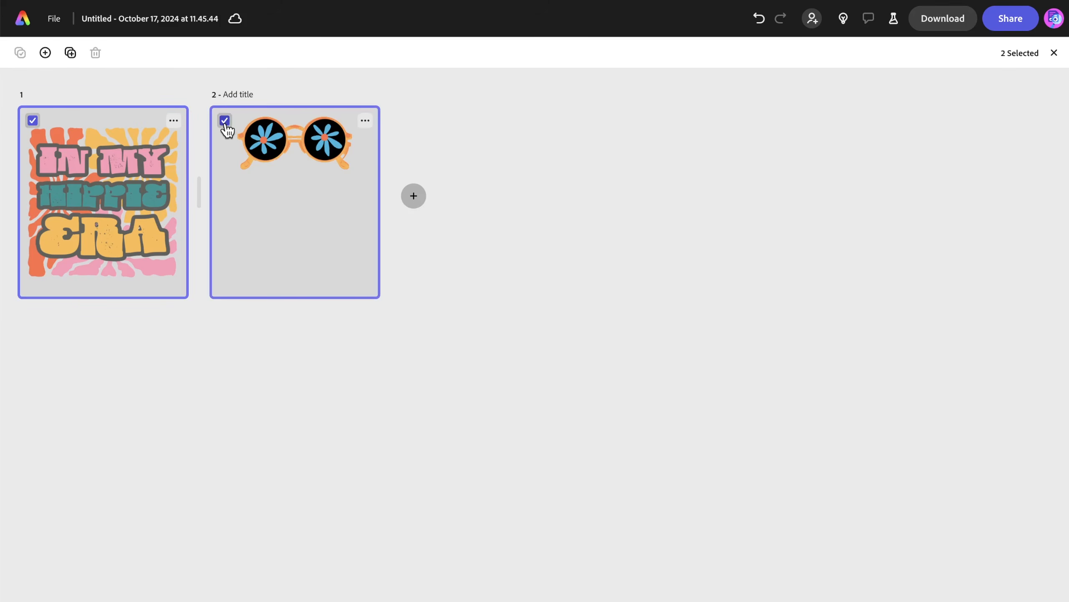
left_click(953, 21)
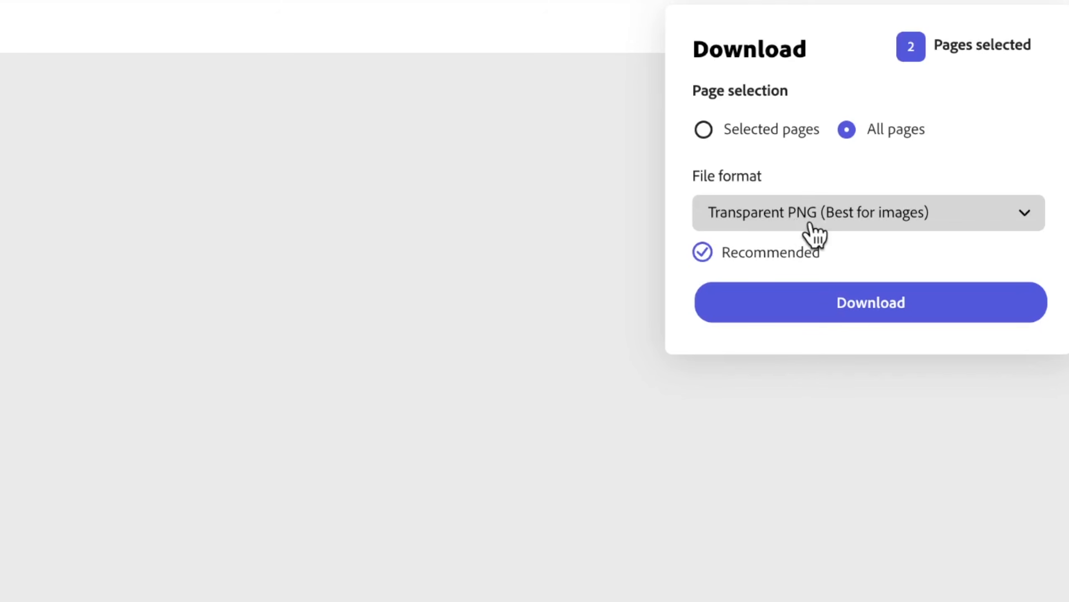
left_click(828, 308)
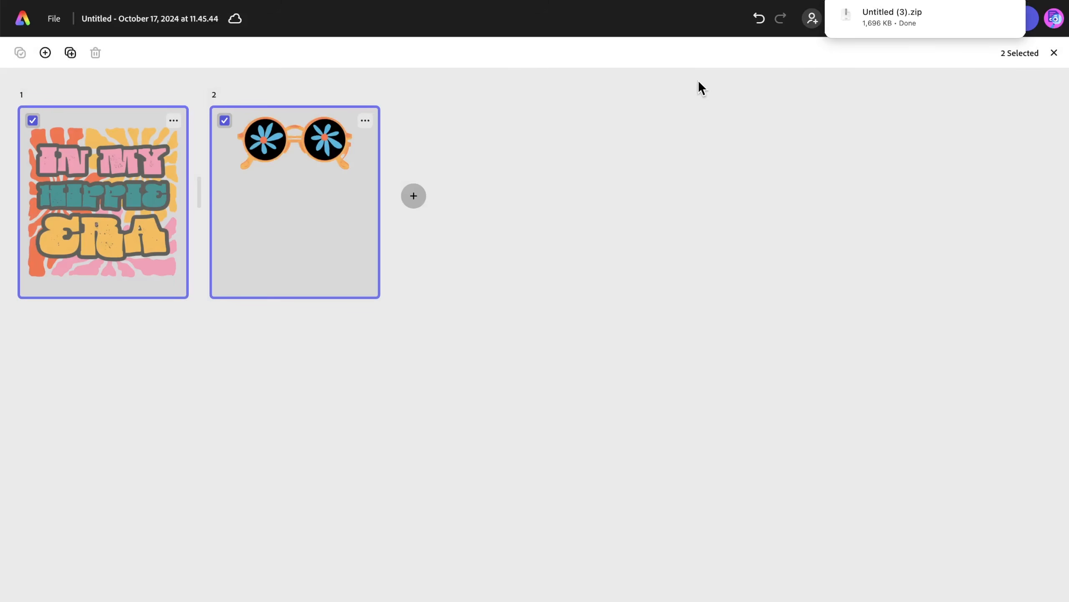
Show the downloaded Untitled (3).zip in Finder, extract it, and expand the resulting Untitled 4 folder.
left_click(981, 15)
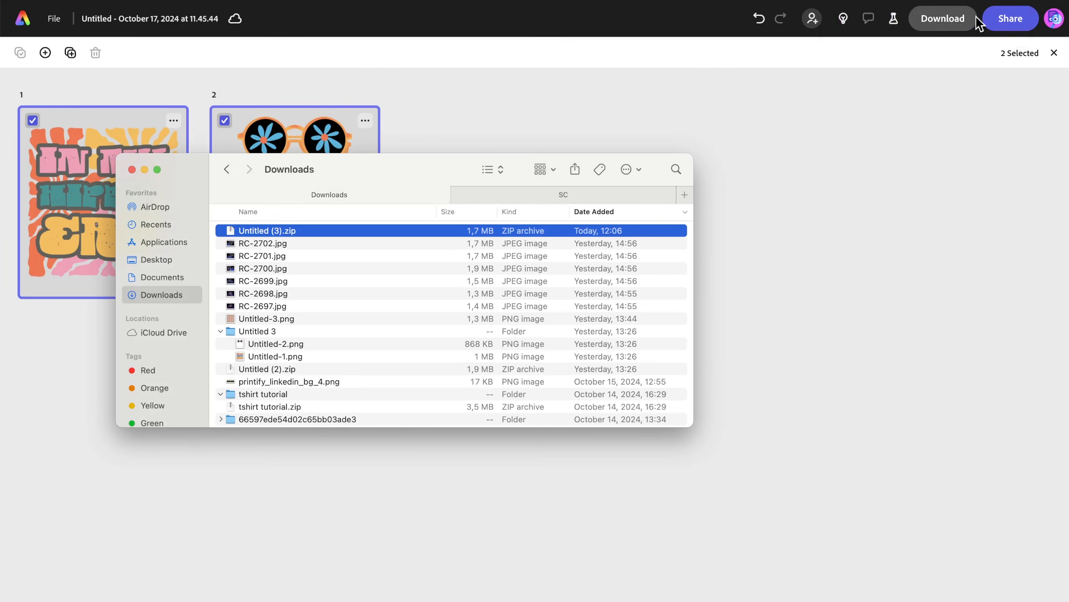
double_click(303, 231)
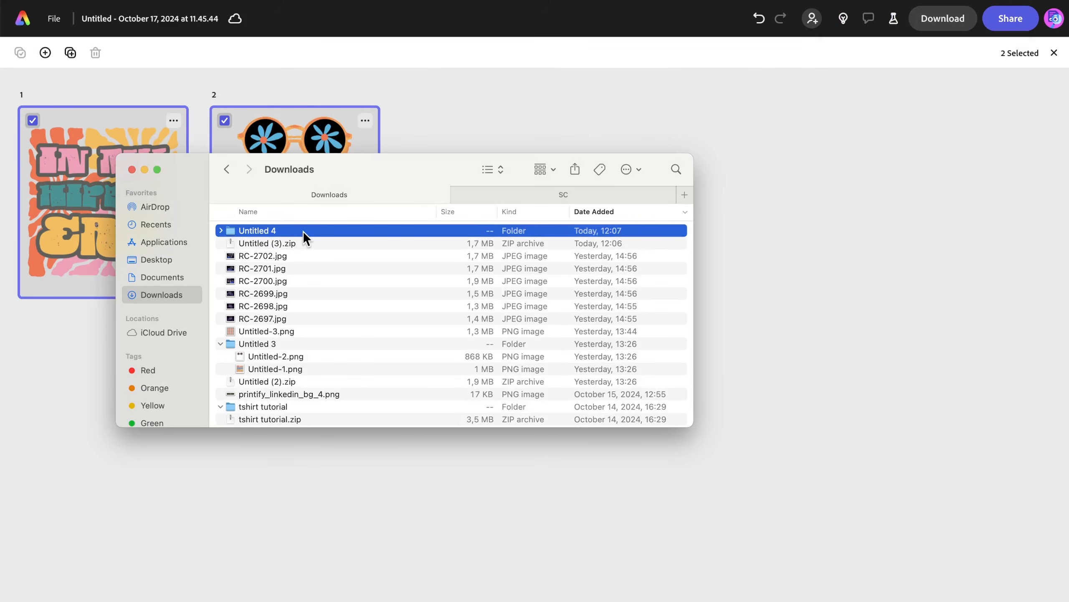
left_click(220, 232)
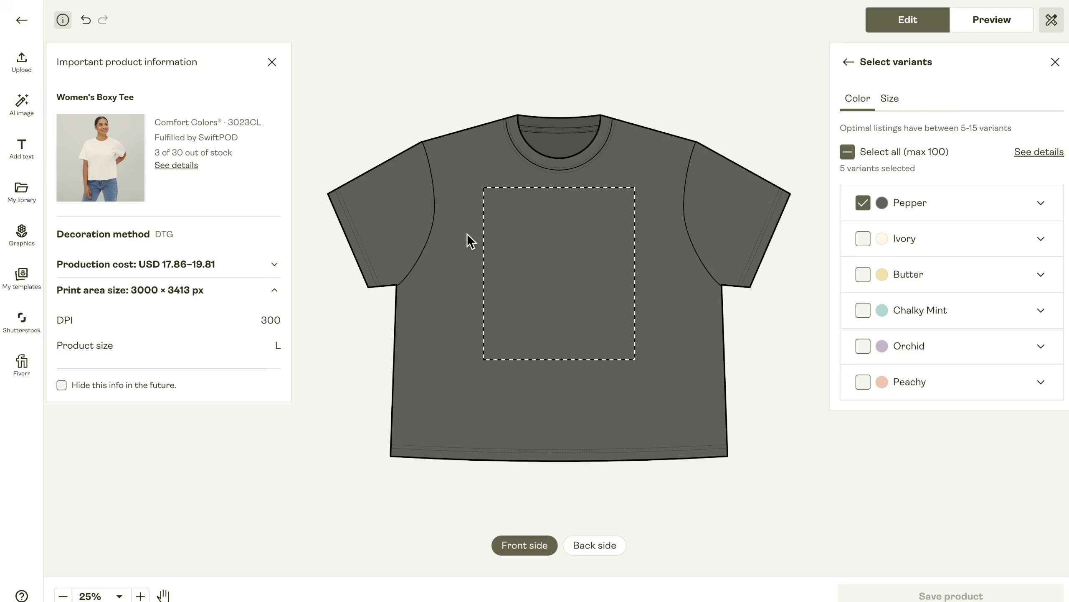
In Printify's product designer, add Untitled-2.png from the Untitled 4 folder to the tee's front side.
mouse_move(286, 600)
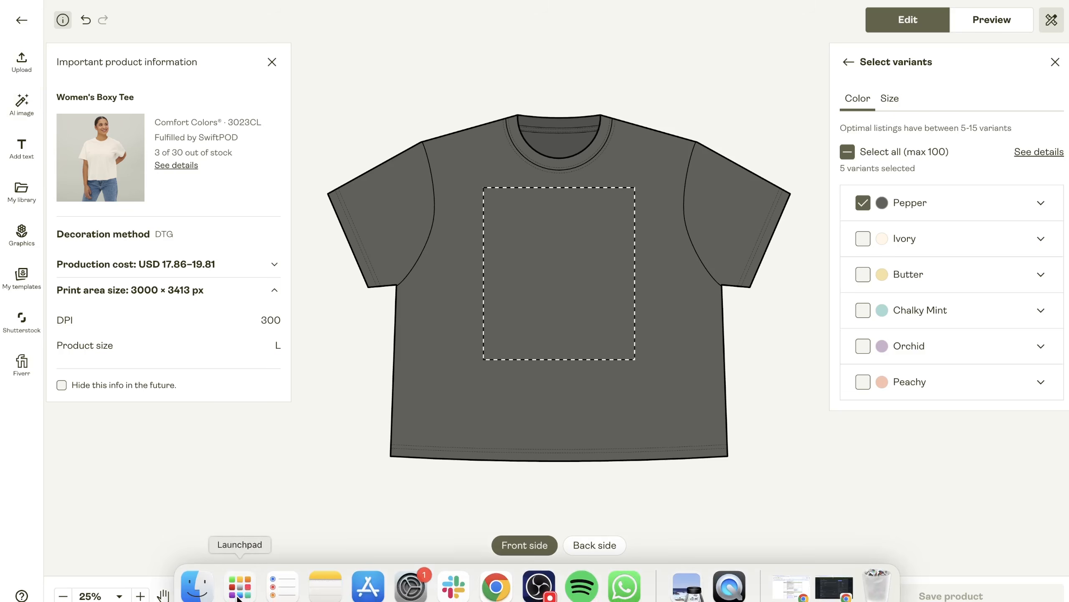
left_click(196, 587)
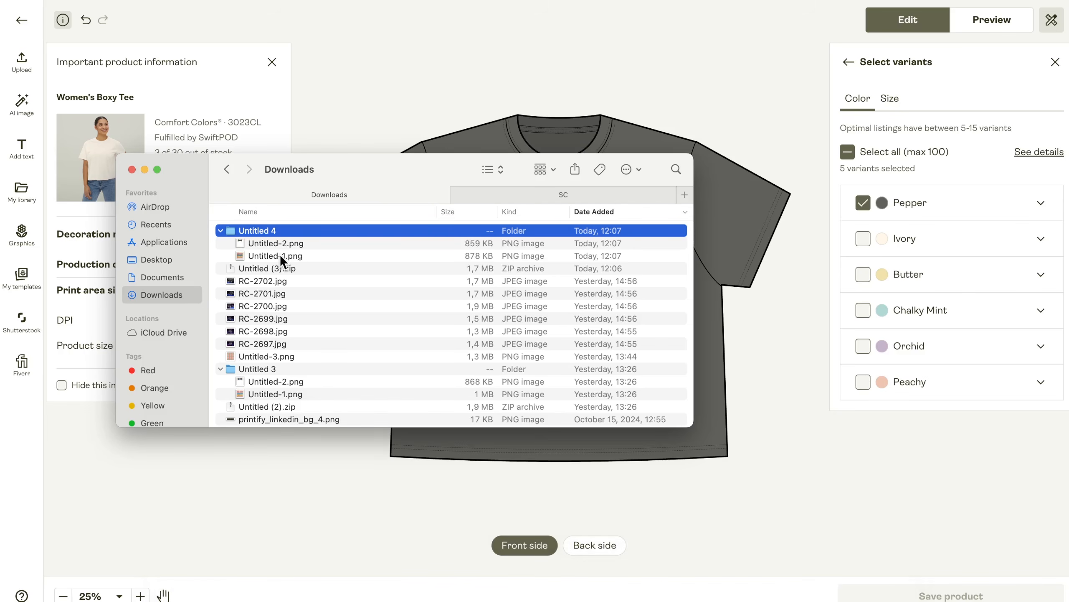
left_click(268, 245)
left_click_drag(267, 242, 719, 338)
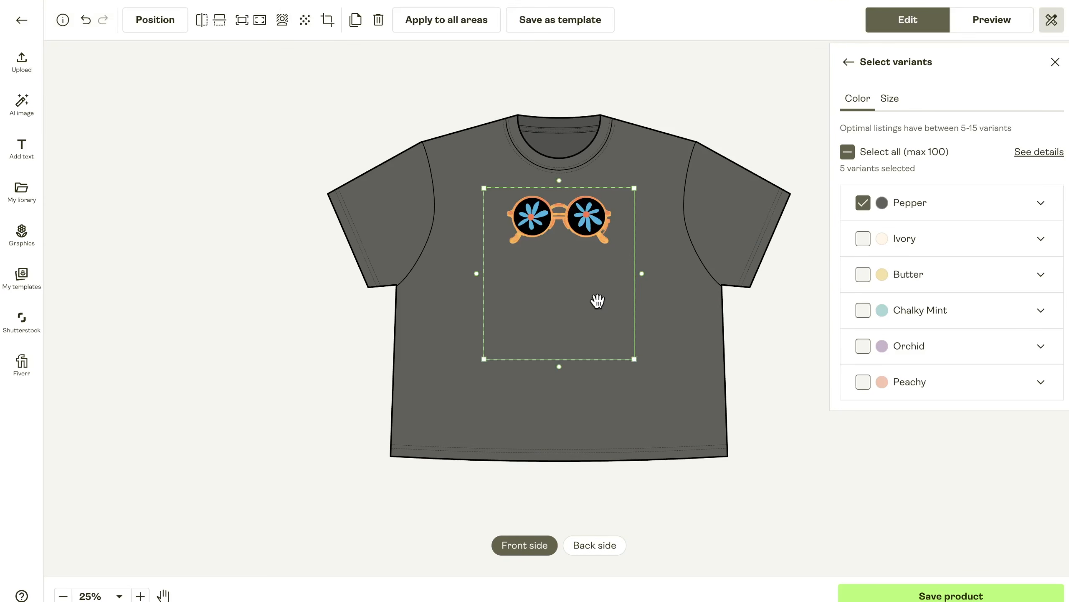
Shrink the sunglasses design on the front and center it horizontally near the top of the print area.
left_click_drag(633, 358, 616, 339)
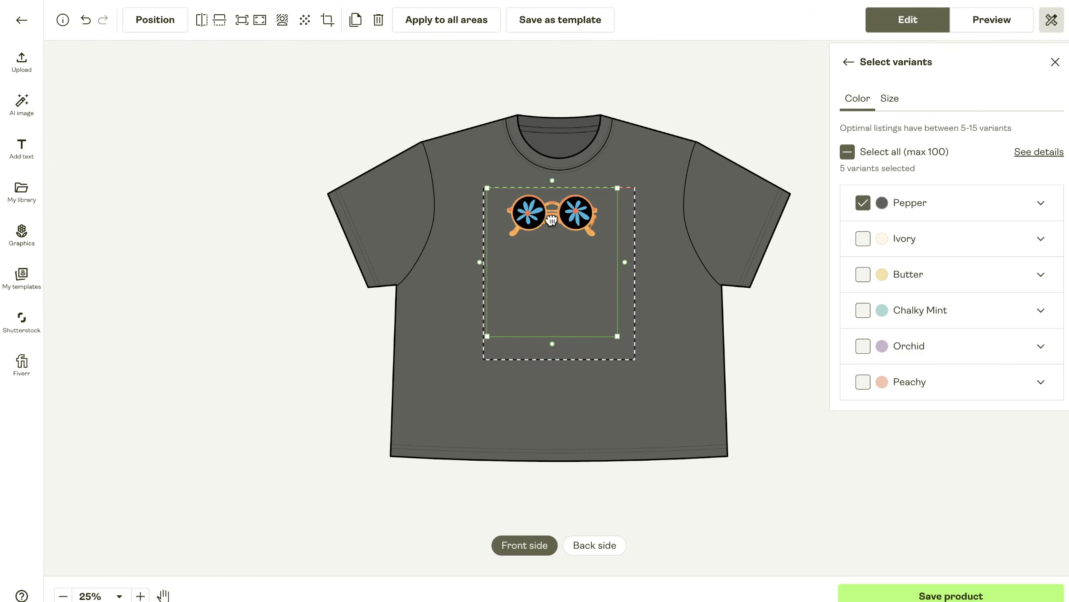
left_click_drag(621, 336, 615, 324)
left_click_drag(554, 223, 556, 221)
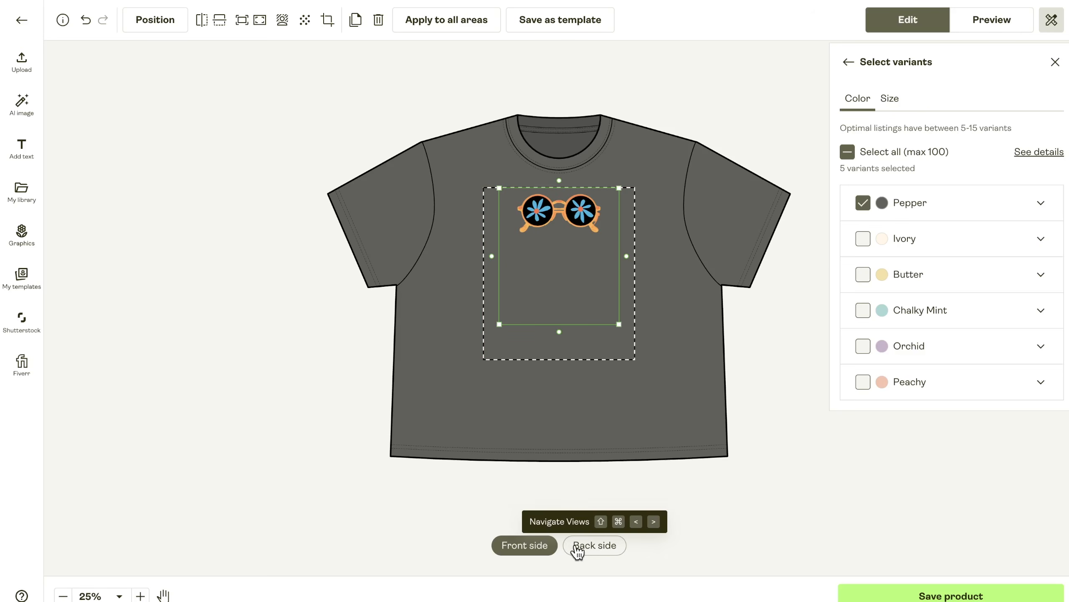
left_click(503, 394)
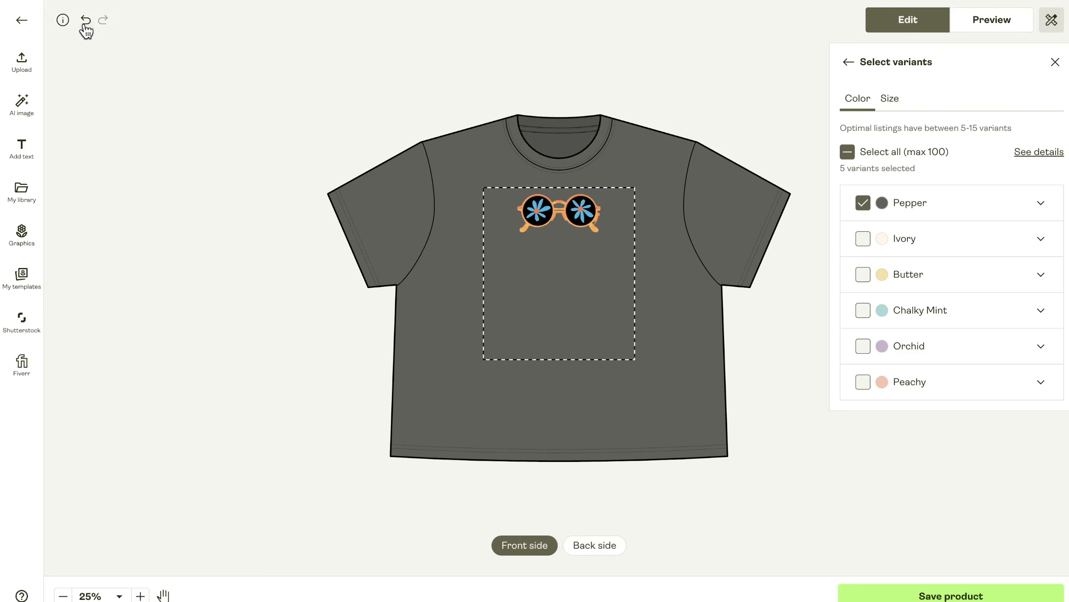
Show the product information and add the In My Hippie Era PNG to the tee's back side.
left_click(63, 19)
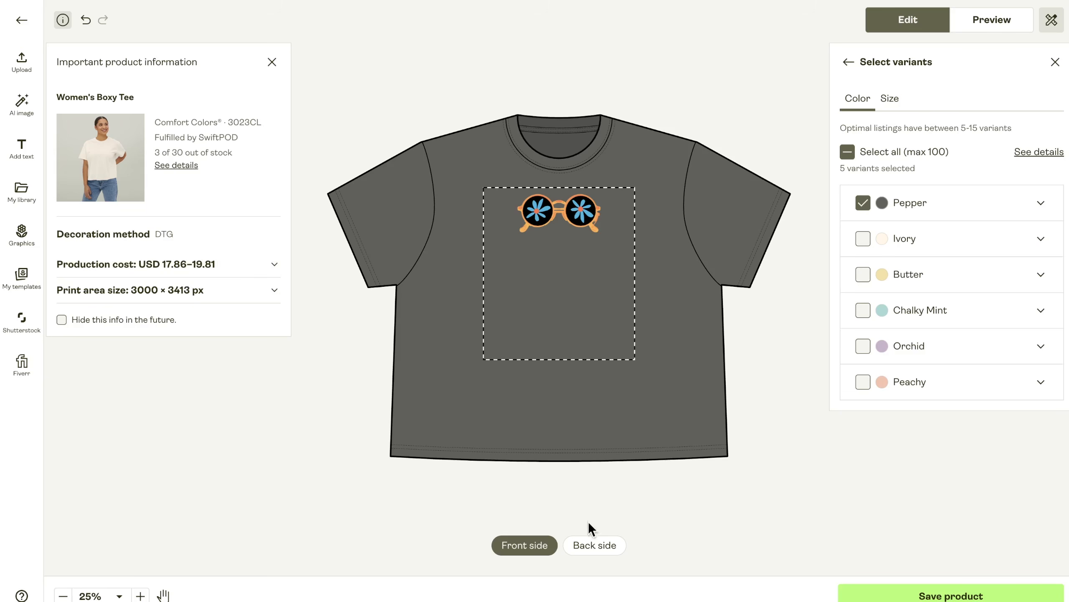
left_click(593, 545)
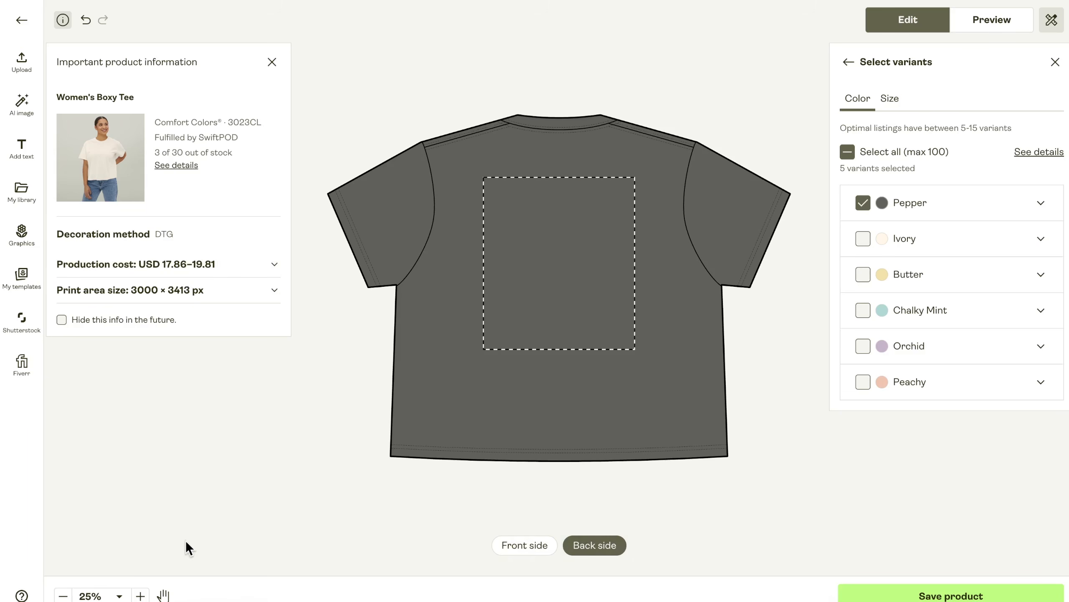
mouse_move(242, 590)
left_click(203, 590)
left_click_drag(276, 243, 352, 493)
Check the production cost breakdown in the product information, and close the information.
left_click(62, 22)
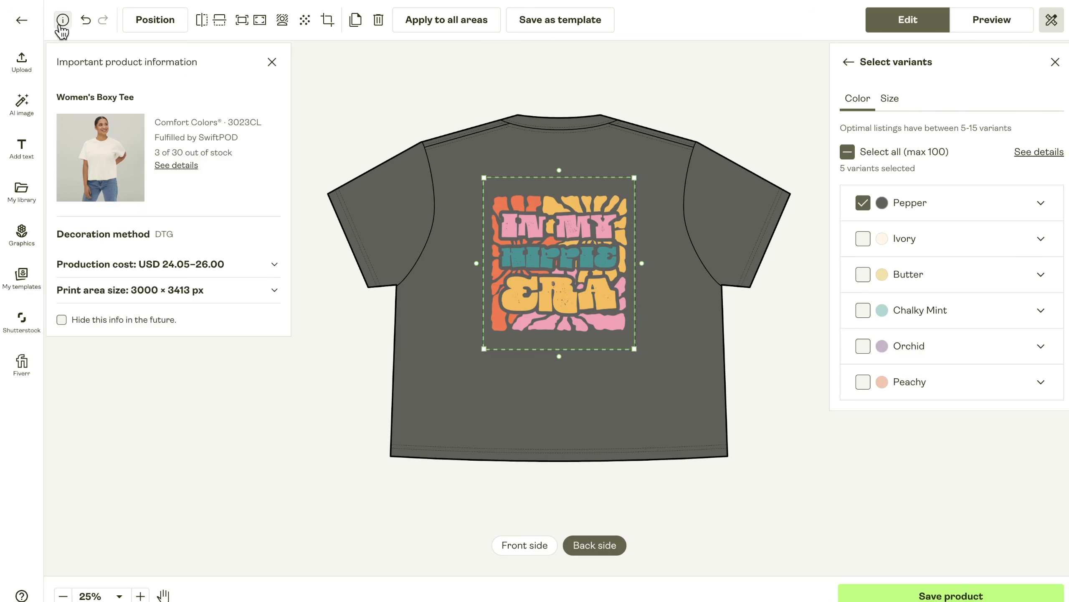
left_click(271, 273)
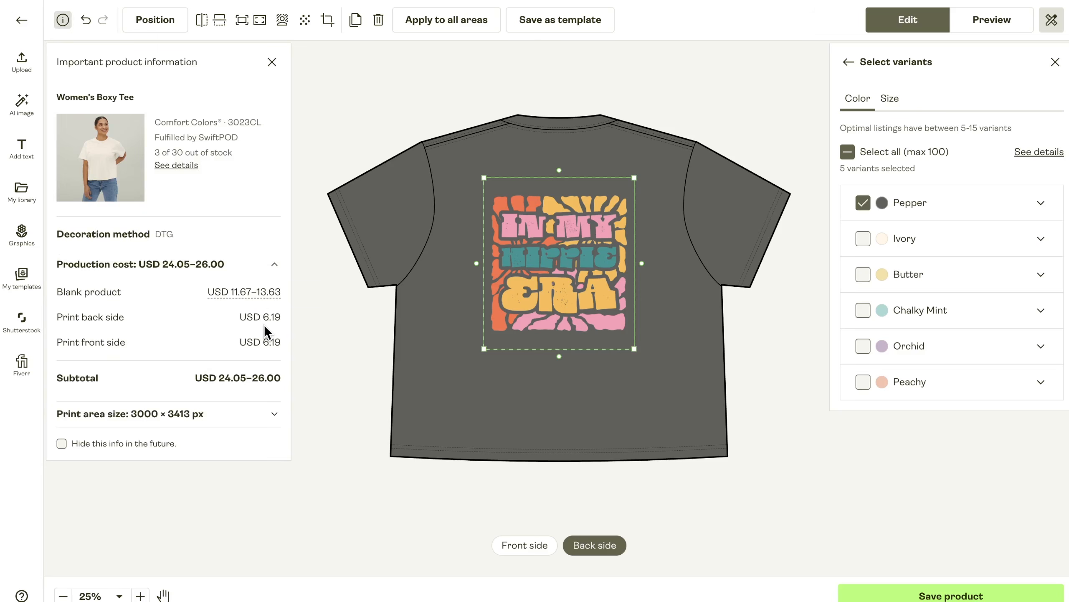
left_click(273, 63)
Review the designs on both sides of the tee, and check the selected size and color variants.
left_click_drag(575, 255, 575, 255)
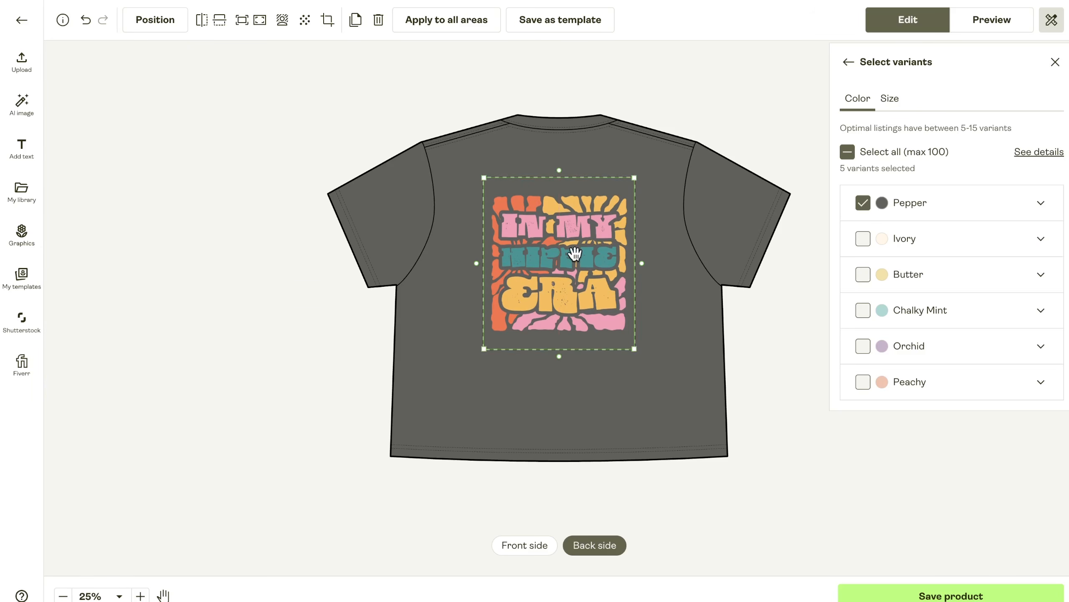
left_click(486, 181)
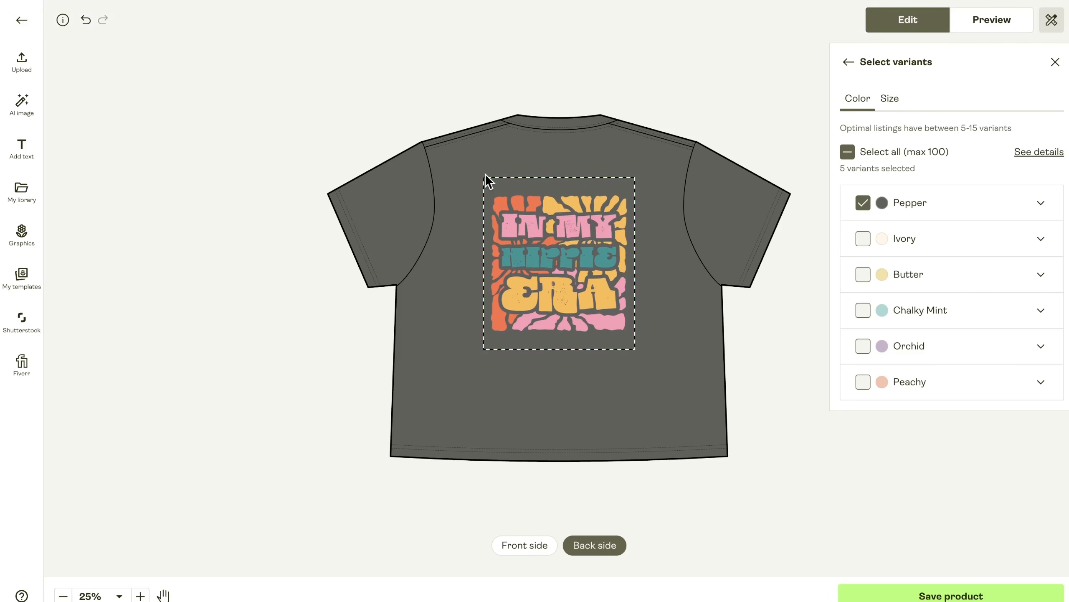
left_click(532, 554)
left_click(589, 550)
left_click(891, 101)
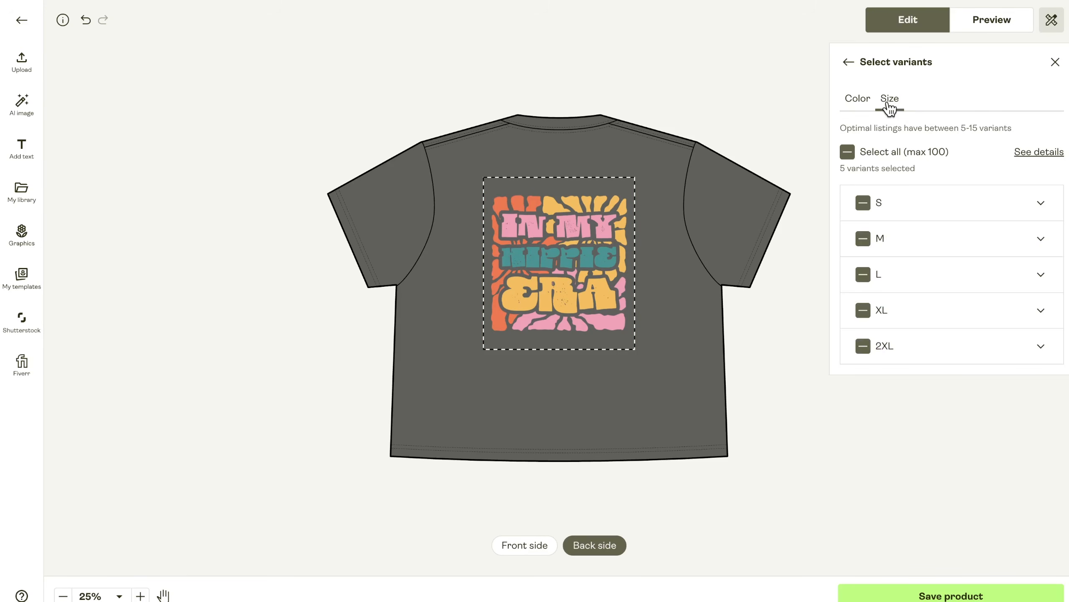
left_click(858, 101)
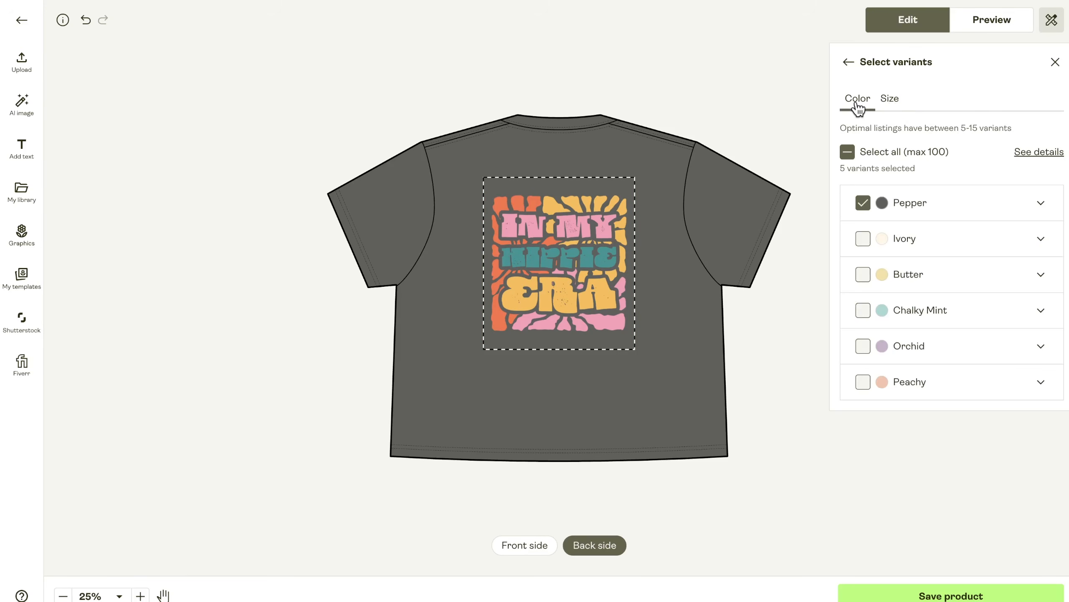
Preview the tee mockups in Realistic (CMYK) color mode and check the front design in the Closeup view.
left_click(985, 27)
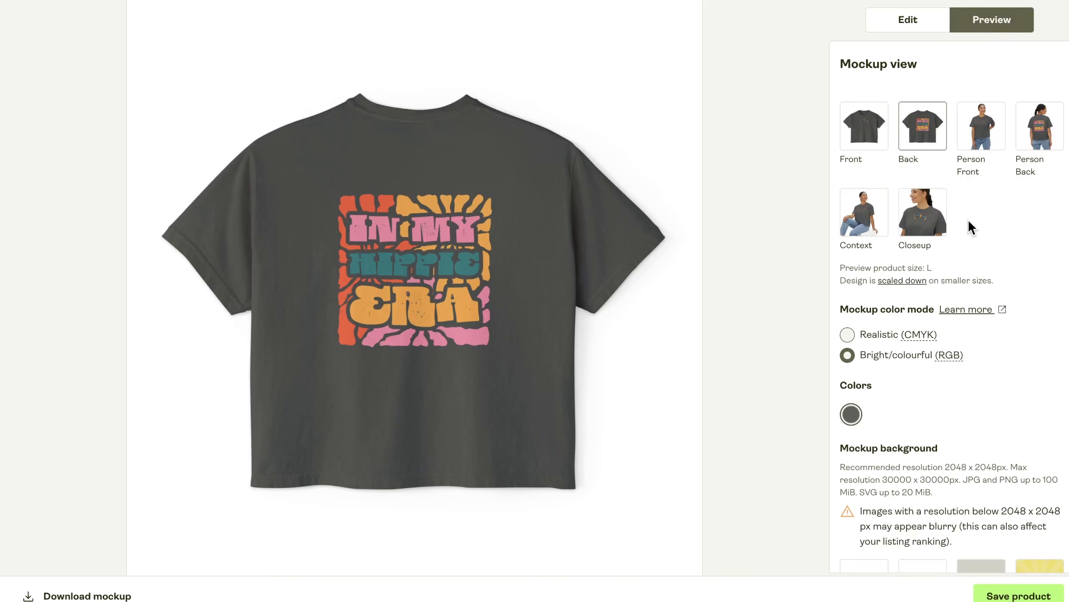
left_click(847, 335)
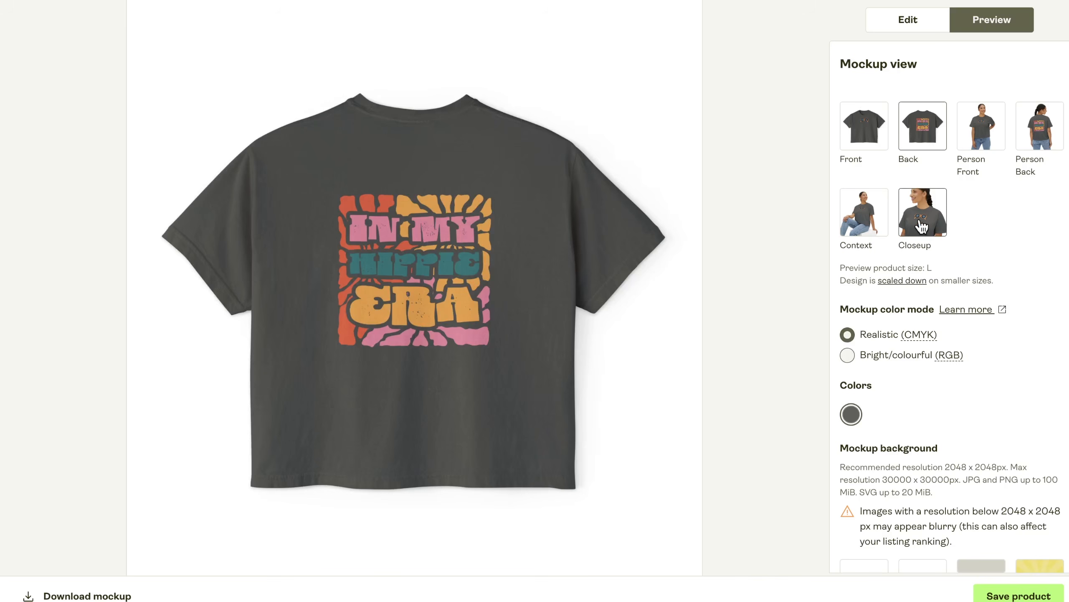
left_click(922, 226)
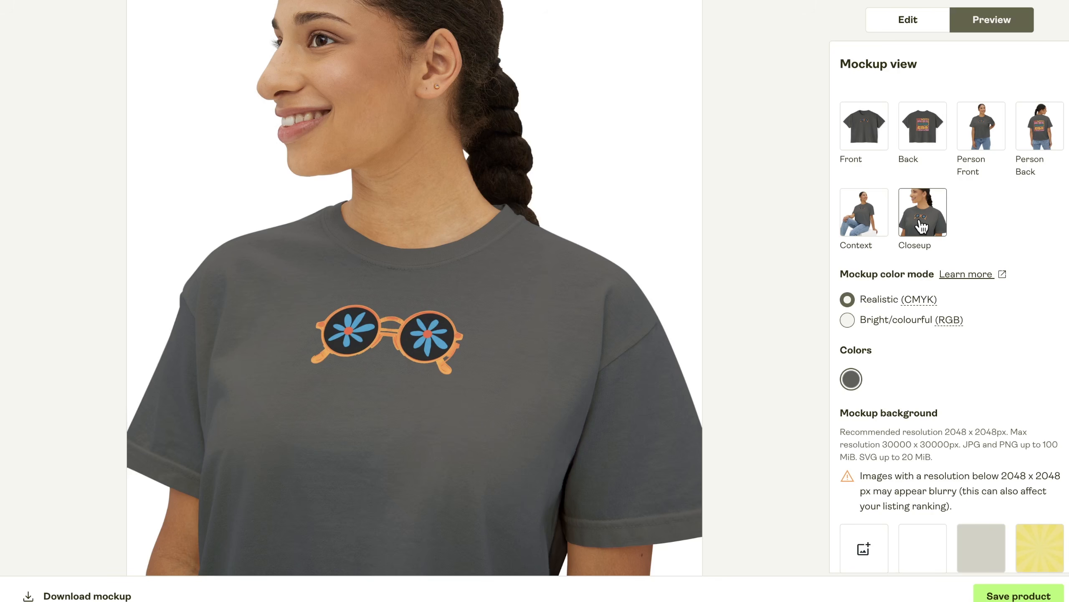
Return to editing and lower the sunglasses design on the front side to about 6.25% from the top, 10.18% from the left.
left_click(884, 21)
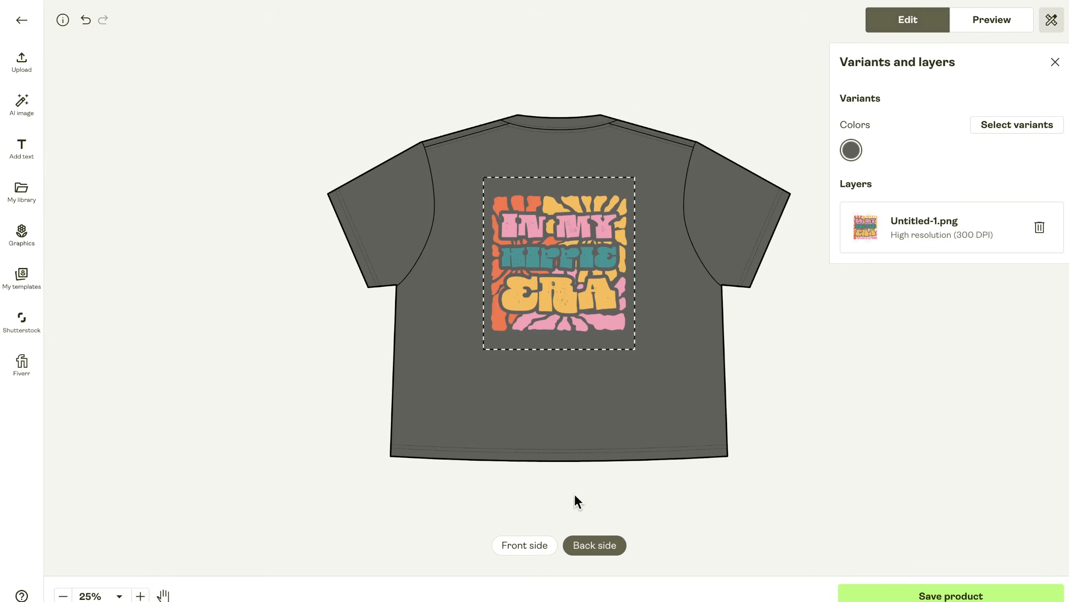
left_click(533, 546)
left_click_drag(561, 215, 561, 228)
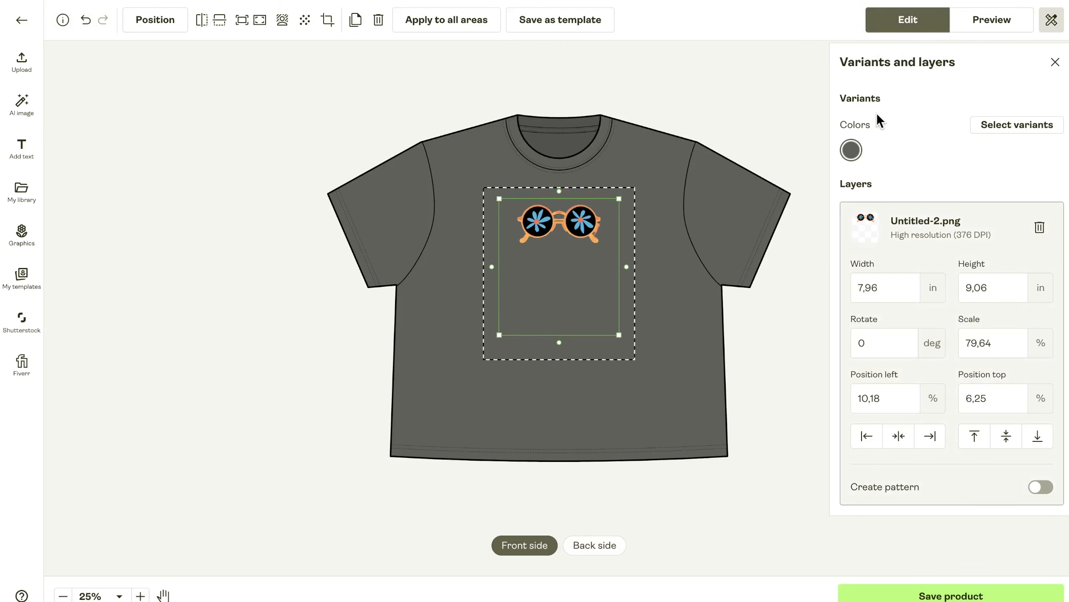
Check the tee's Closeup and Back mockups, and save the product.
left_click(991, 26)
left_click(919, 231)
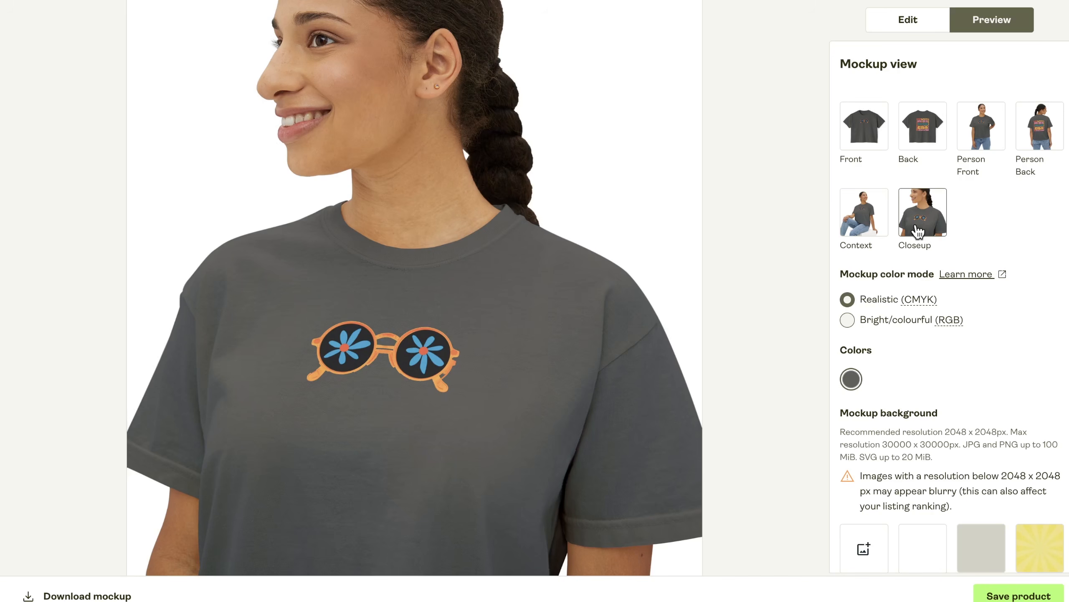
left_click(909, 118)
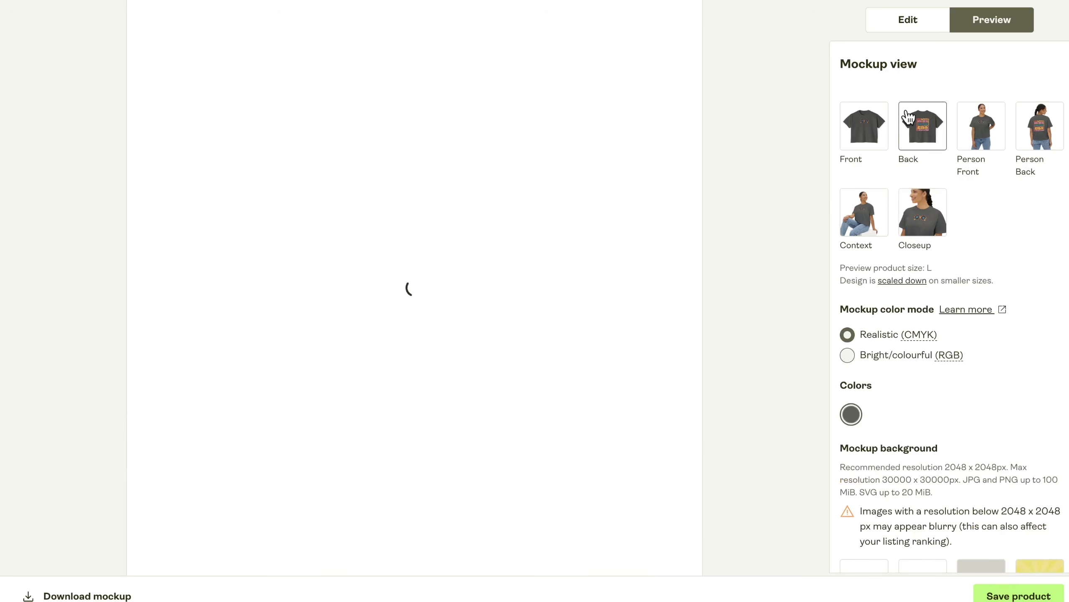
left_click(1007, 596)
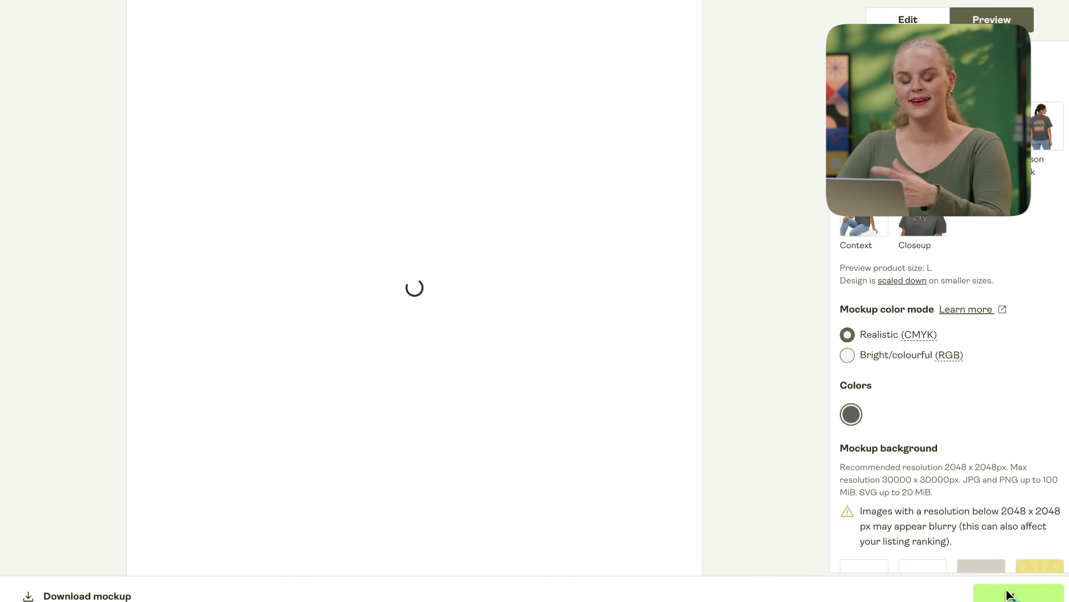
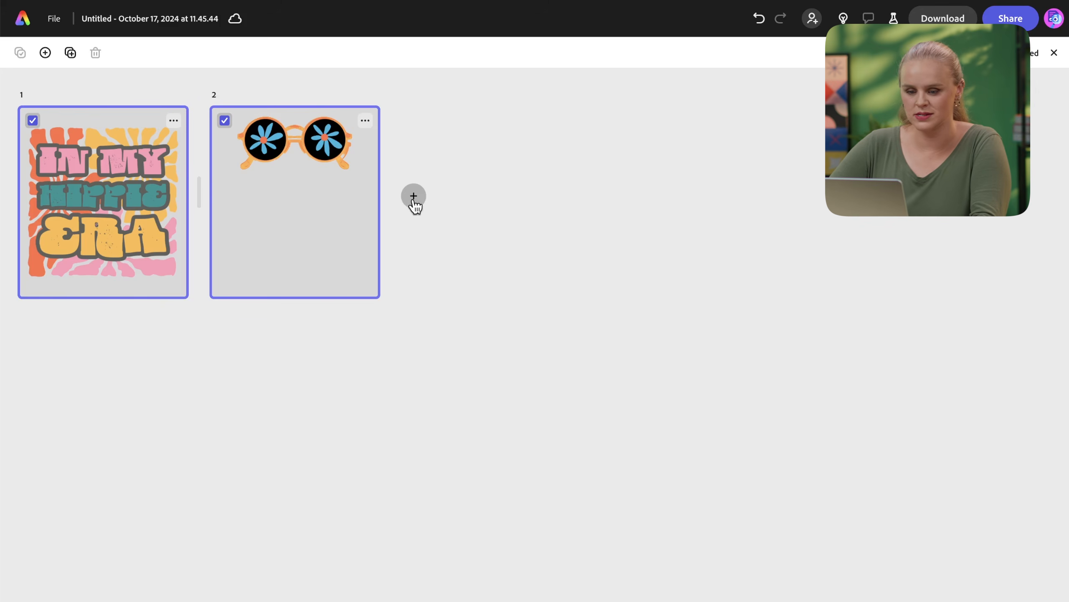
Switch to Adobe Express, add a blank third page to the design, and open it for editing.
left_click(423, 200)
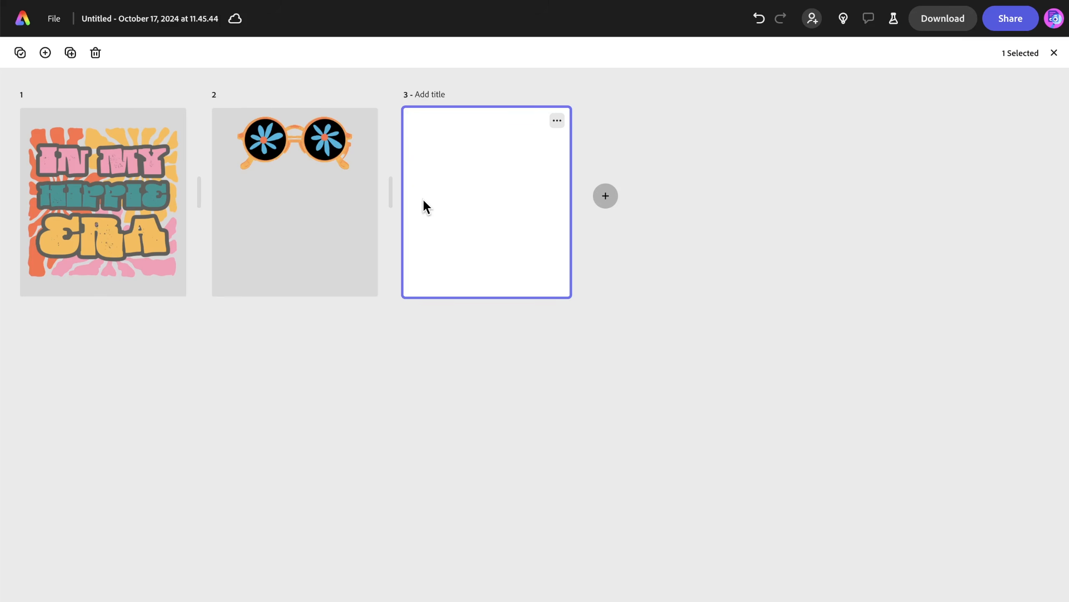
left_click(1055, 53)
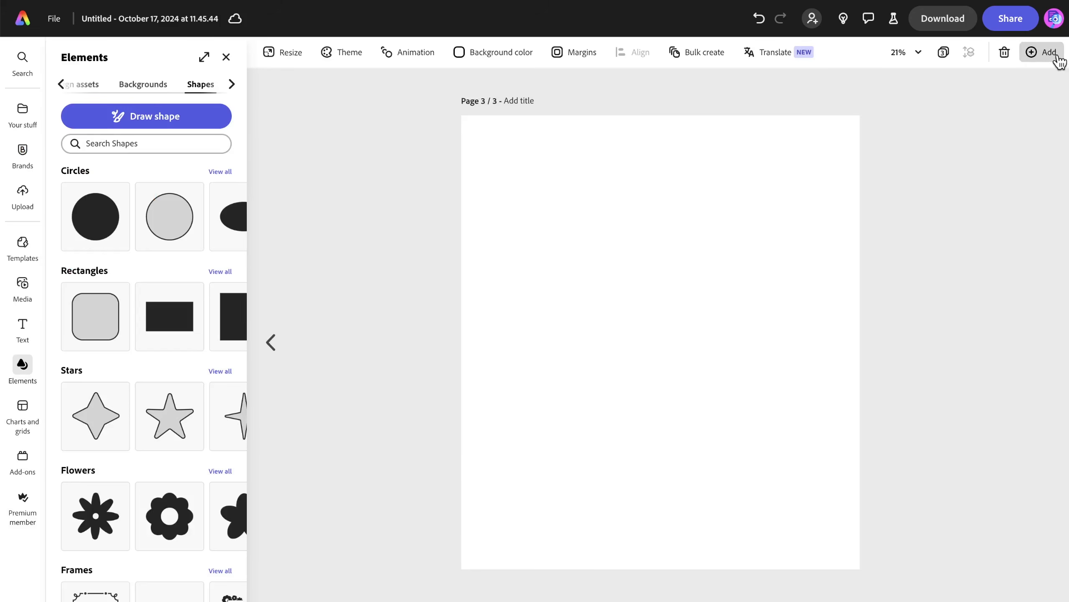
left_click(1046, 53)
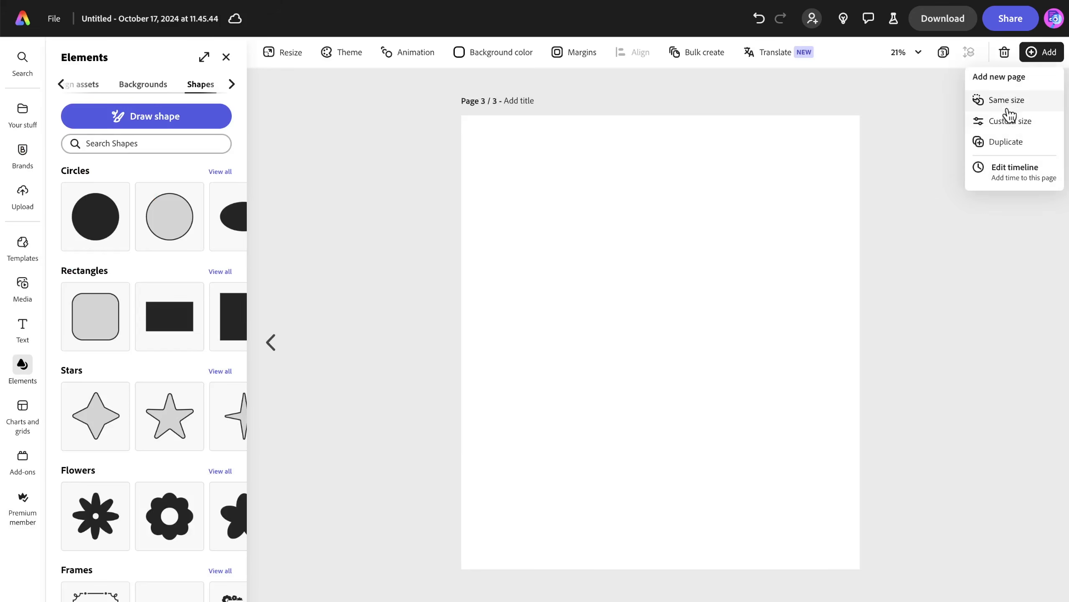
left_click(998, 122)
left_click(880, 125)
double_click(882, 122)
type("1000")
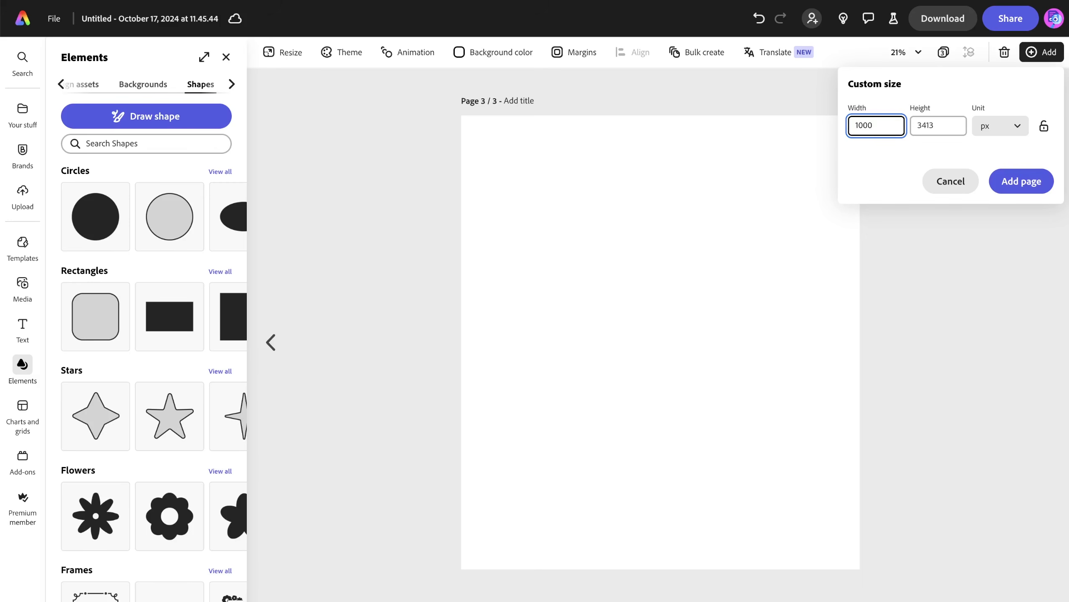
left_click(933, 122)
left_click_drag(933, 122, 912, 124)
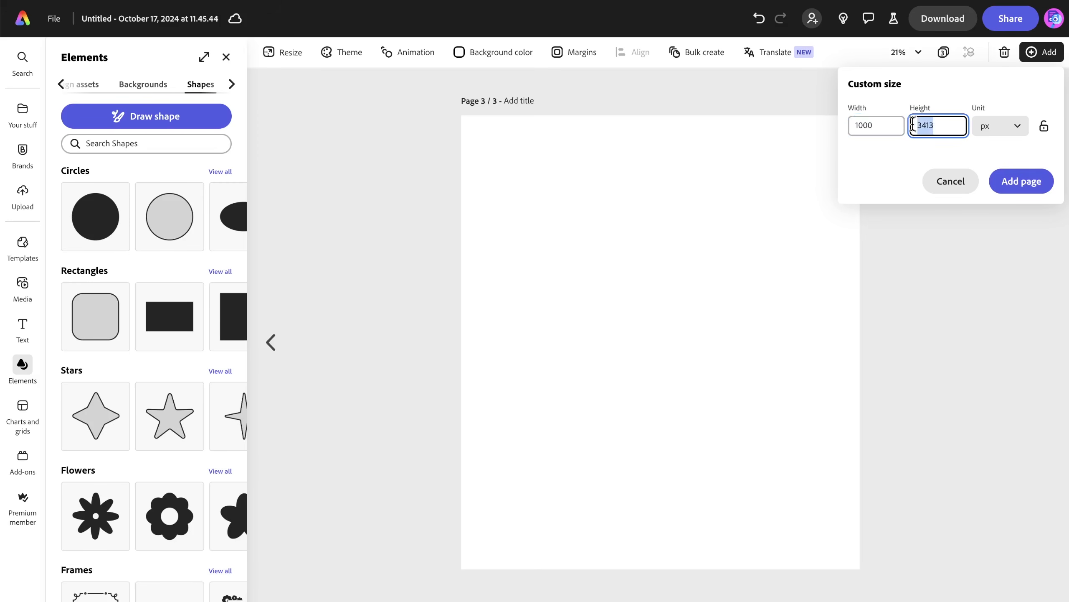
left_click(946, 188)
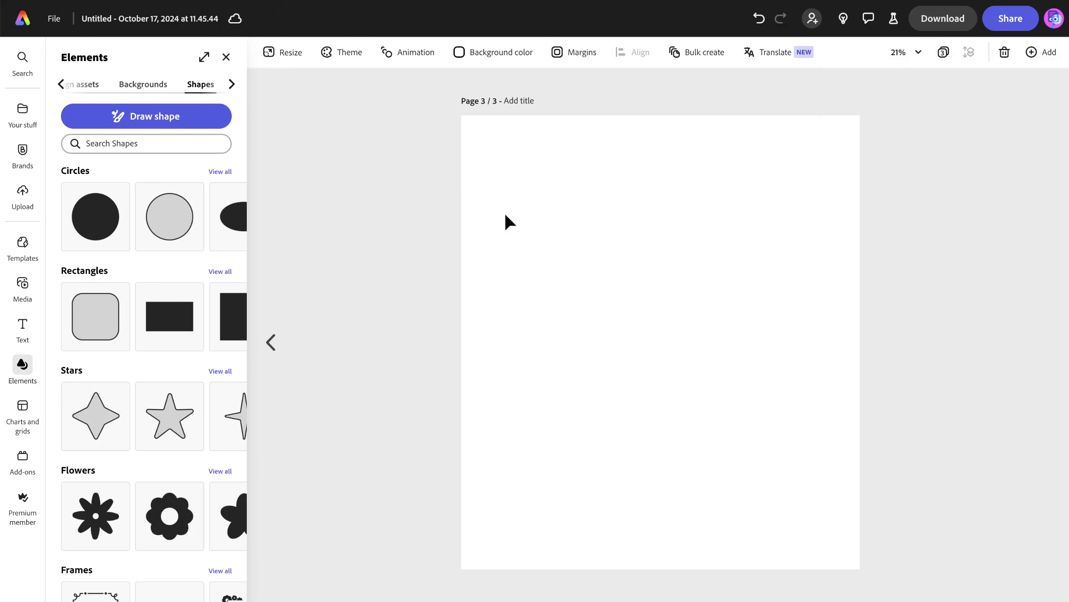
Resize the blank third page to a custom size of 1000 x 1000 px.
left_click(278, 53)
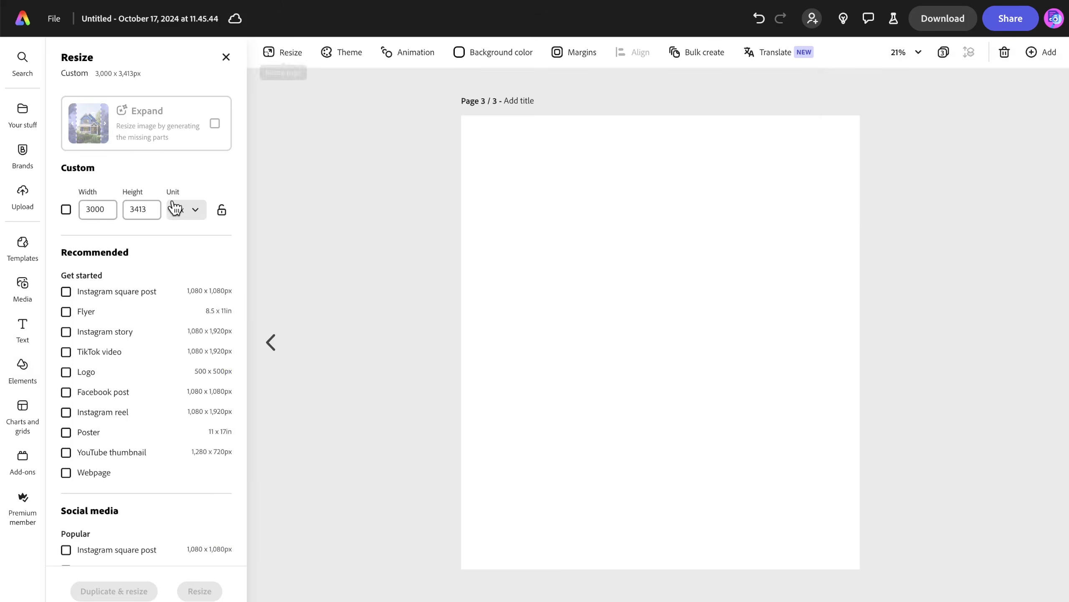
left_click_drag(107, 208, 67, 213)
type("1000")
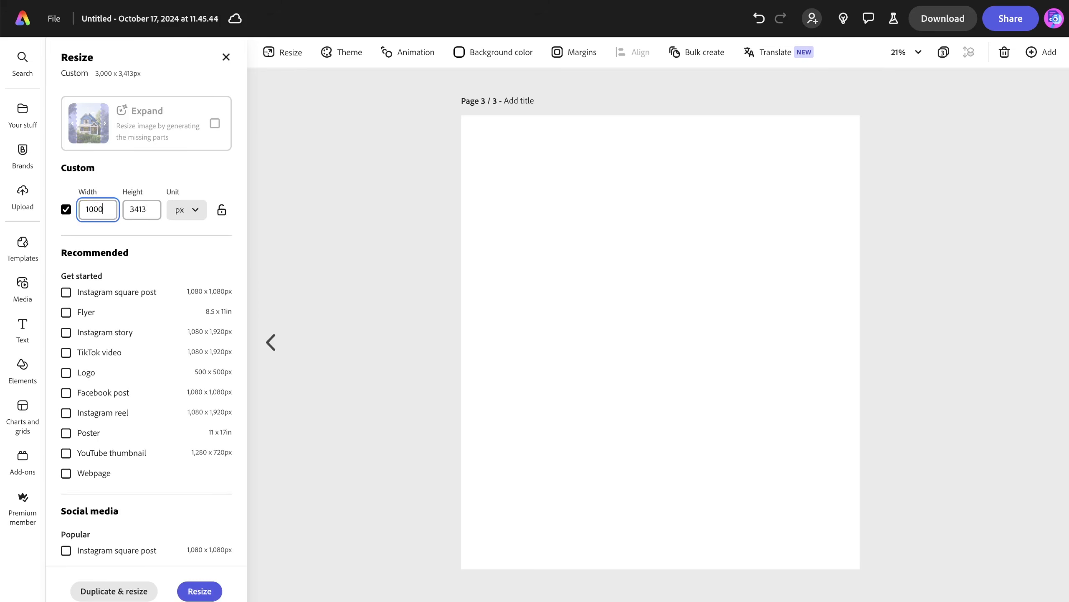
left_click_drag(151, 210, 113, 211)
key("BackSpace")
type("1000")
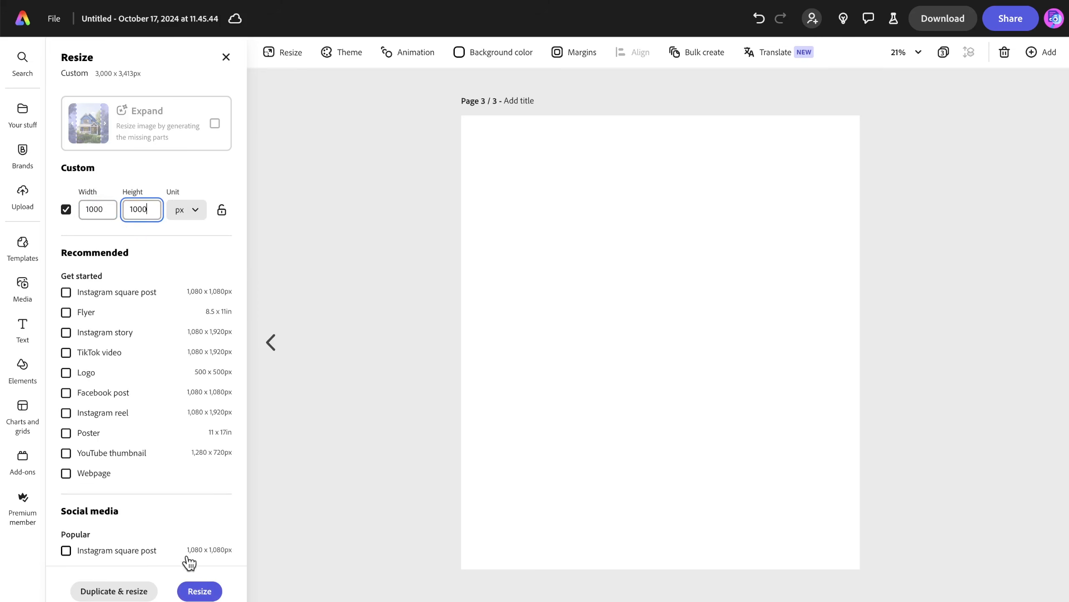
left_click(199, 591)
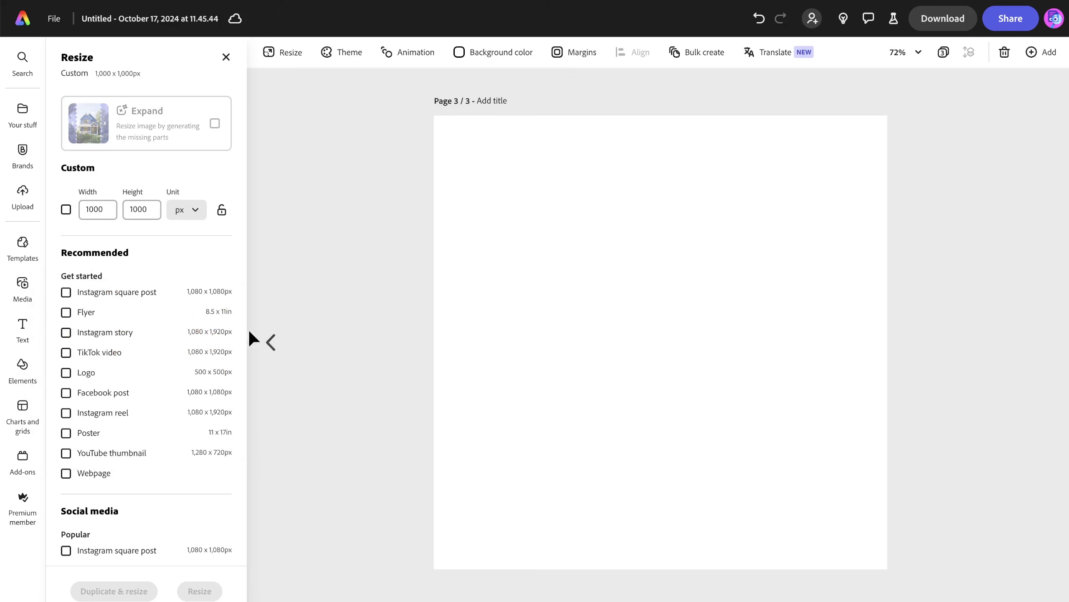
left_click(272, 343)
left_click(272, 344)
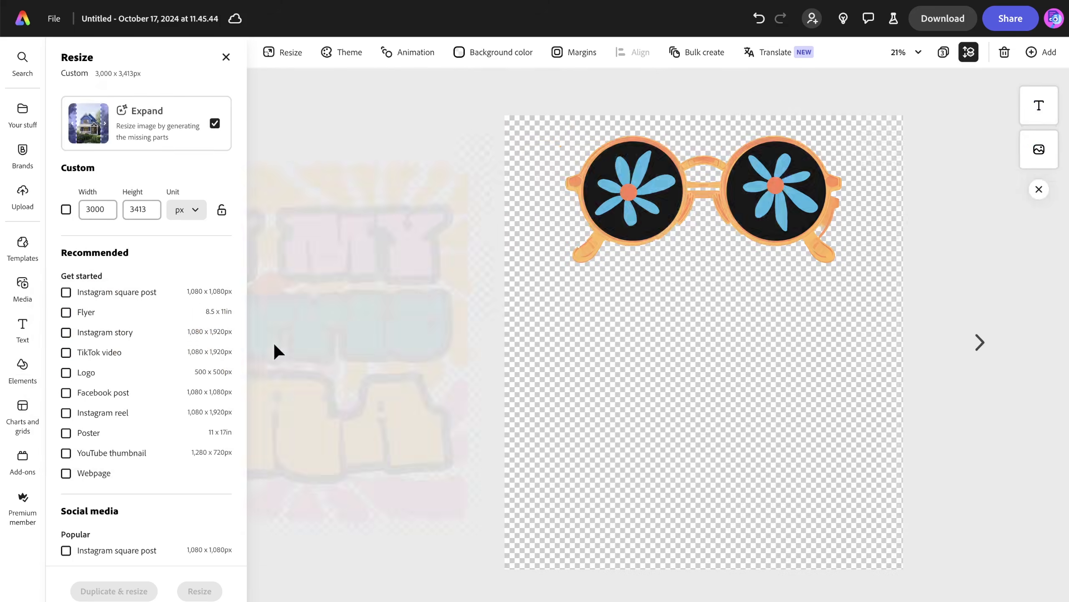
left_click(980, 341)
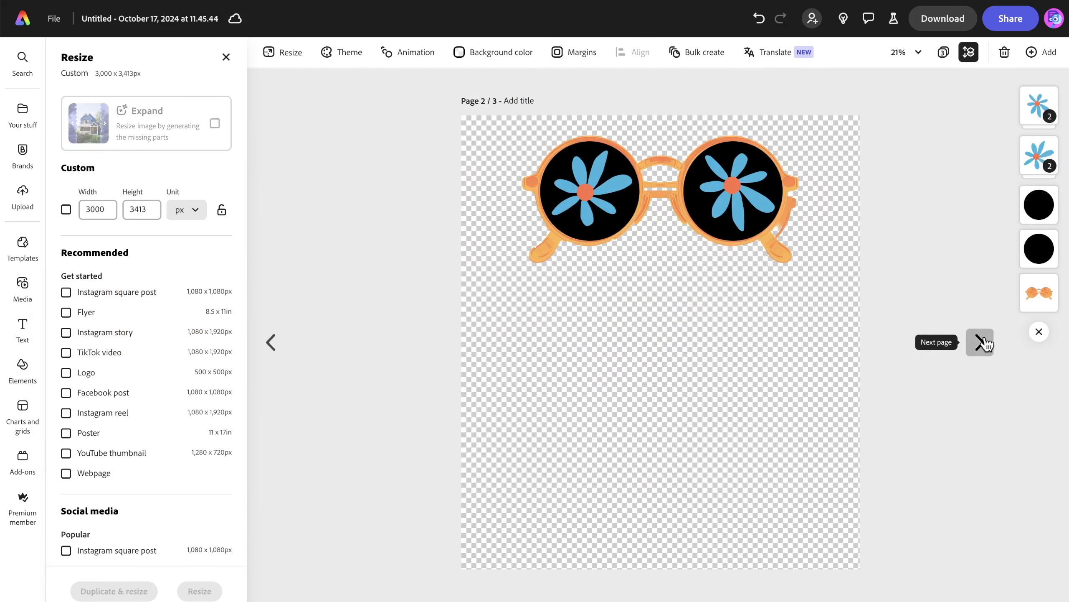
left_click(981, 341)
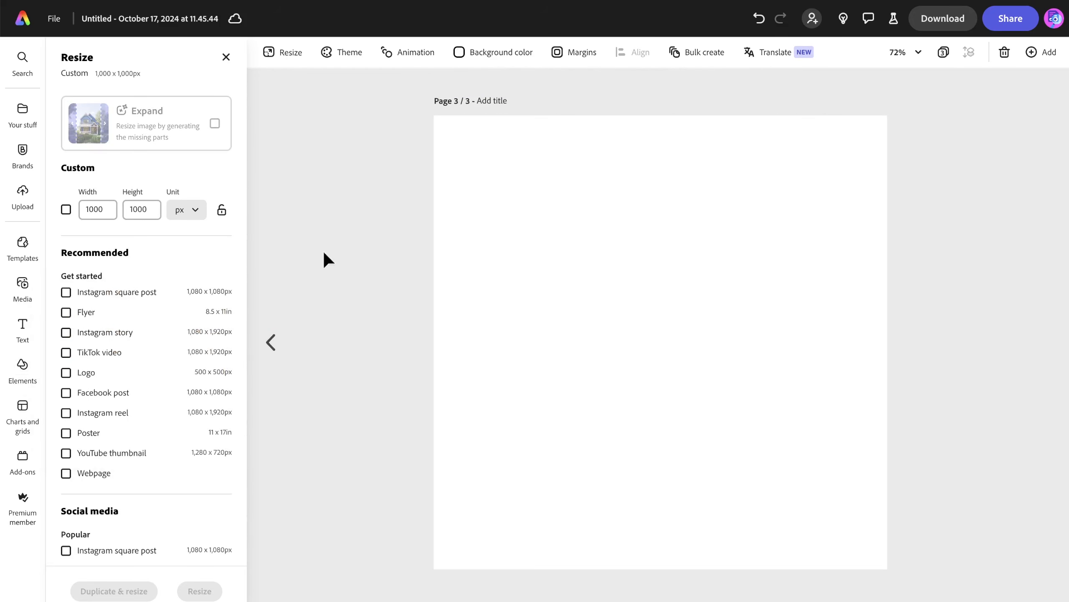
Add the favorited orange, yellow and pink floral design asset to page 3.
left_click(25, 161)
left_click(23, 122)
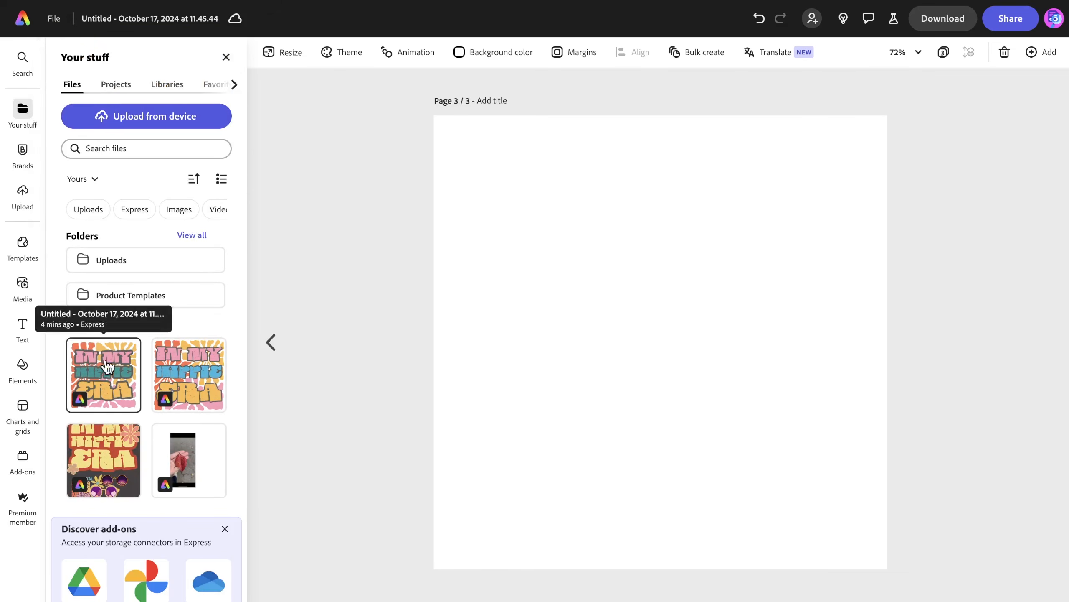
left_click(234, 85)
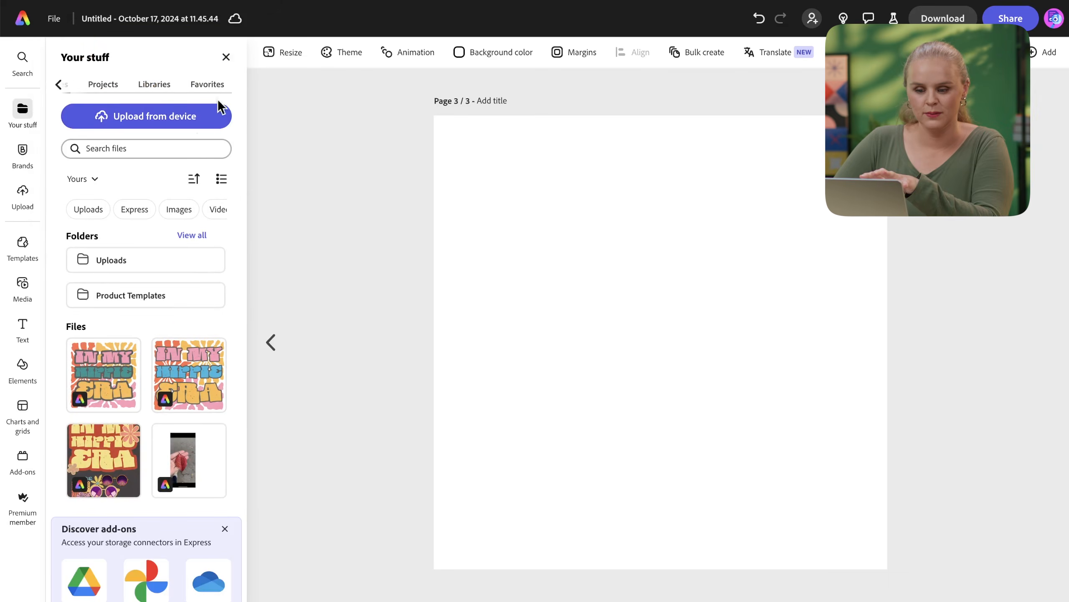
left_click(206, 86)
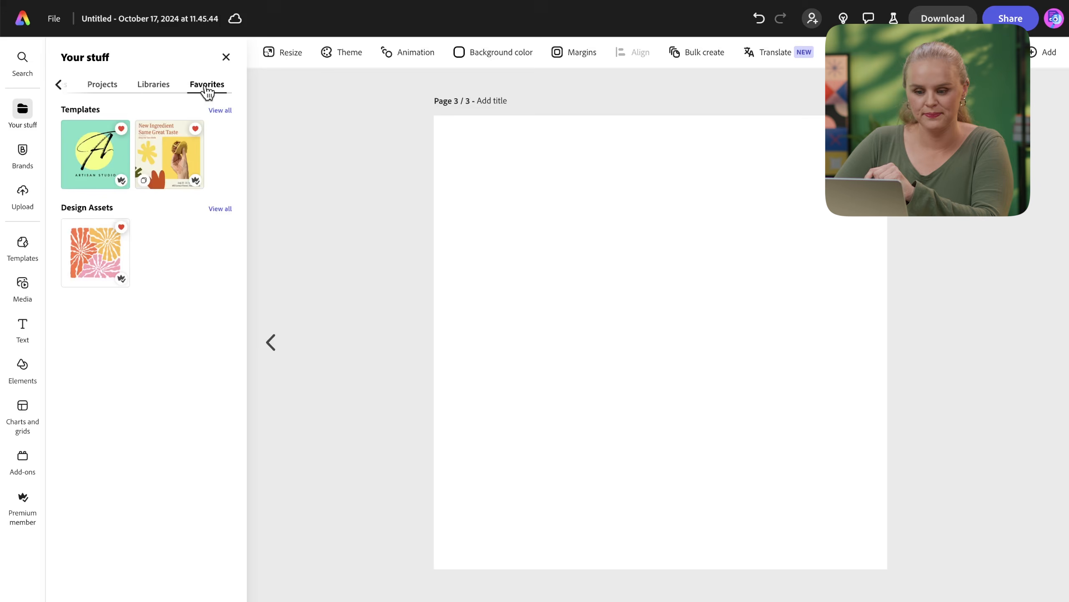
left_click(97, 269)
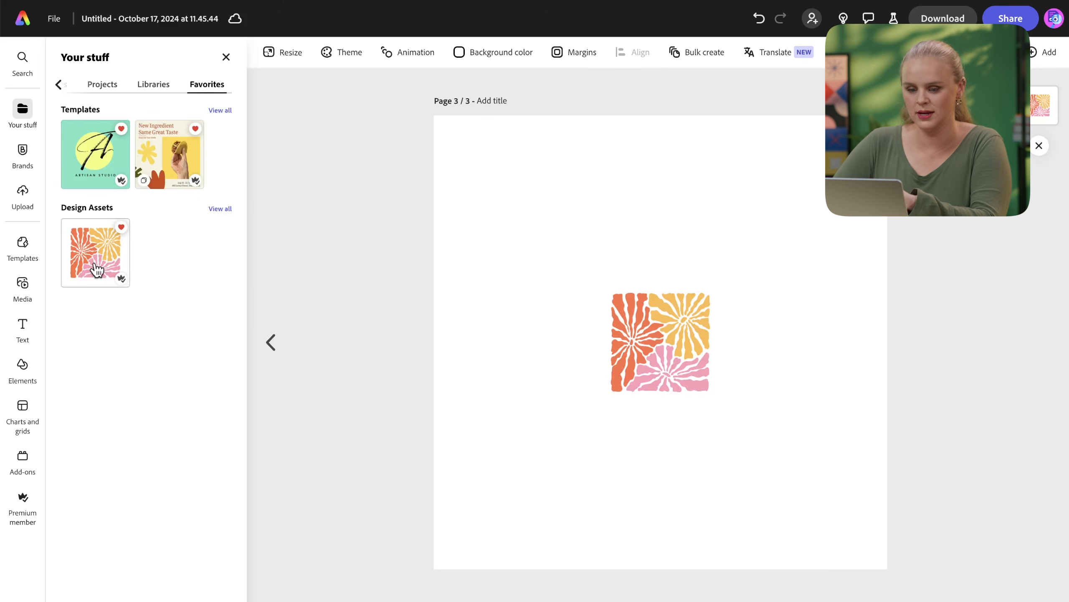
Enlarge the floral image to nearly half the page width and move it to the page's upper-left area.
left_click(672, 354)
left_click_drag(593, 274, 527, 217)
left_click_drag(623, 307, 554, 269)
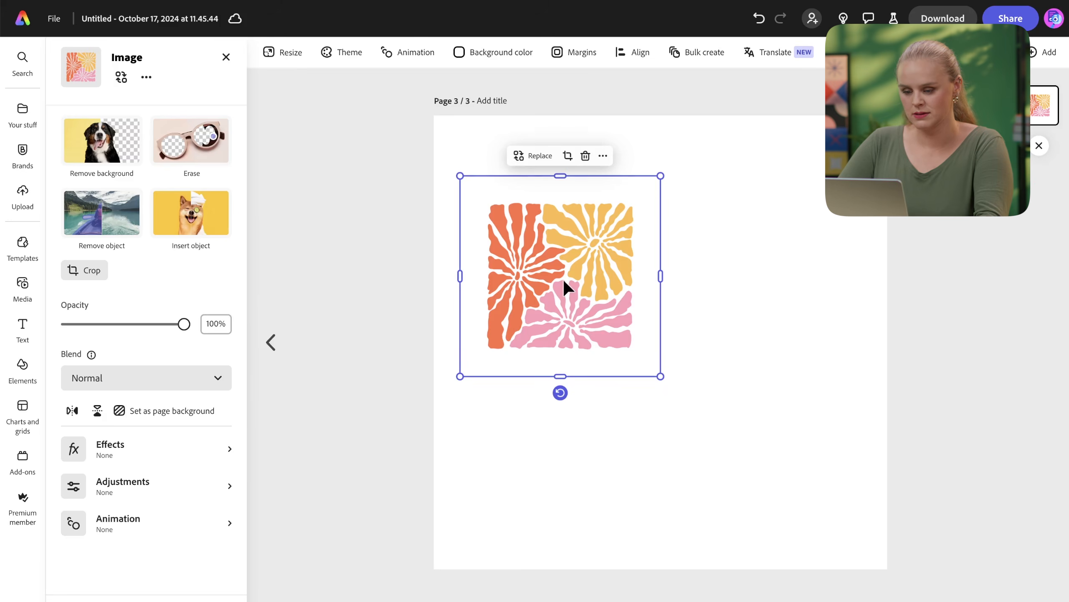
Duplicate the floral image and place the copy to the right of the original, level with it.
key("ctrl+d")
left_click_drag(563, 279, 700, 260)
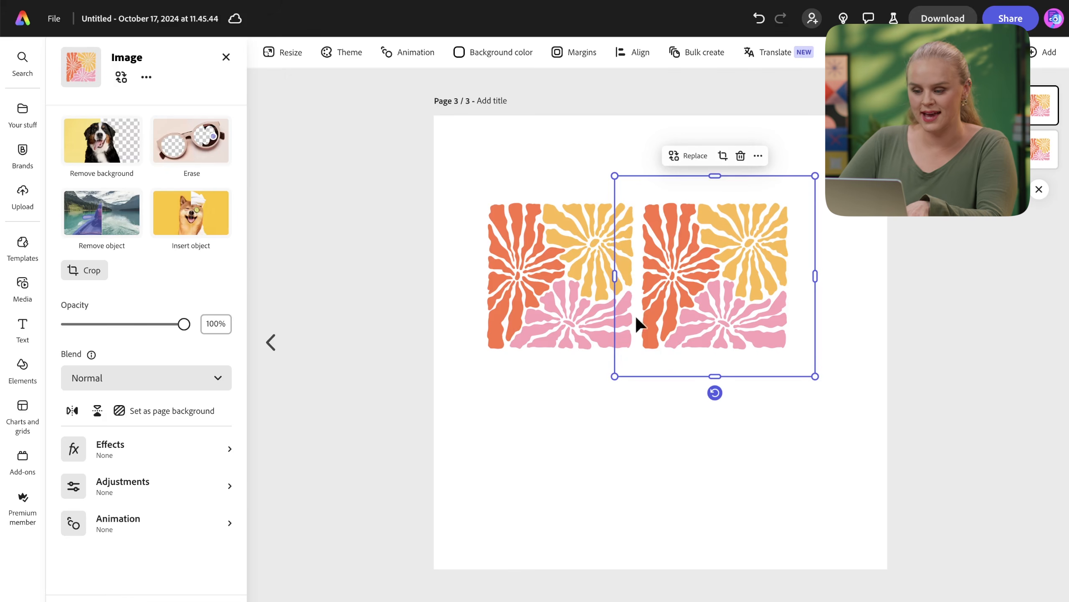
left_click_drag(663, 261, 669, 262)
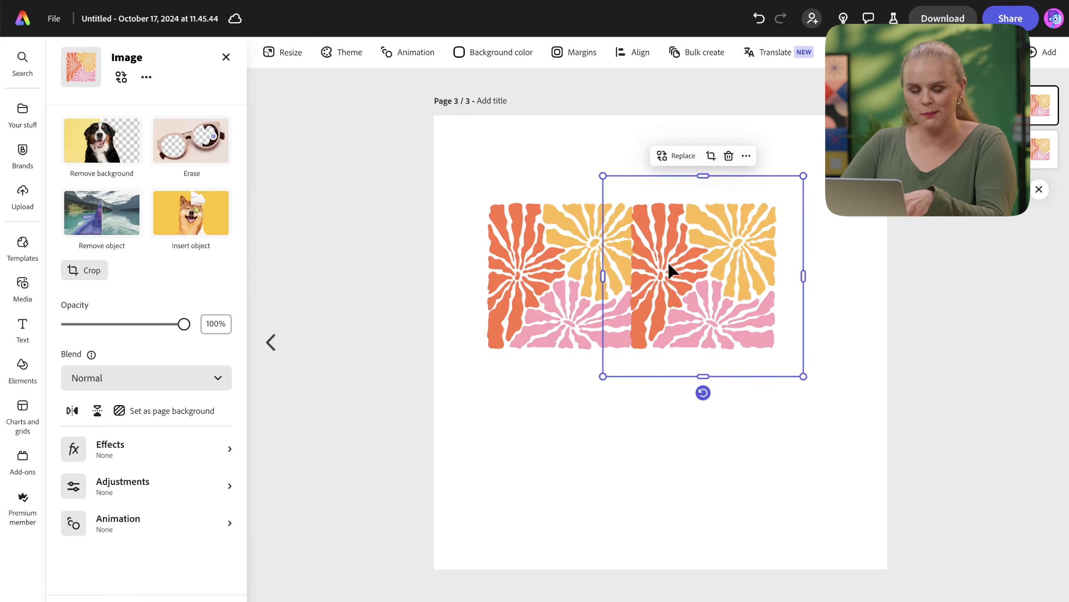
left_click_drag(679, 267, 711, 271)
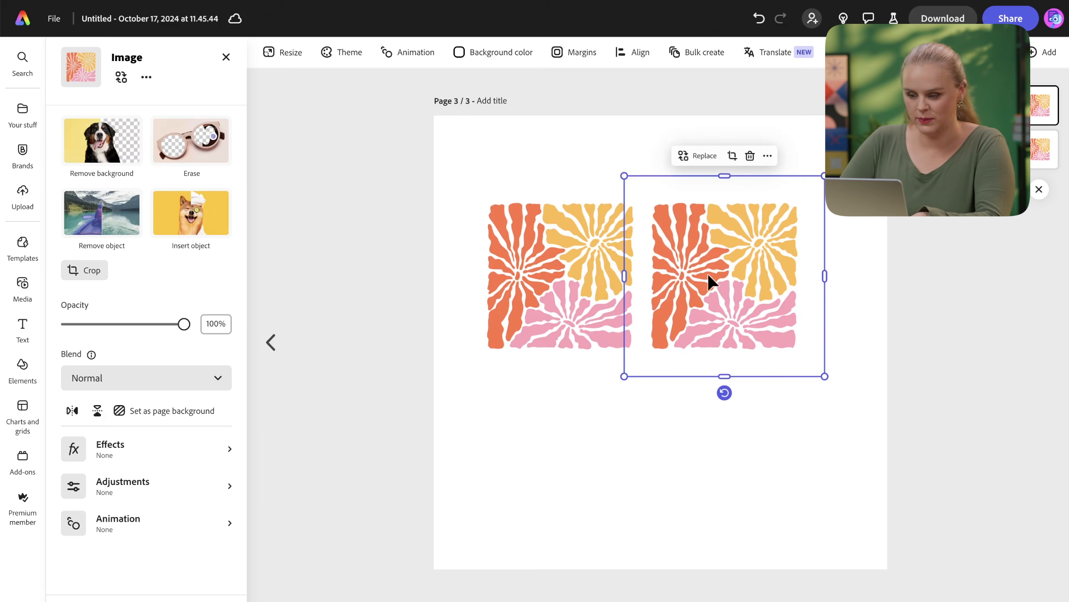
Flip the copied floral image horizontally and move it against the original so their inner edges meet.
left_click(72, 410)
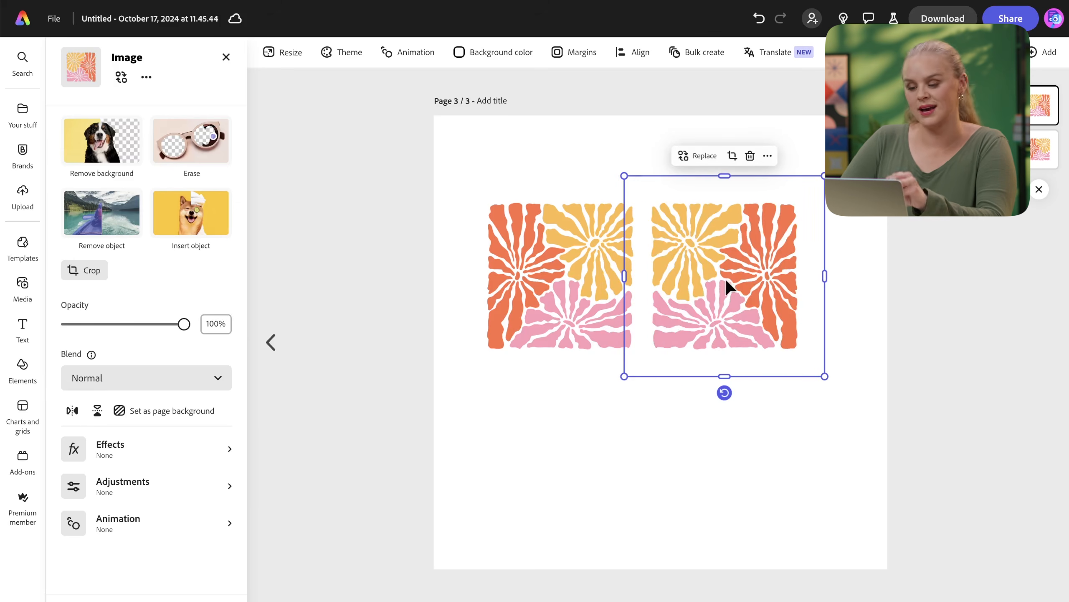
left_click_drag(743, 278, 717, 283)
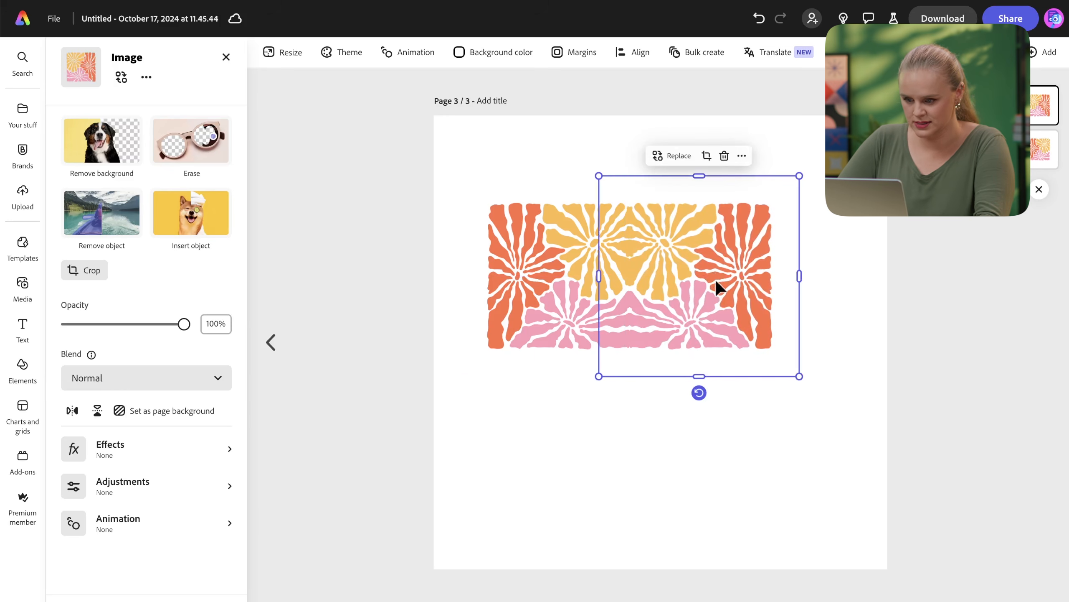
left_click(734, 499)
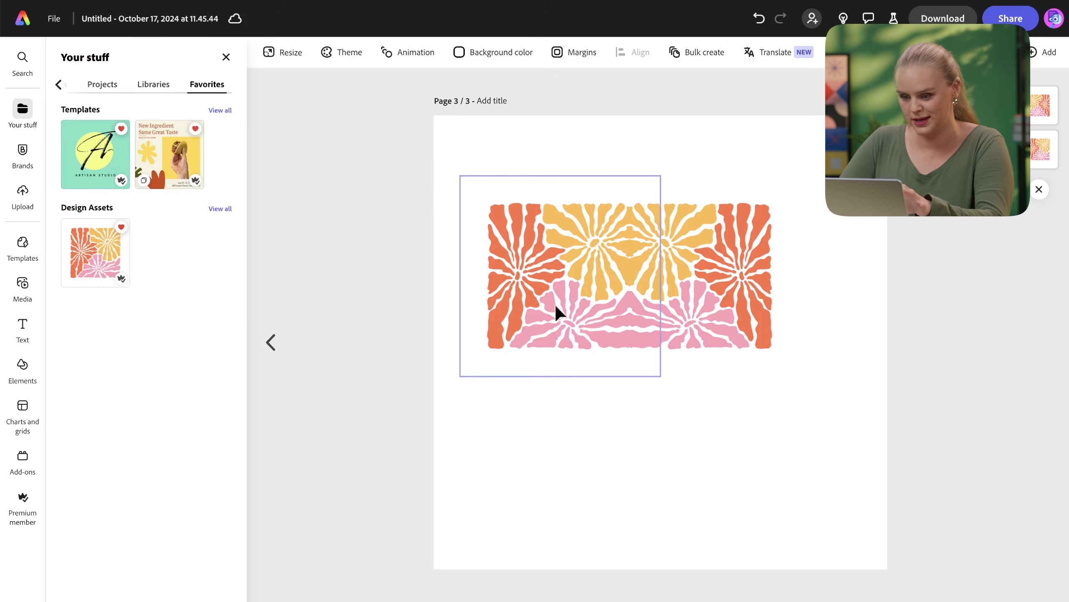
Move both floral tiles down together, duplicate the pair, and place the copy directly above the original row.
left_click_drag(448, 171, 809, 343)
left_click_drag(660, 288, 658, 380)
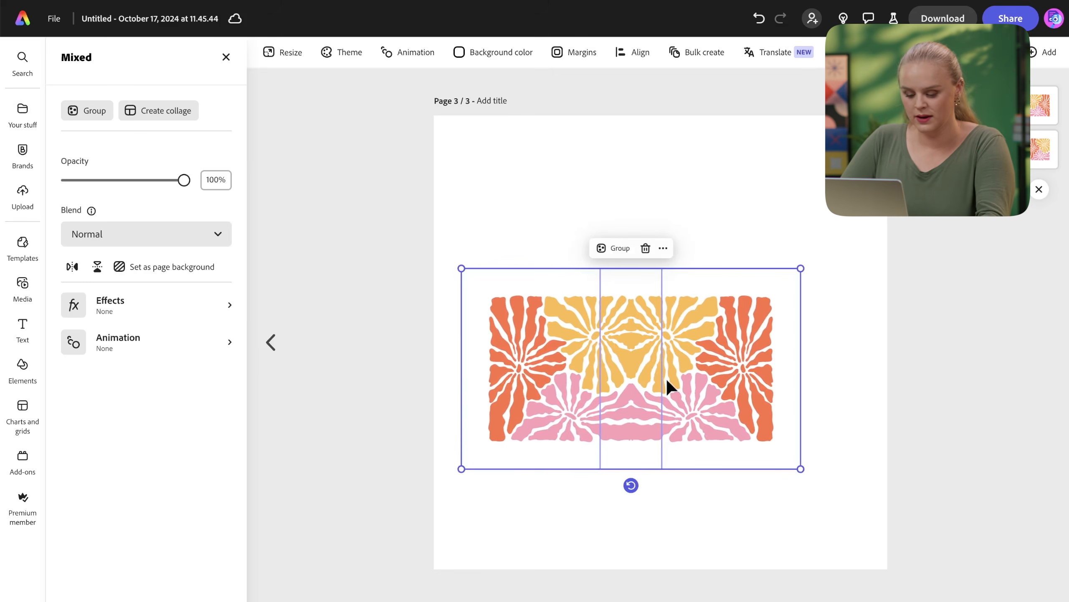
key("ctrl+d")
left_click_drag(668, 411, 647, 252)
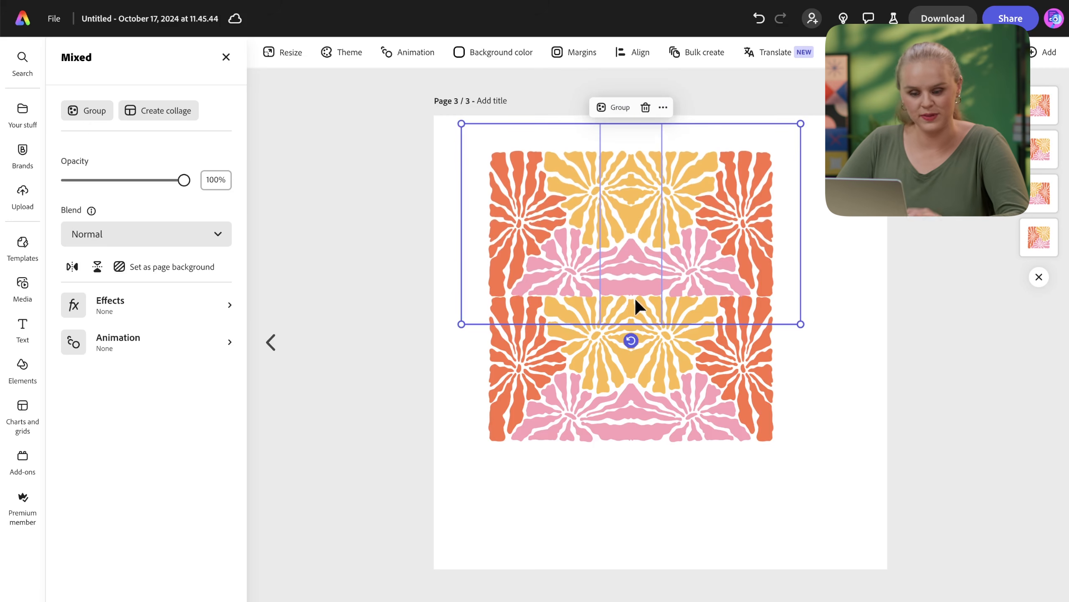
Flip the upper floral pair vertically, butt it against the lower pair, and group all four tiles.
left_click(98, 266)
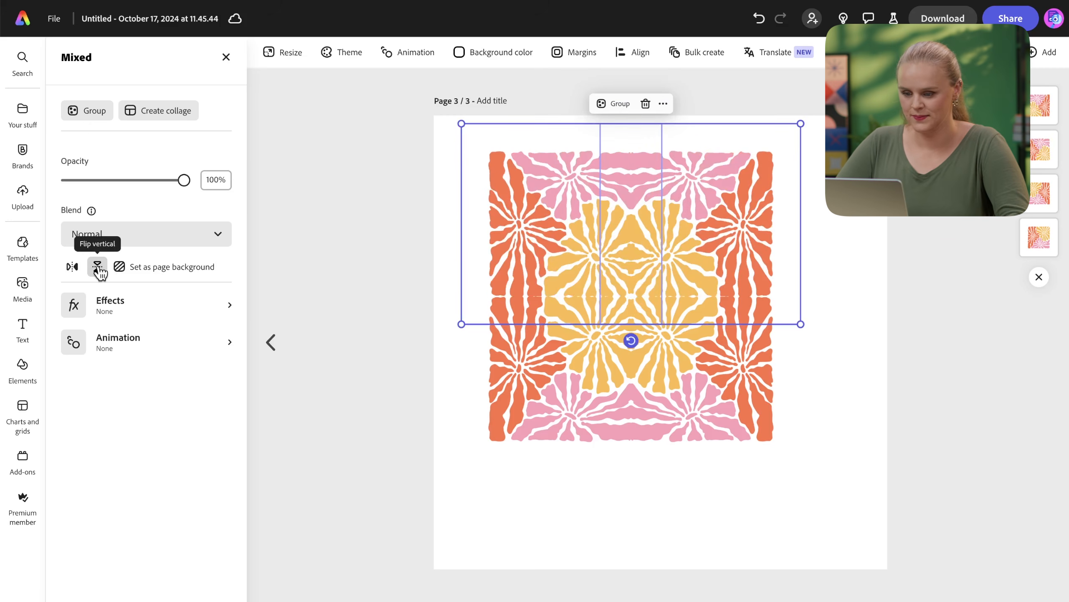
left_click_drag(633, 233, 634, 239)
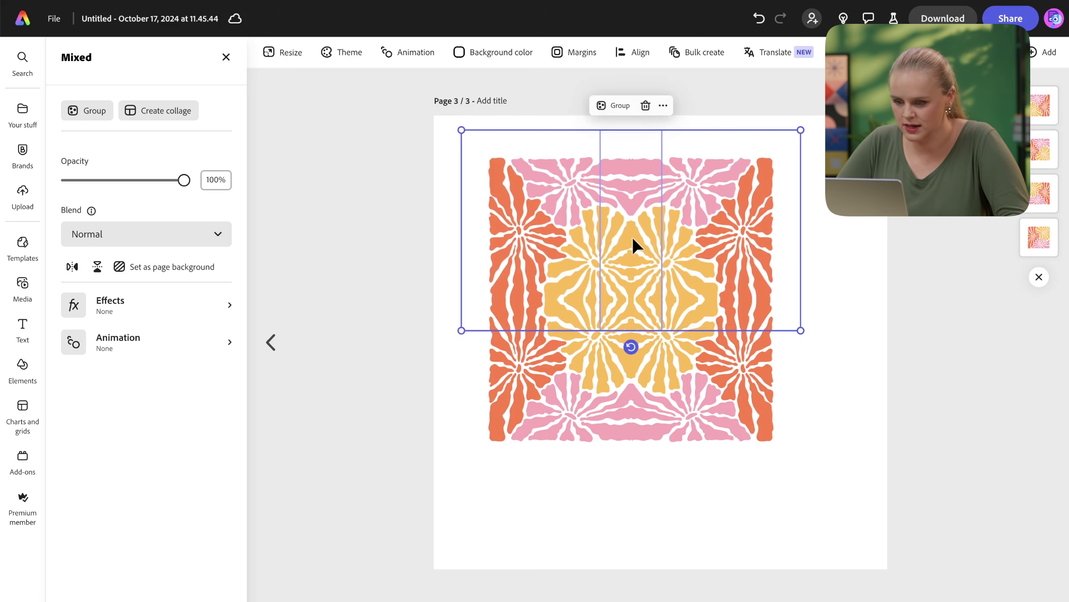
left_click(532, 552)
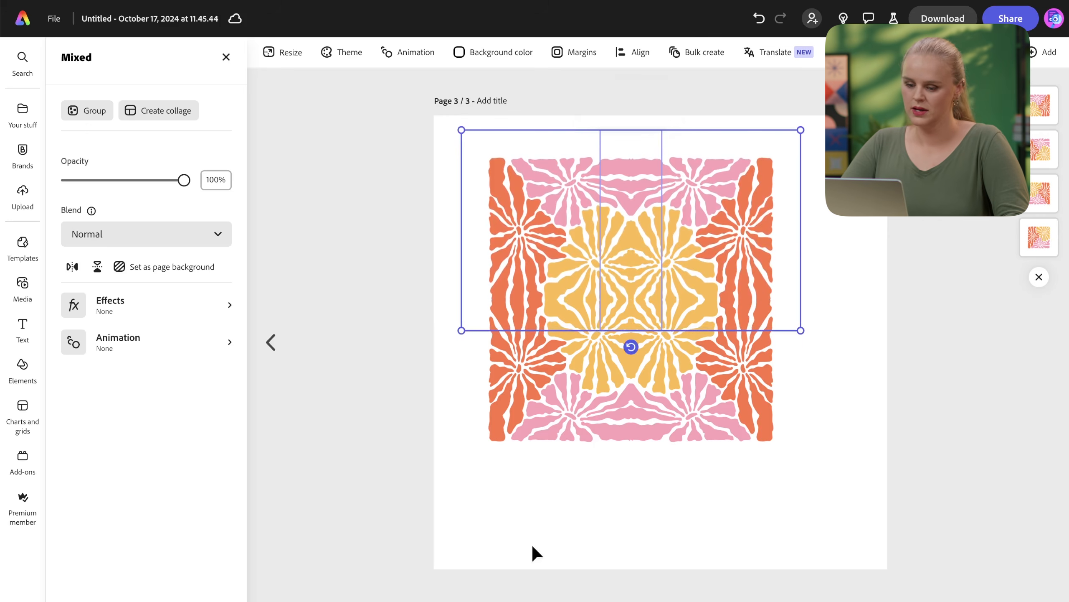
left_click_drag(442, 131, 831, 489)
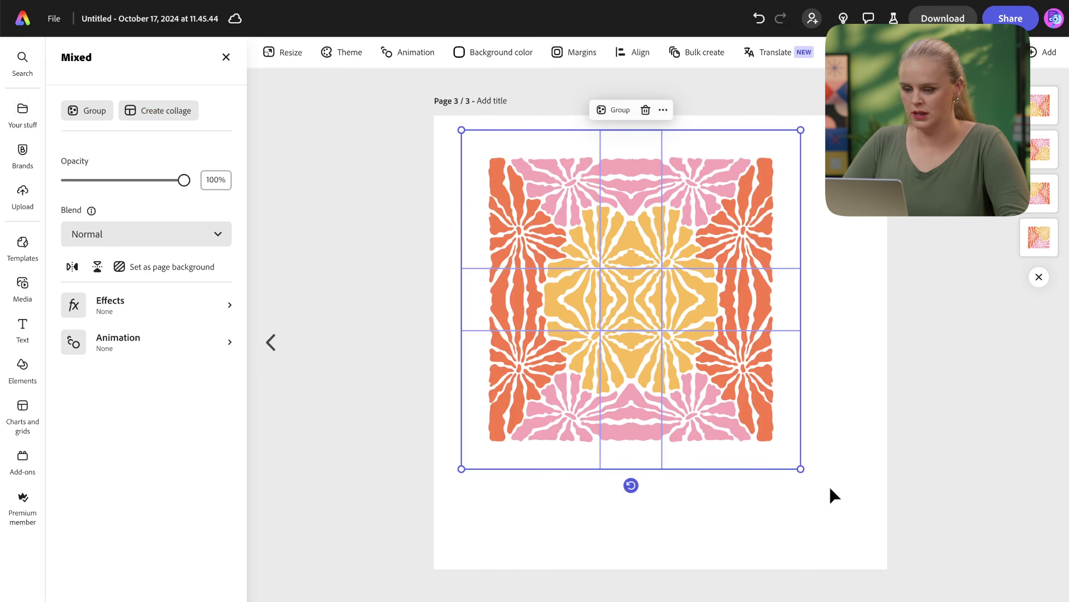
left_click(616, 110)
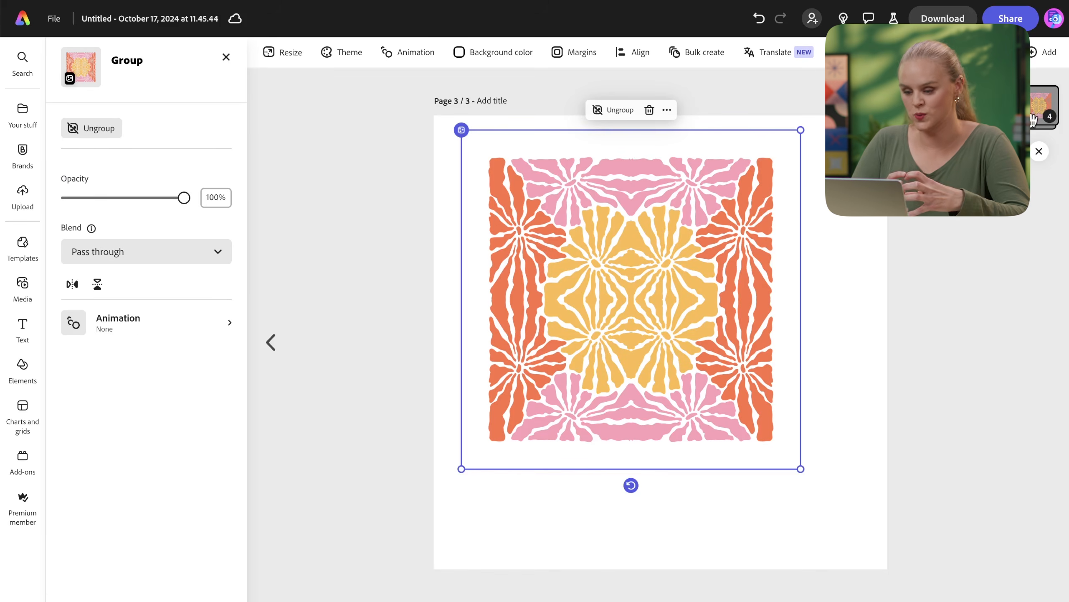
Shrink the grouped floral tile to about half the page width and place a duplicate against its right edge.
left_click_drag(801, 468, 662, 382)
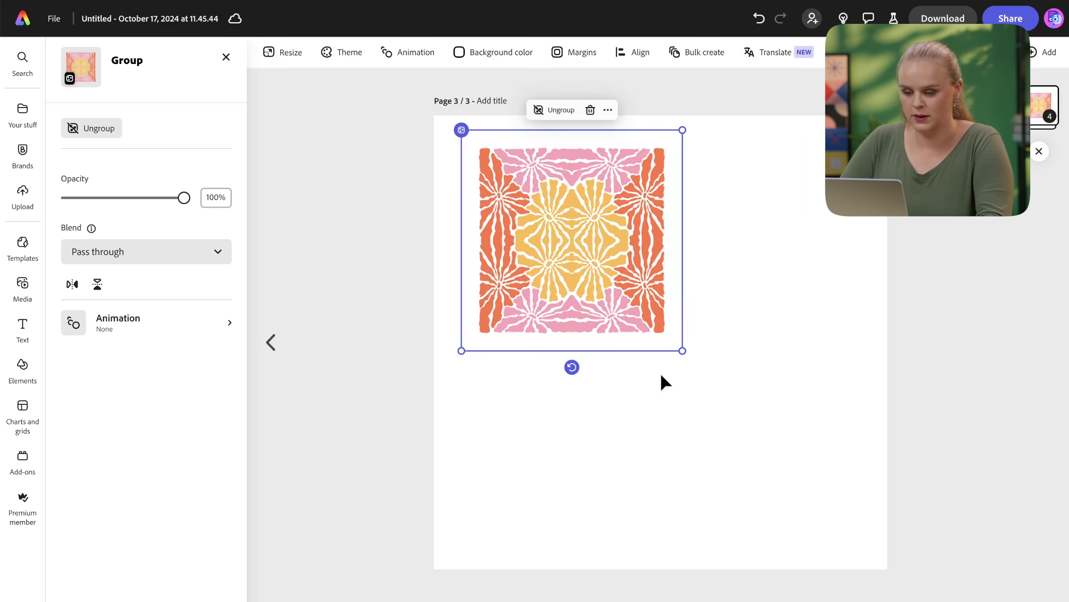
key("ctrl+d")
left_click_drag(603, 282, 765, 255)
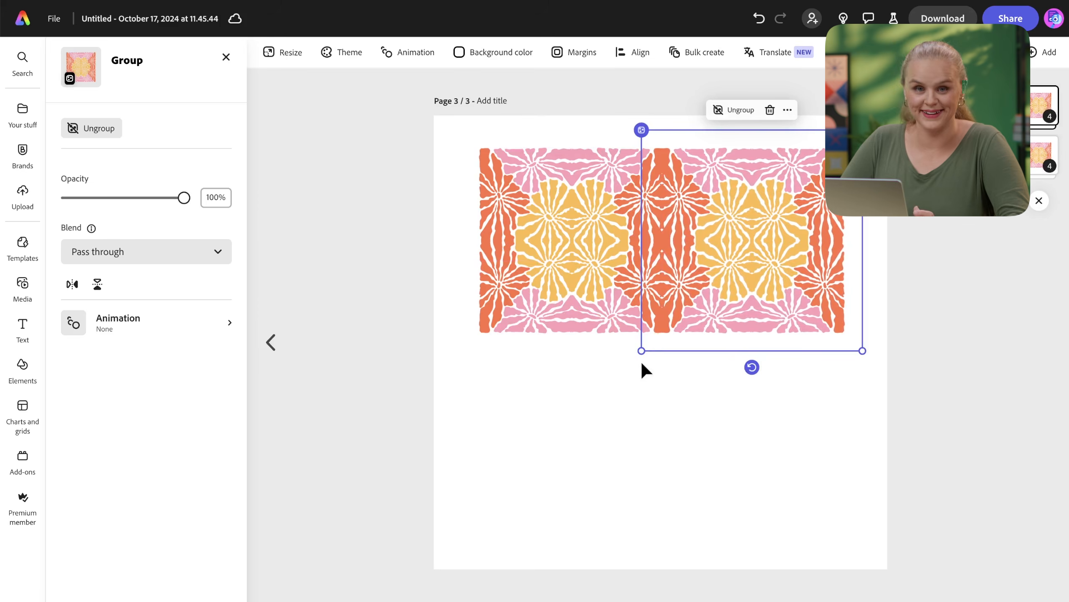
Add two more copies of the floral group directly below the first row to form a two-by-two arrangement.
key("ctrl+v")
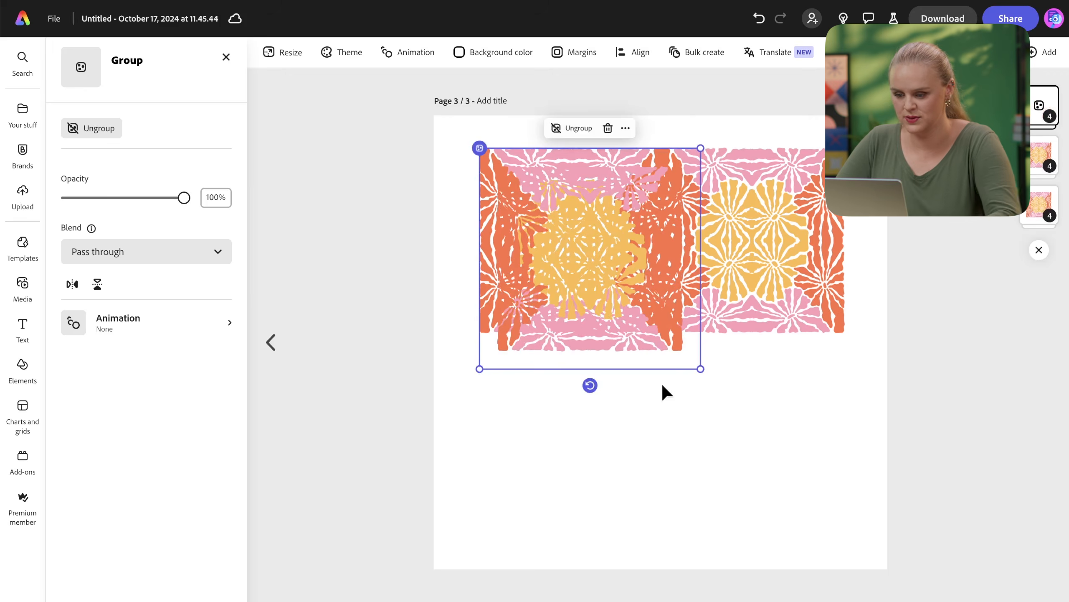
left_click_drag(575, 262, 560, 423)
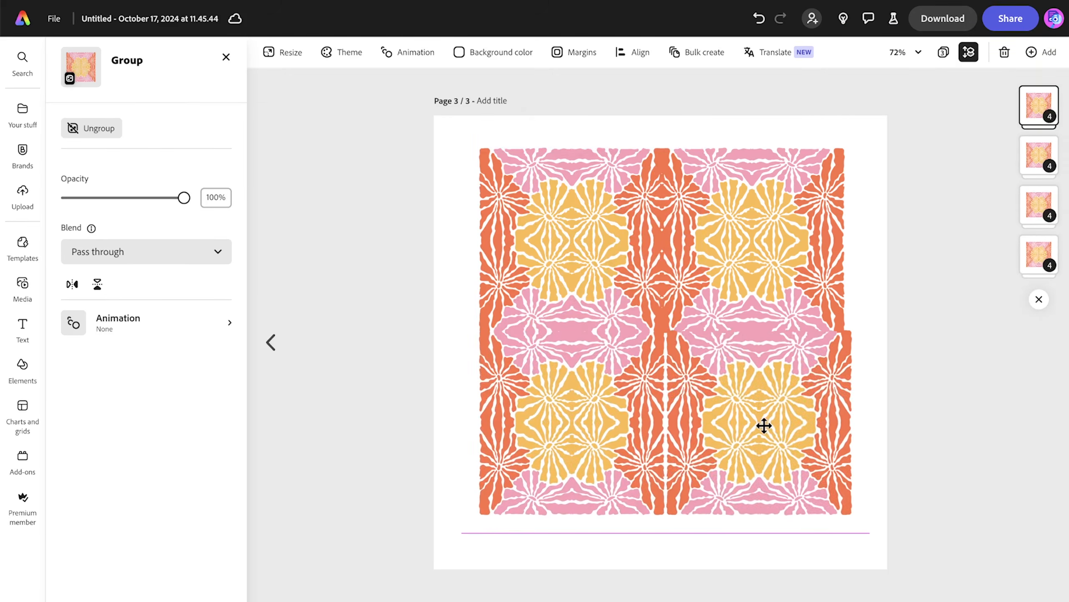
left_click(761, 427)
Select all four floral groups and enlarge and move them together so the pattern covers the whole page.
left_click_drag(451, 134, 423, 126)
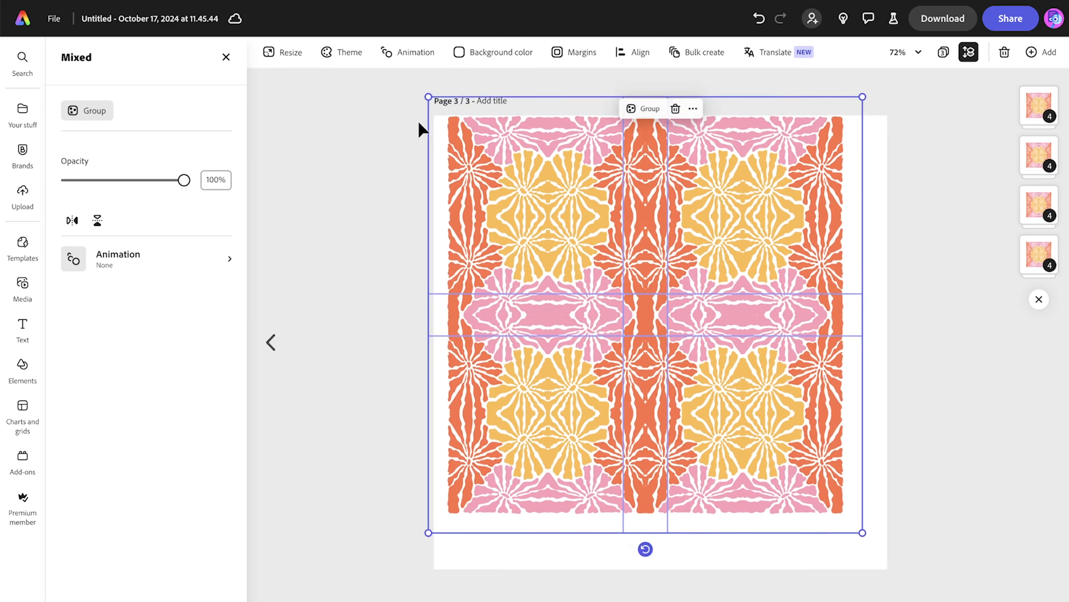
left_click_drag(621, 217, 609, 217)
left_click(632, 354)
left_click_drag(392, 148, 859, 536)
left_click_drag(850, 532, 928, 579)
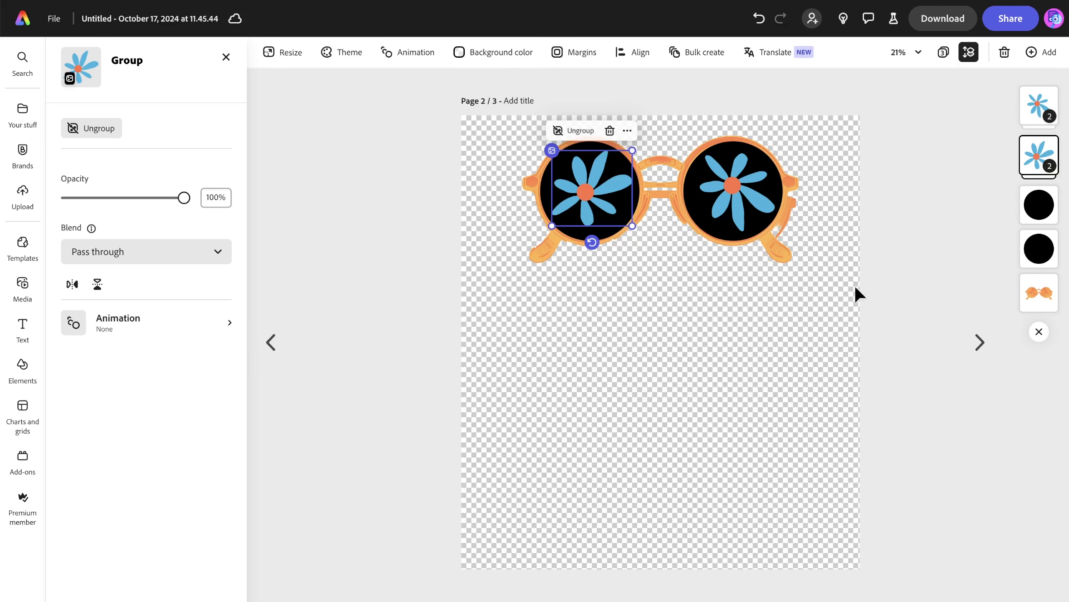
Paste the blue flower group onto page 3, shrink it, and place it over the upper-left yellow motif.
left_click(980, 343)
key("ctrl+v")
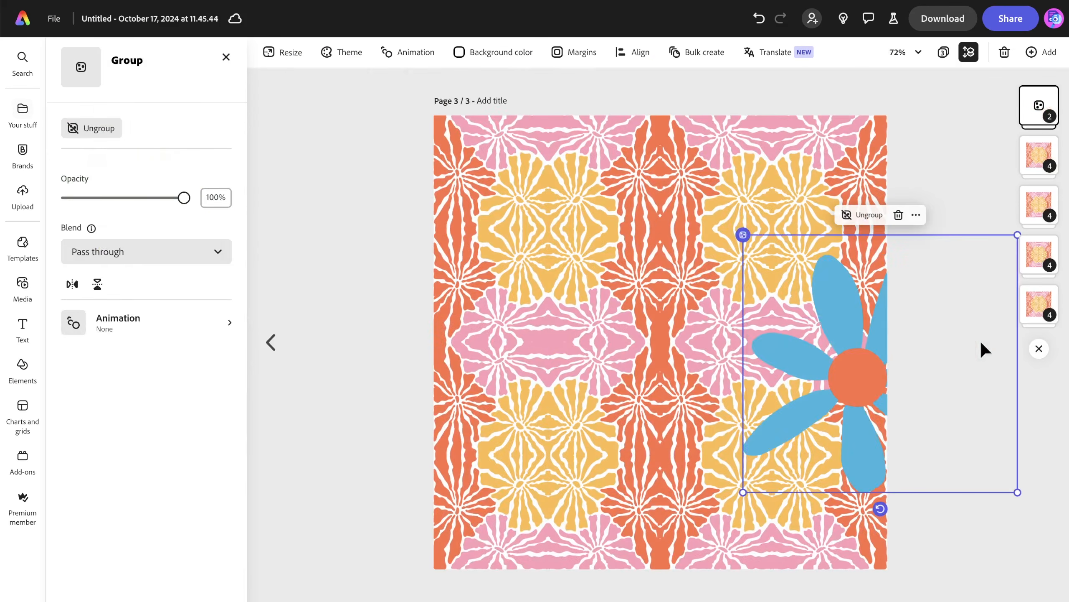
left_click_drag(857, 380, 554, 279)
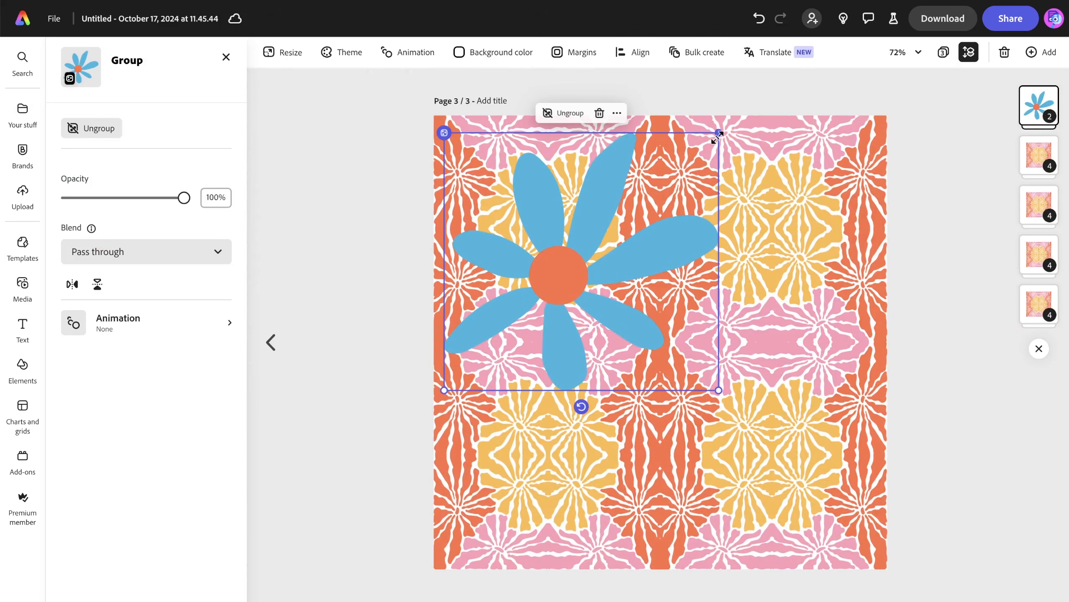
left_click_drag(719, 134, 570, 272)
left_click_drag(495, 349, 540, 241)
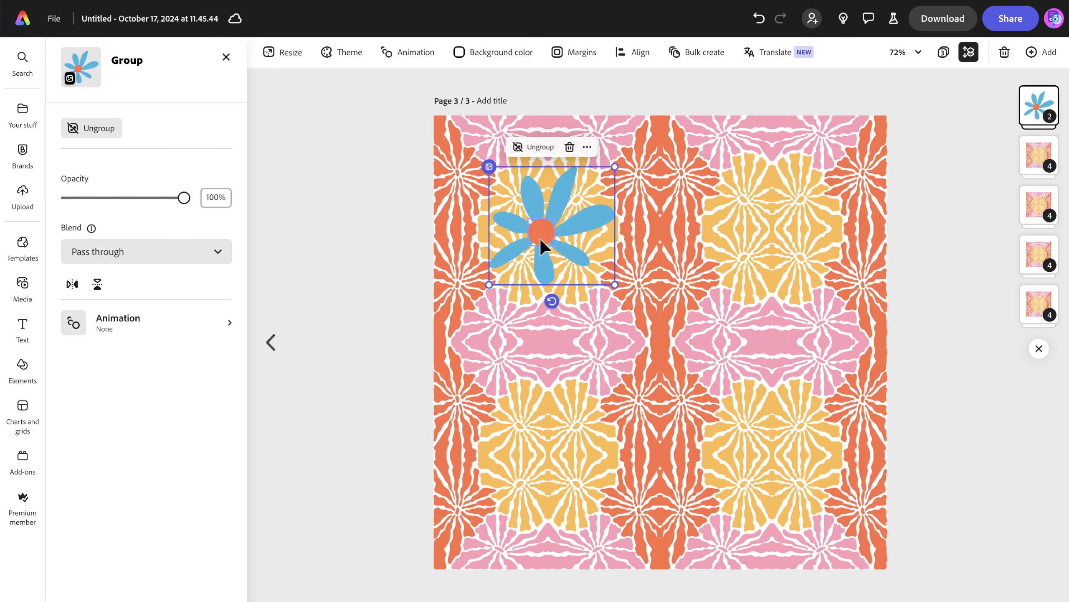
Duplicate the blue flower onto the upper-right yellow motif, flipping the copy horizontally and rotating it slightly.
key("ctrl+d")
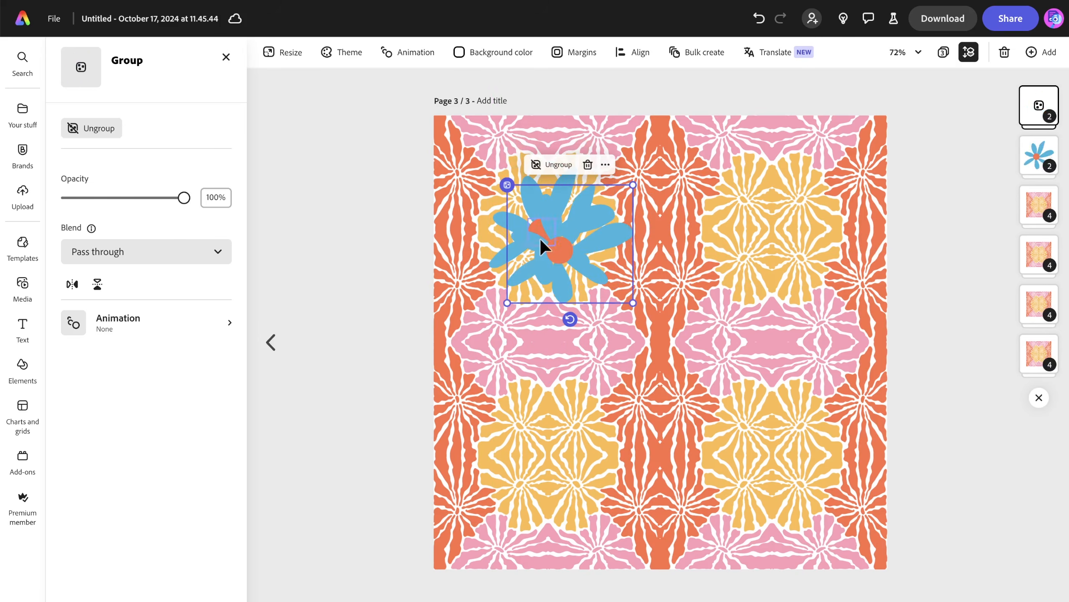
left_click_drag(555, 254, 769, 238)
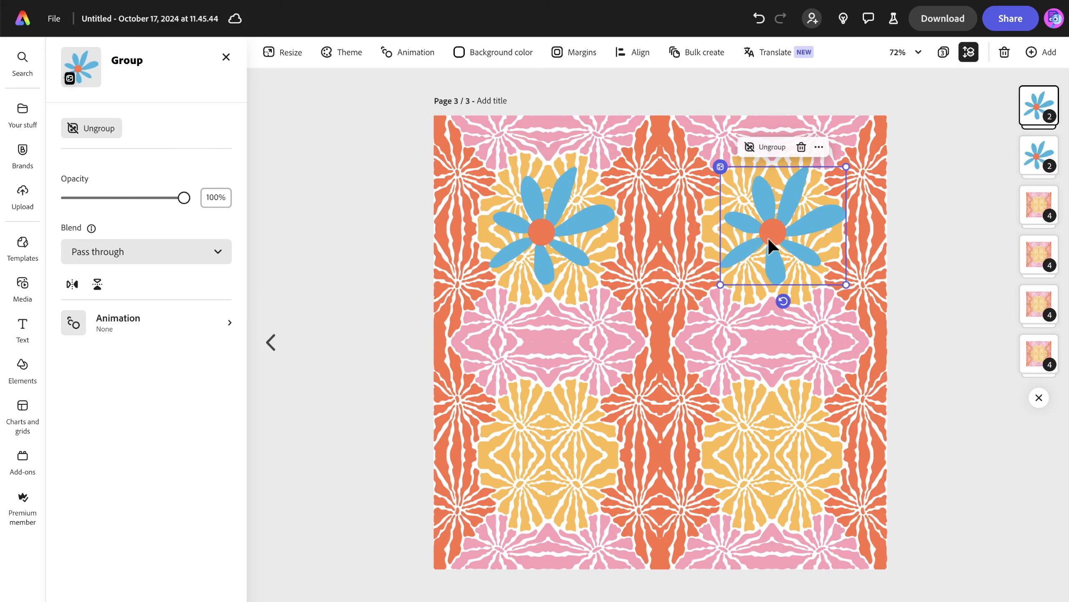
left_click(72, 284)
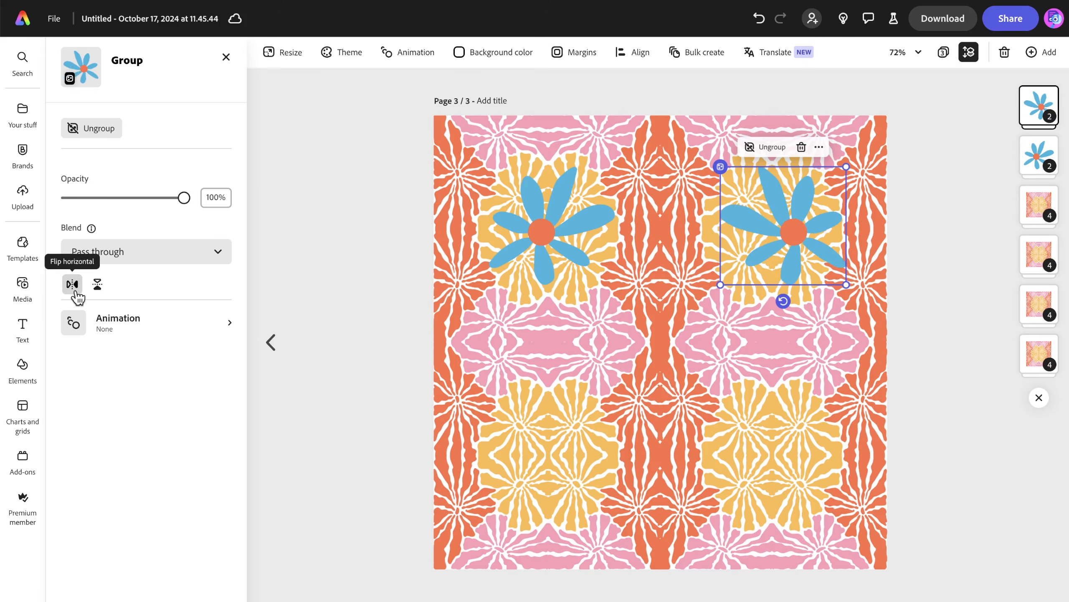
left_click_drag(783, 301, 752, 294)
left_click_drag(791, 236, 770, 232)
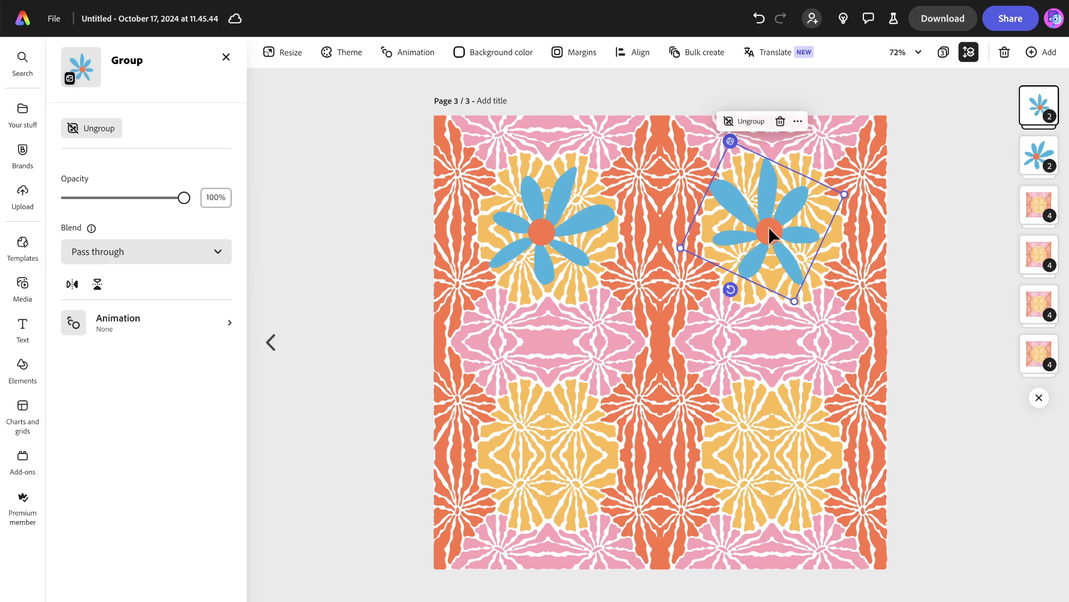
Duplicate the rotated blue flower onto the lower-left yellow motif, flipping the copy vertically and rotating it slightly.
key("ctrl+d")
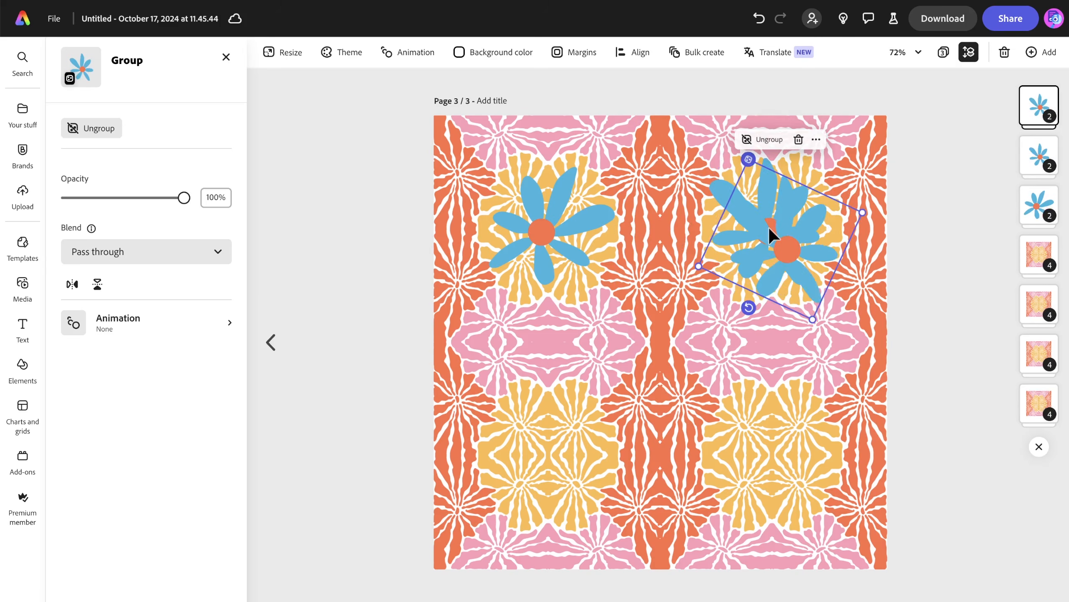
left_click_drag(791, 252, 551, 458)
left_click(97, 284)
left_click_drag(573, 522, 559, 529)
Paste another blue flower, place it on the lower-right yellow motif, and rotate it to vary its orientation.
key("ctrl+v")
left_click_drag(787, 248, 780, 460)
left_click_drag(741, 521, 655, 405)
left_click(768, 457)
left_click(984, 450)
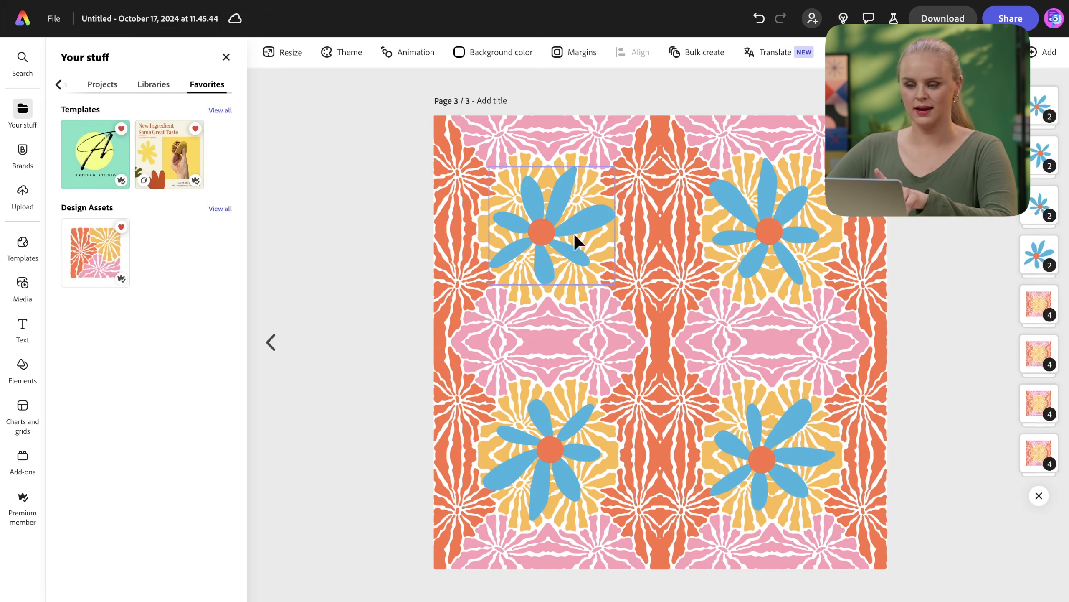
Set the page background to no fill and download the selected page as a transparent PNG.
left_click(488, 58)
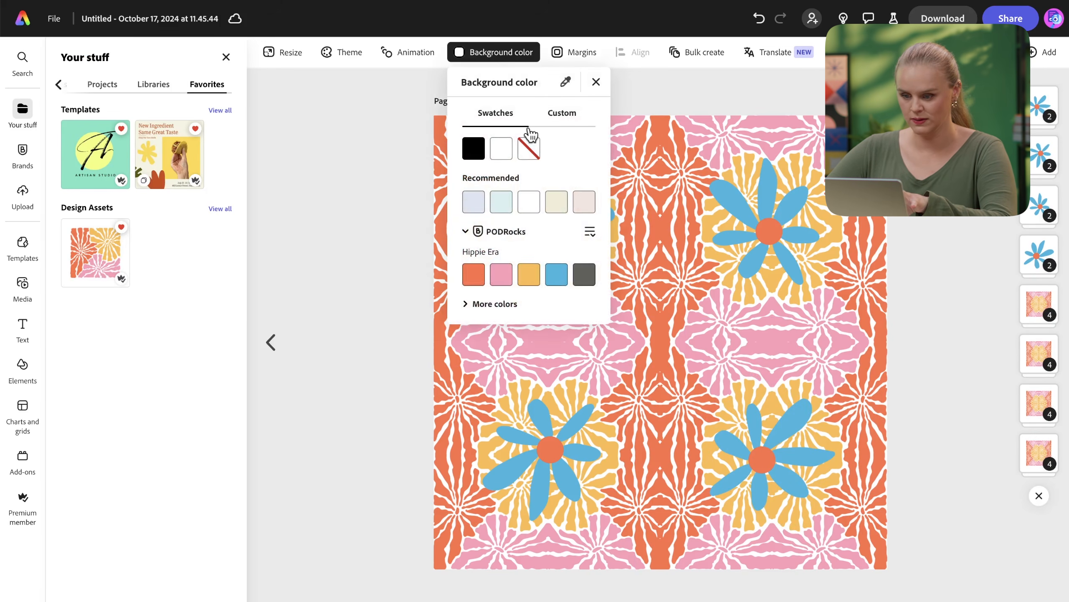
left_click(534, 154)
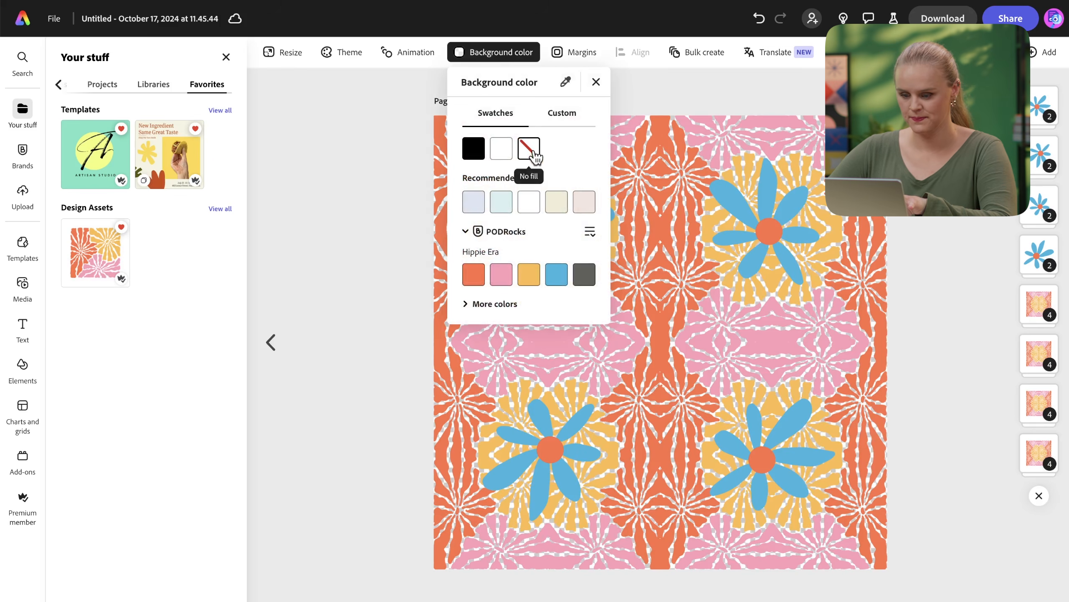
left_click(415, 254)
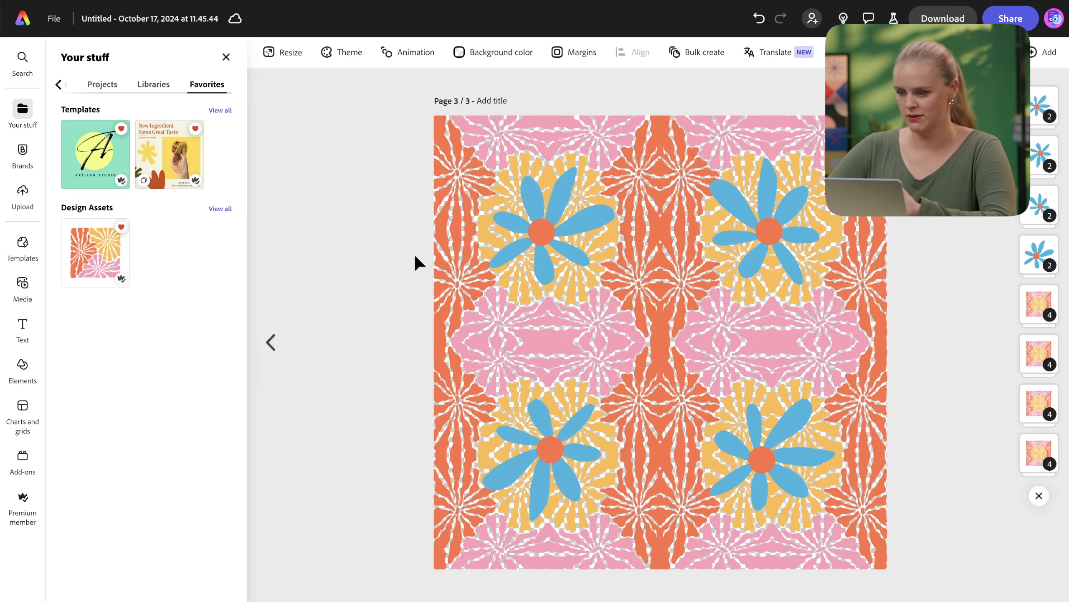
left_click(943, 18)
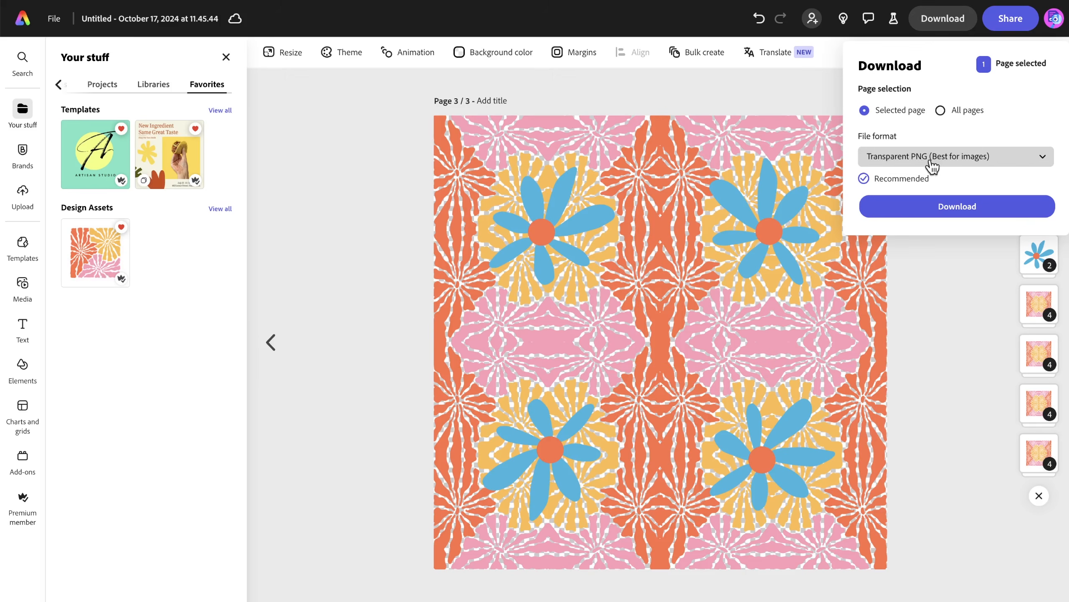
left_click(941, 207)
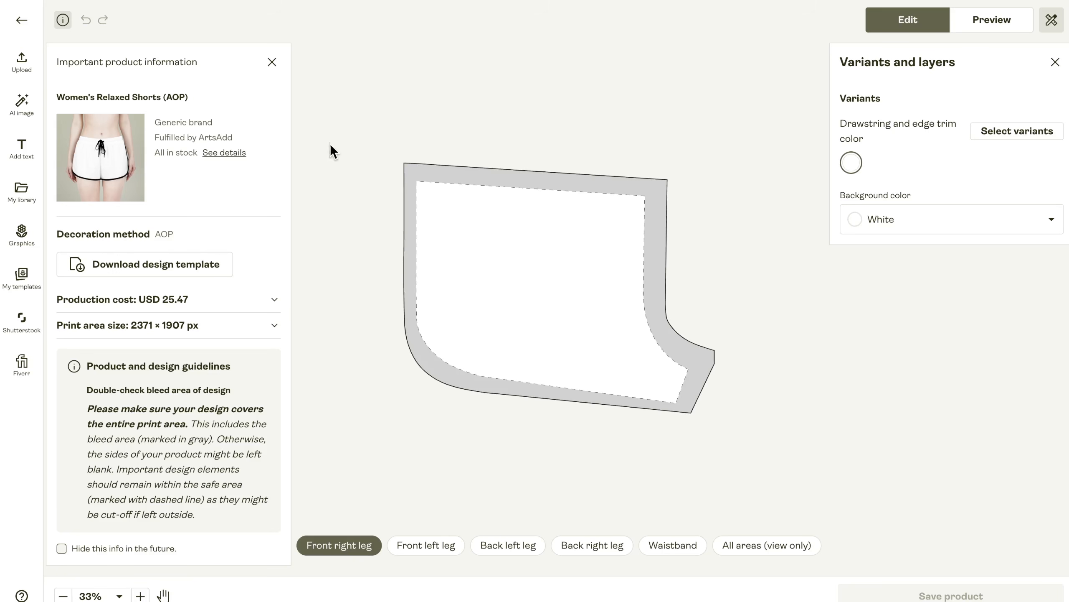
In Printify's Women's Relaxed Shorts (AOP) editor, add the downloaded Untitled-3 1.png to the front right leg.
left_click(272, 62)
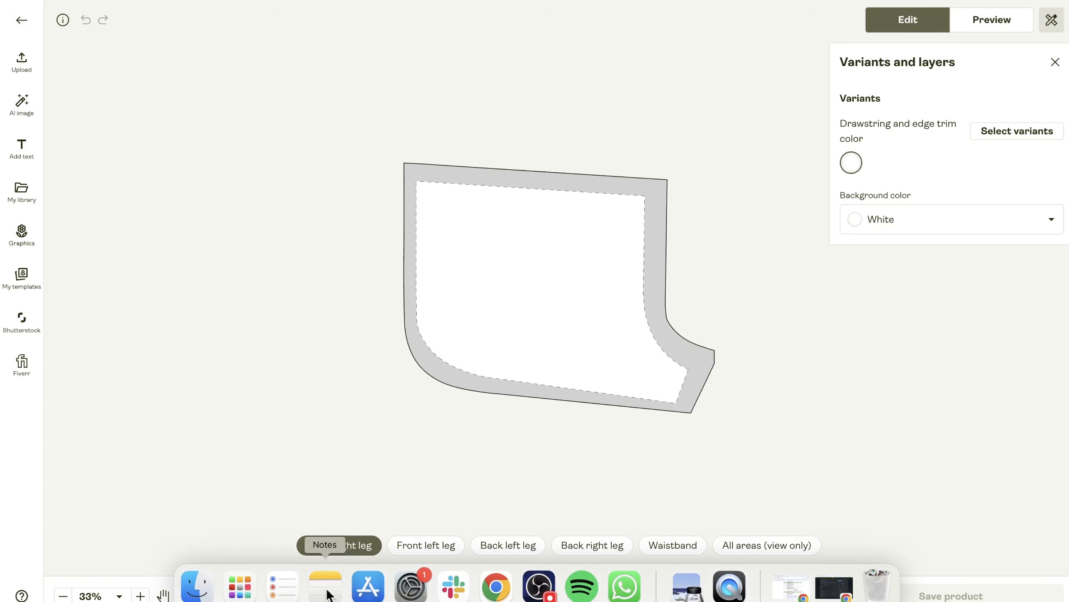
left_click(197, 590)
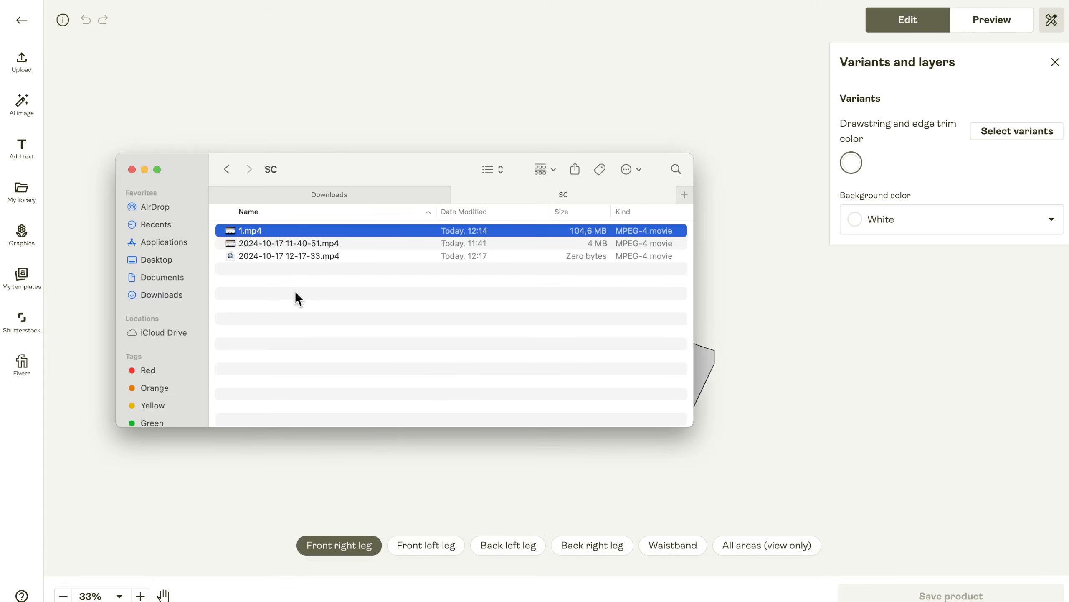
left_click(287, 194)
left_click(254, 255)
left_click_drag(254, 231, 365, 126)
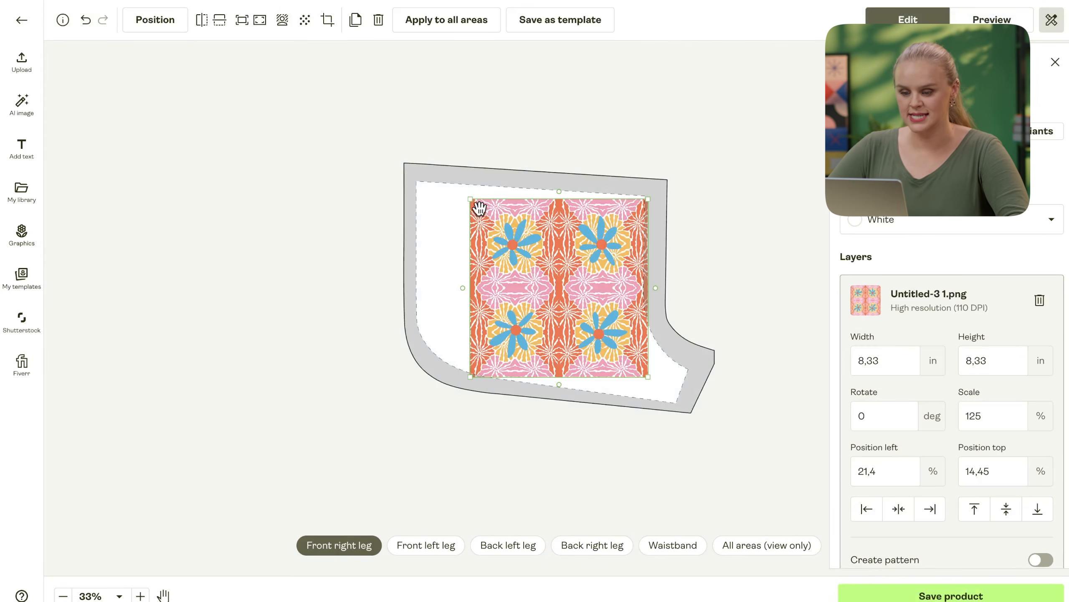
Fill the front right leg with the floral image, and shrink it to about 5.89 in square near the leg's lower-left corner.
mouse_move(470, 199)
left_mouse_down()
mouse_move(389, 158)
mouse_move(473, 209)
mouse_move(466, 203)
left_mouse_up()
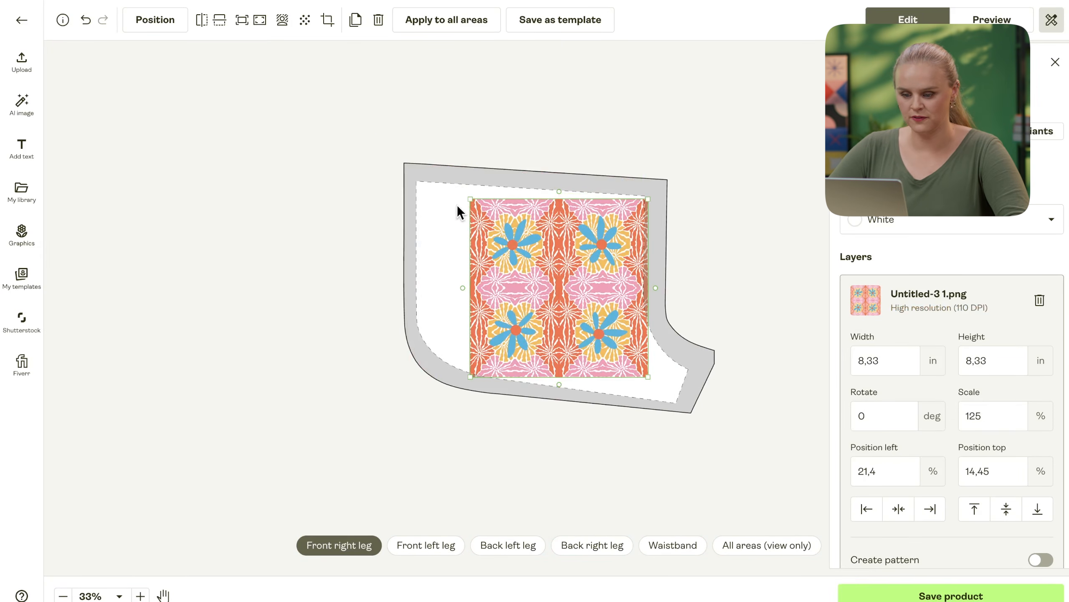
left_click(260, 20)
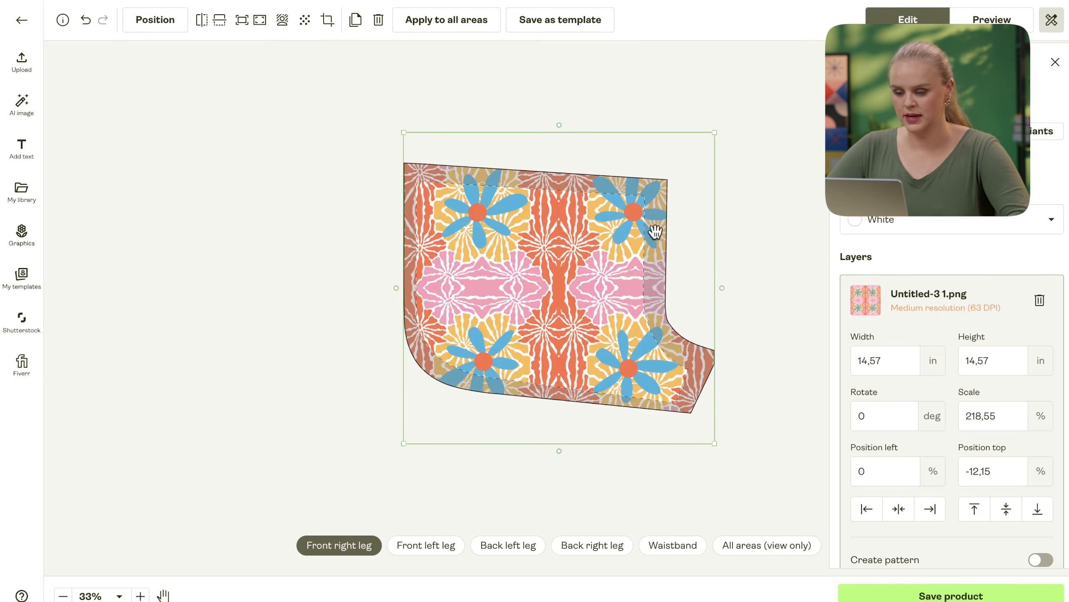
left_click_drag(713, 134, 530, 272)
left_click_drag(491, 356, 515, 293)
left_click_drag(572, 235, 552, 253)
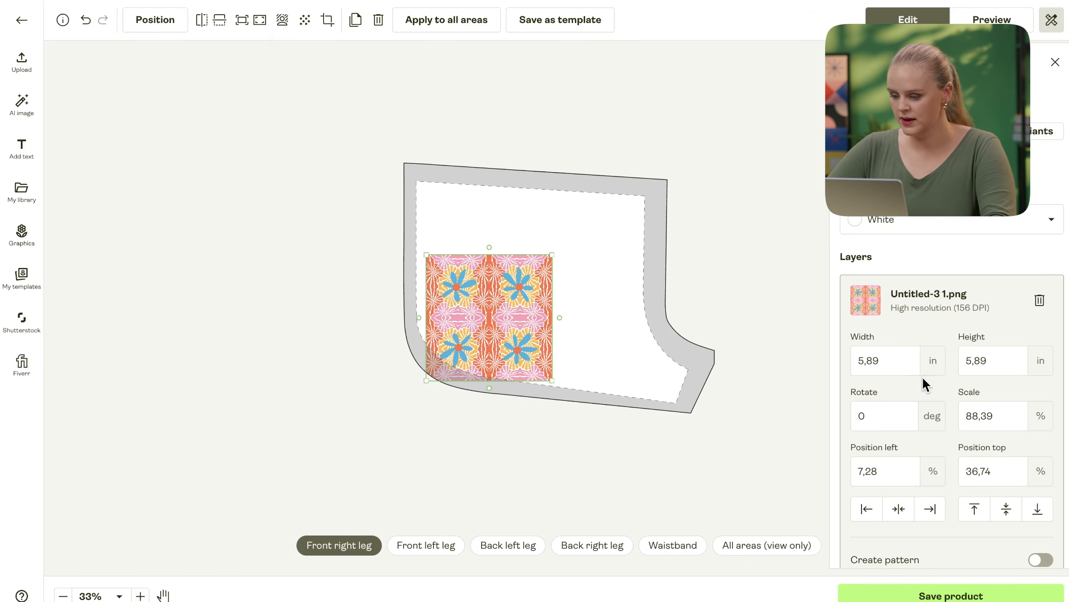
Turn the floral image into a repeating pattern across the front right leg and display all print areas.
scroll(922, 377, "down", 1)
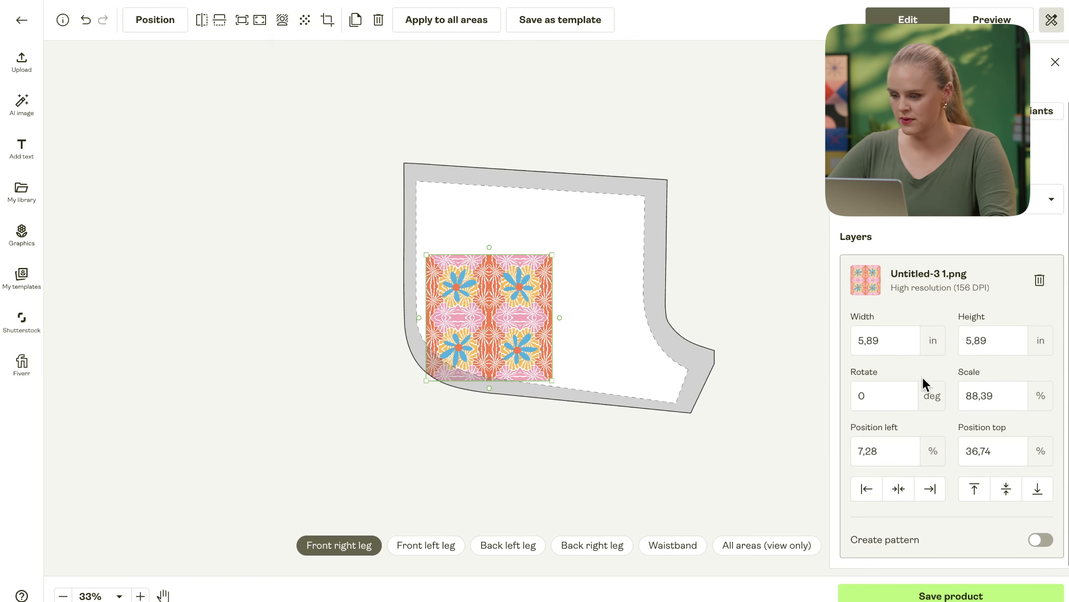
left_click(1046, 542)
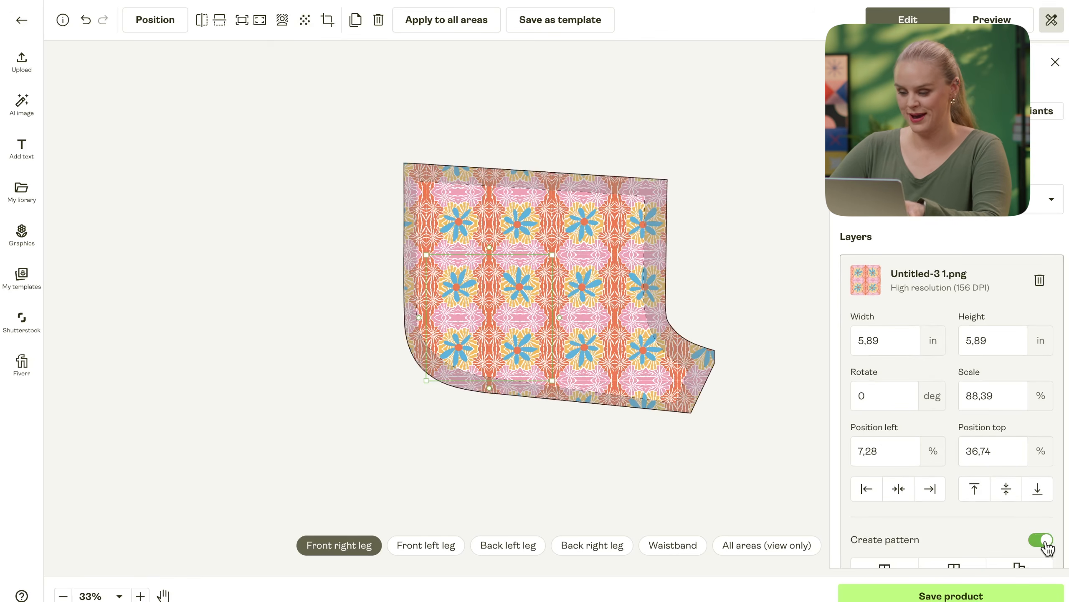
scroll(1046, 542, "down", 5)
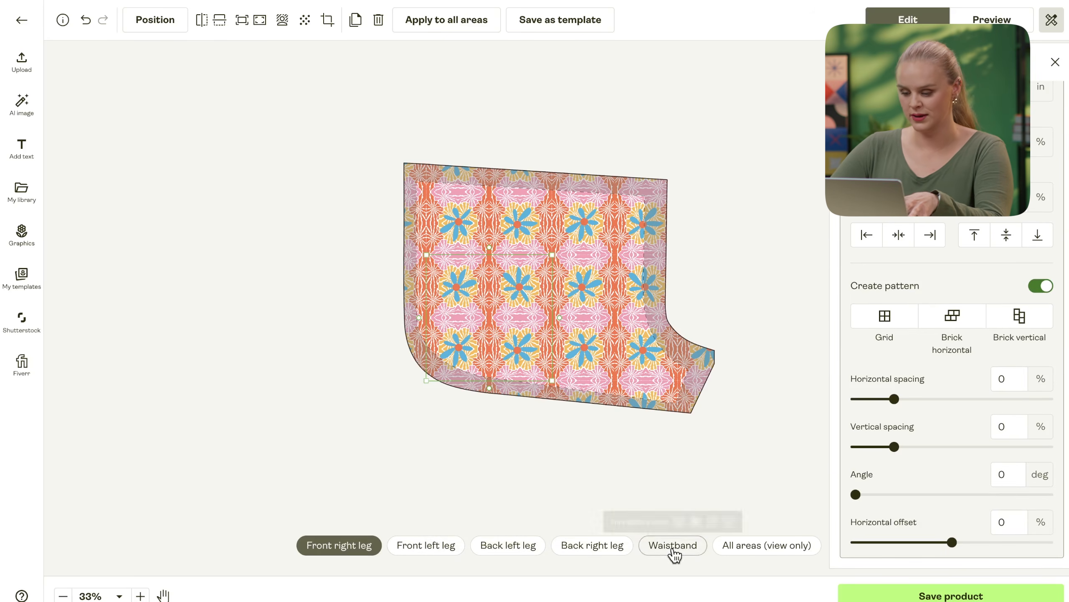
left_click(749, 547)
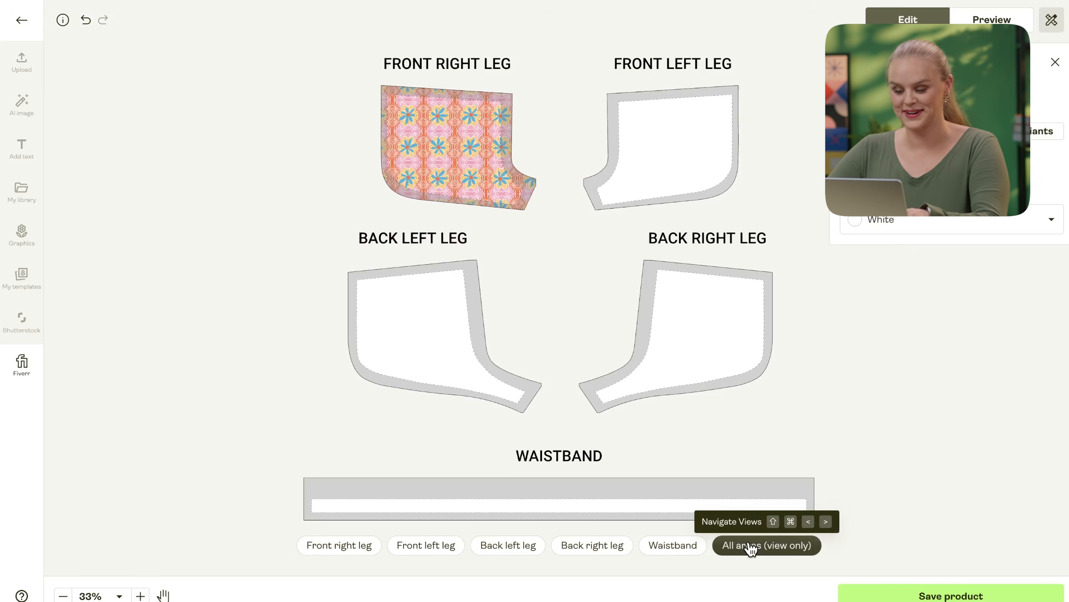
Apply the front right leg's floral pattern layer to all print areas and check the pattern on the other pieces.
left_click(345, 548)
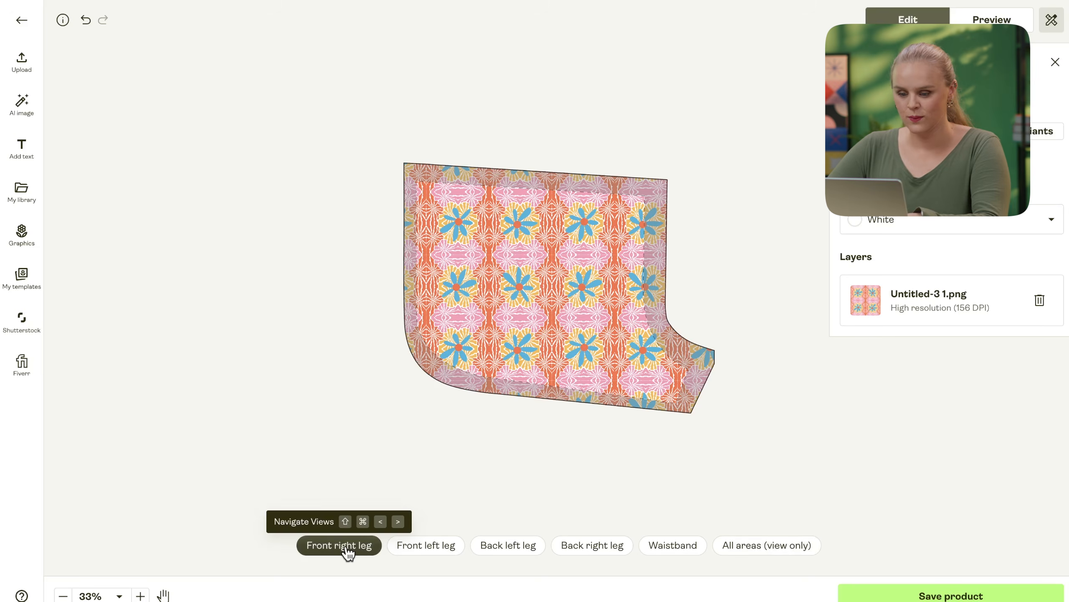
left_click(487, 276)
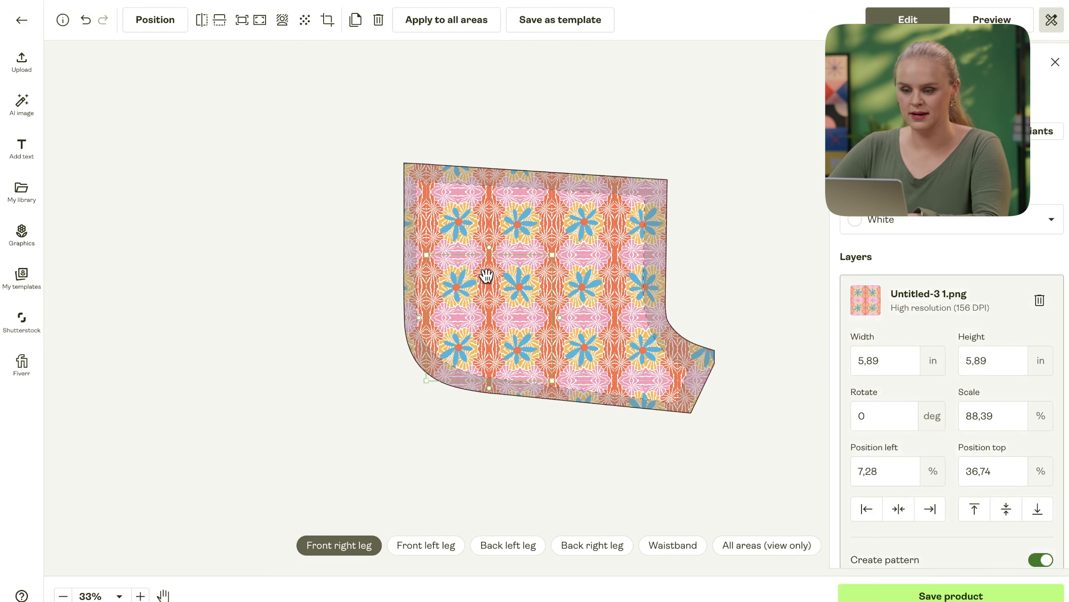
left_click(443, 25)
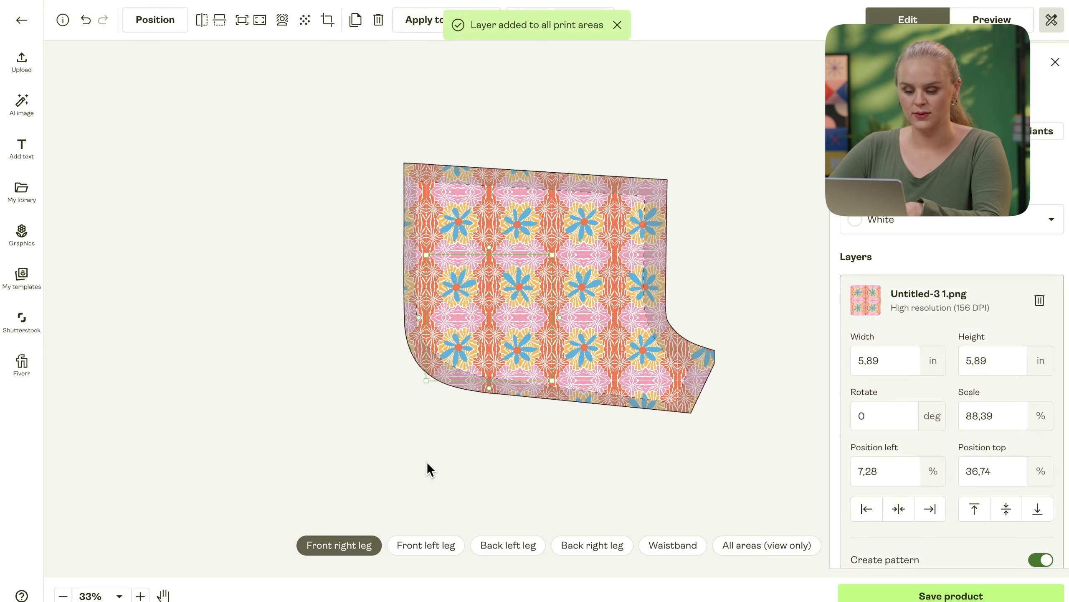
left_click(428, 547)
left_click(502, 546)
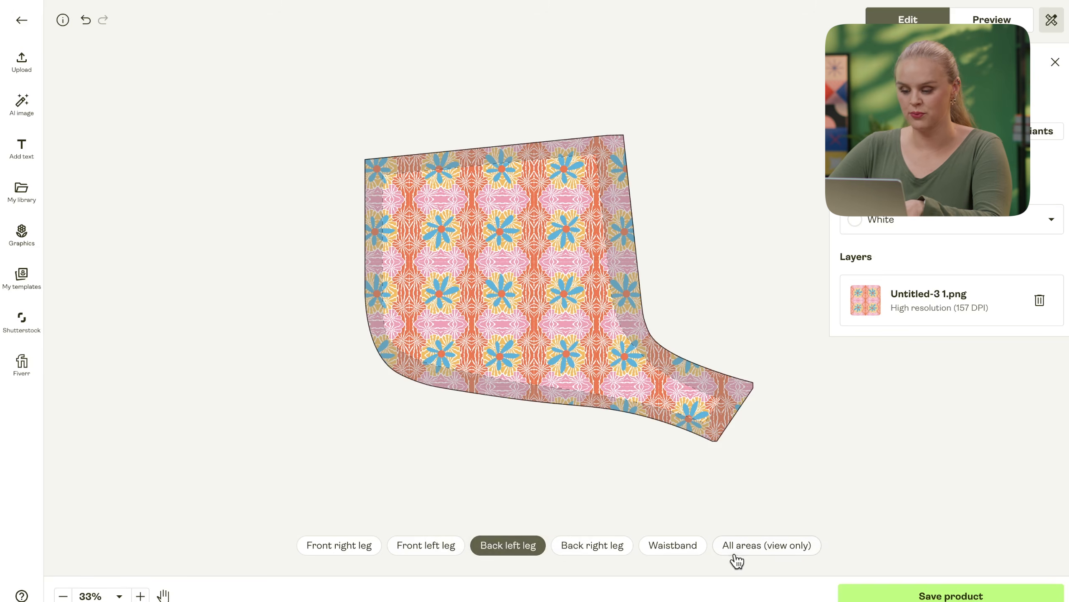
left_click(744, 553)
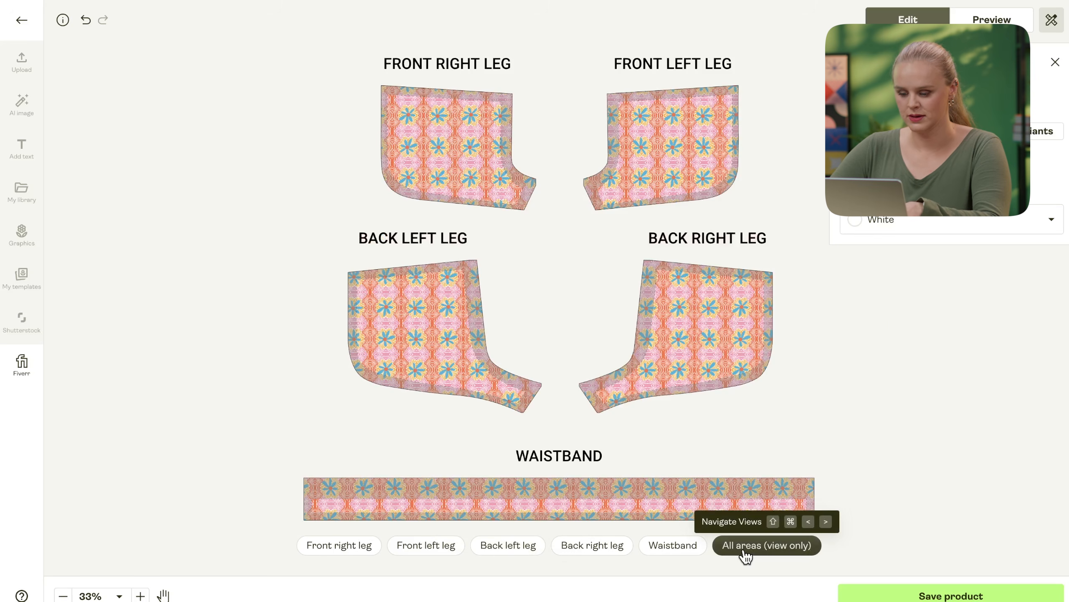
Delete the floral pattern layer from the waistband.
left_click(667, 548)
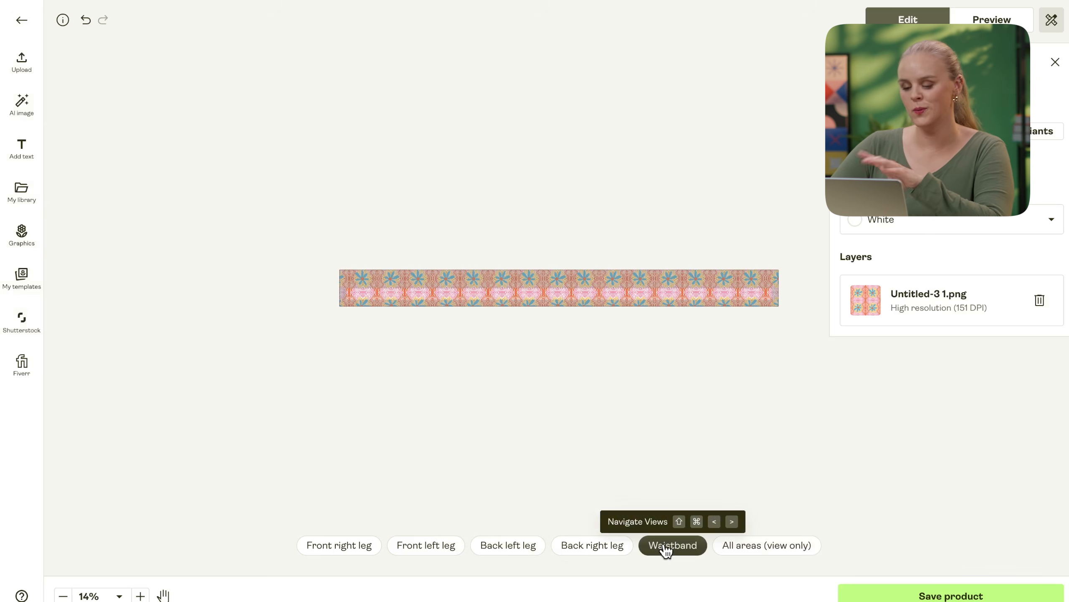
left_click(556, 284)
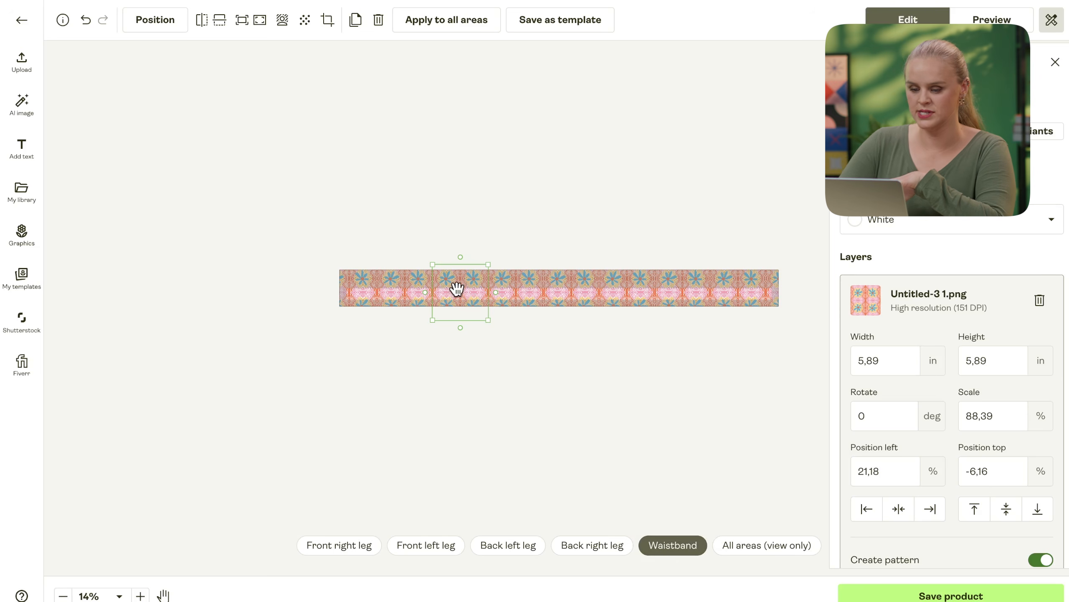
key("Delete")
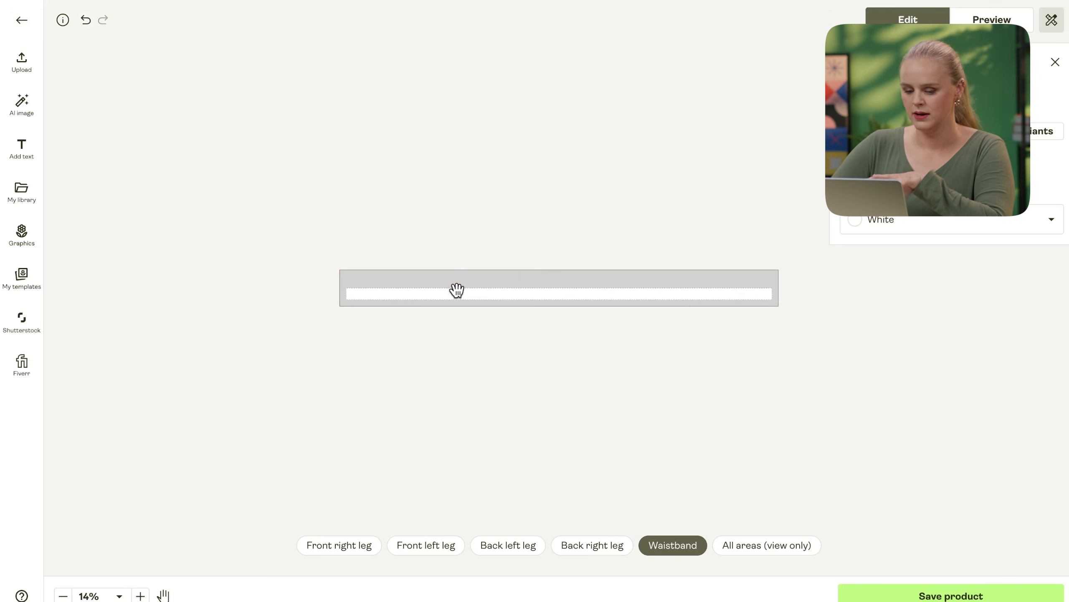
Set the shorts' background color to #5f605b and check it on the back left leg and waistband.
left_click(335, 546)
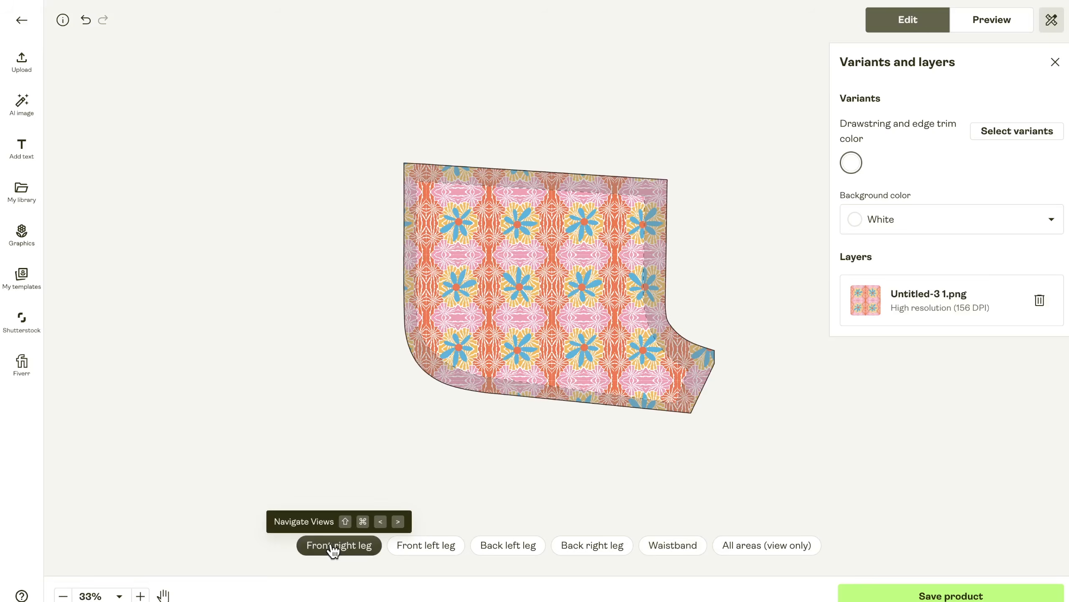
left_click(878, 231)
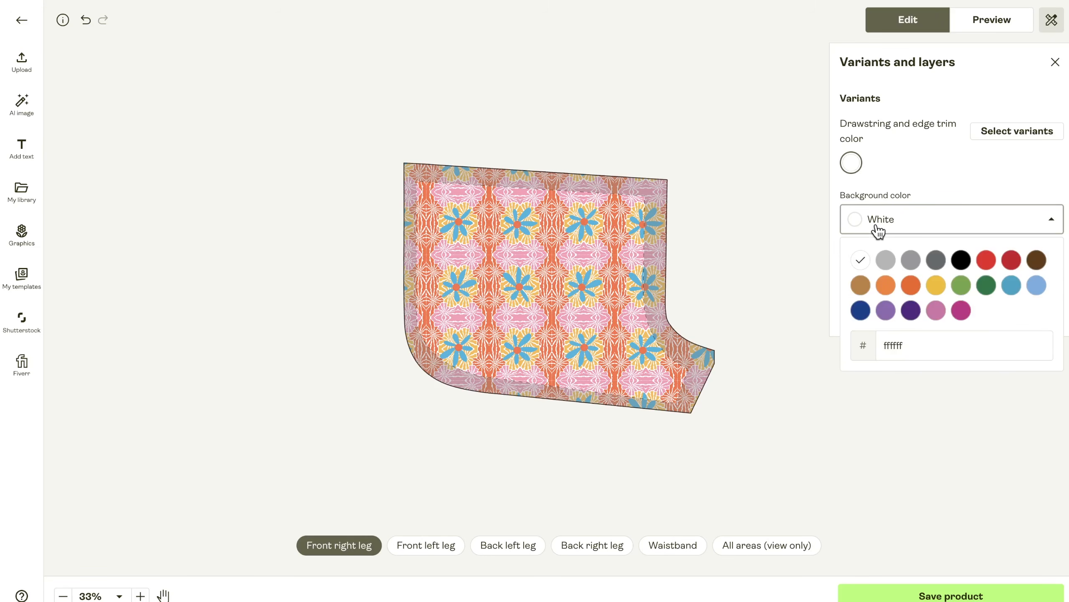
left_click(910, 346)
left_click_drag(910, 346, 879, 342)
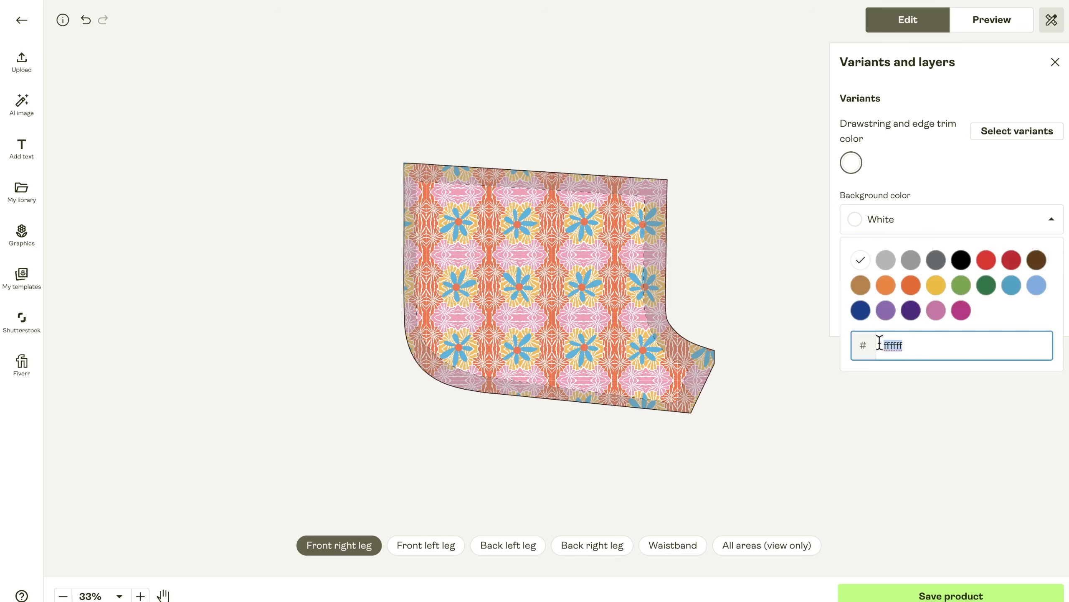
type("5f60")
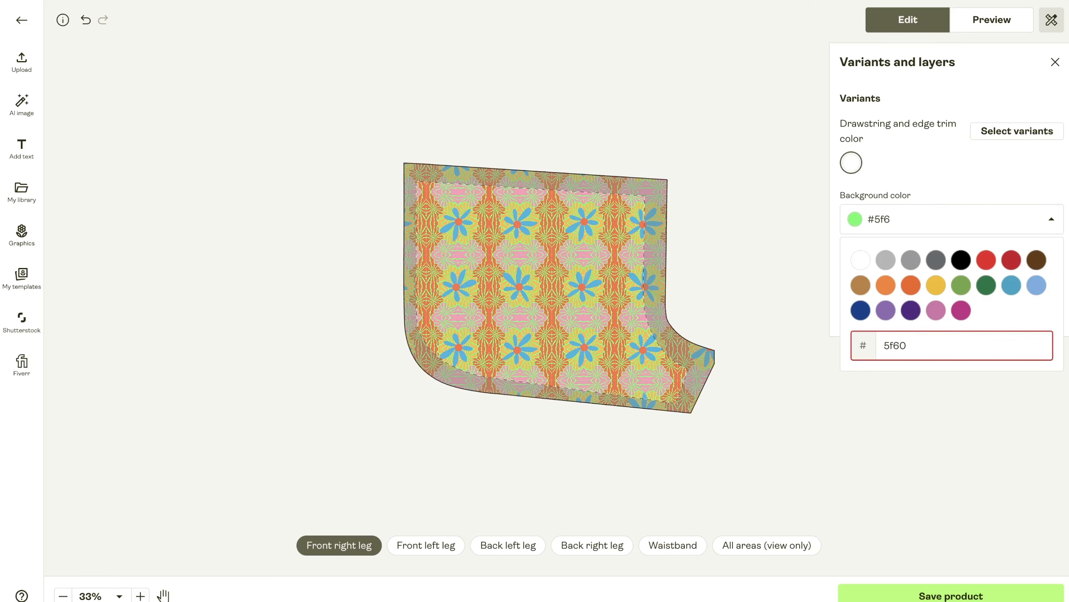
type("5b")
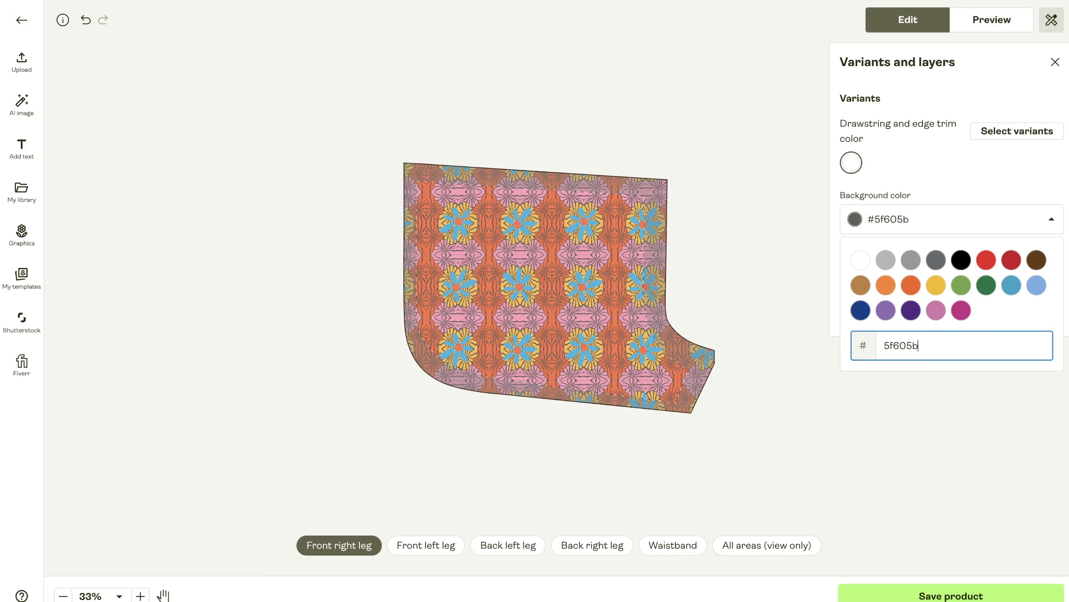
left_click(832, 324)
left_click(508, 544)
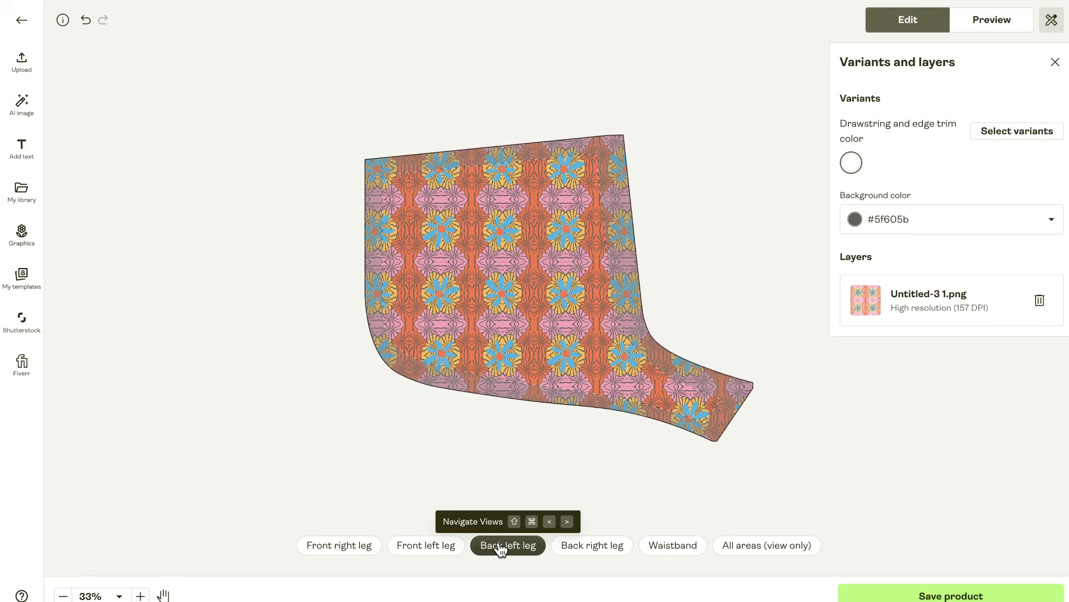
left_click(673, 545)
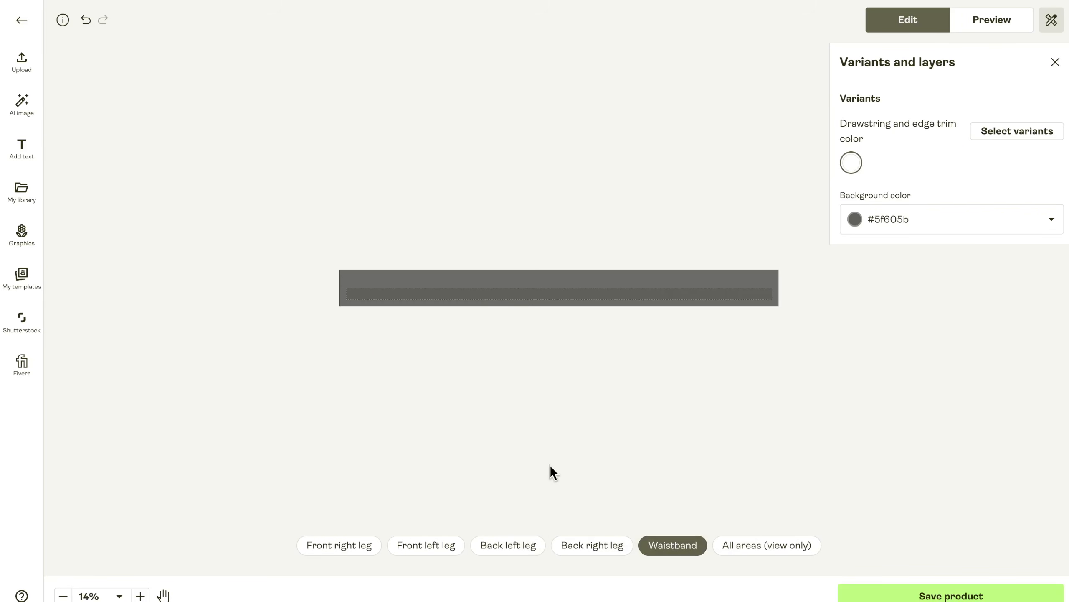
Add the Black drawstring and edge trim color to the selected variants and review the selected sizes.
left_click(1019, 131)
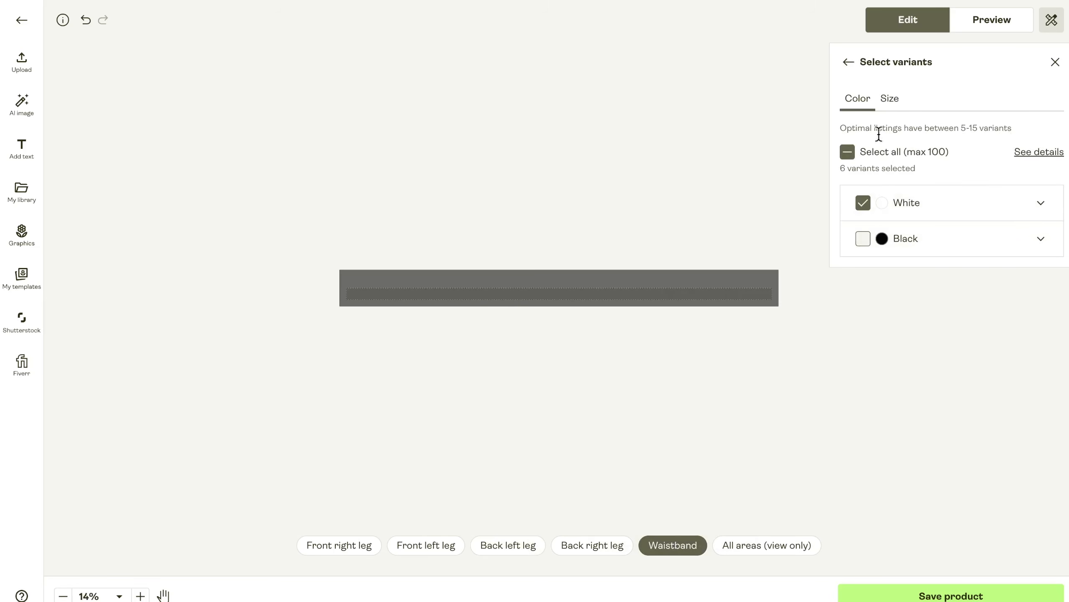
left_click(862, 241)
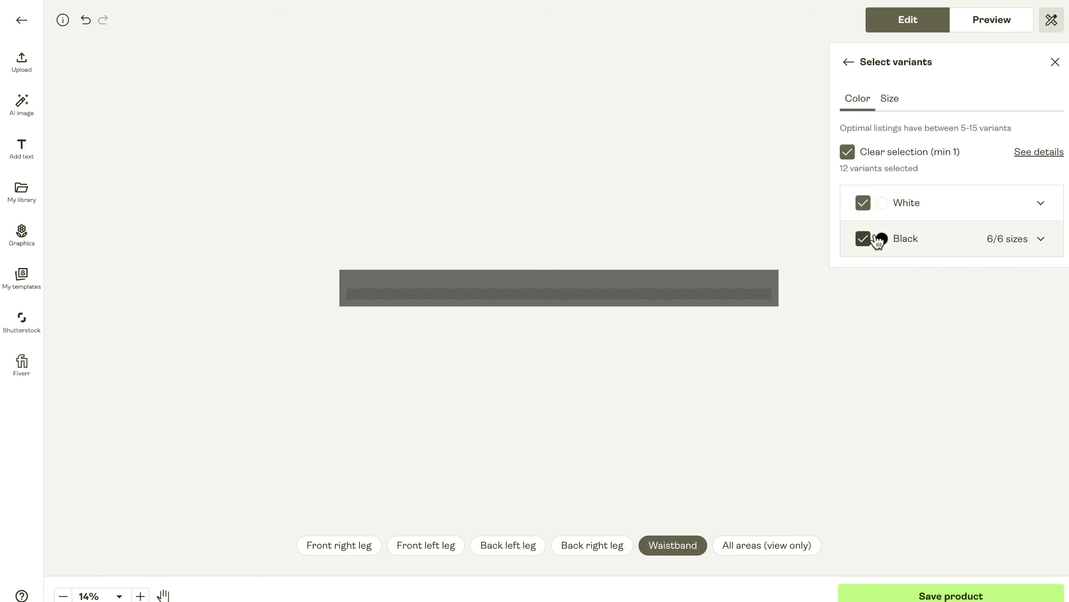
left_click(892, 104)
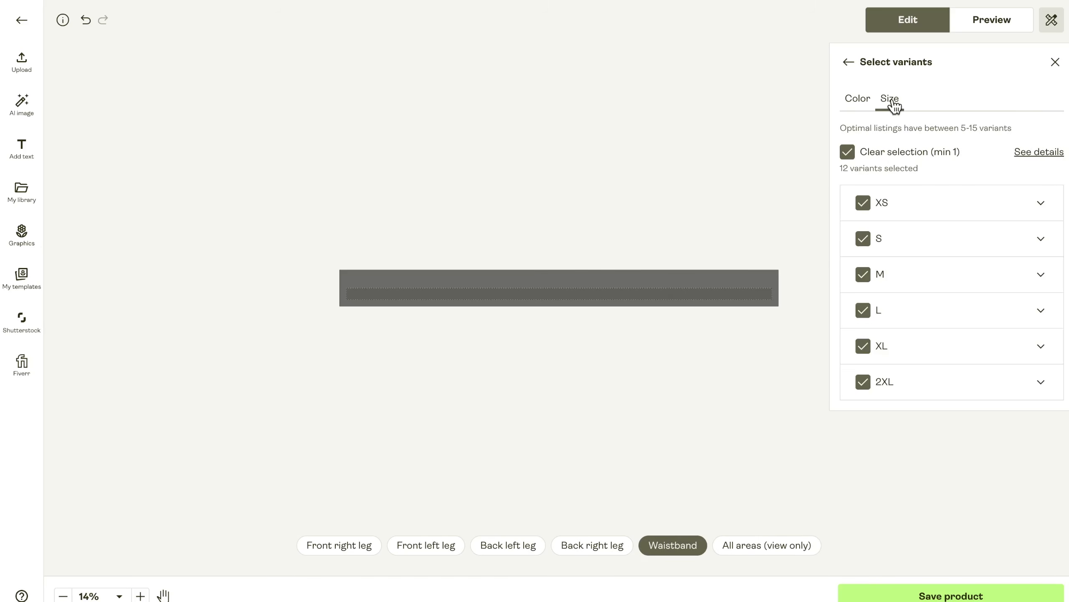
Preview the shorts in Realistic (CMYK) color mode with the On Person mockup, and save the product.
left_click(979, 28)
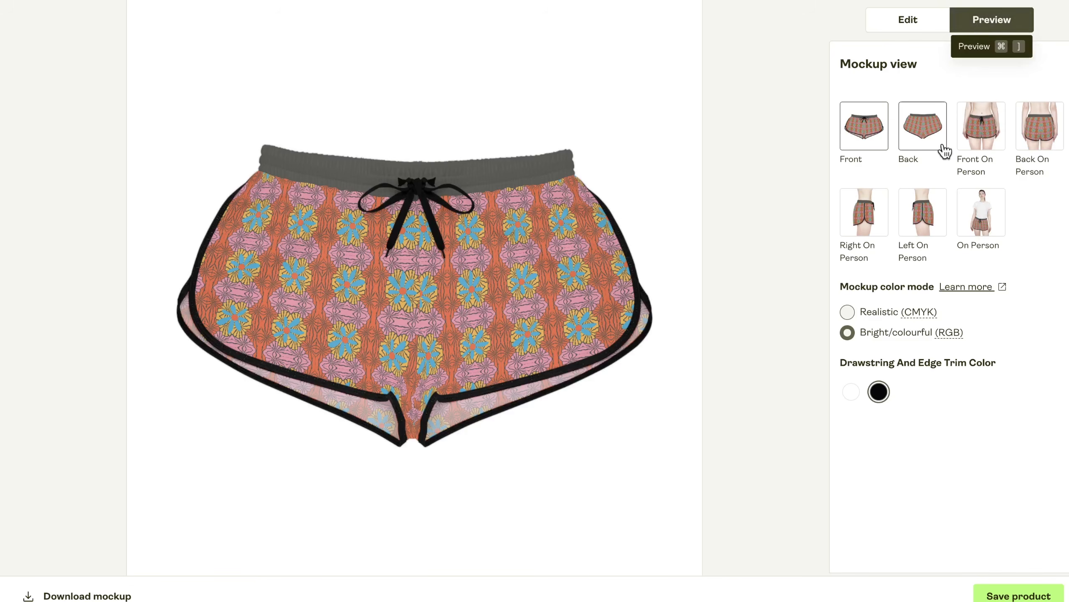
left_click(847, 315)
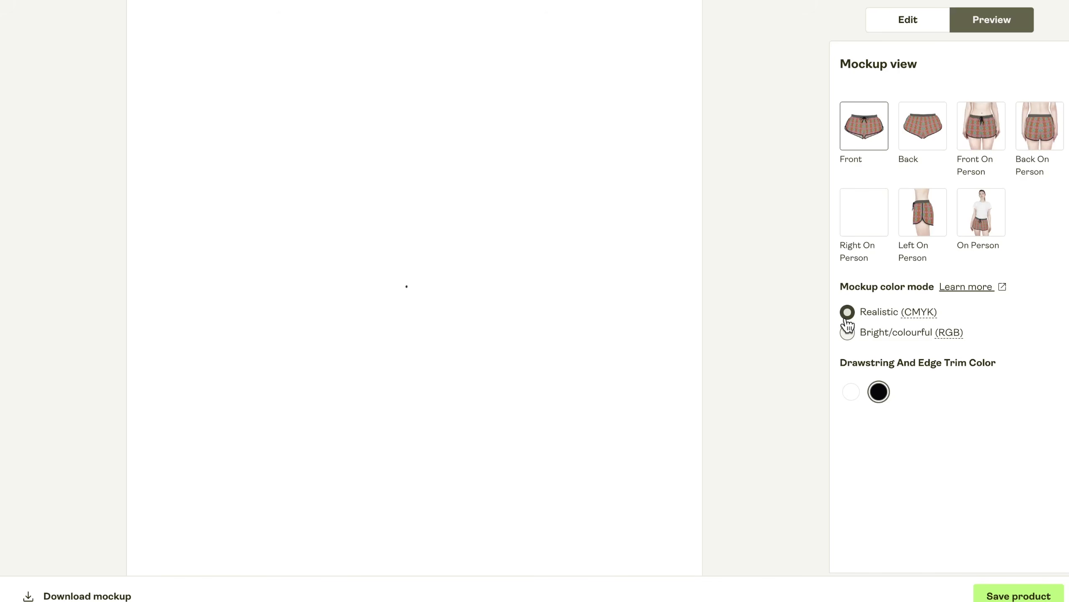
left_click(976, 237)
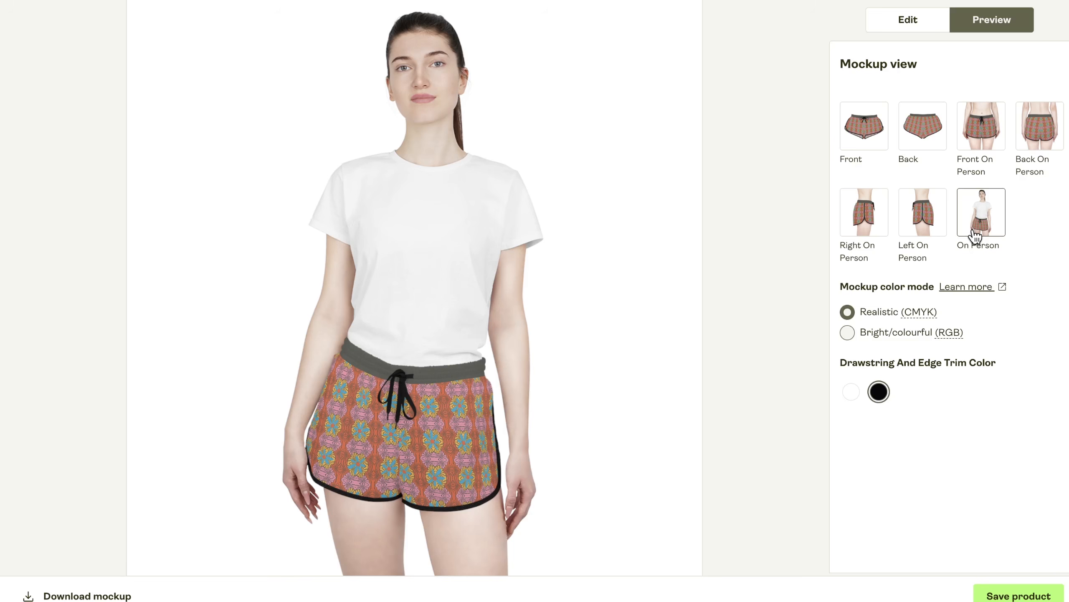
left_click(1013, 596)
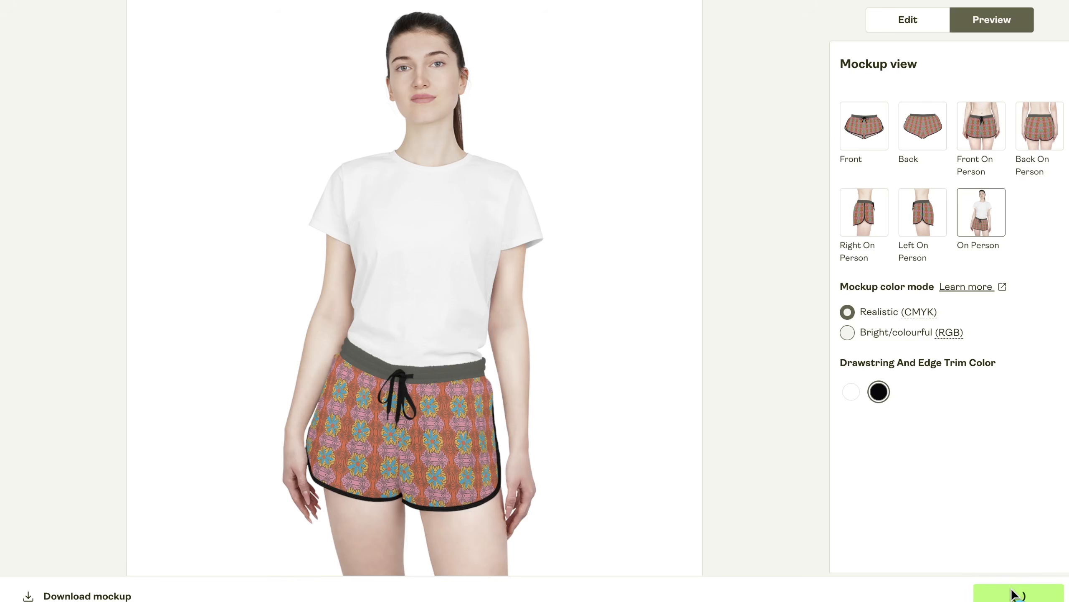